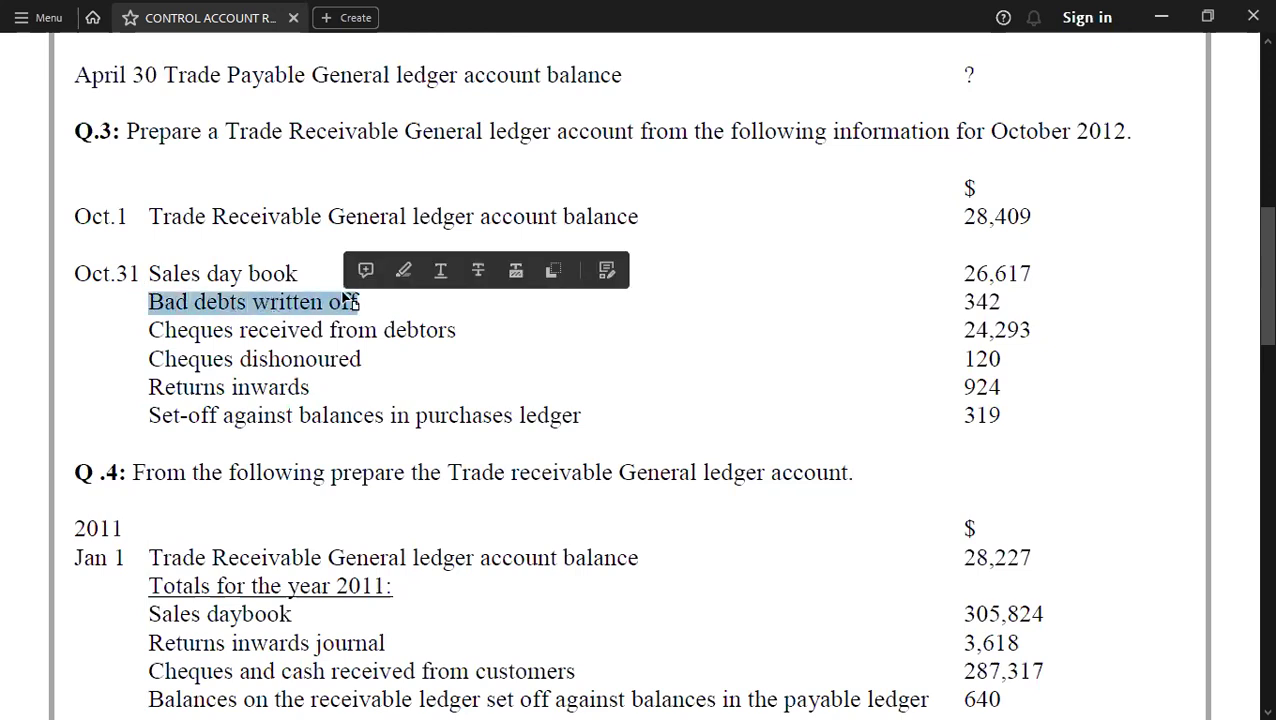
Highlight the Q.3 entries "Bad debts written off", "Cheques dishonoured" and "Set-off against balances in purchases ledger"
{"action": "left_click", "coordinate": [398, 273]}
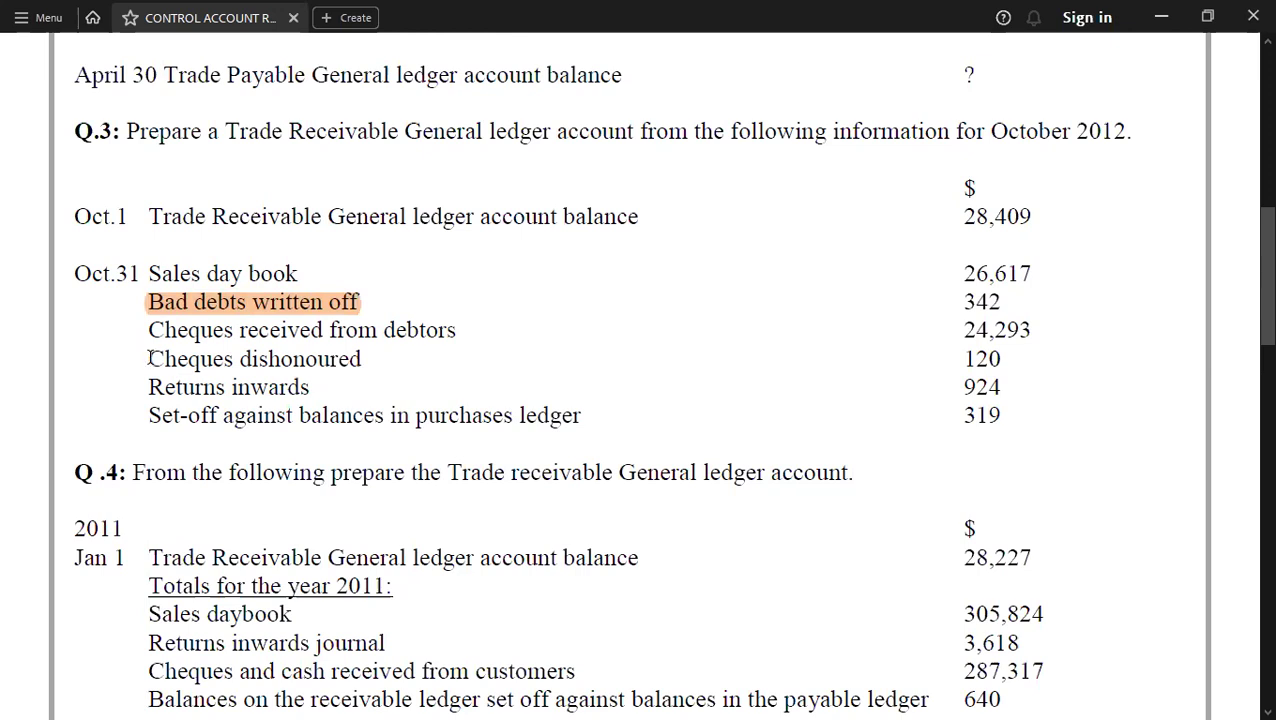
{"action": "left_click_drag", "start_coordinate": [150, 358], "coordinate": [362, 360]}
{"action": "left_click", "coordinate": [375, 333]}
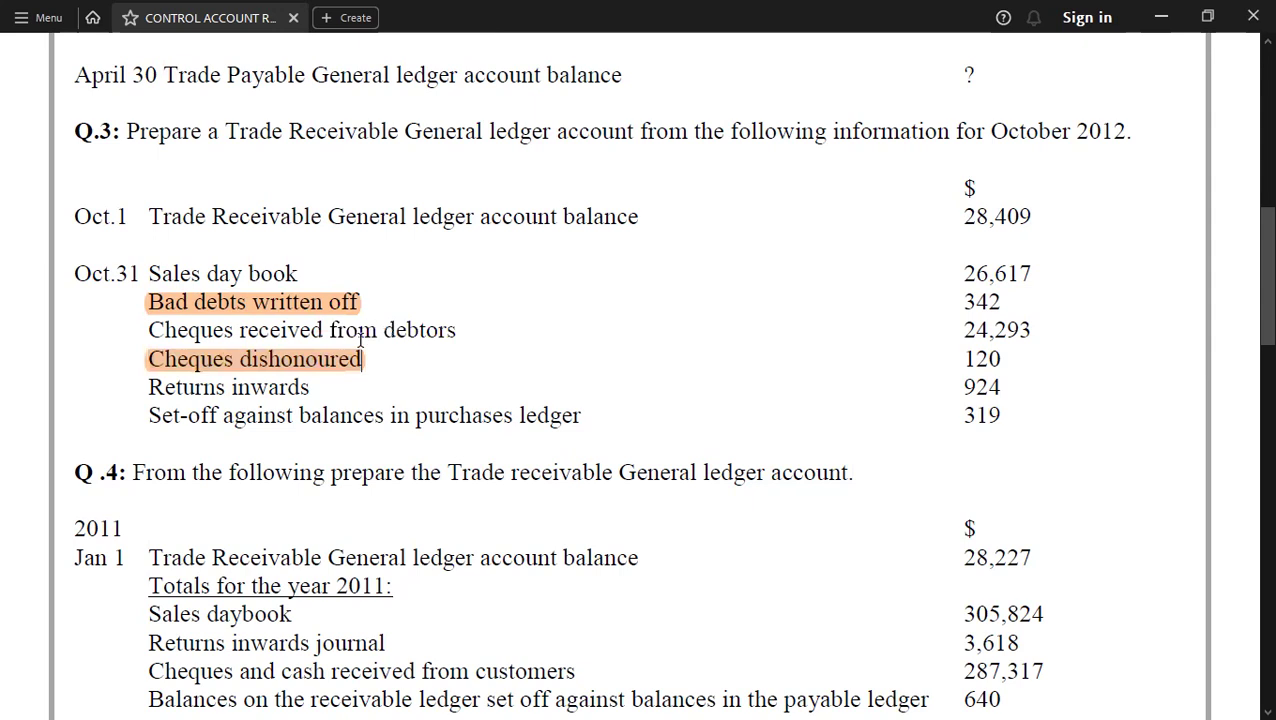
{"action": "left_click_drag", "start_coordinate": [143, 421], "coordinate": [523, 410]}
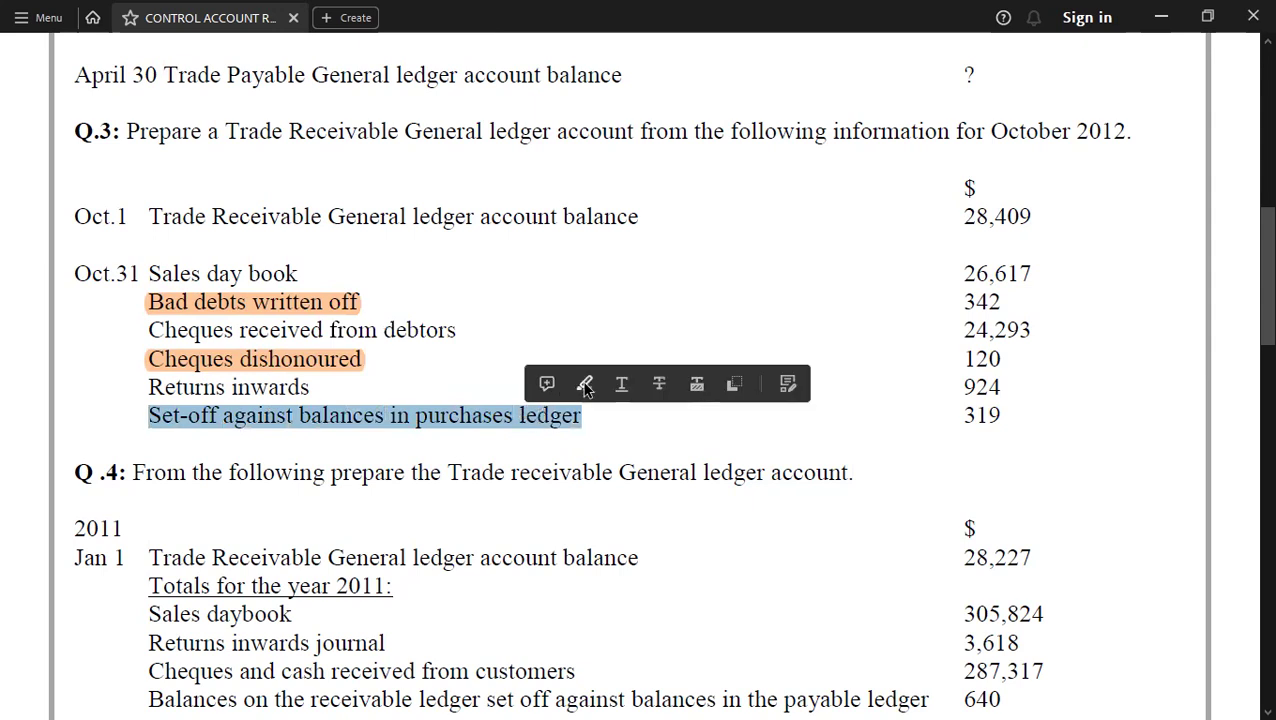
{"action": "left_click", "coordinate": [583, 388]}
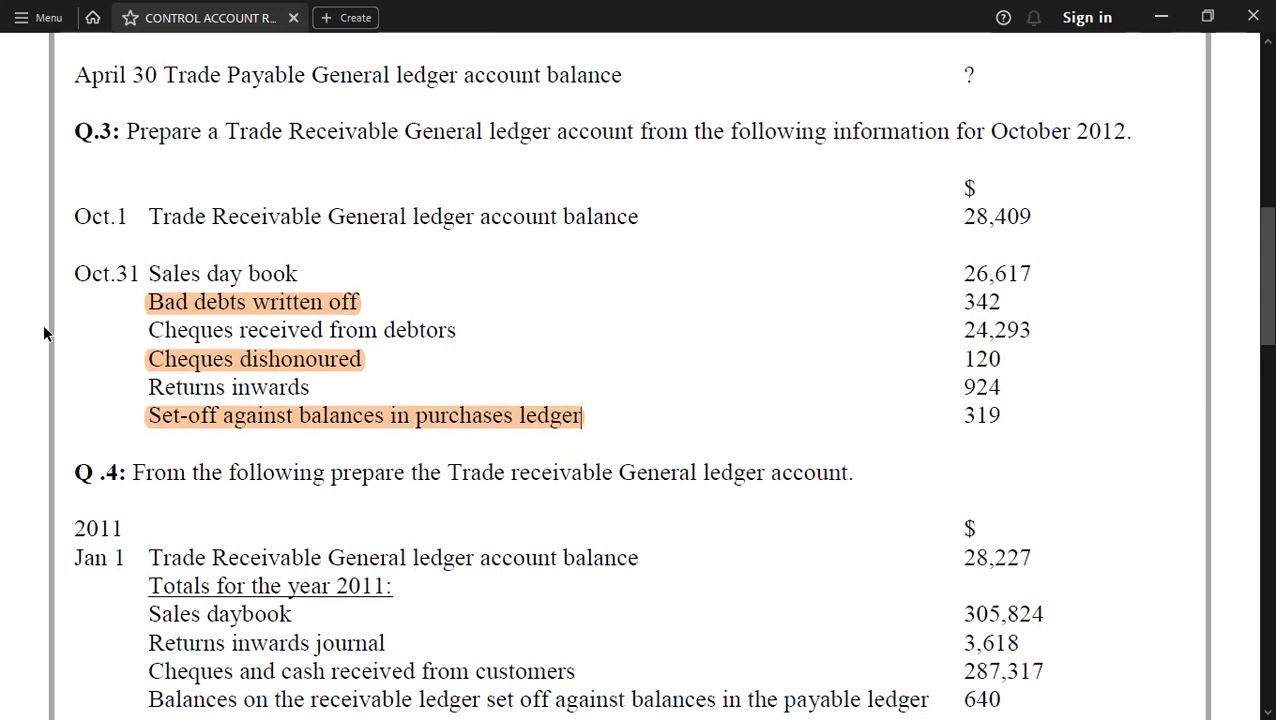
Switch to the CONTROL ACCOUNT workbook in Excel and enter A/R in B2186 and SALES in C2187 under the bad debts heading
{"action": "key", "text": "alt+Tab"}
{"action": "key", "text": "alt+Tab"}
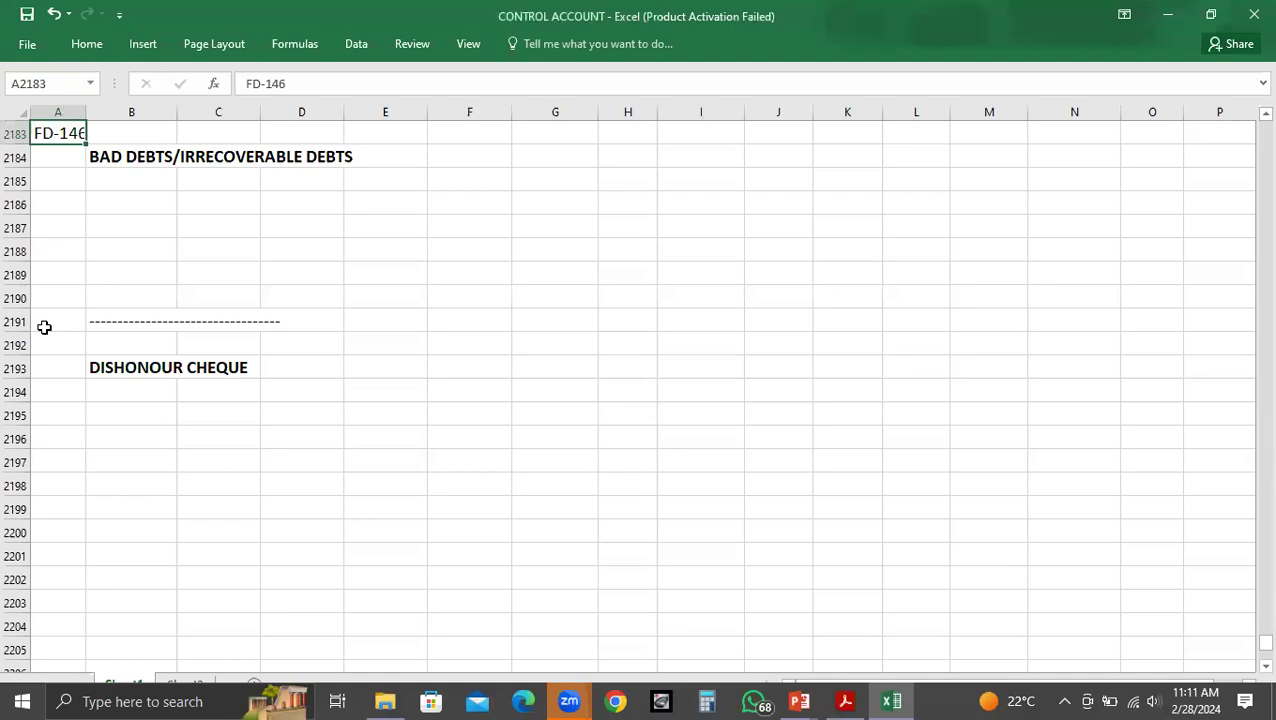
{"action": "left_click", "coordinate": [121, 207]}
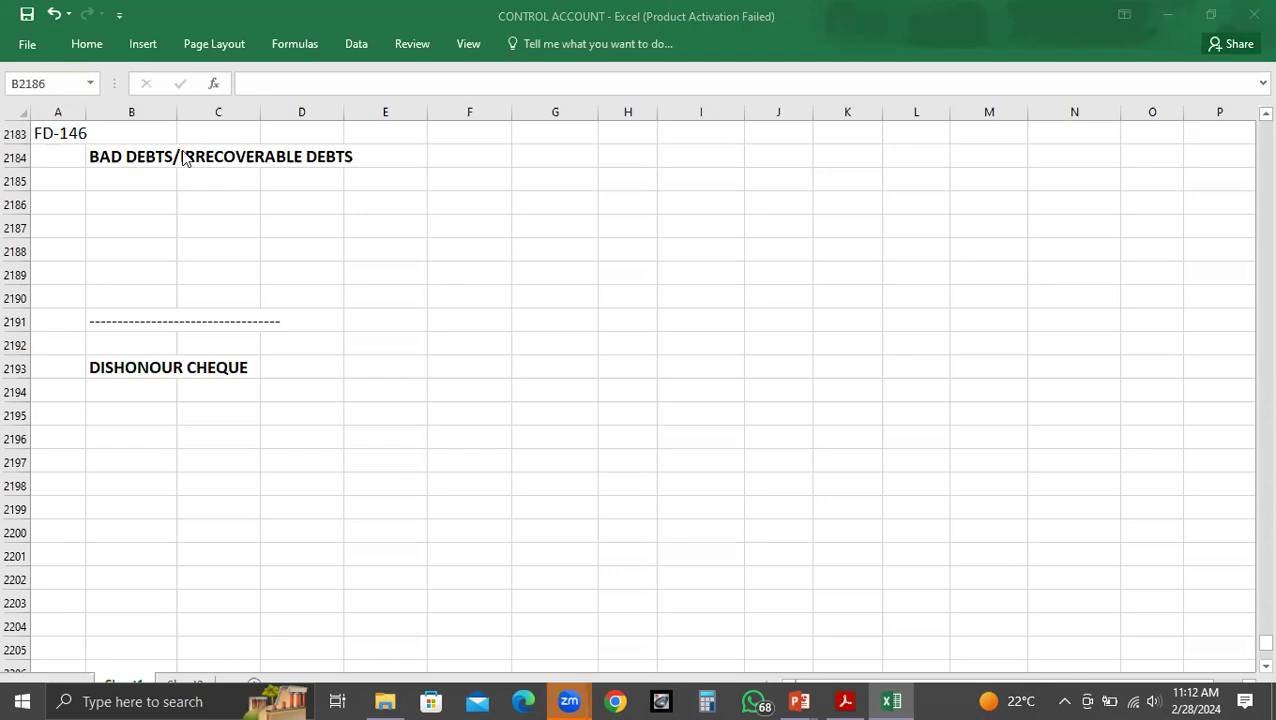
{"action": "left_click", "coordinate": [128, 200]}
{"action": "key", "text": "alt+Tab"}
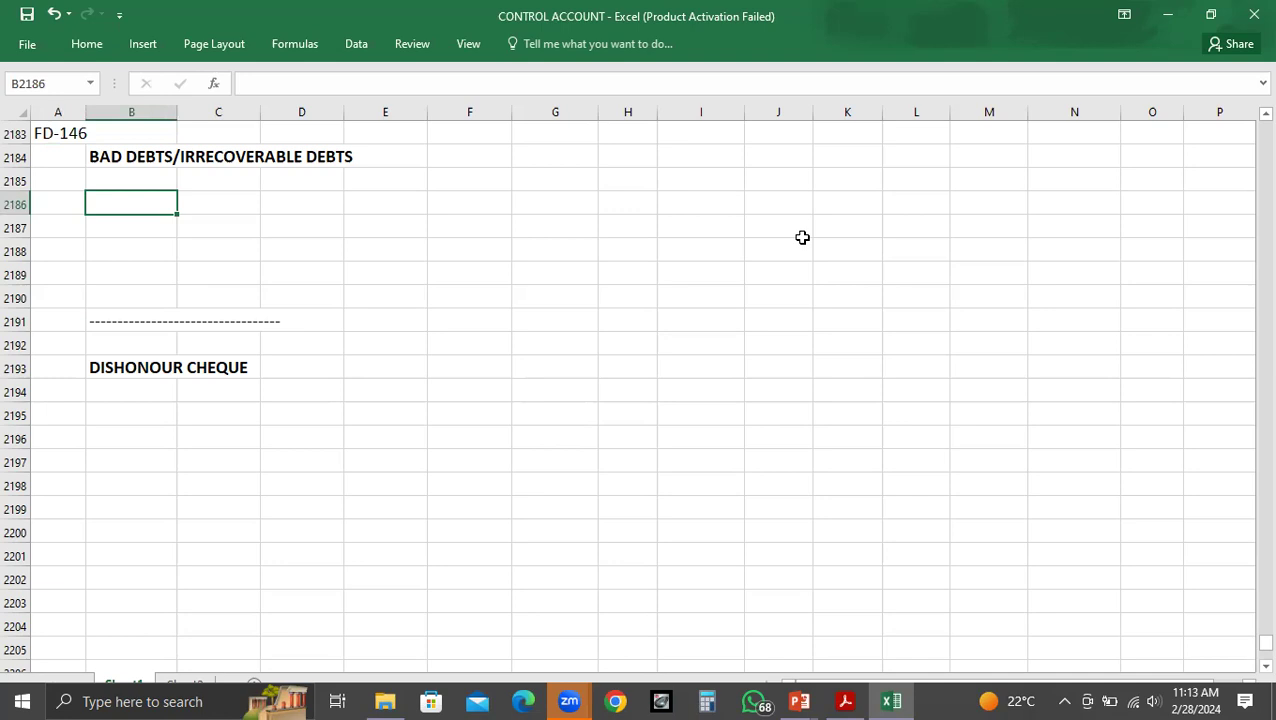
{"action": "type", "text": "A/R"}
{"action": "key", "text": "Return"}
{"action": "key", "text": "Right"}
{"action": "type", "text": "SALES"}
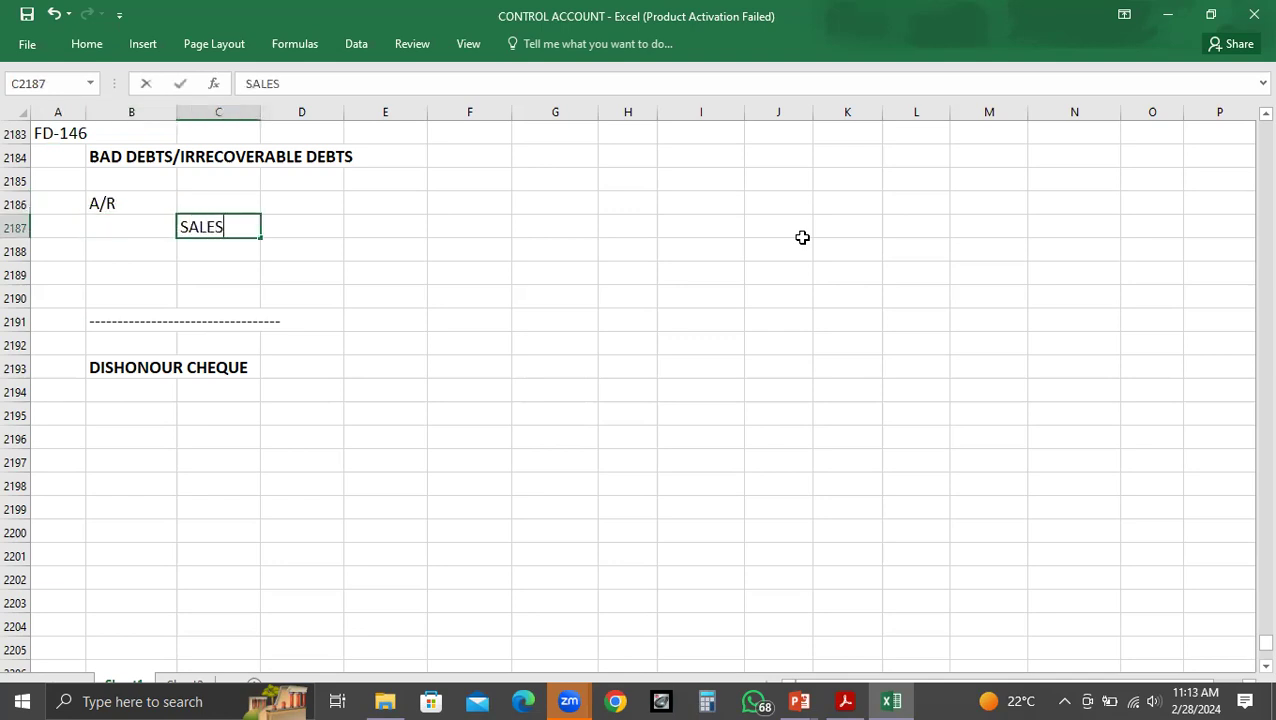
Check the bad debts figure in the PDF and enter 342 as the debit in E2186 and the credit in F2187
{"action": "key", "text": "Up"}
{"action": "key", "text": "Right"}
{"action": "key", "text": "Right"}
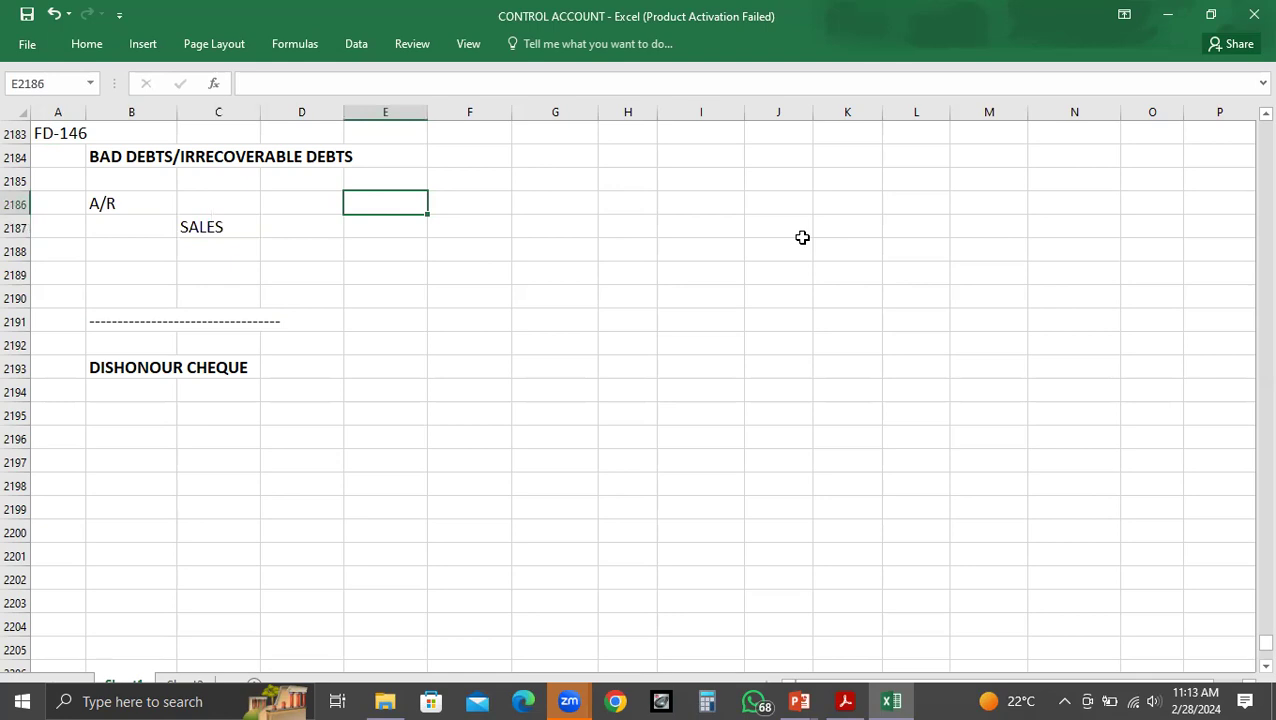
{"action": "key", "text": "alt+Tab"}
{"action": "left_click", "coordinate": [800, 234]}
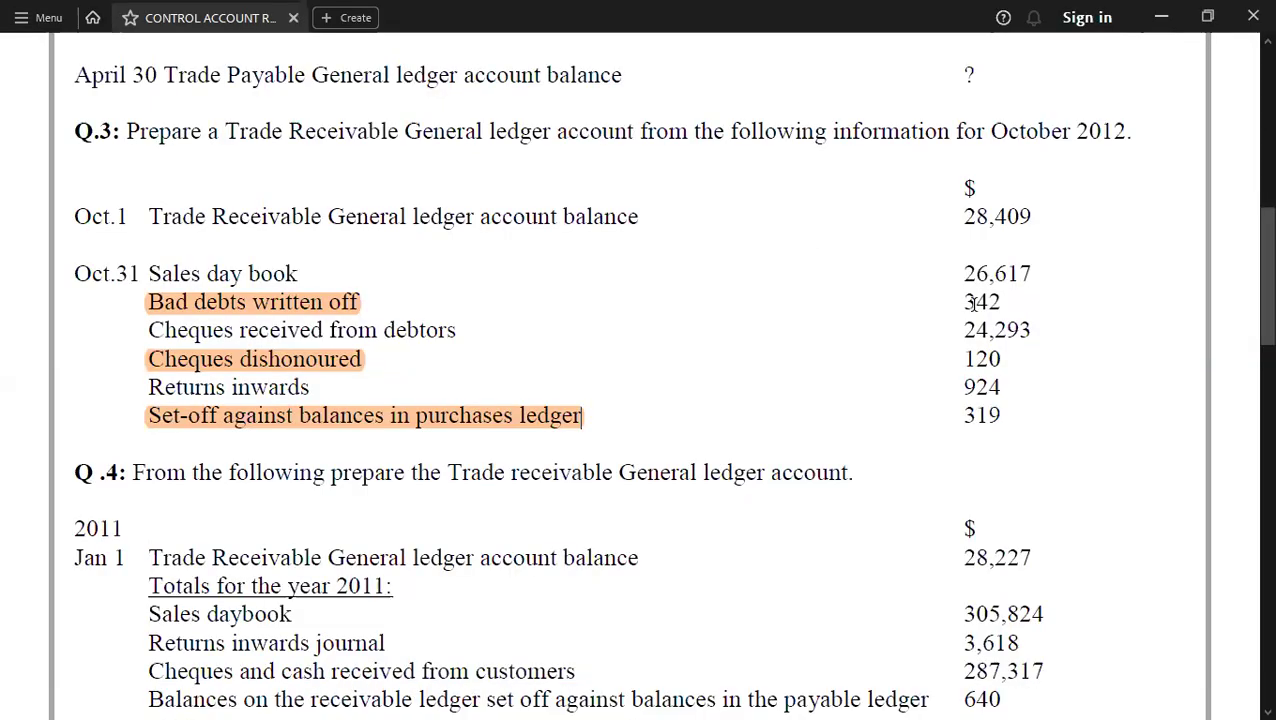
{"action": "key", "text": "alt+Tab"}
{"action": "type", "text": "342"}
{"action": "key", "text": "Return"}
{"action": "key", "text": "Tab"}
{"action": "type", "text": "342"}
{"action": "key", "text": "Return"}
Enter the write-off accounts, BAD DEBTS in B2189 and A/R in C2190
{"action": "key", "text": "Left"}
{"action": "key", "text": "Left"}
{"action": "key", "text": "Left"}
{"action": "key", "text": "Down"}
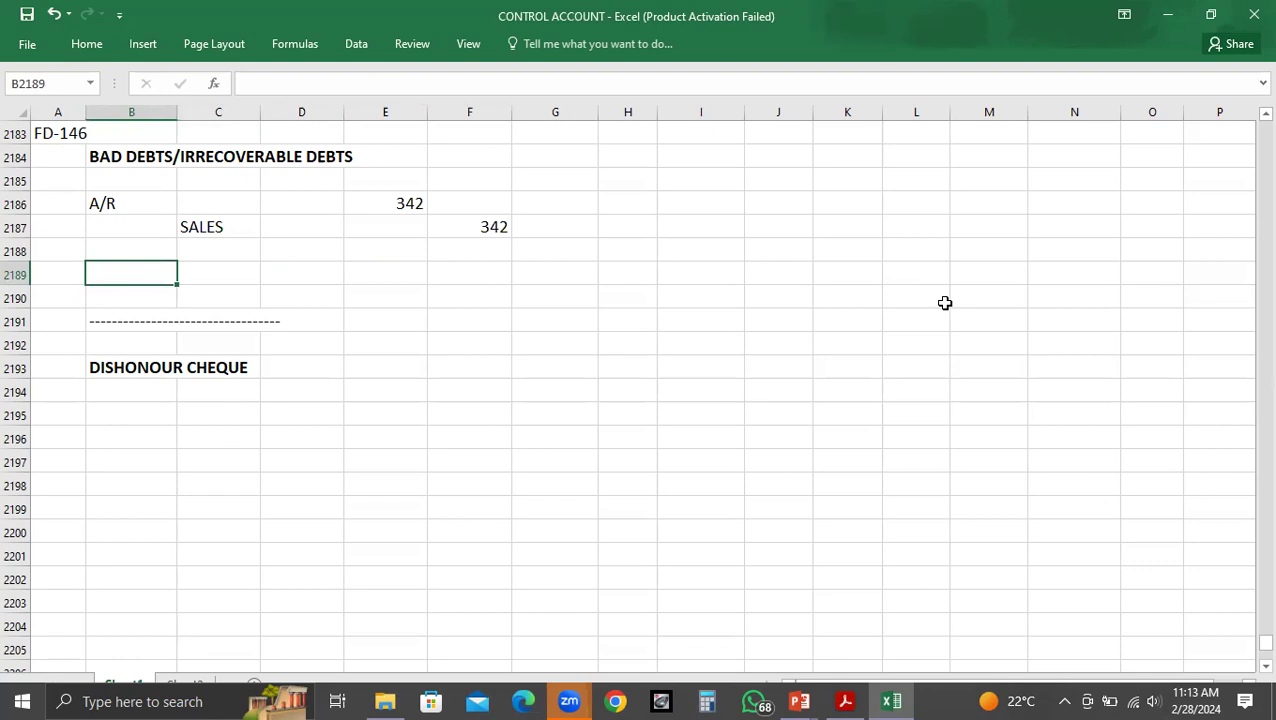
{"action": "type", "text": "BAD E"}
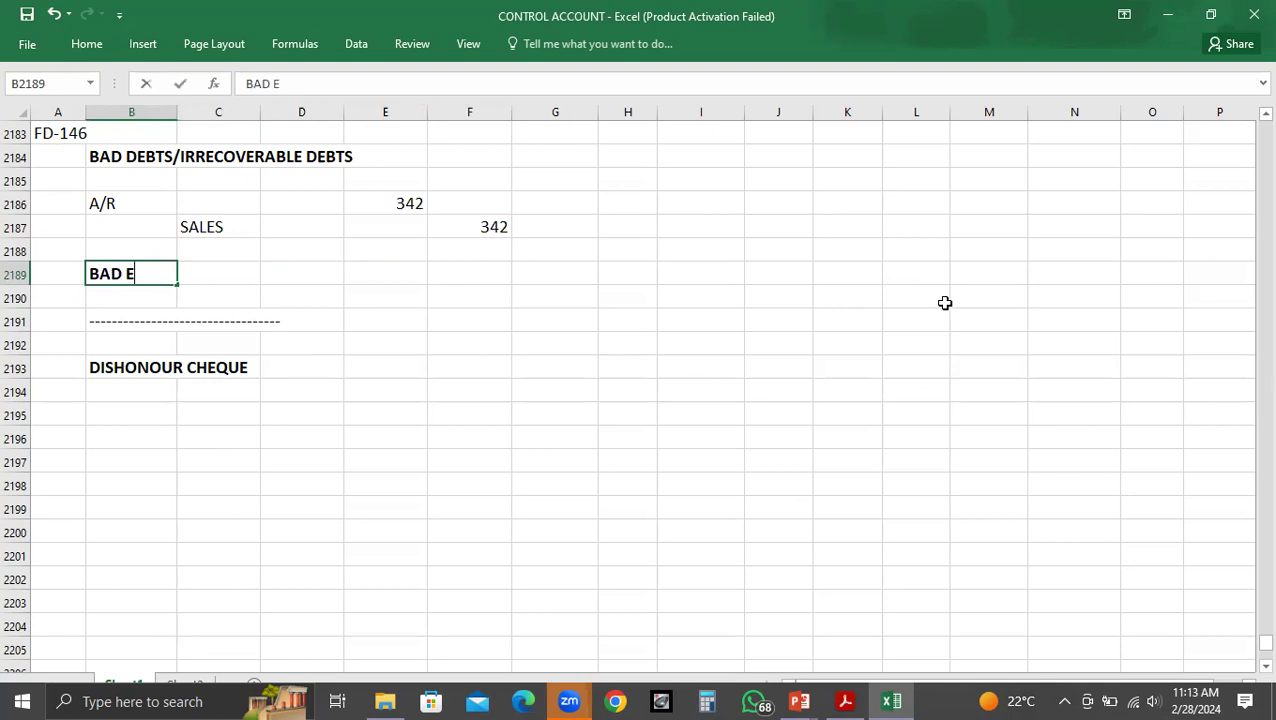
{"action": "key", "text": "BackSpace"}
{"action": "type", "text": "DEBTS"}
{"action": "key", "text": "Return"}
{"action": "key", "text": "Right"}
{"action": "type", "text": "A/R"}
Enter 342 as the write-off entry's debit in E2189 and credit in F2190
{"action": "key", "text": "Up"}
{"action": "key", "text": "Right"}
{"action": "key", "text": "Right"}
{"action": "type", "text": "342"}
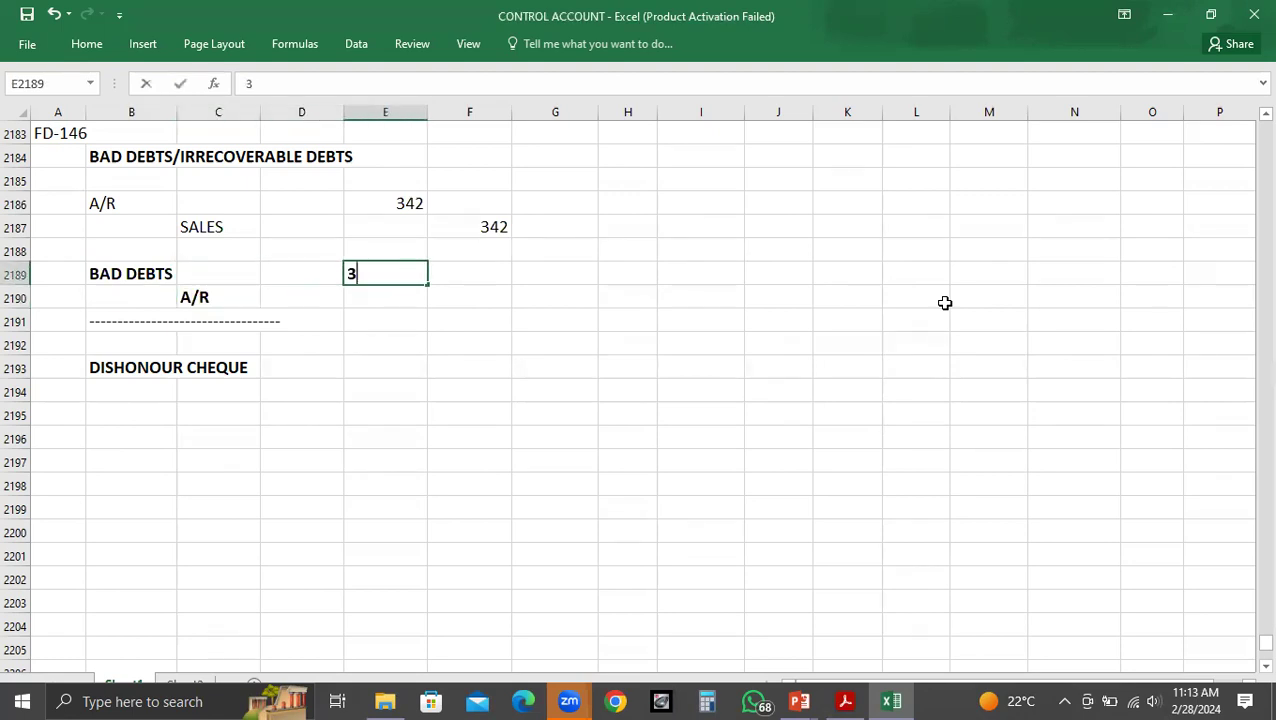
{"action": "key", "text": "Return"}
{"action": "key", "text": "Right"}
{"action": "type", "text": "342"}
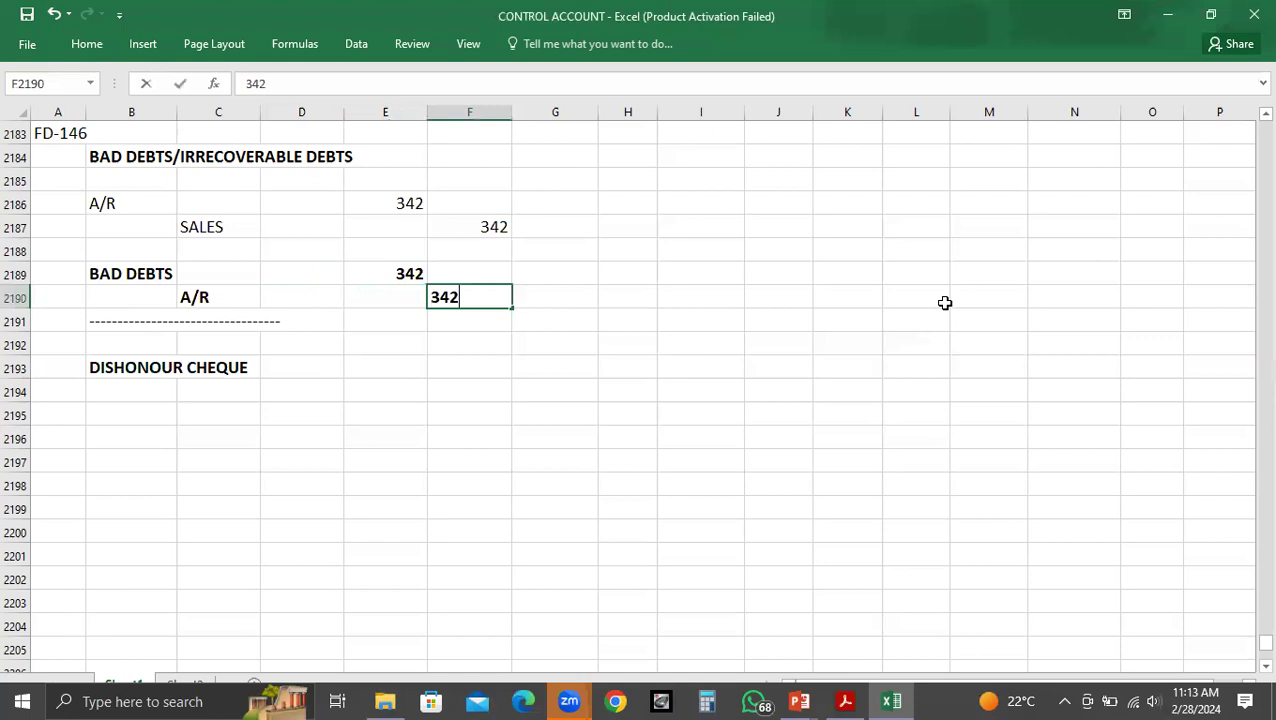
{"action": "key", "text": "Return"}
{"action": "key", "text": "Left"}
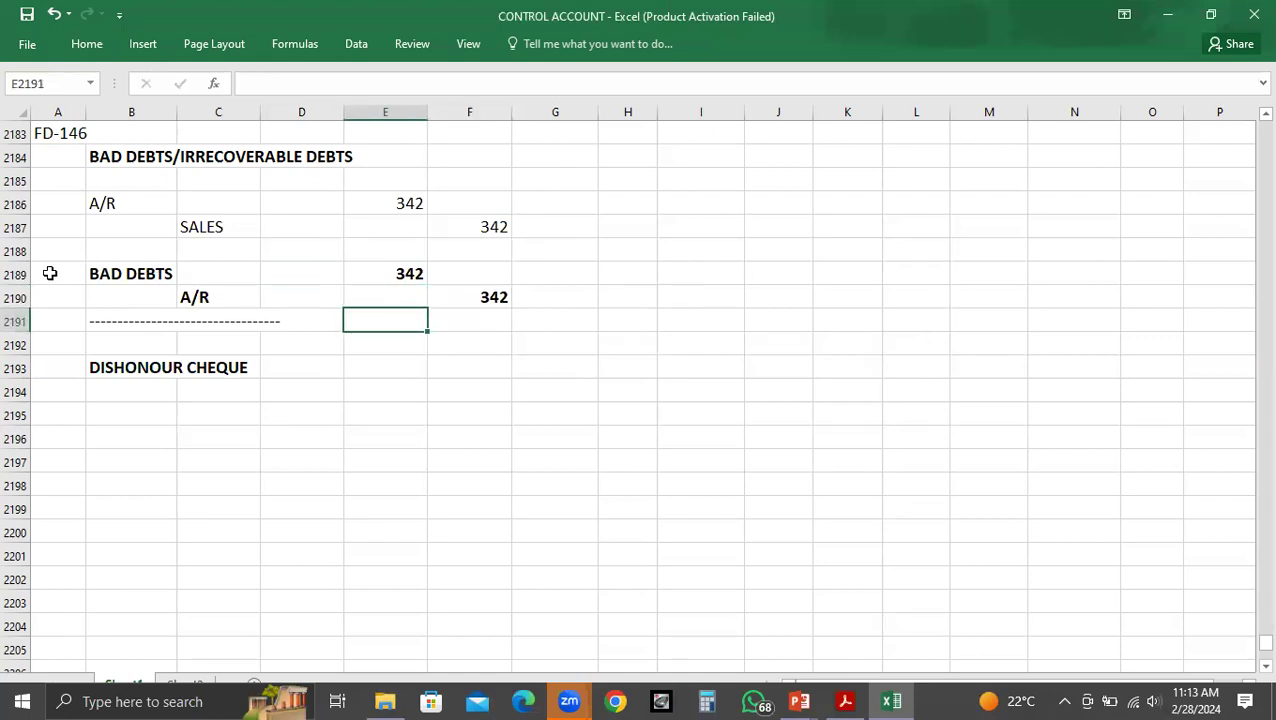
{"action": "left_click", "coordinate": [49, 273]}
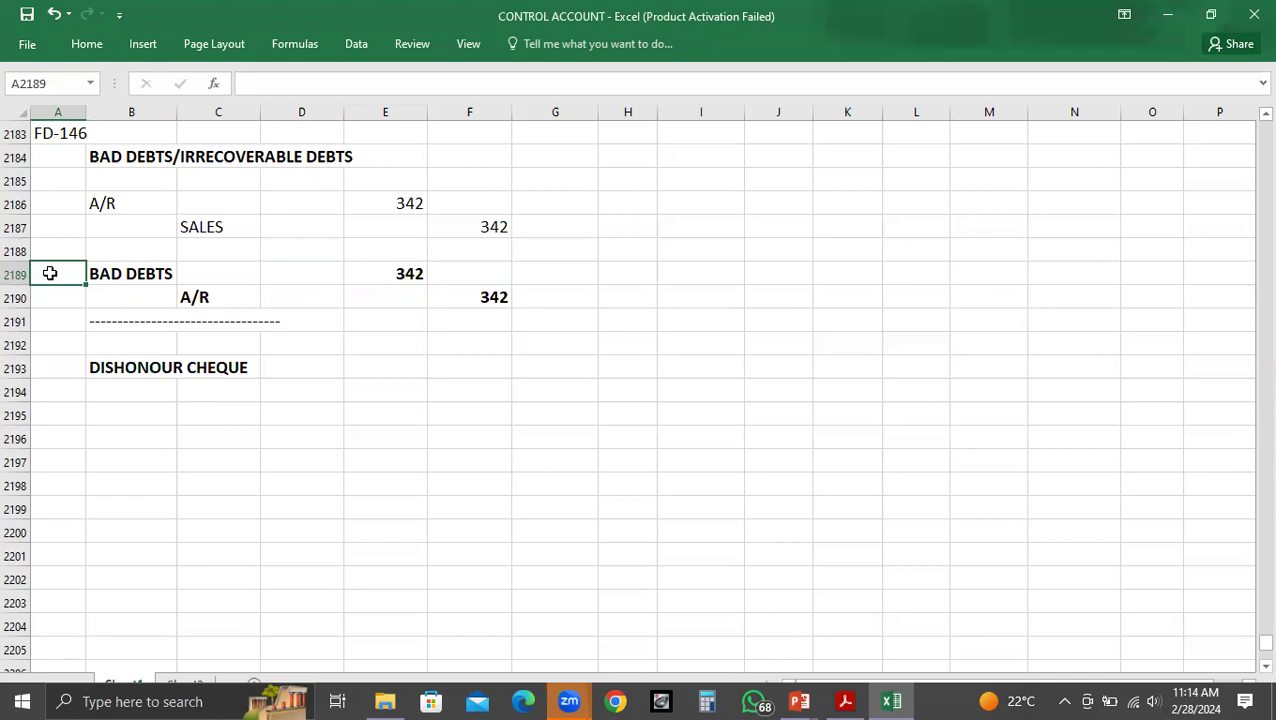
{"action": "left_click", "coordinate": [72, 210]}
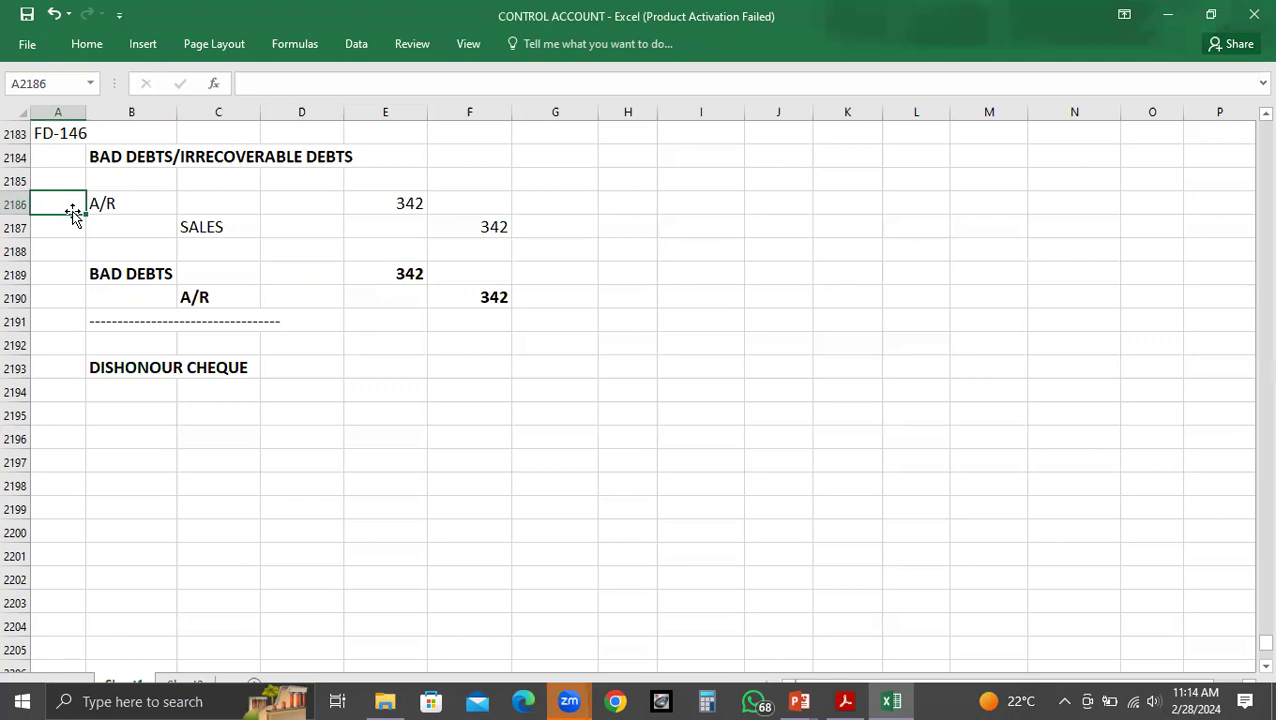
{"action": "left_click", "coordinate": [228, 299]}
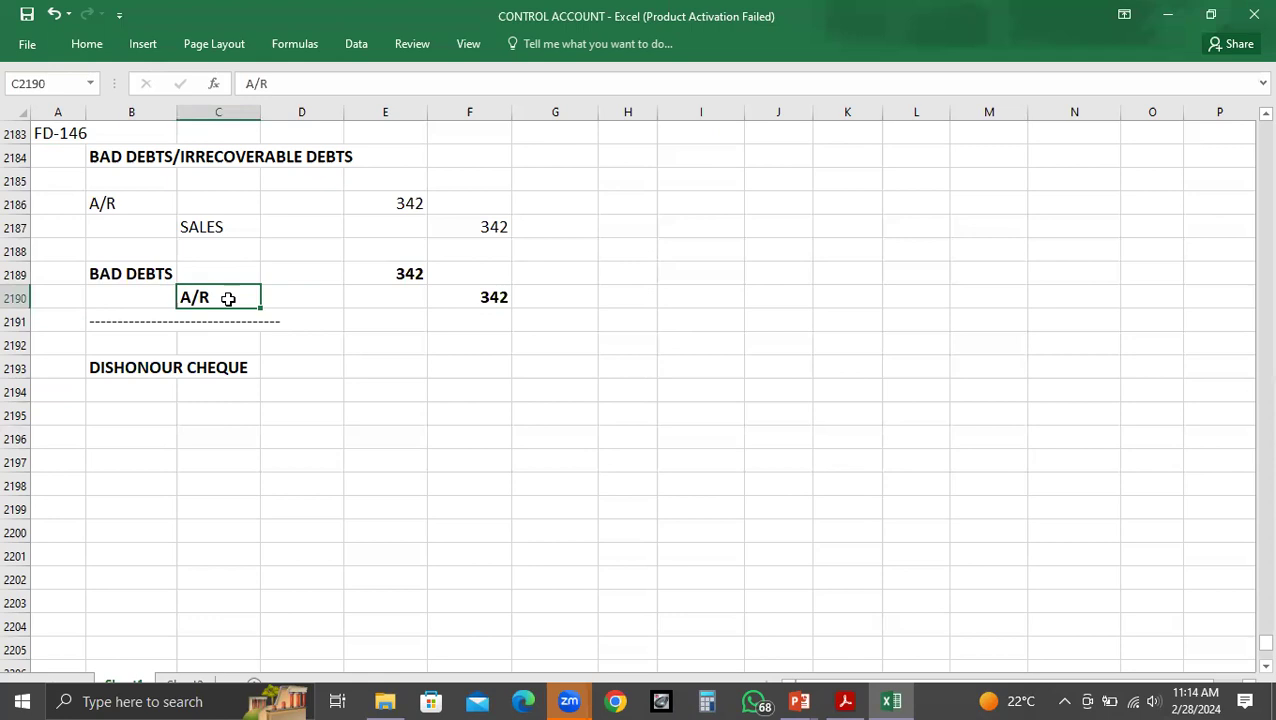
{"action": "left_click", "coordinate": [56, 275]}
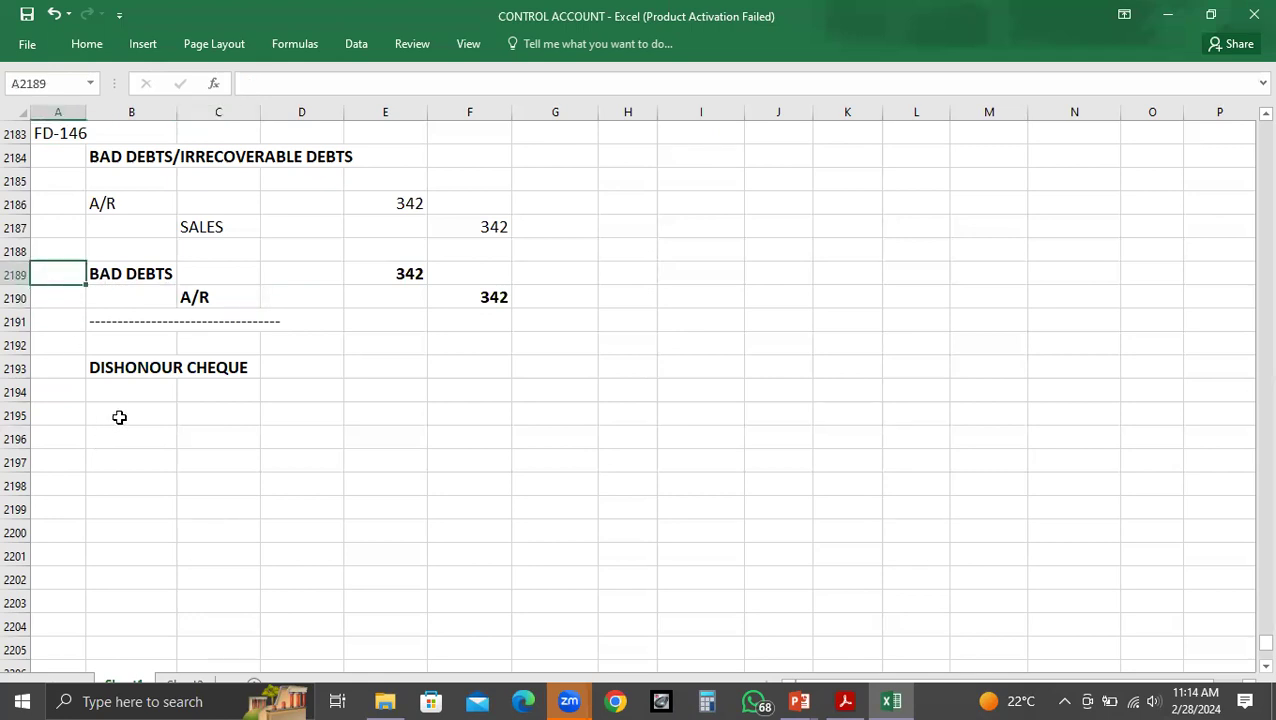
Enter the credit sale accounts under DISHONOUR CHEQUE, A/R in B2195 and SALES in C2196
{"action": "left_click", "coordinate": [119, 417]}
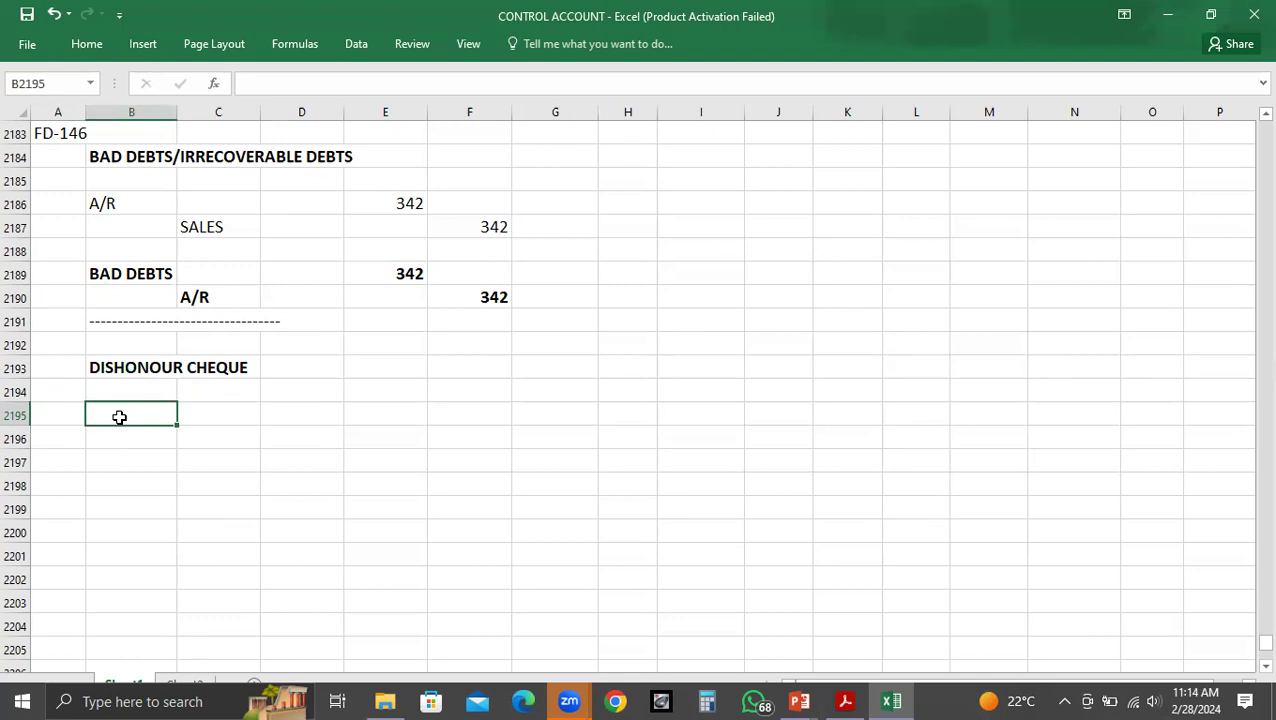
{"action": "type", "text": "A/R"}
{"action": "key", "text": "Return"}
{"action": "key", "text": "Right"}
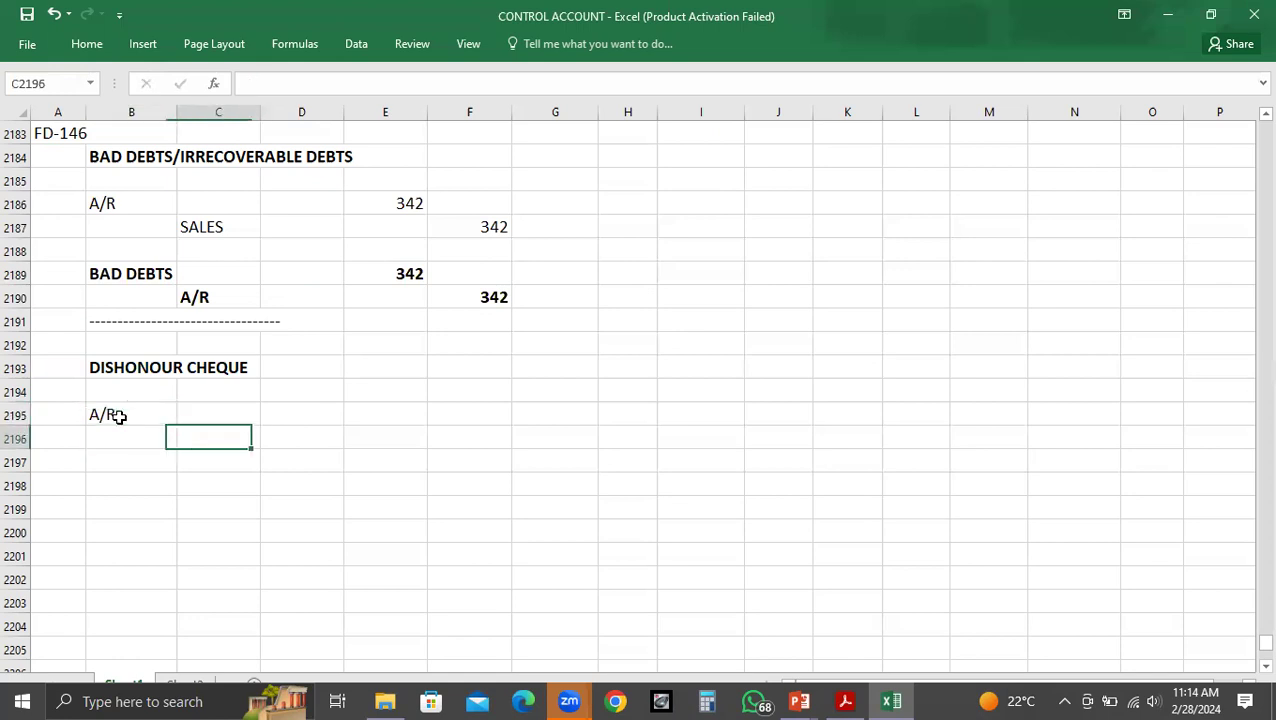
{"action": "type", "text": "SALES"}
Check the dishonoured cheques figure in the PDF and enter 120 as the debit in E2195 and the credit in F2196
{"action": "key", "text": "Up"}
{"action": "key", "text": "Right"}
{"action": "key", "text": "Right"}
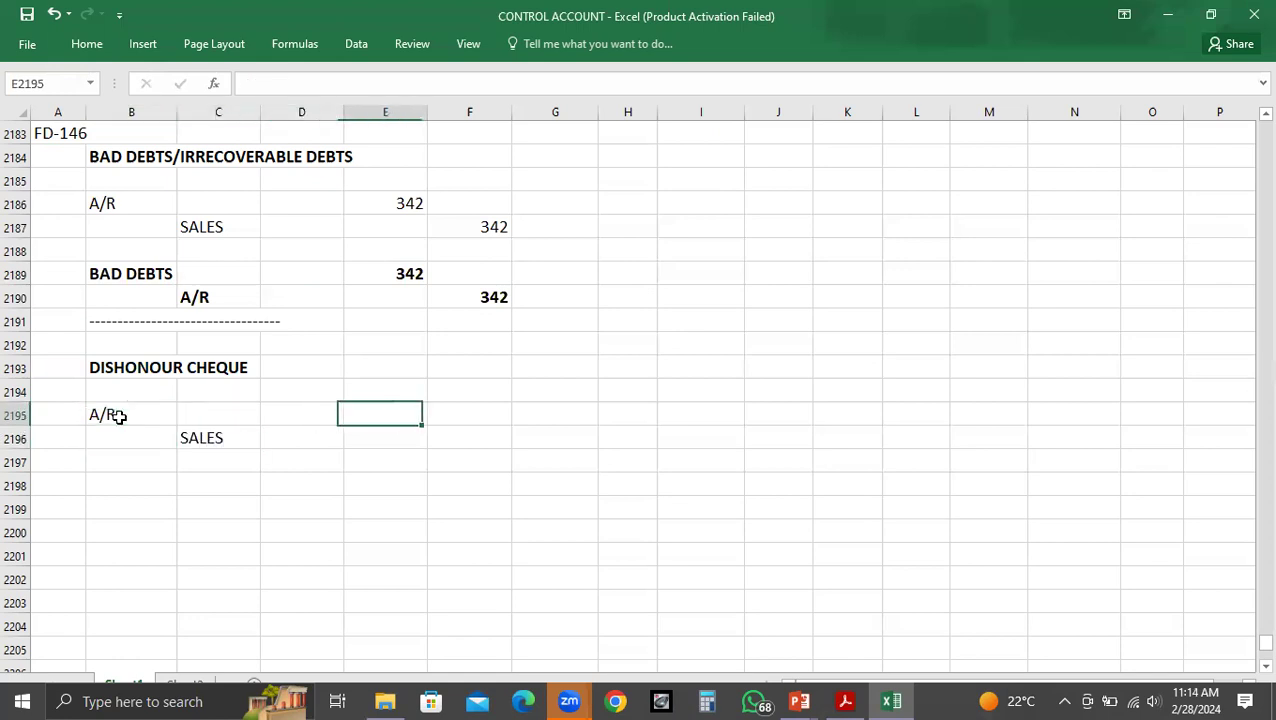
{"action": "key", "text": "alt+Tab"}
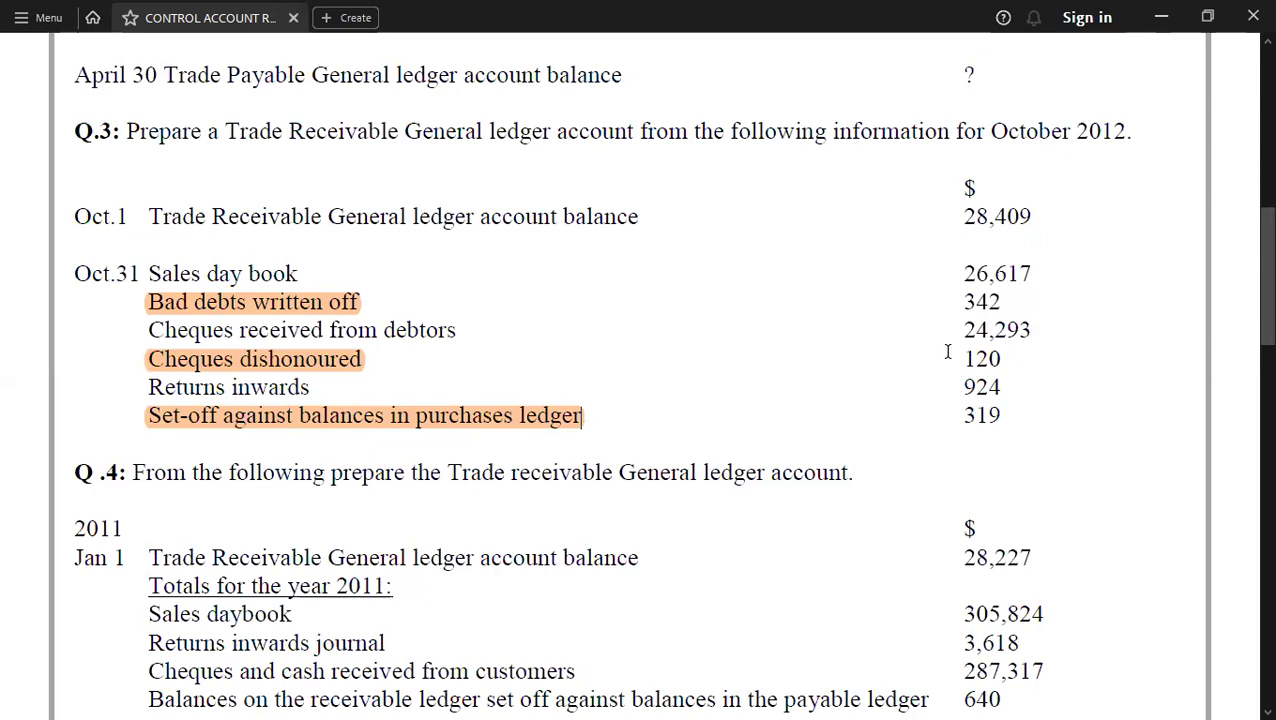
{"action": "key", "text": "alt+Tab"}
{"action": "type", "text": "120"}
{"action": "key", "text": "Return"}
{"action": "key", "text": "Tab"}
{"action": "type", "text": "120"}
{"action": "key", "text": "Return"}
Enter the cheque receipt accounts, BANK in B2198 and A/R in C2199
{"action": "key", "text": "Down"}
{"action": "key", "text": "Left"}
{"action": "key", "text": "Left"}
{"action": "key", "text": "Left"}
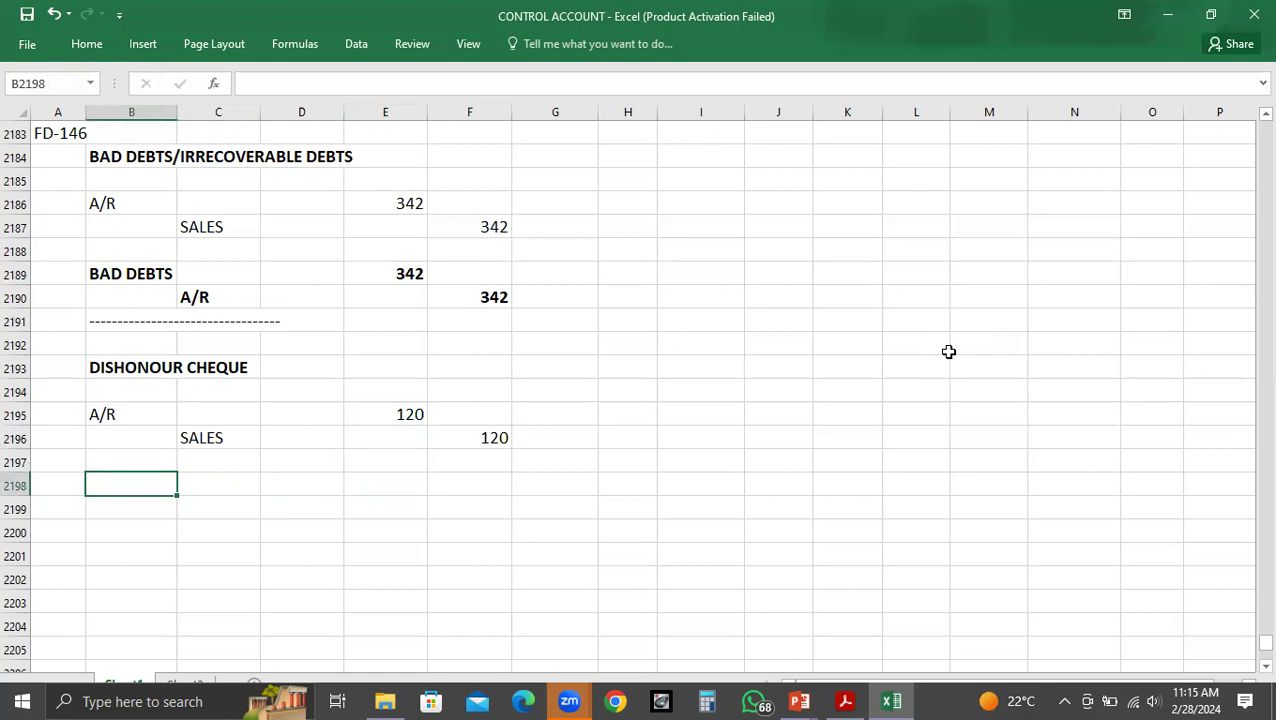
{"action": "type", "text": "BANK"}
{"action": "key", "text": "Return"}
{"action": "key", "text": "Right"}
{"action": "type", "text": "A/R"}
Enter 120 as the cheque receipt's debit in E2198 and credit in F2199, and select B2201
{"action": "key", "text": "Up"}
{"action": "key", "text": "Right"}
{"action": "key", "text": "Right"}
{"action": "type", "text": "1"}
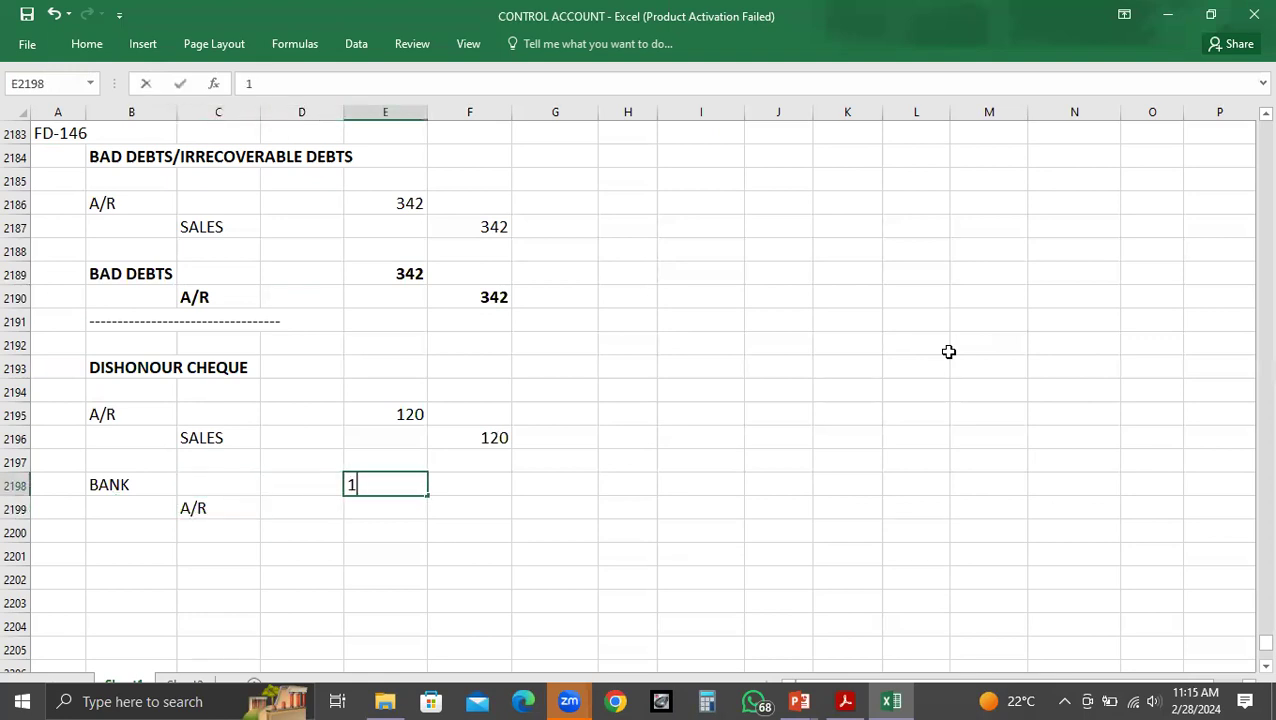
{"action": "type", "text": "20"}
{"action": "key", "text": "Return"}
{"action": "key", "text": "Right"}
{"action": "type", "text": "120"}
{"action": "key", "text": "Down"}
{"action": "key", "text": "Left"}
{"action": "key", "text": "Down"}
{"action": "key", "text": "Left"}
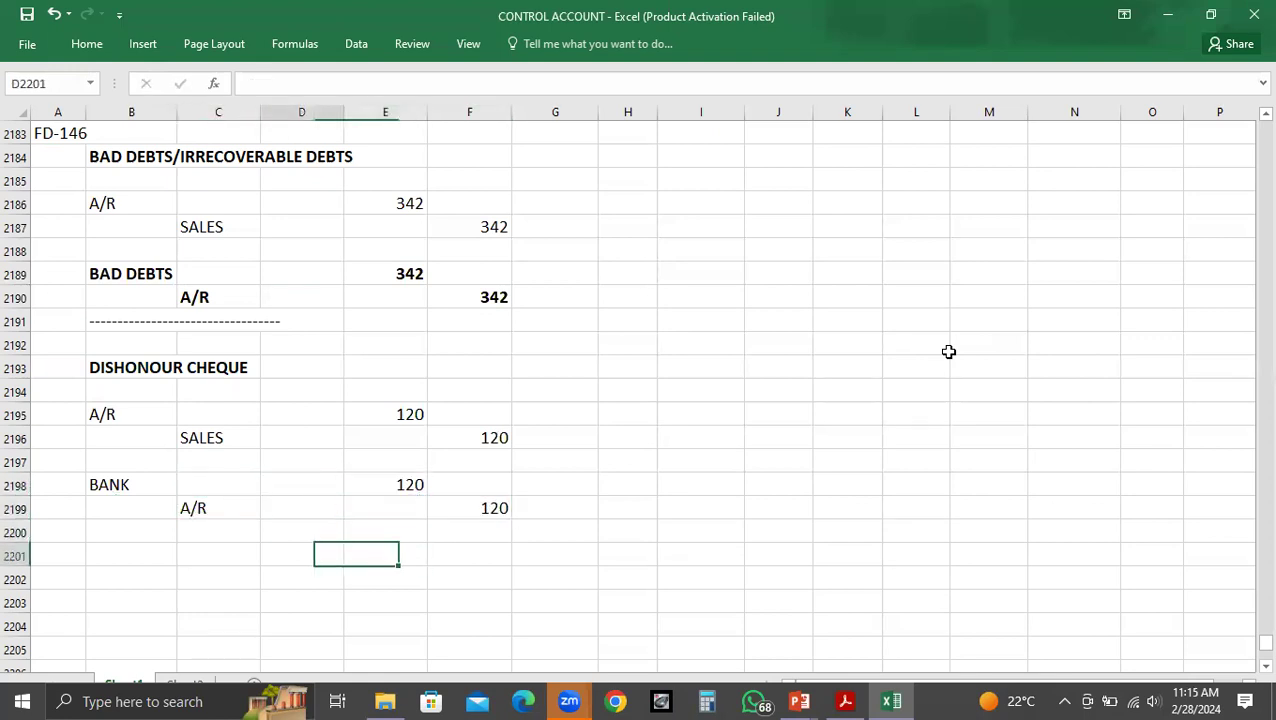
{"action": "key", "text": "Left"}
{"action": "key", "text": "Left"}
{"action": "key", "text": "Down"}
{"action": "key", "text": "Down"}
{"action": "key", "text": "Down"}
{"action": "key", "text": "Down"}
{"action": "key", "text": "Down"}
{"action": "key", "text": "Down"}
{"action": "key", "text": "Down"}
{"action": "key", "text": "Down"}
{"action": "key", "text": "Down"}
{"action": "key", "text": "Down"}
{"action": "key", "text": "Down"}
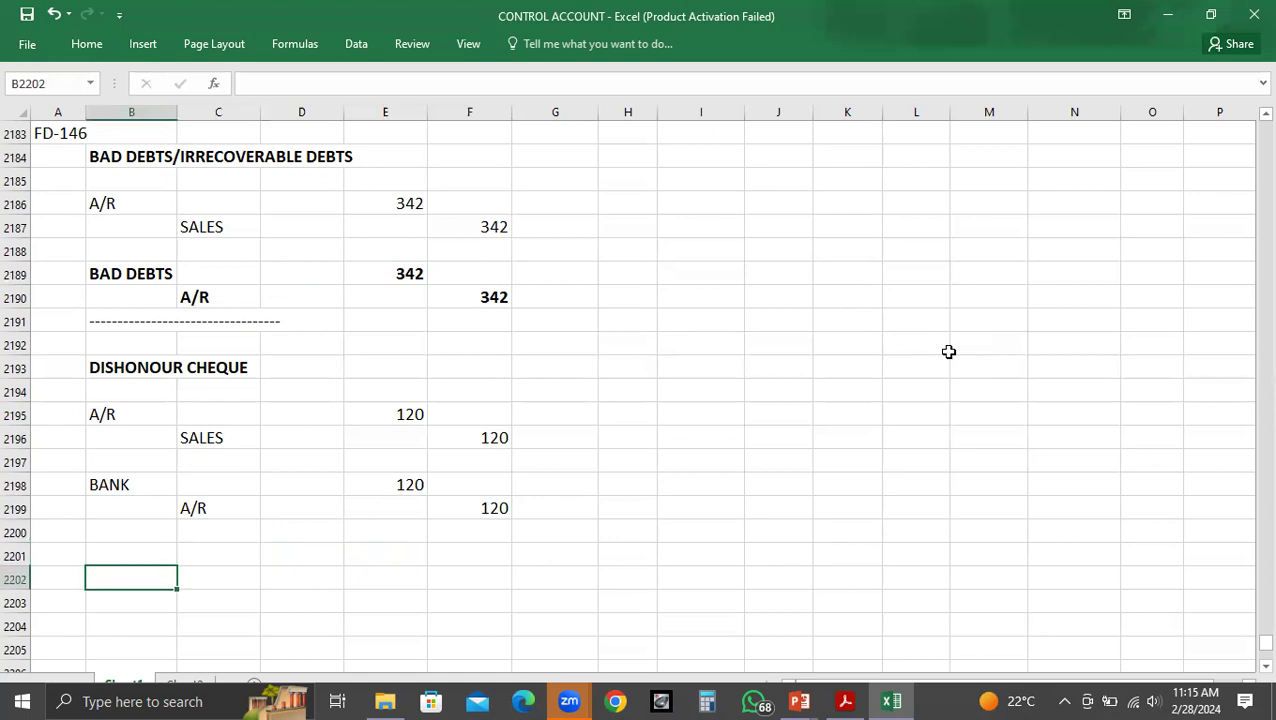
{"action": "key", "text": "Up"}
{"action": "key", "text": "Up"}
{"action": "key", "text": "Up"}
{"action": "key", "text": "Up"}
{"action": "key", "text": "Up"}
{"action": "key", "text": "Up"}
{"action": "key", "text": "Up"}
{"action": "key", "text": "Up"}
{"action": "key", "text": "Up"}
{"action": "key", "text": "Up"}
{"action": "key", "text": "Up"}
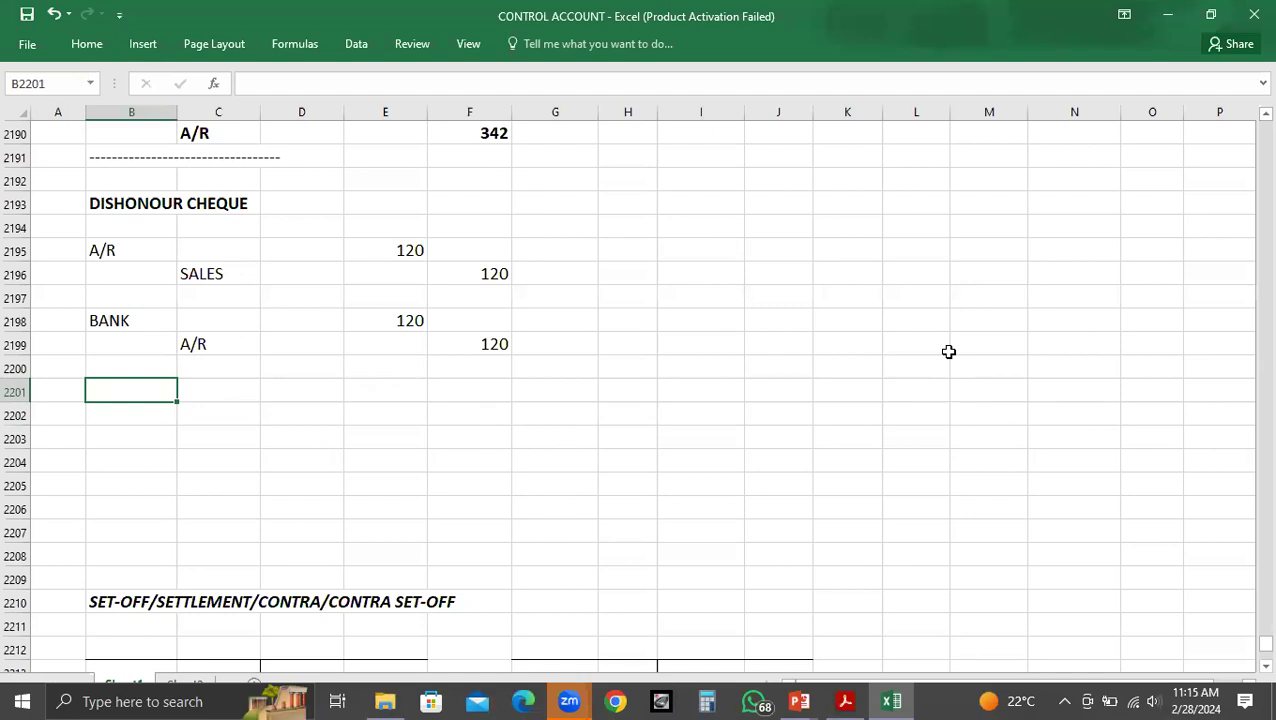
Enter the dishonoured cheque reversal accounts, A/R in B2201 and BANK in C2202
{"action": "type", "text": "A/R"}
{"action": "key", "text": "Return"}
{"action": "key", "text": "Right"}
{"action": "type", "text": "BANK"}
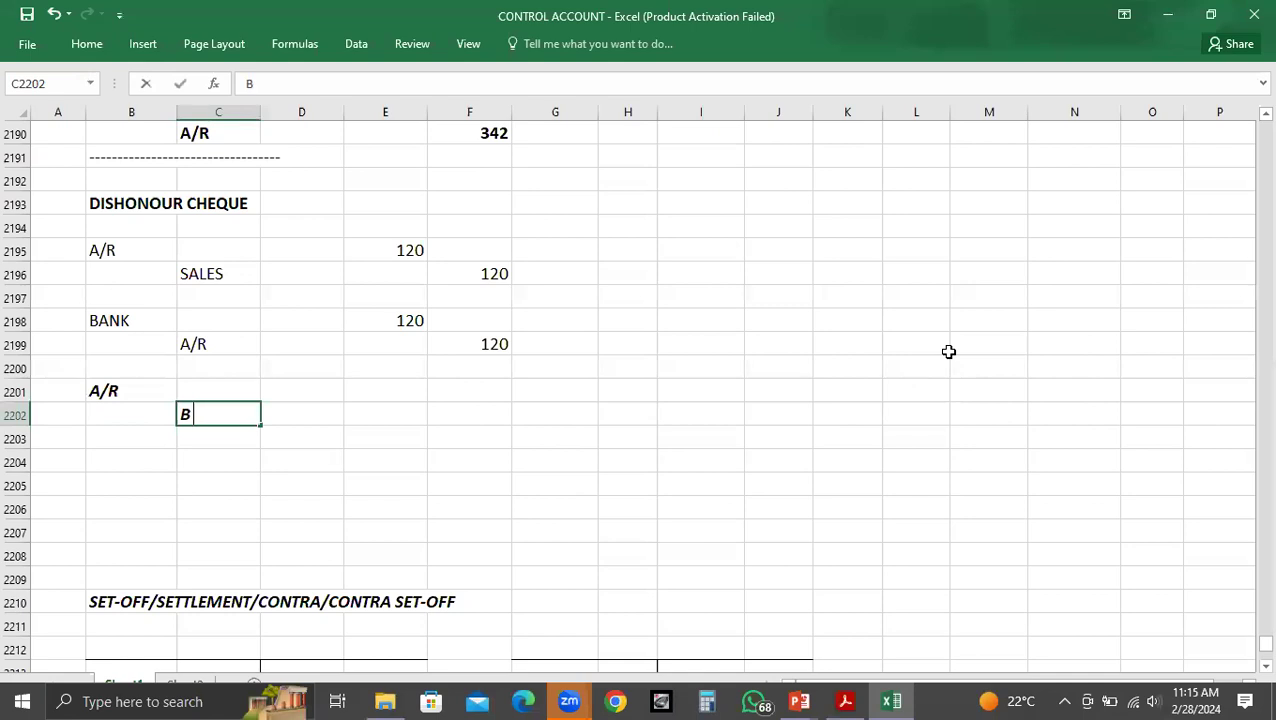
Enter 120 as the reversal entry's debit in E2201 and credit in F2202
{"action": "key", "text": "Up"}
{"action": "key", "text": "Right"}
{"action": "key", "text": "Right"}
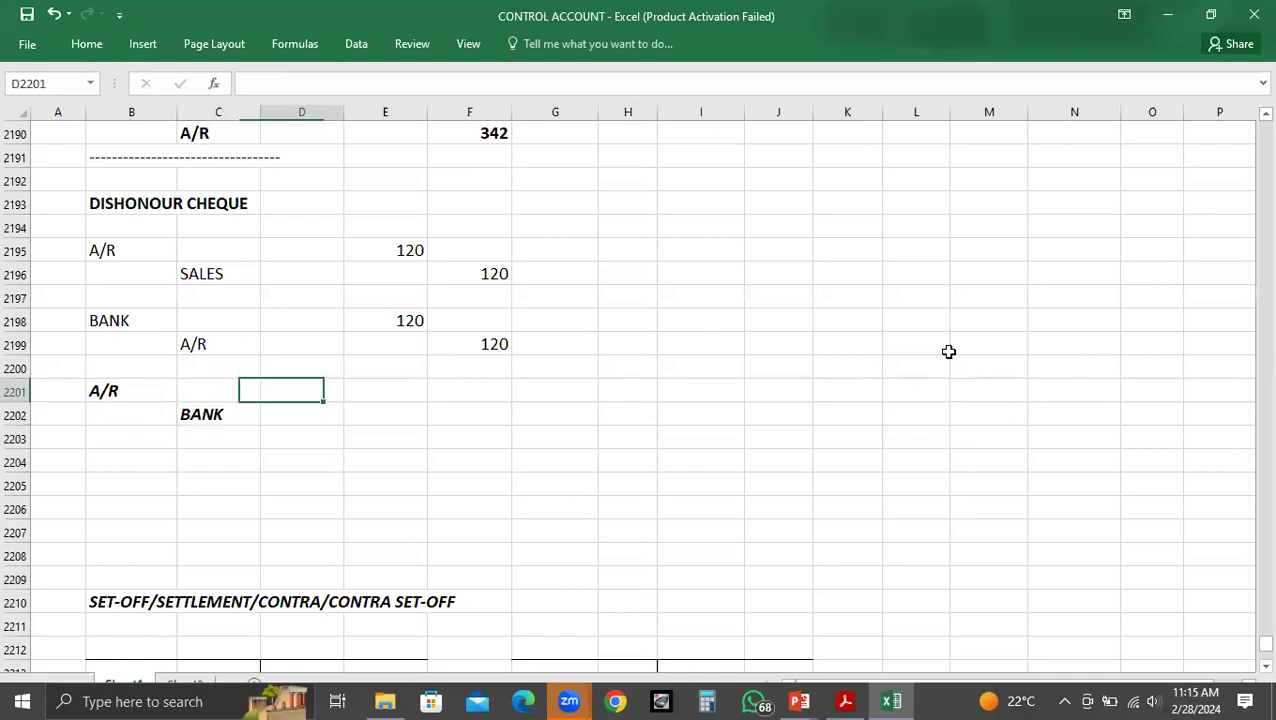
{"action": "type", "text": "120"}
{"action": "key", "text": "Return"}
{"action": "key", "text": "Right"}
{"action": "type", "text": "120"}
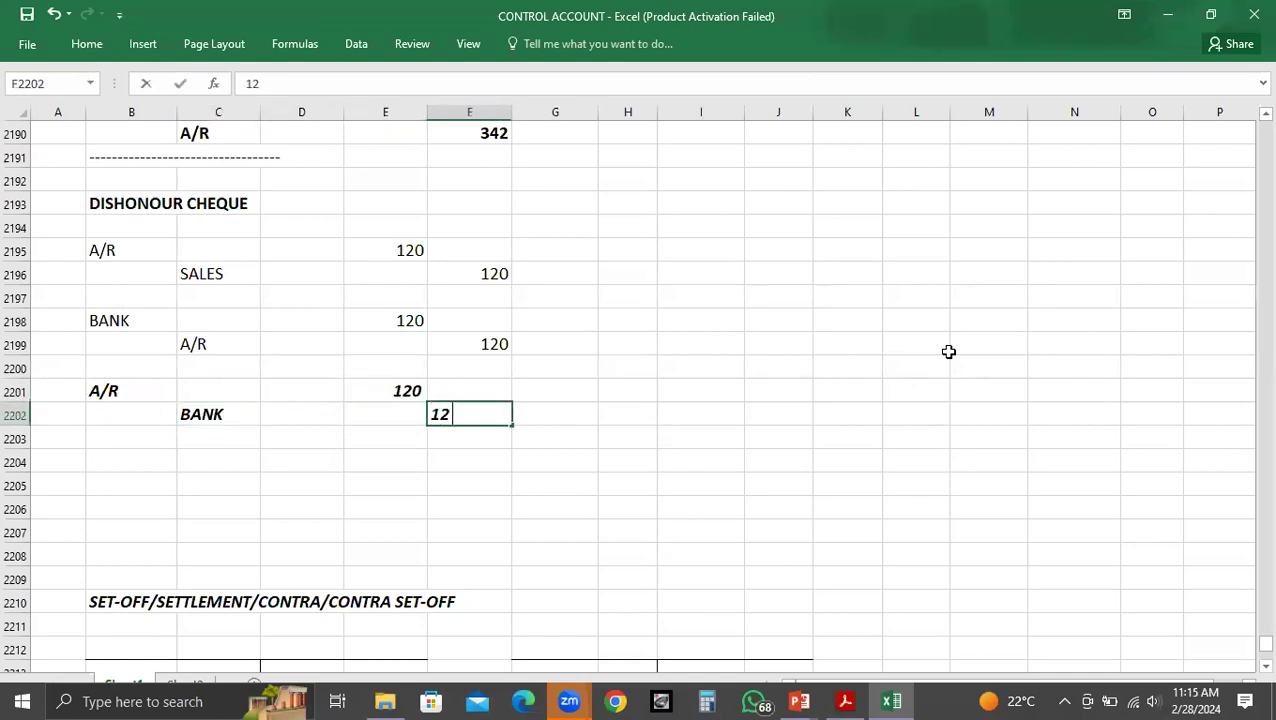
{"action": "key", "text": "Return"}
{"action": "key", "text": "Left"}
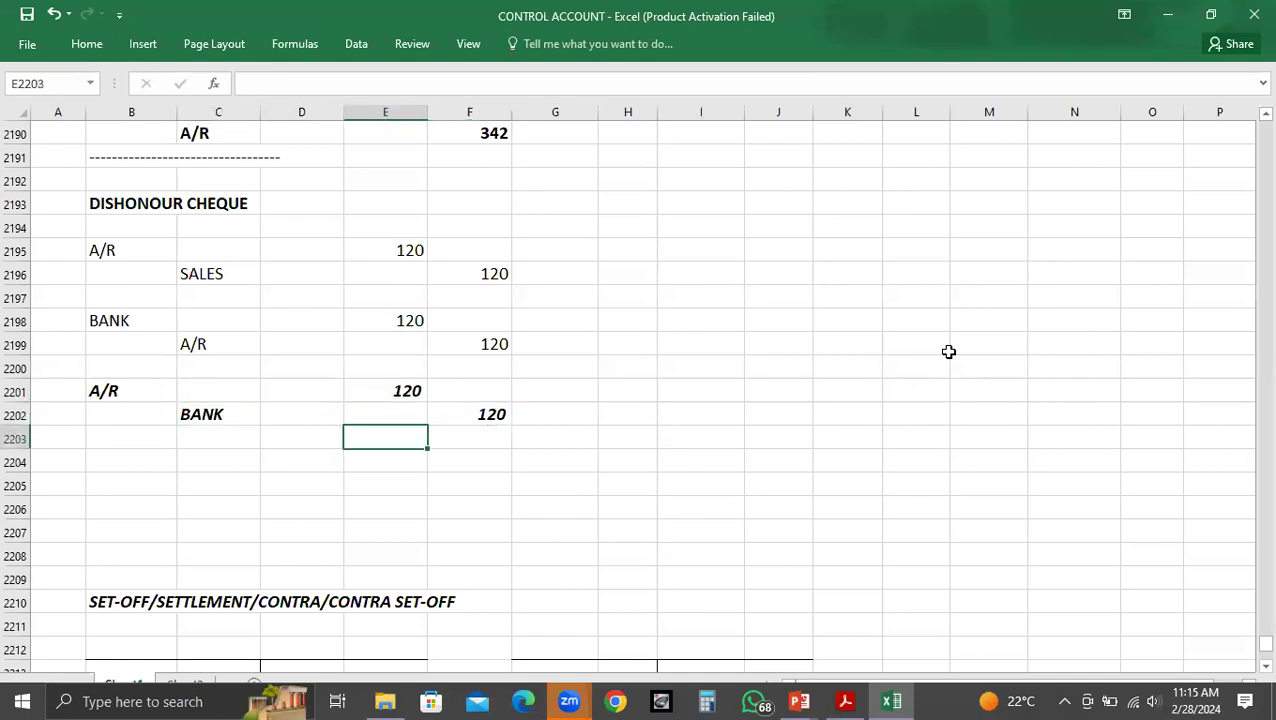
{"action": "left_click", "coordinate": [68, 322]}
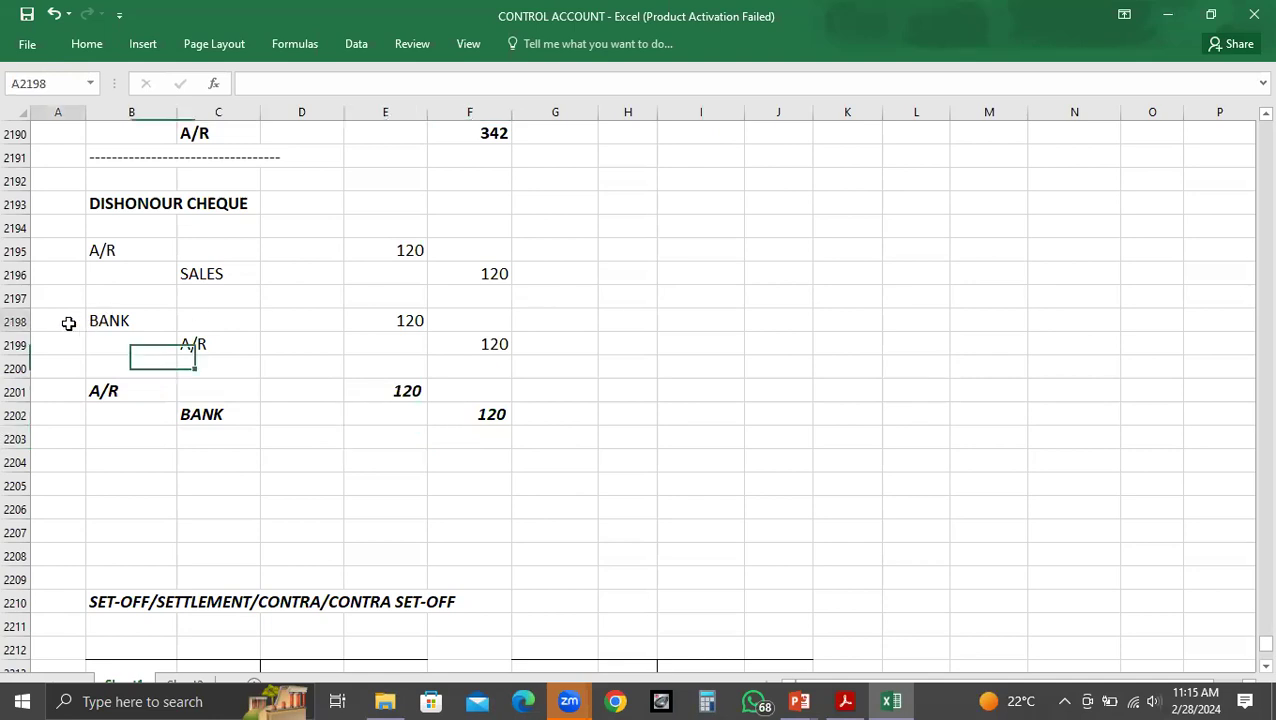
{"action": "left_click", "coordinate": [147, 321]}
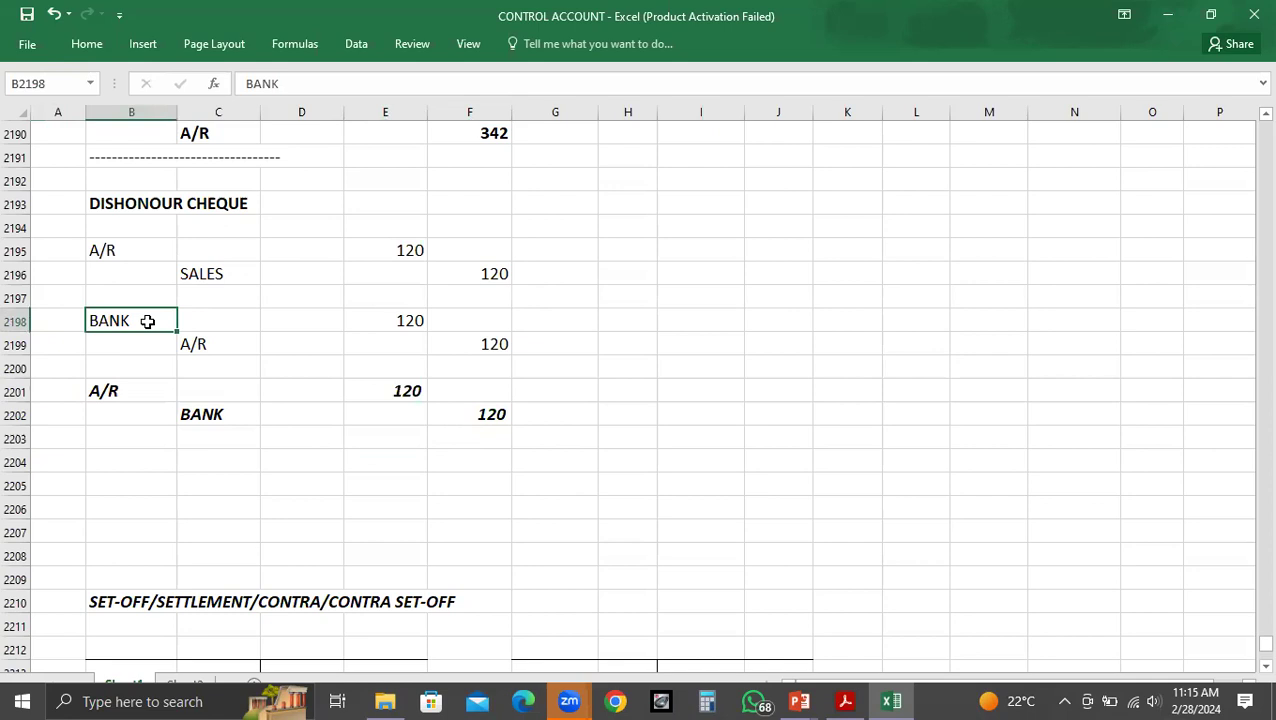
{"action": "left_click", "coordinate": [243, 415]}
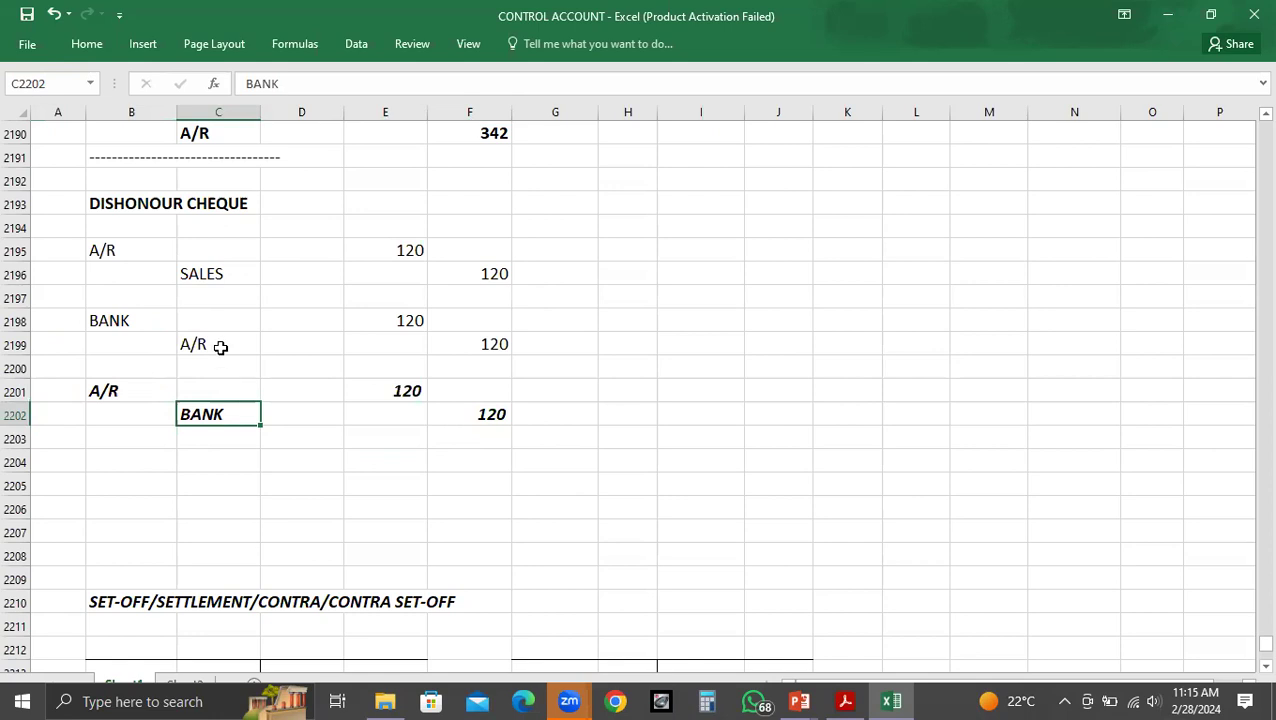
Review the reversal entry in rows 2201 and 2202, and the bad debts entries above it
{"action": "left_click", "coordinate": [134, 395]}
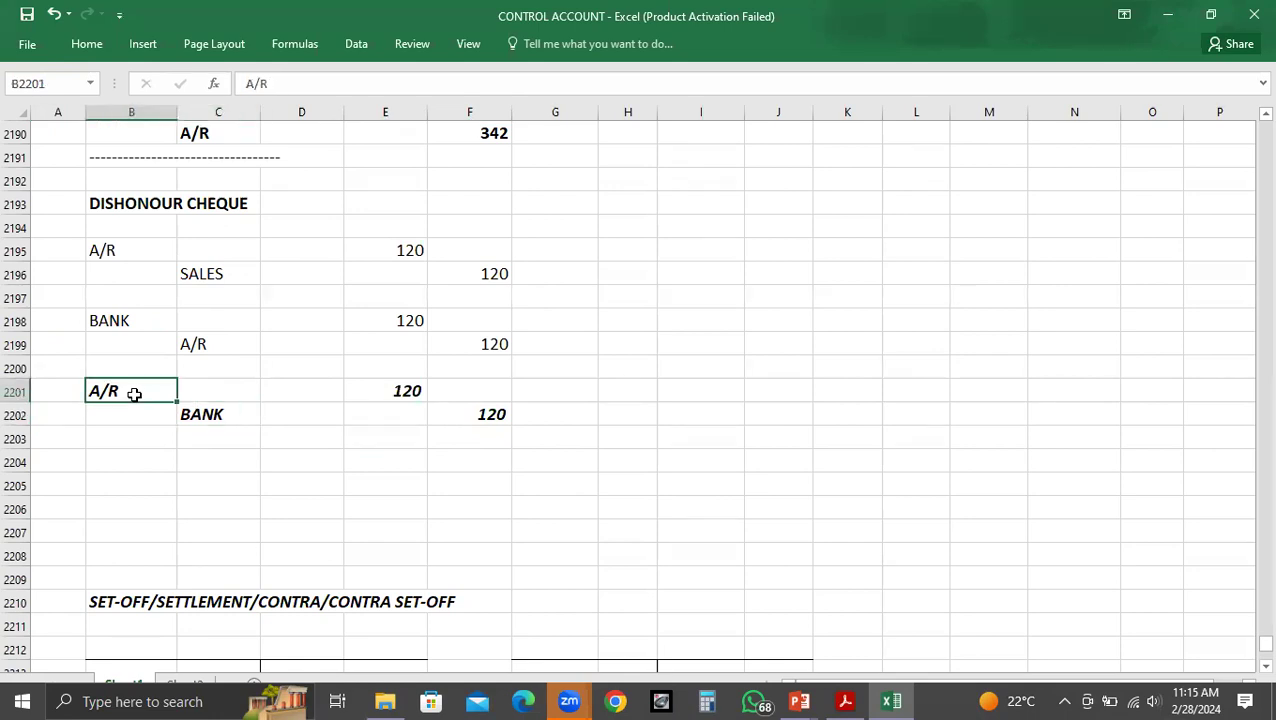
{"action": "left_click", "coordinate": [233, 414]}
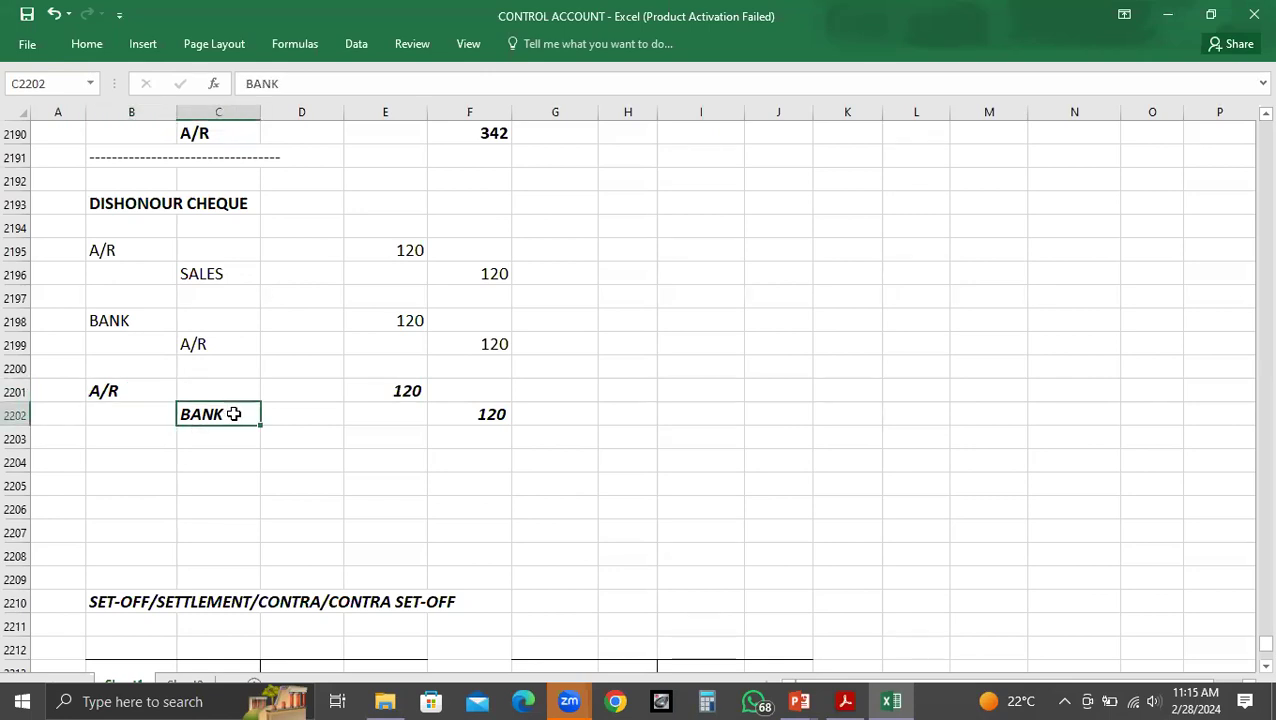
{"action": "key", "text": "Left"}
{"action": "key", "text": "Left"}
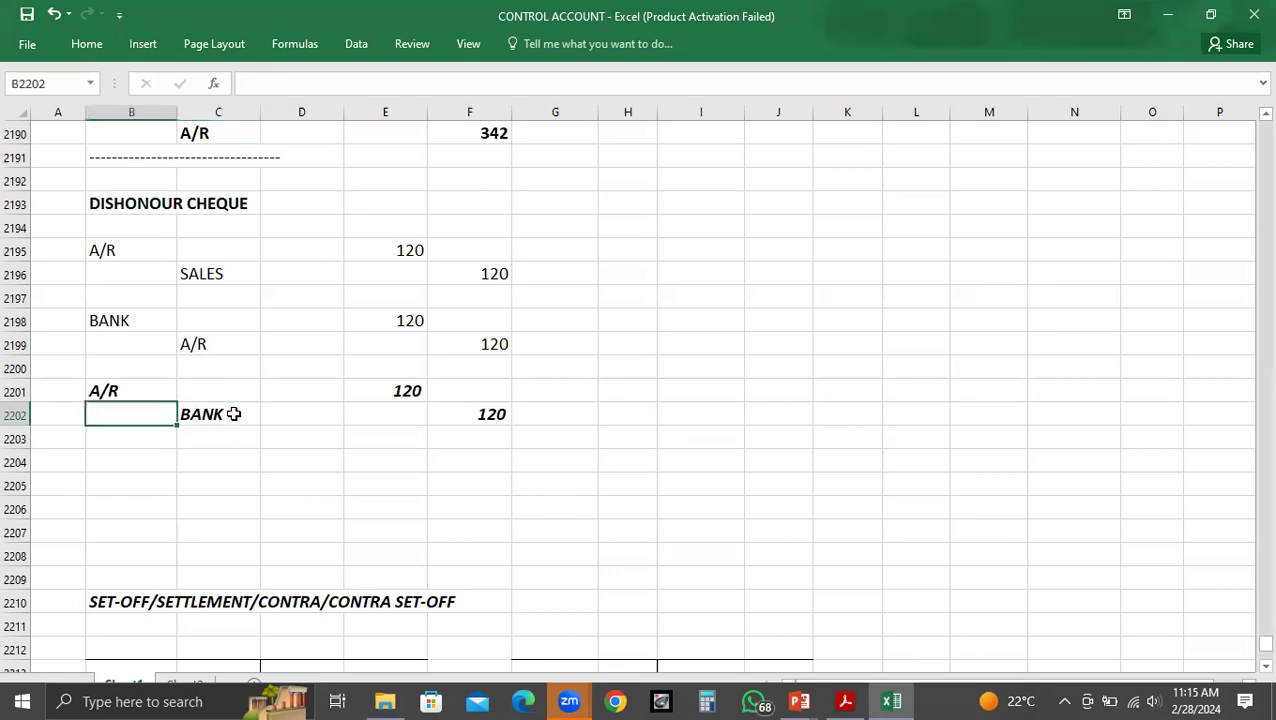
{"action": "key", "text": "Up"}
{"action": "key", "text": "Up"}
{"action": "key", "text": "Up"}
{"action": "key", "text": "Up"}
{"action": "key", "text": "Up"}
{"action": "key", "text": "Up"}
{"action": "key", "text": "Up"}
{"action": "key", "text": "Up"}
{"action": "key", "text": "Up"}
{"action": "key", "text": "Up"}
{"action": "key", "text": "Up"}
{"action": "key", "text": "Up"}
{"action": "key", "text": "Up"}
{"action": "key", "text": "Up"}
{"action": "key", "text": "Up"}
{"action": "key", "text": "Up"}
{"action": "key", "text": "Up"}
{"action": "key", "text": "Up"}
{"action": "key", "text": "Up"}
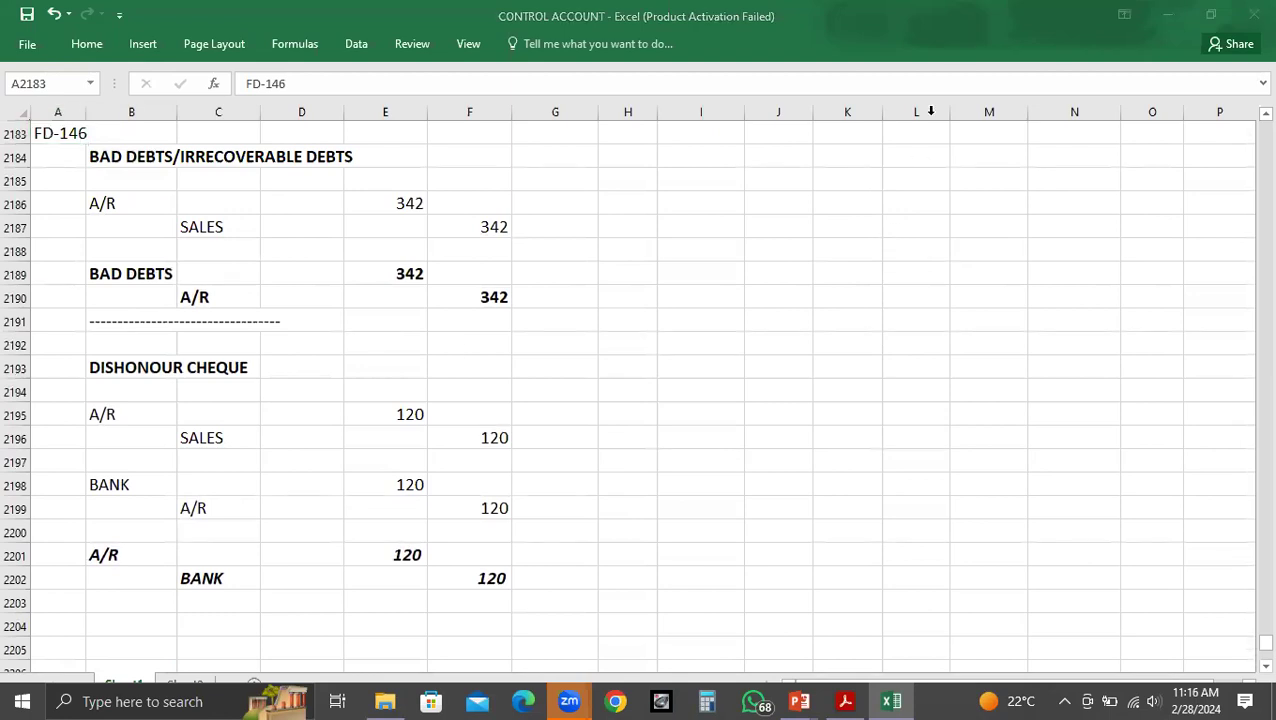
{"action": "key", "text": "Down"}
Switch to the question PDF, check Q.3's set-off against balances in purchases ledger, and return to the Excel workbook
{"action": "key", "text": "alt+Tab"}
{"action": "key", "text": "alt+Tab"}
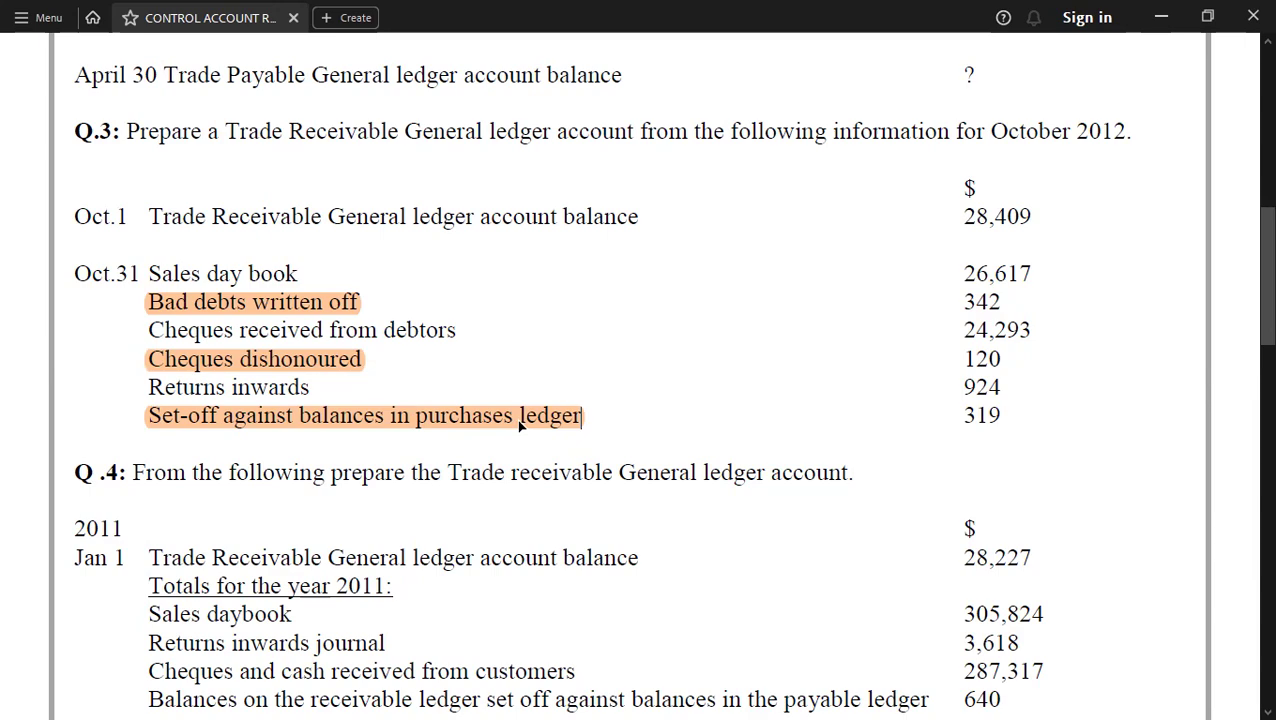
{"action": "key", "text": "alt+Tab"}
Go to the set-off section and examine its heading in B2210 and the blank accounts below it
{"action": "key", "text": "Down"}
{"action": "key", "text": "Down"}
{"action": "key", "text": "Down"}
{"action": "key", "text": "Down"}
{"action": "key", "text": "Down"}
{"action": "key", "text": "Down"}
{"action": "key", "text": "Down"}
{"action": "key", "text": "Down"}
{"action": "key", "text": "Down"}
{"action": "key", "text": "Down"}
{"action": "key", "text": "Down"}
{"action": "key", "text": "Down"}
{"action": "key", "text": "Down"}
{"action": "key", "text": "Down"}
{"action": "key", "text": "Down"}
{"action": "key", "text": "Down"}
{"action": "key", "text": "Down"}
{"action": "key", "text": "Down"}
{"action": "key", "text": "Down"}
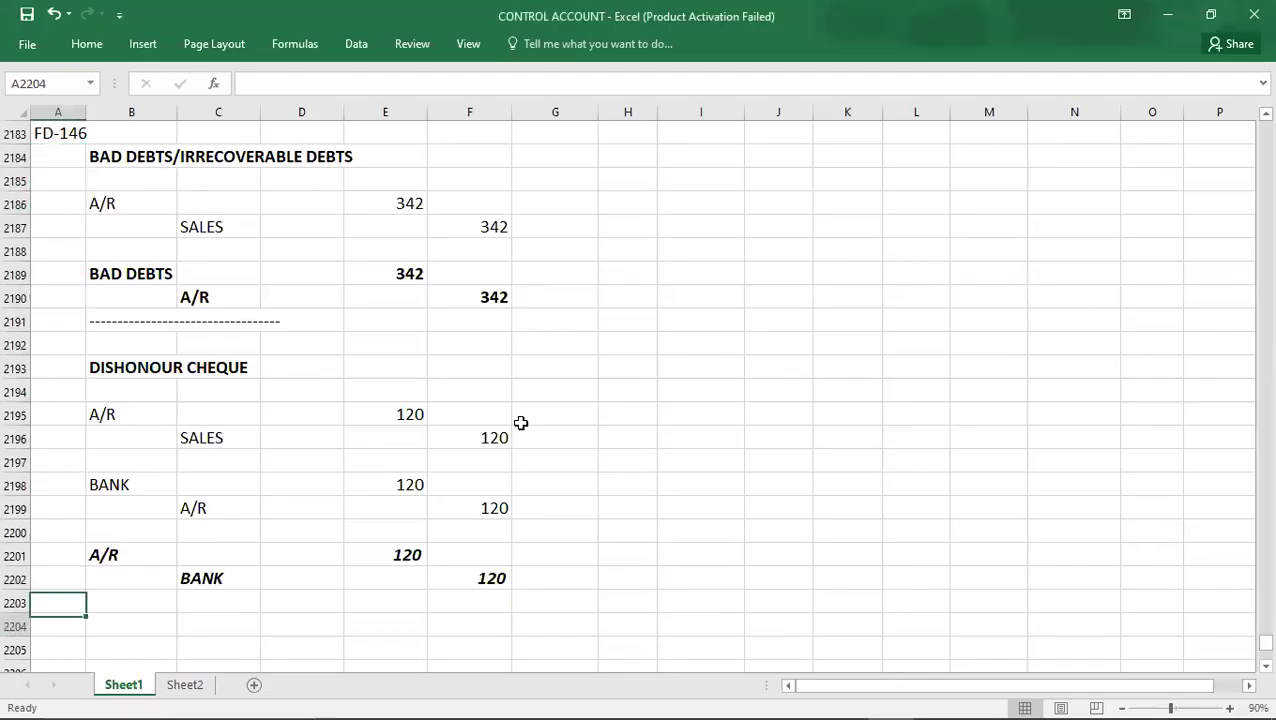
{"action": "key", "text": "Down"}
{"action": "key", "text": "Down"}
{"action": "key", "text": "Down"}
{"action": "key", "text": "Down"}
{"action": "key", "text": "Down"}
{"action": "key", "text": "Down"}
{"action": "key", "text": "Down"}
{"action": "key", "text": "Down"}
{"action": "key", "text": "Down"}
{"action": "key", "text": "Down"}
{"action": "key", "text": "Down"}
{"action": "key", "text": "Down"}
{"action": "key", "text": "Down"}
{"action": "key", "text": "Down"}
{"action": "key", "text": "Down"}
{"action": "key", "text": "Down"}
{"action": "key", "text": "Down"}
{"action": "key", "text": "Down"}
{"action": "key", "text": "Down"}
{"action": "key", "text": "Down"}
{"action": "key", "text": "Down"}
{"action": "key", "text": "Down"}
{"action": "key", "text": "Down"}
{"action": "key", "text": "Down"}
{"action": "key", "text": "Down"}
{"action": "key", "text": "Down"}
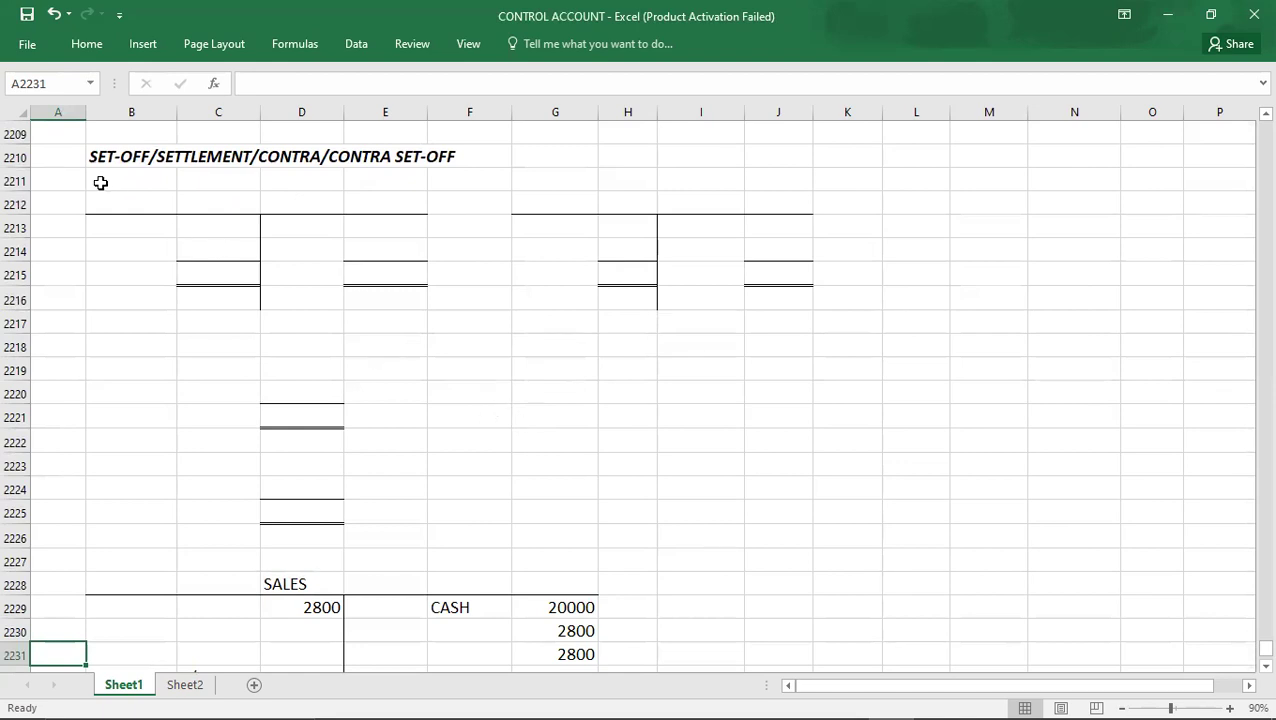
{"action": "left_click", "coordinate": [66, 160]}
{"action": "key", "text": "Right"}
{"action": "key", "text": "shift+Right"}
{"action": "key", "text": "shift+Right"}
{"action": "key", "text": "shift+Right"}
{"action": "key", "text": "shift+Right"}
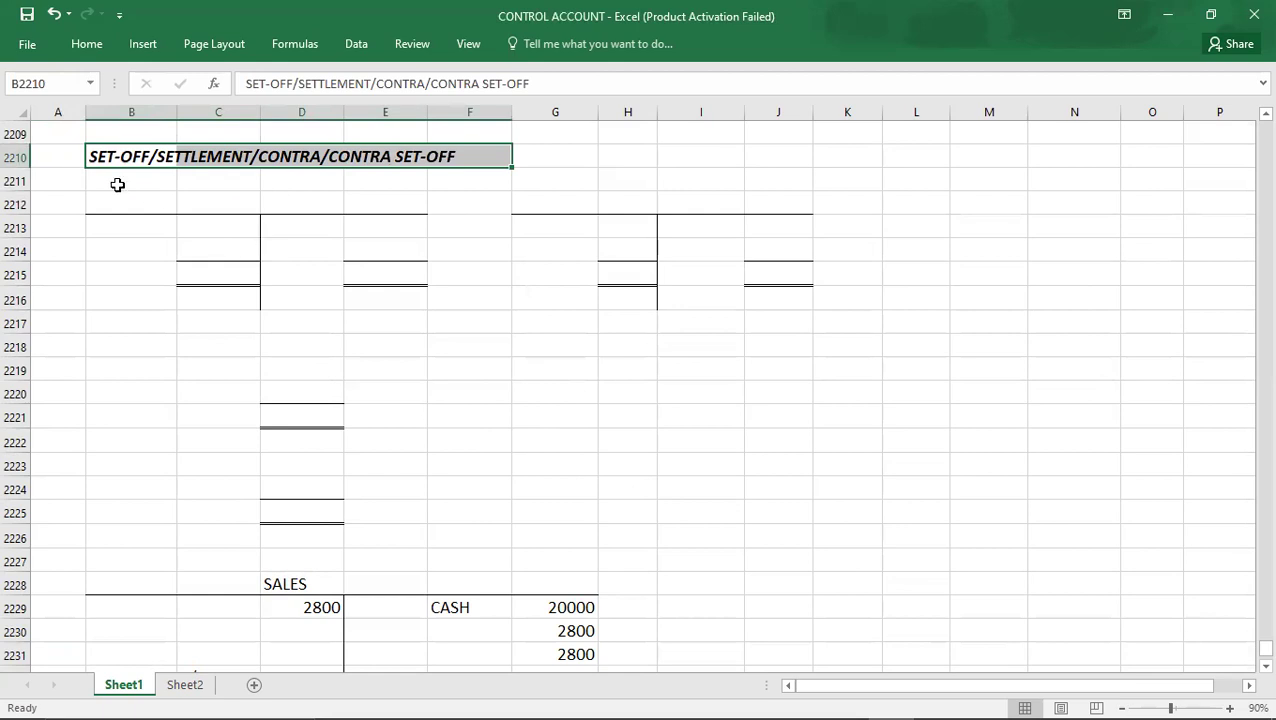
{"action": "left_click", "coordinate": [66, 158]}
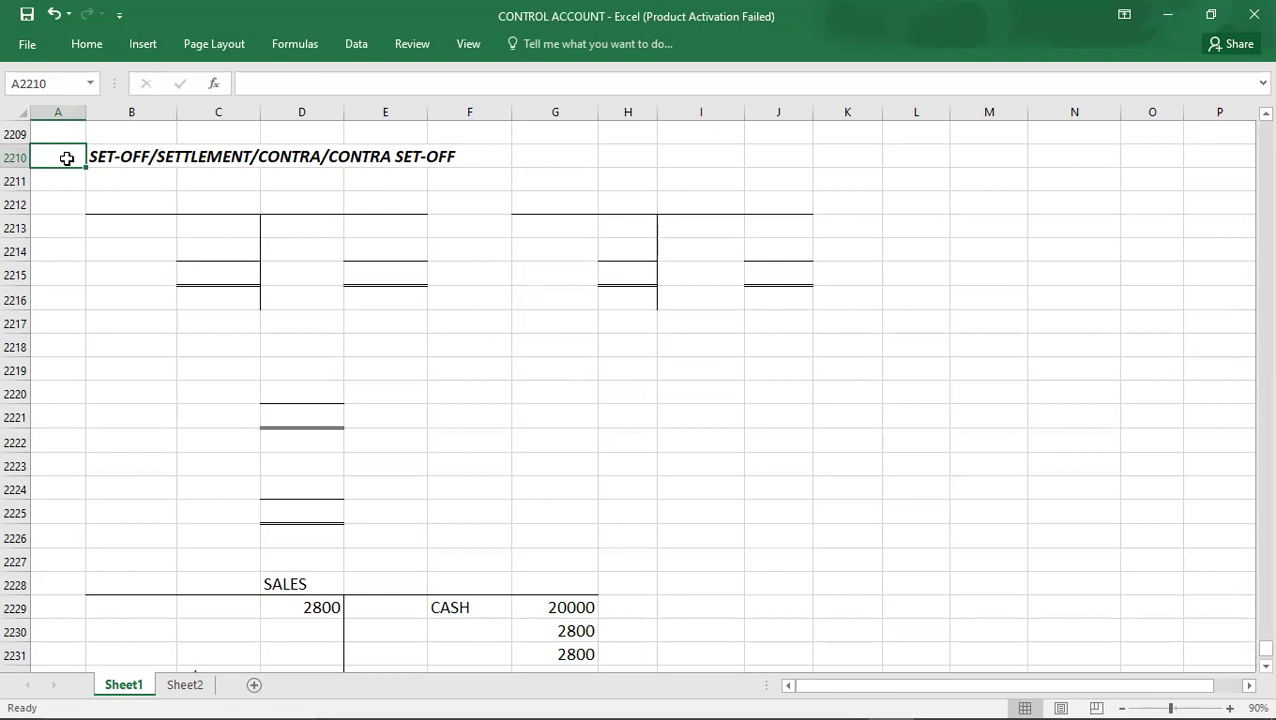
Title the two blank T-accounts under the set-off heading A/R - A in C2212 and A/P - A in H2212
{"action": "left_click", "coordinate": [232, 196]}
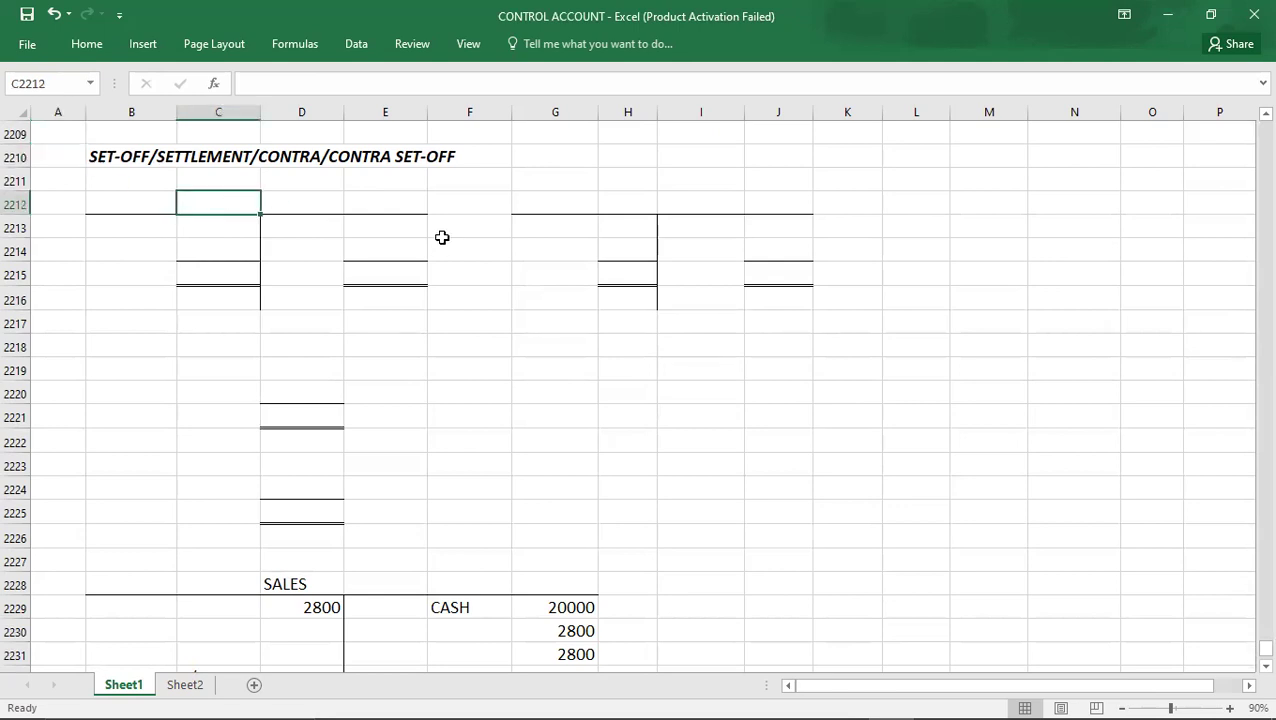
{"action": "type", "text": "A/R"}
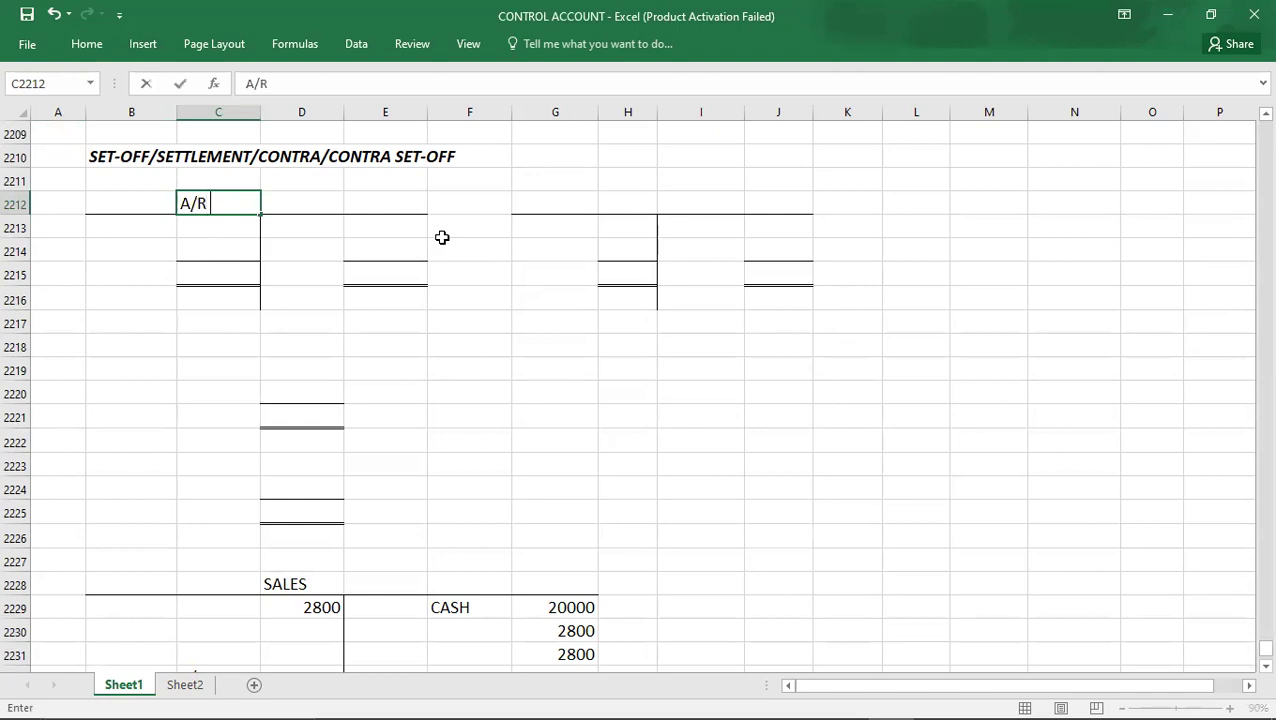
{"action": "type", "text": " - A"}
{"action": "key", "text": "Right"}
{"action": "key", "text": "Right"}
{"action": "key", "text": "Right"}
{"action": "key", "text": "Right"}
{"action": "key", "text": "Right"}
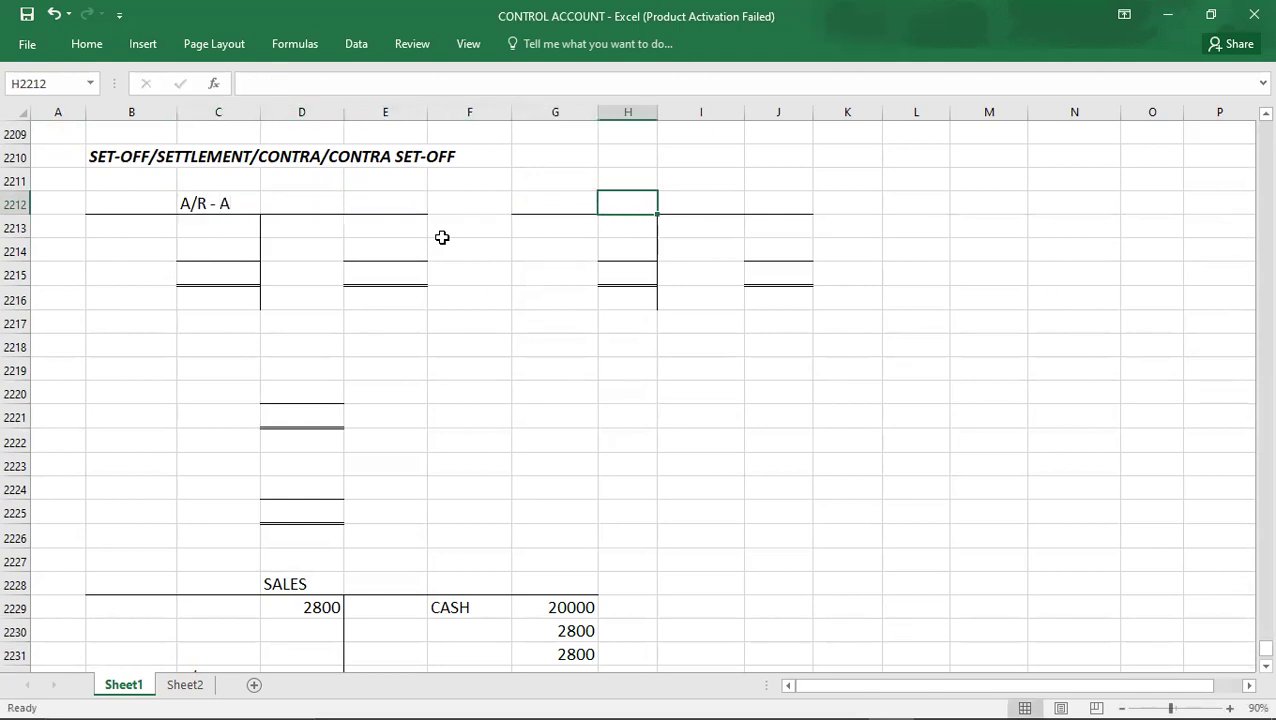
{"action": "type", "text": "A/P -"}
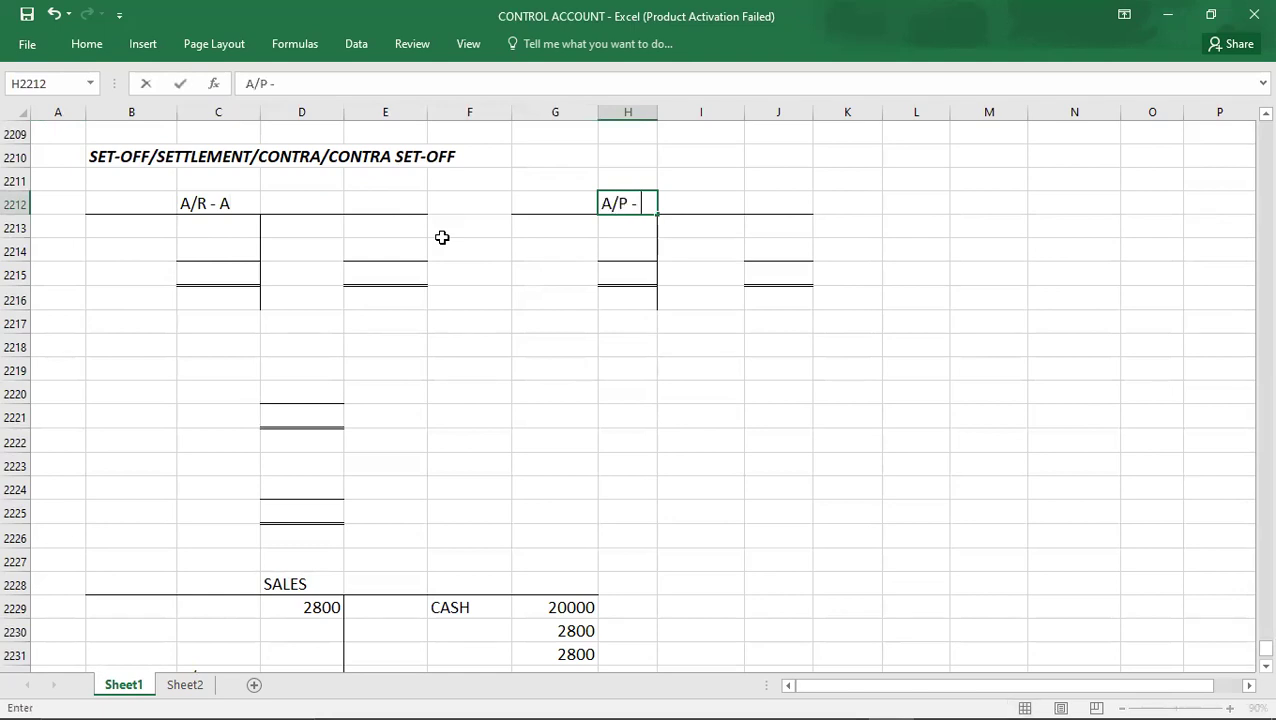
{"action": "type", "text": " A"}
{"action": "key", "text": "Return"}
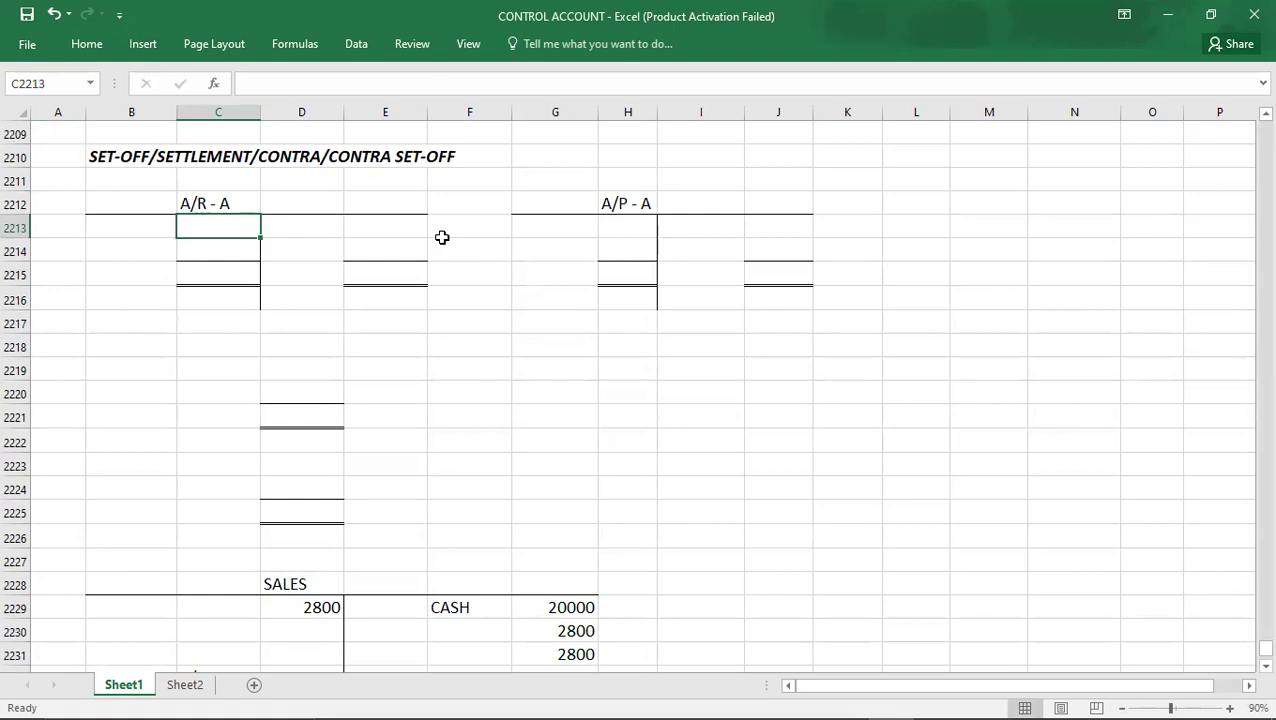
Enter SALES in B2213 with 10000 in C2213 on the debit side of the A/R - A account
{"action": "left_click", "coordinate": [157, 229]}
{"action": "type", "text": "SALES"}
{"action": "key", "text": "Tab"}
{"action": "type", "text": "10000"}
Enter PURCHASES in I2213 with 80000 in J2213 on the credit side of the A/P - A account
{"action": "key", "text": "Tab"}
{"action": "key", "text": "Tab"}
{"action": "key", "text": "Tab"}
{"action": "key", "text": "Tab"}
{"action": "key", "text": "Tab"}
{"action": "key", "text": "Tab"}
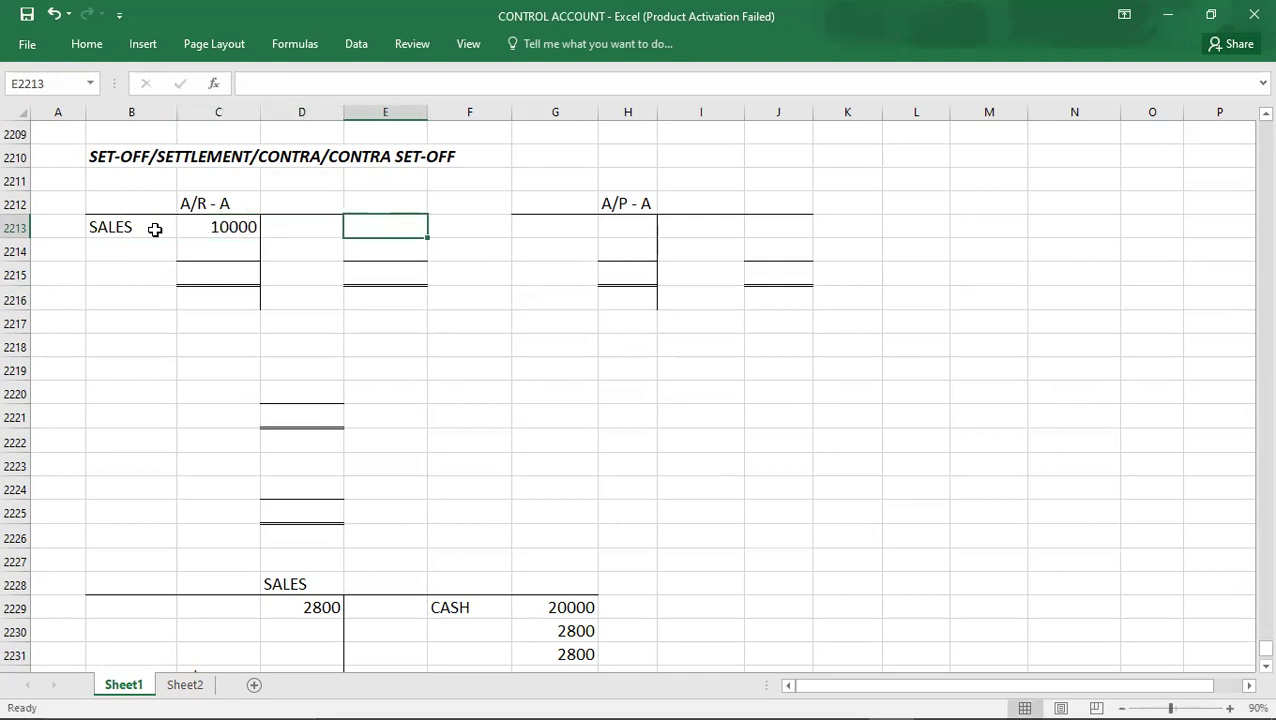
{"action": "type", "text": "PU"}
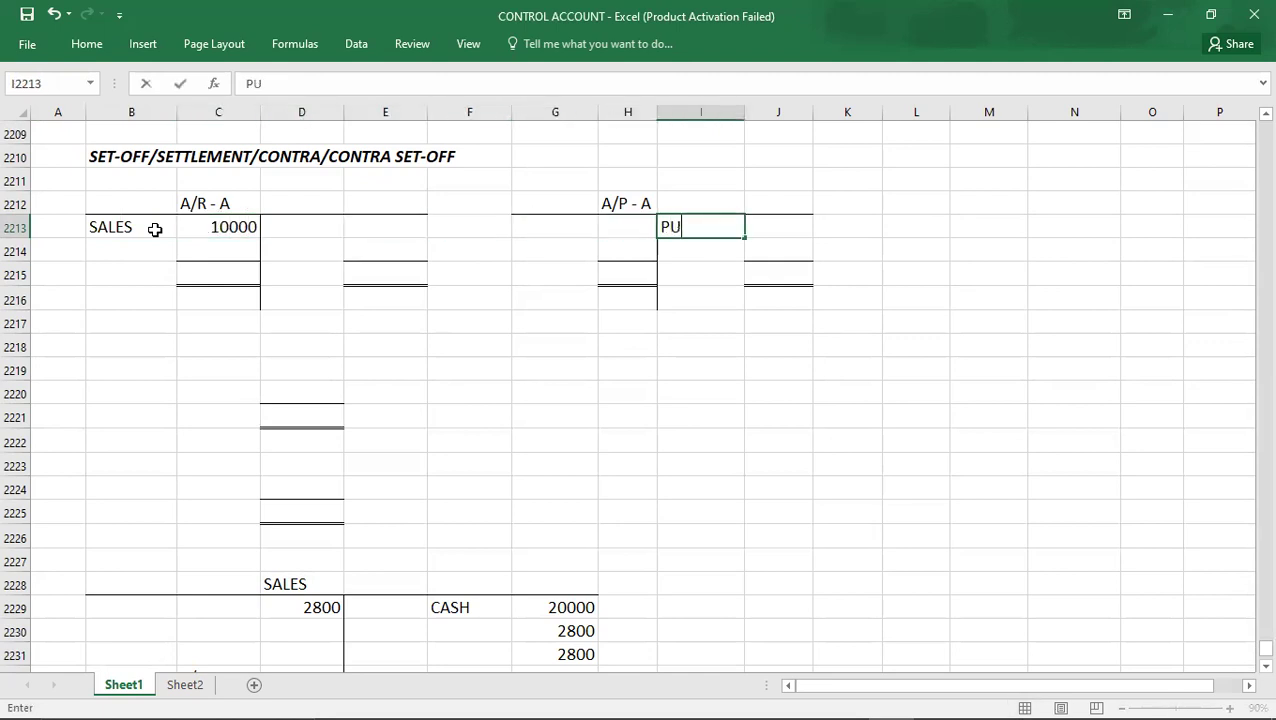
{"action": "type", "text": "RCHASES"}
{"action": "key", "text": "Tab"}
{"action": "type", "text": "80000"}
{"action": "key", "text": "Return"}
Correct the purchases amount in J2213 to 8000
{"action": "key", "text": "Left"}
{"action": "key", "text": "Left"}
{"action": "key", "text": "Up"}
{"action": "key", "text": "Right"}
{"action": "key", "text": "Right"}
{"action": "key", "text": "Right"}
{"action": "key", "text": "Right"}
{"action": "key", "text": "Right"}
{"action": "key", "text": "Right"}
{"action": "key", "text": "Right"}
{"action": "key", "text": "Right"}
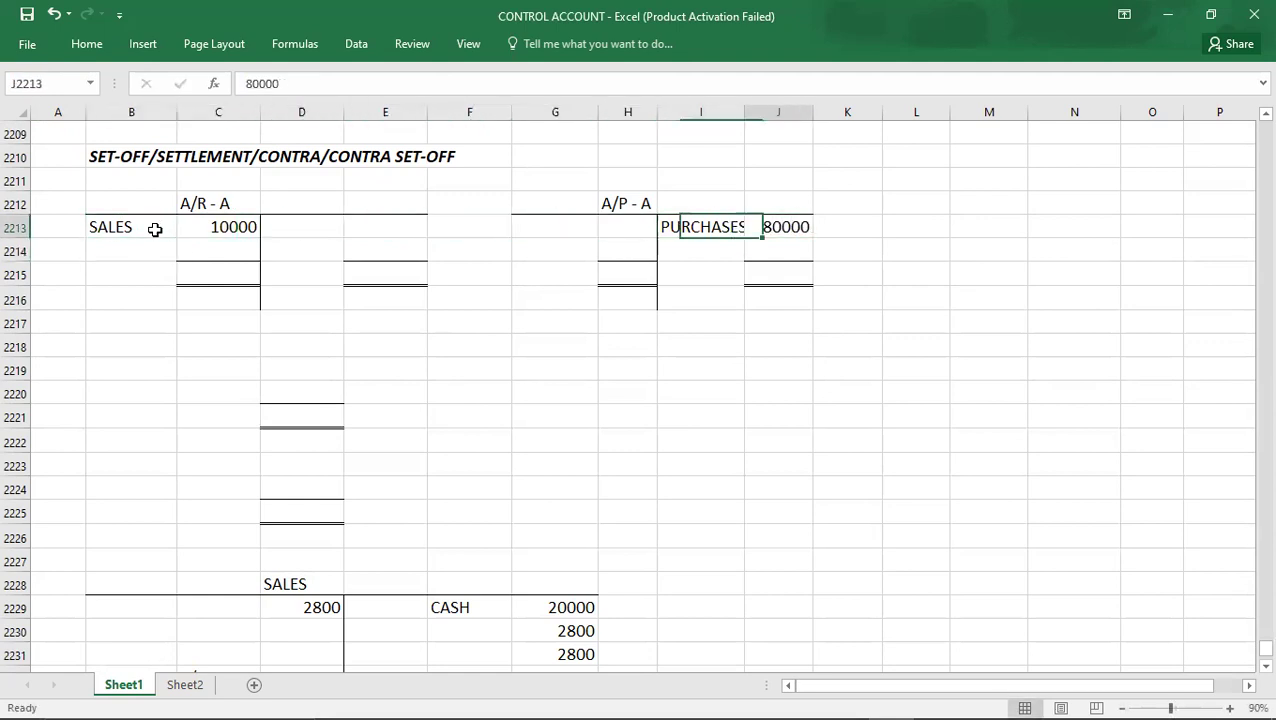
{"action": "type", "text": "8000"}
{"action": "key", "text": "Return"}
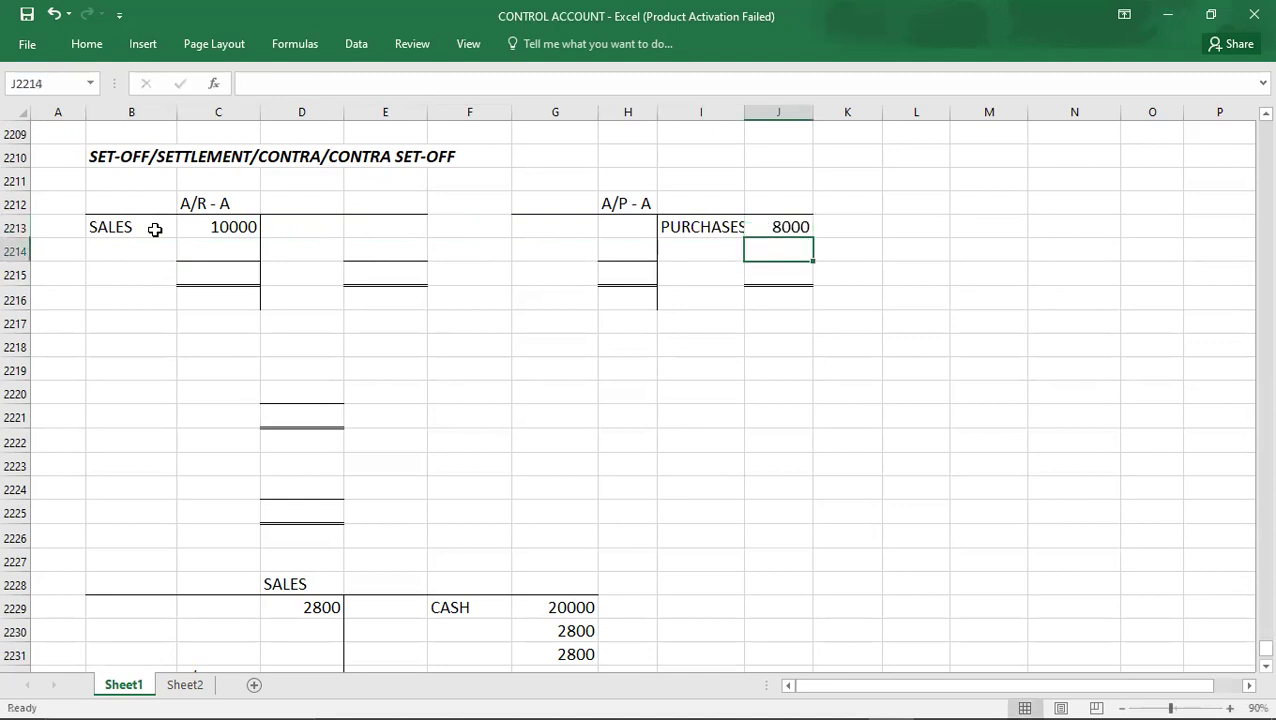
{"action": "left_click", "coordinate": [204, 232]}
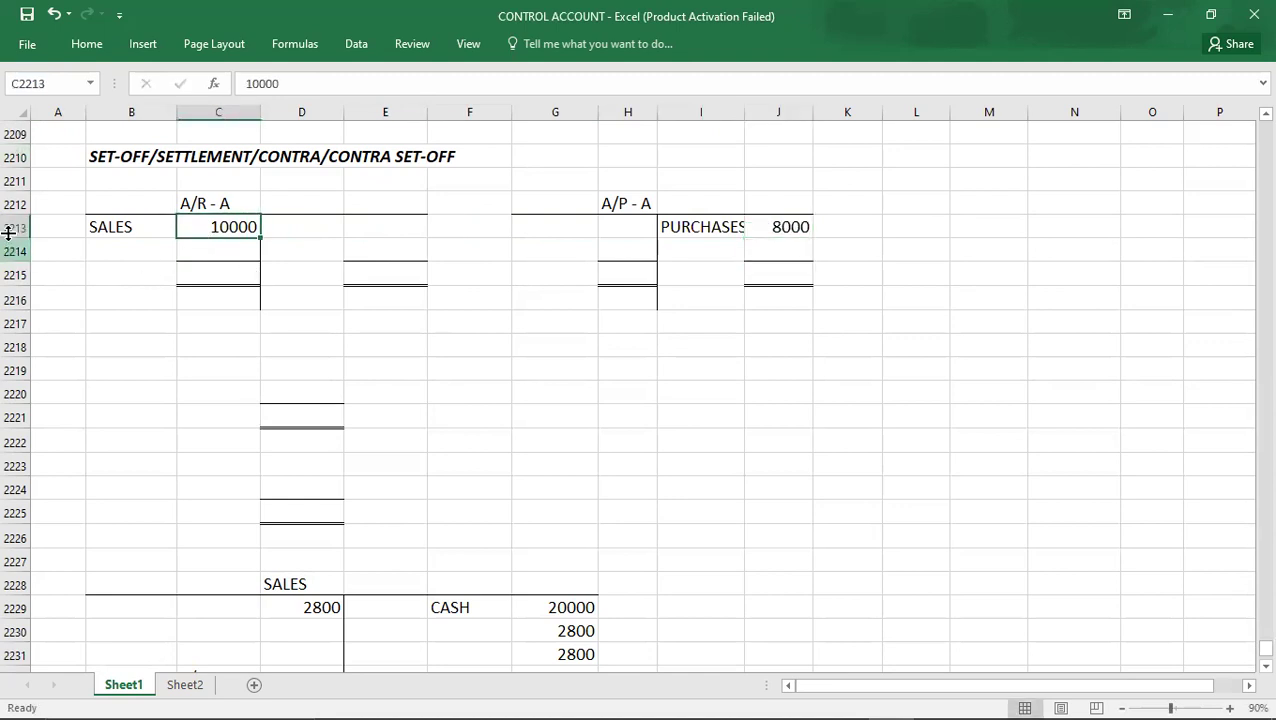
{"action": "left_click", "coordinate": [48, 203]}
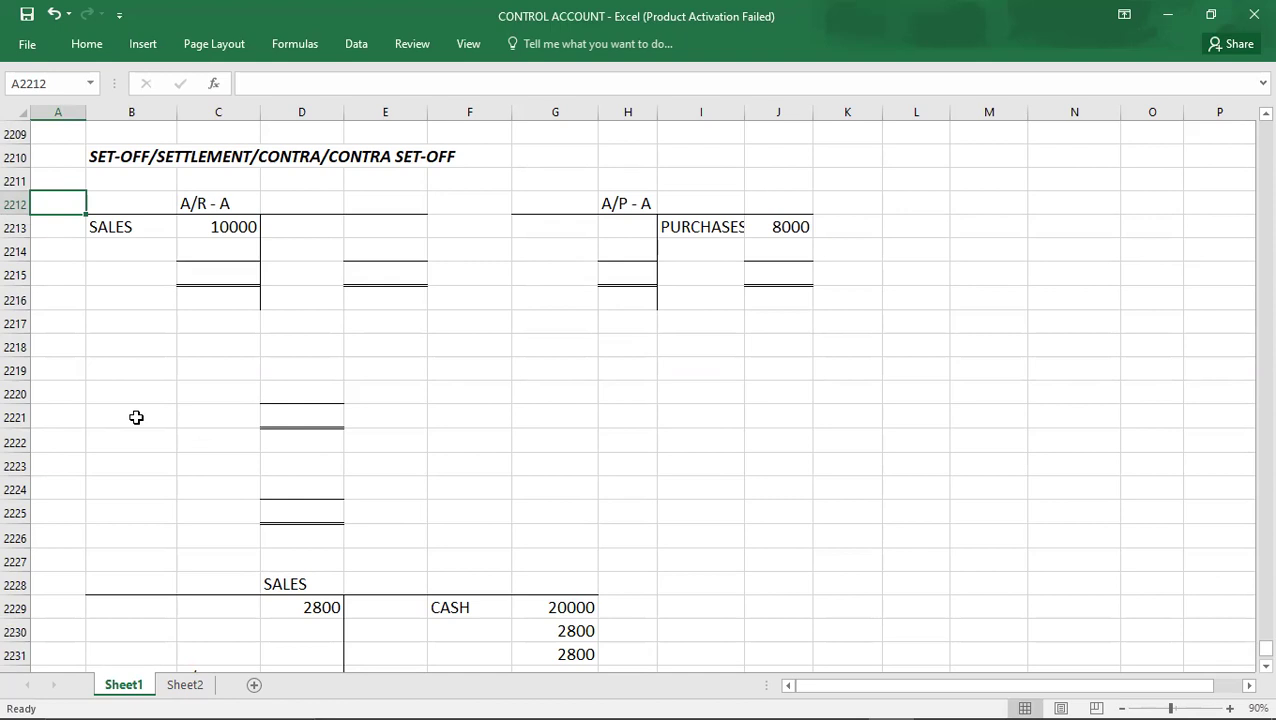
Clear the contents of the old SALES account in B2228:G2231
{"action": "left_click", "coordinate": [120, 584]}
{"action": "key", "text": "shift+Right"}
{"action": "key", "text": "shift+Right"}
{"action": "key", "text": "shift+Right"}
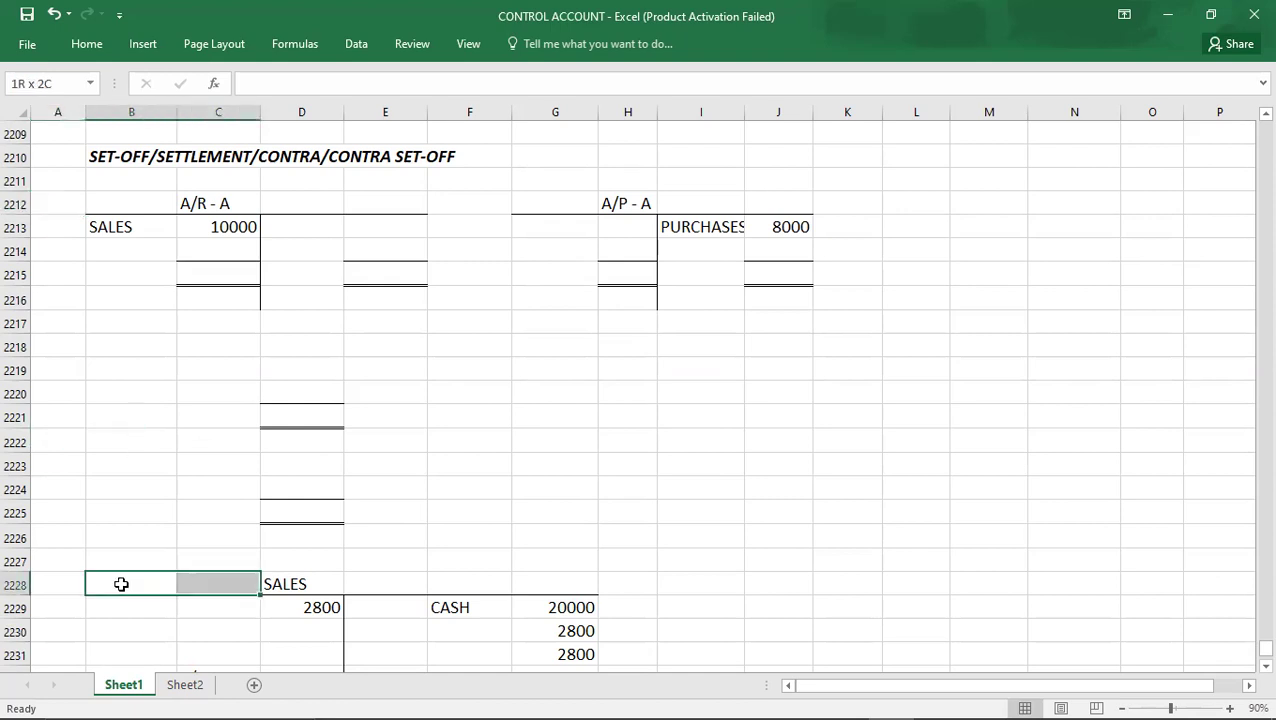
{"action": "key", "text": "shift+Right"}
{"action": "key", "text": "shift+Right"}
{"action": "key", "text": "shift+Down"}
{"action": "key", "text": "shift+Down"}
{"action": "key", "text": "shift+Down"}
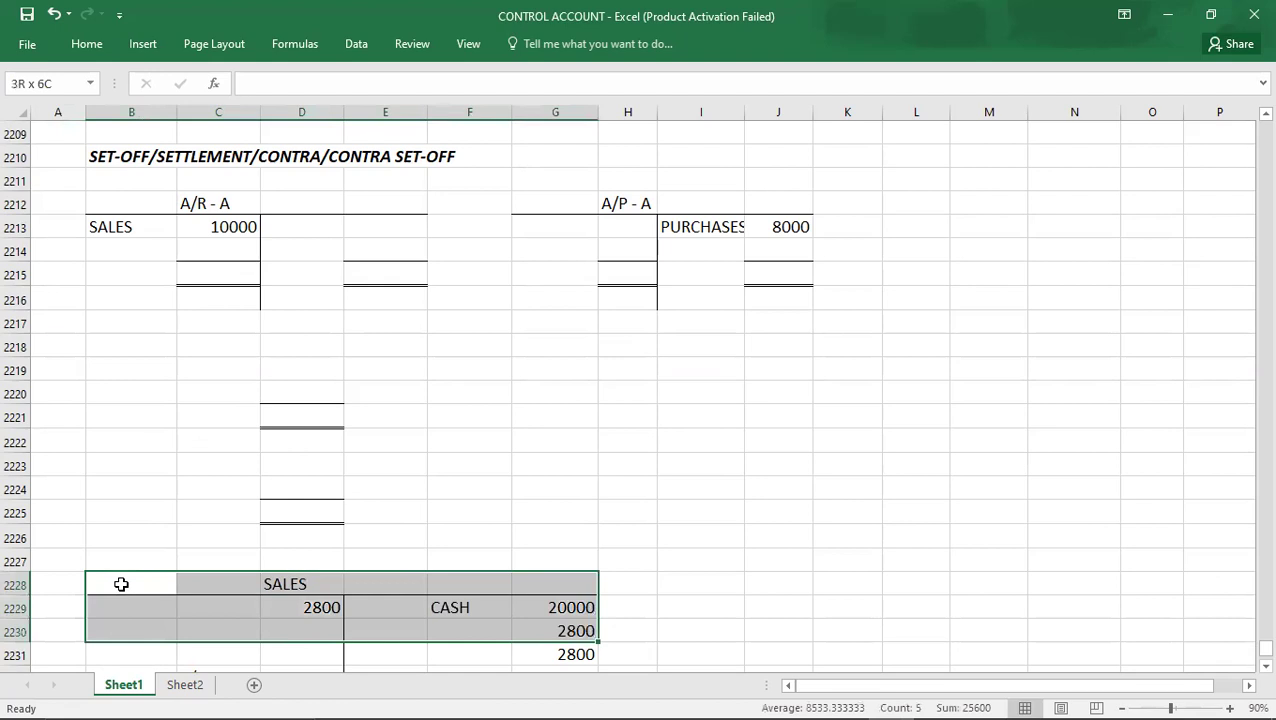
{"action": "key", "text": "Delete"}
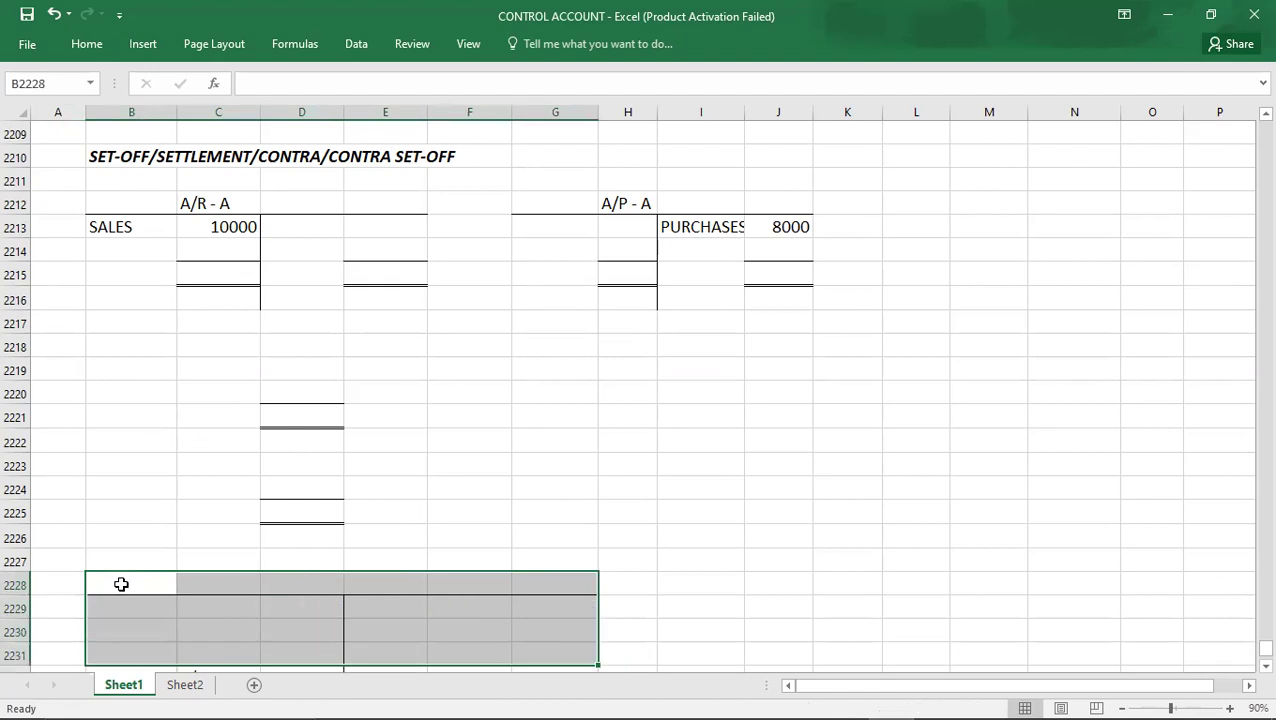
Return to the set-off T-accounts and compare the sales amount in C2213 with the purchases amount in J2213
{"action": "key", "text": "Left"}
{"action": "key", "text": "Up"}
{"action": "key", "text": "Up"}
{"action": "key", "text": "Up"}
{"action": "key", "text": "Up"}
{"action": "key", "text": "Up"}
{"action": "key", "text": "Up"}
{"action": "key", "text": "Up"}
{"action": "key", "text": "Up"}
{"action": "key", "text": "Up"}
{"action": "key", "text": "Up"}
{"action": "key", "text": "Up"}
{"action": "key", "text": "Up"}
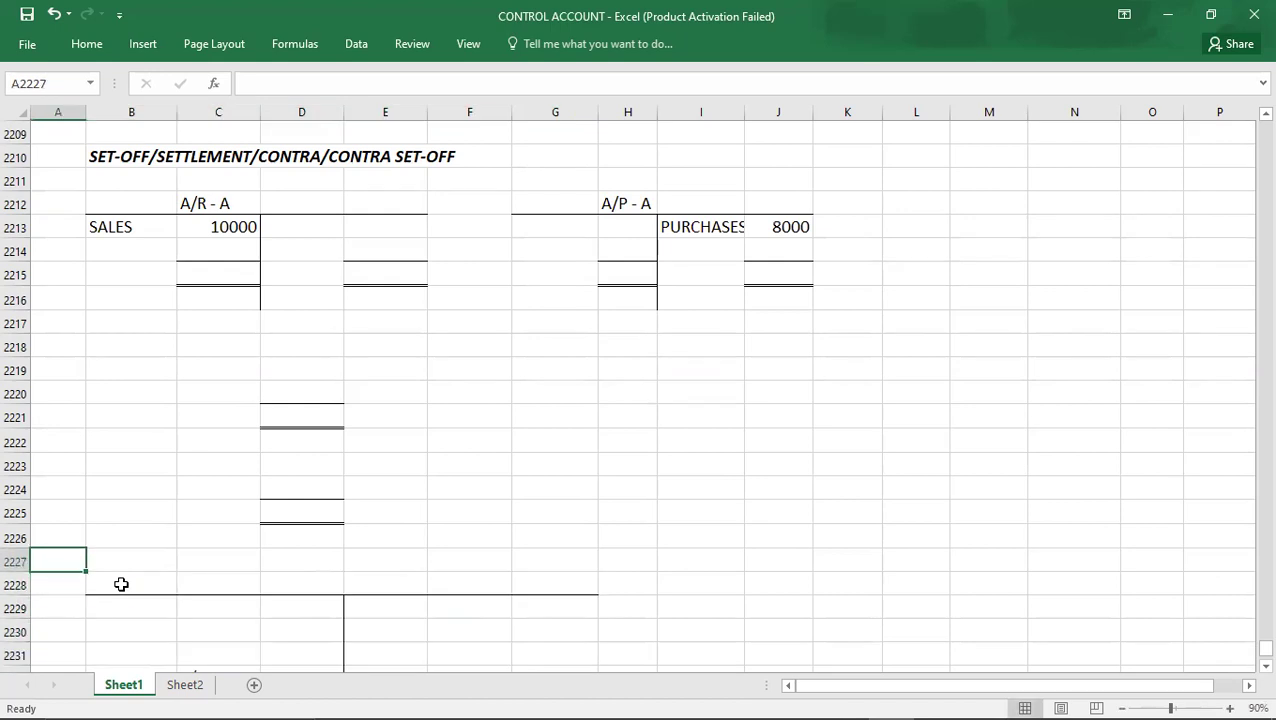
{"action": "key", "text": "Up"}
{"action": "key", "text": "Up"}
{"action": "key", "text": "Up"}
{"action": "key", "text": "Up"}
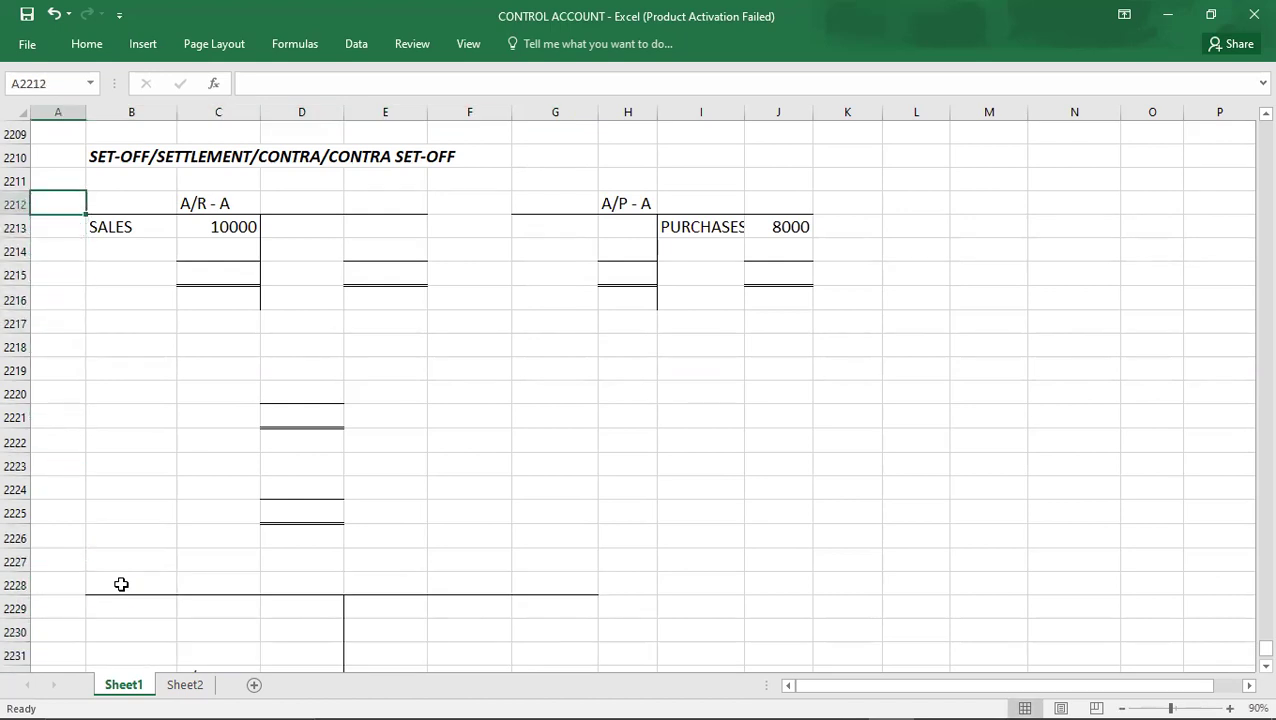
{"action": "left_click", "coordinate": [200, 235]}
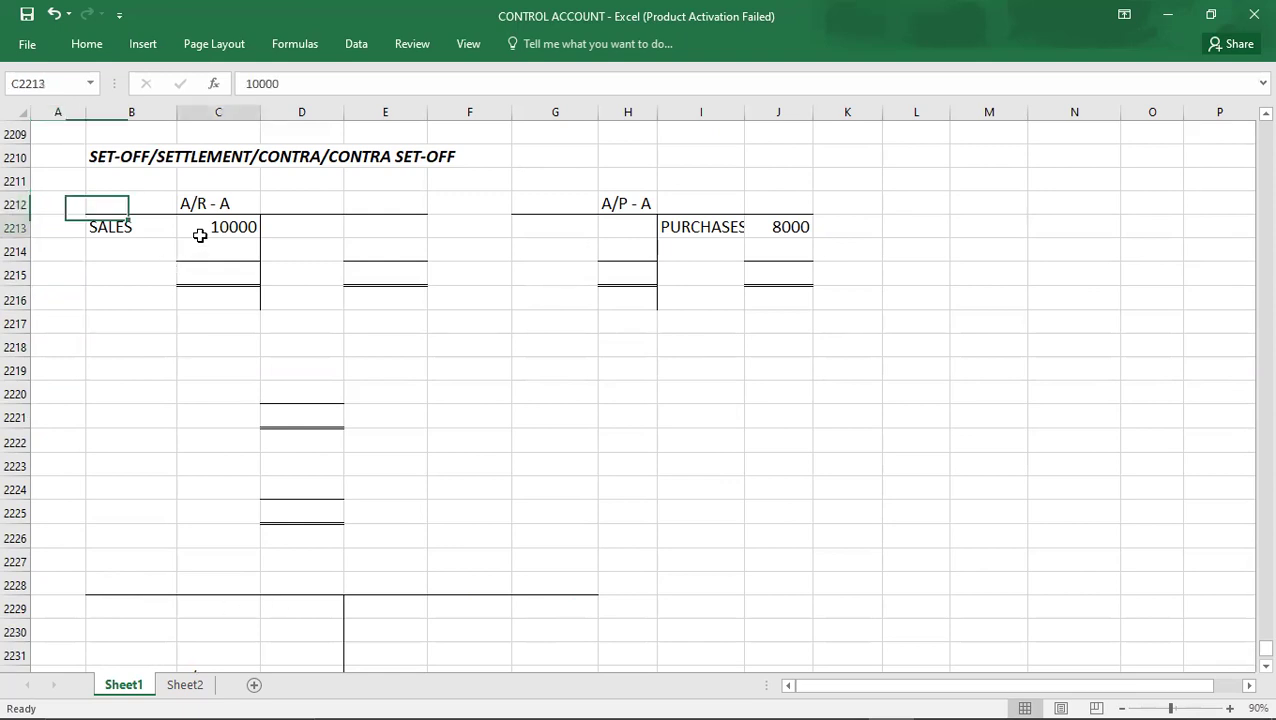
{"action": "left_click", "coordinate": [760, 229]}
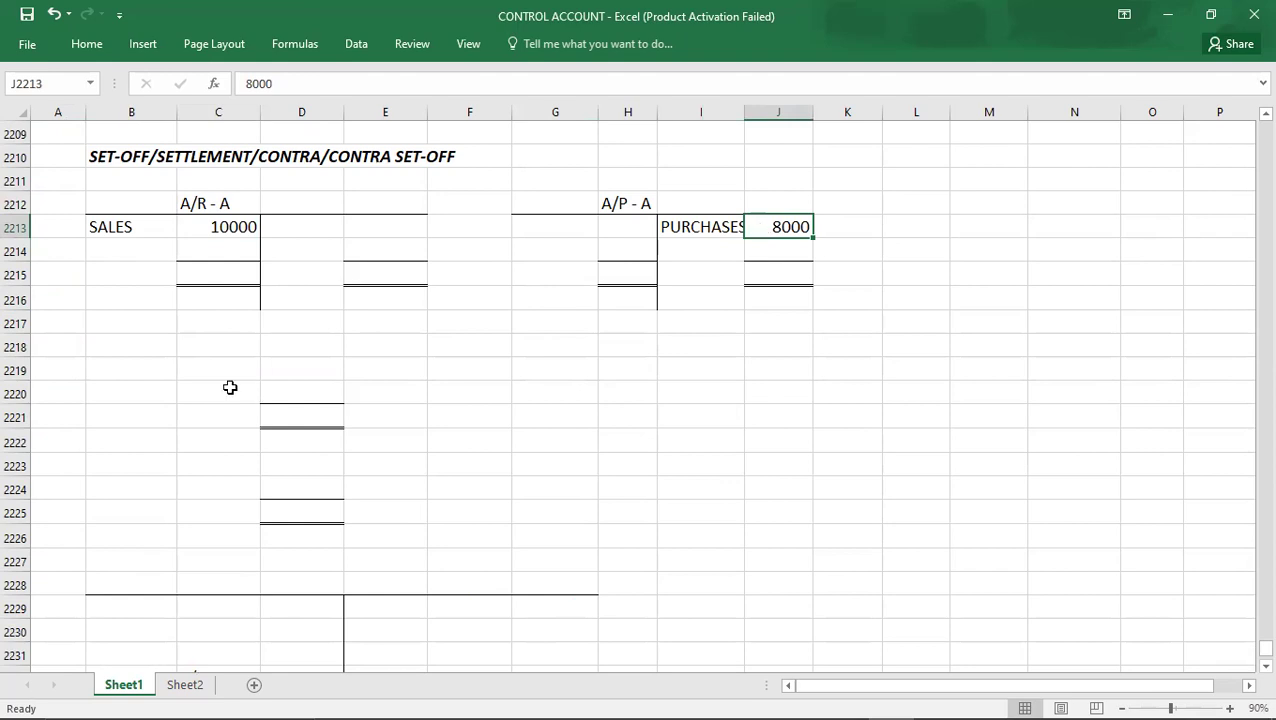
List A/R with 10000 in row 2219 and A/P with -8000 in row 2220, labels in column B and amounts in column D
{"action": "left_click", "coordinate": [135, 376]}
{"action": "type", "text": "A/R"}
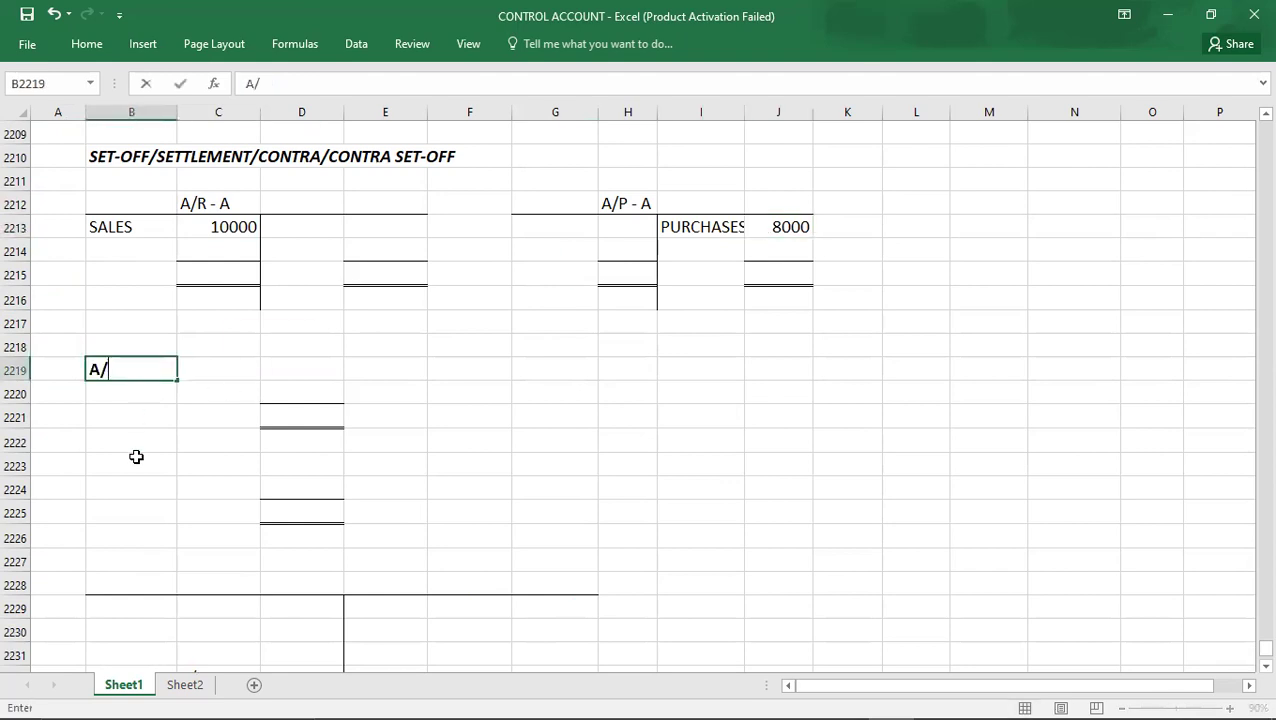
{"action": "key", "text": "Tab"}
{"action": "key", "text": "Tab"}
{"action": "type", "text": "10000"}
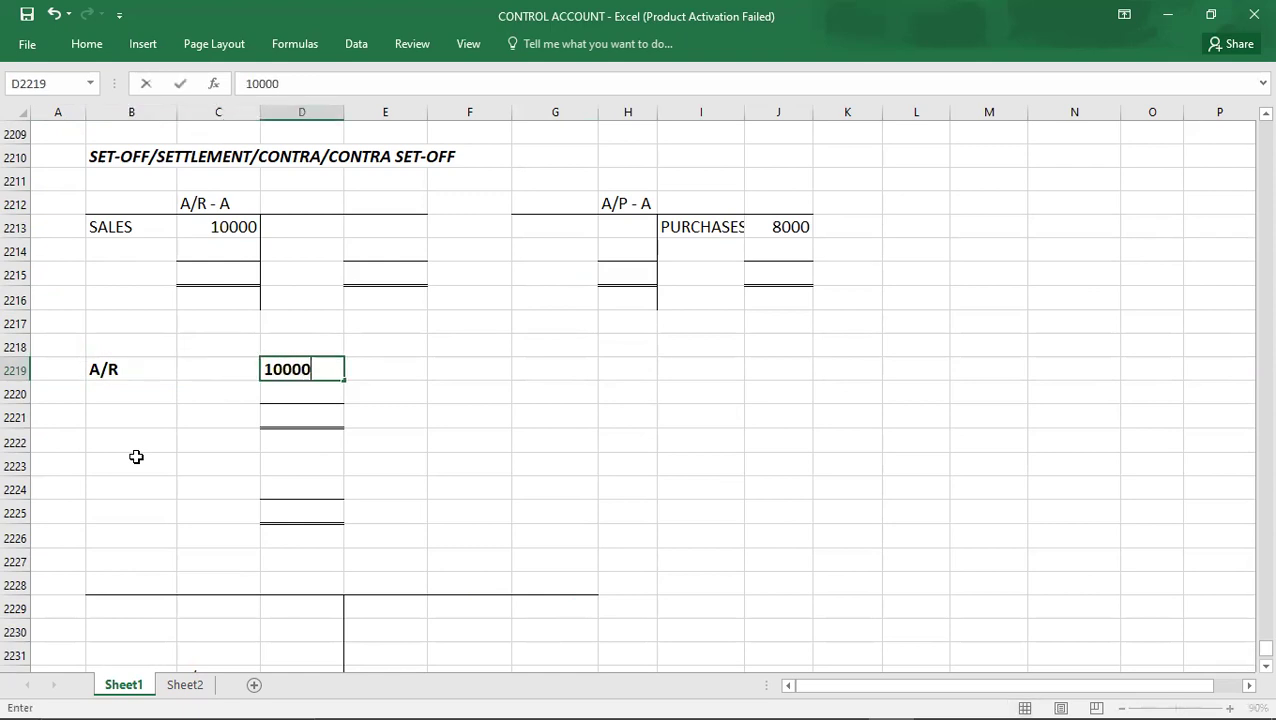
{"action": "key", "text": "Return"}
{"action": "type", "text": "A/P"}
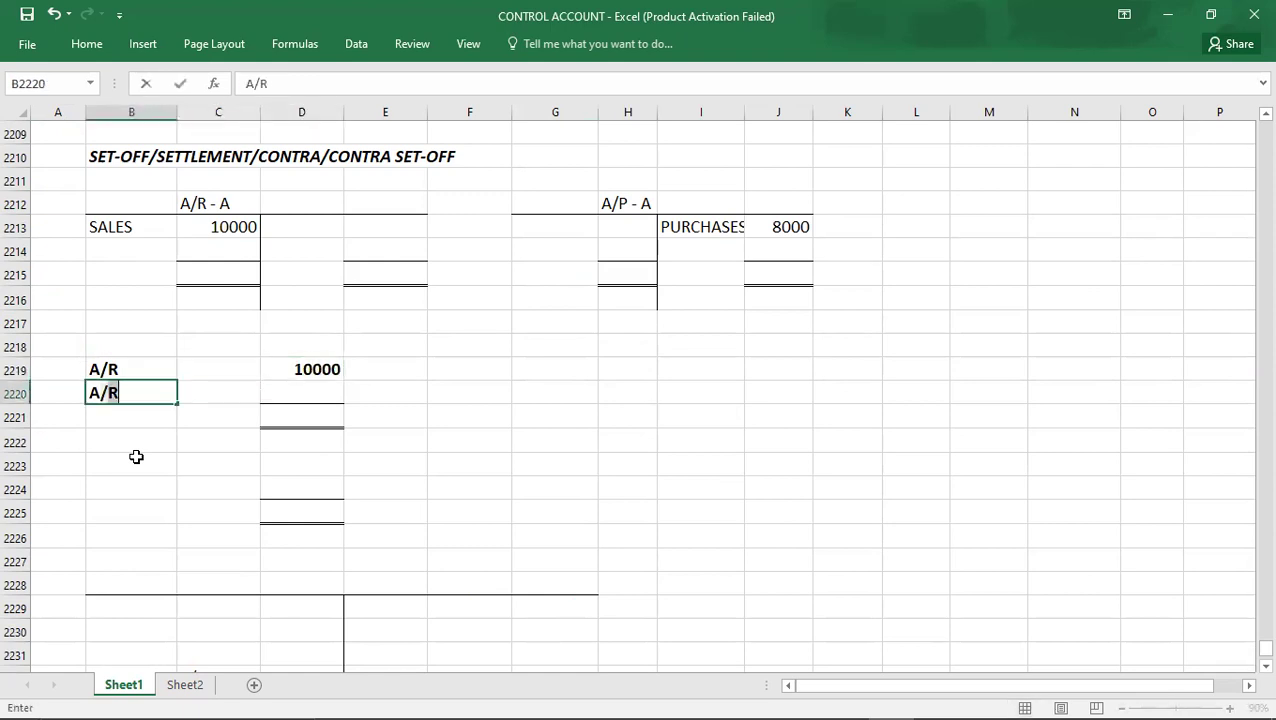
{"action": "key", "text": "Tab"}
{"action": "key", "text": "Tab"}
{"action": "type", "text": "-8000"}
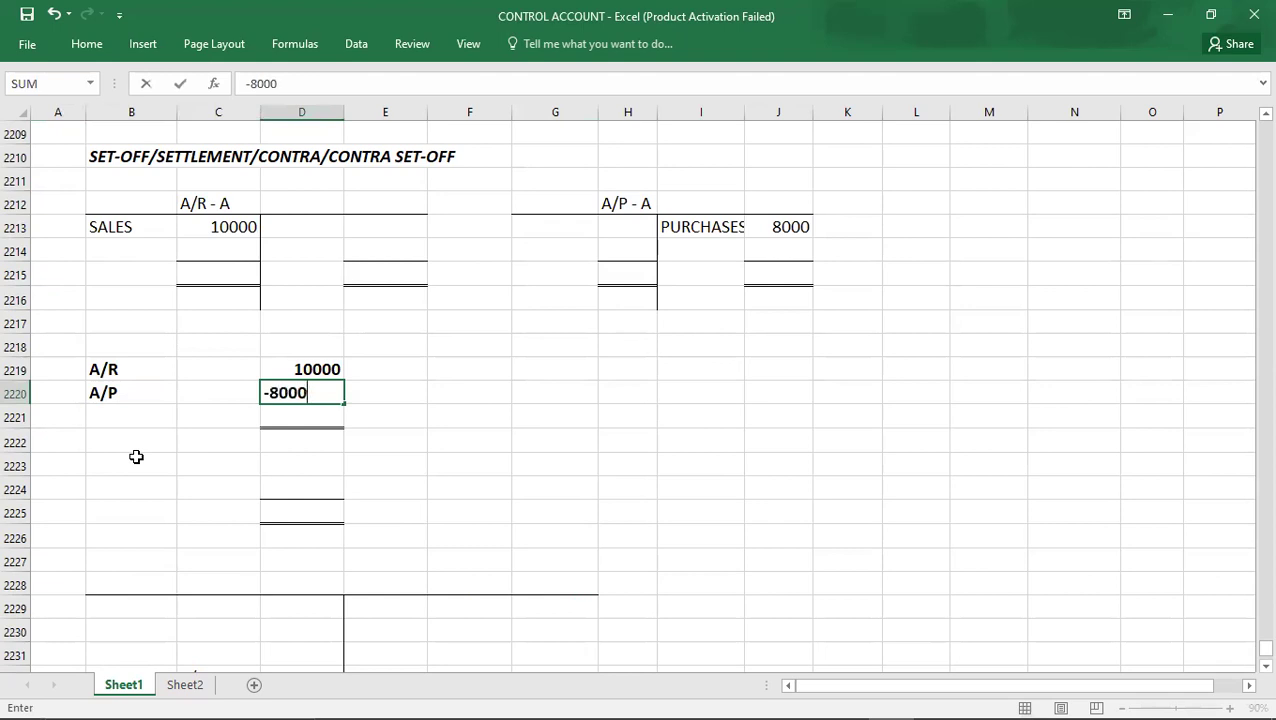
{"action": "key", "text": "Return"}
Complete the netting calculation in row 2221 with A/R in column B and 2000 in column D
{"action": "type", "text": "A/R"}
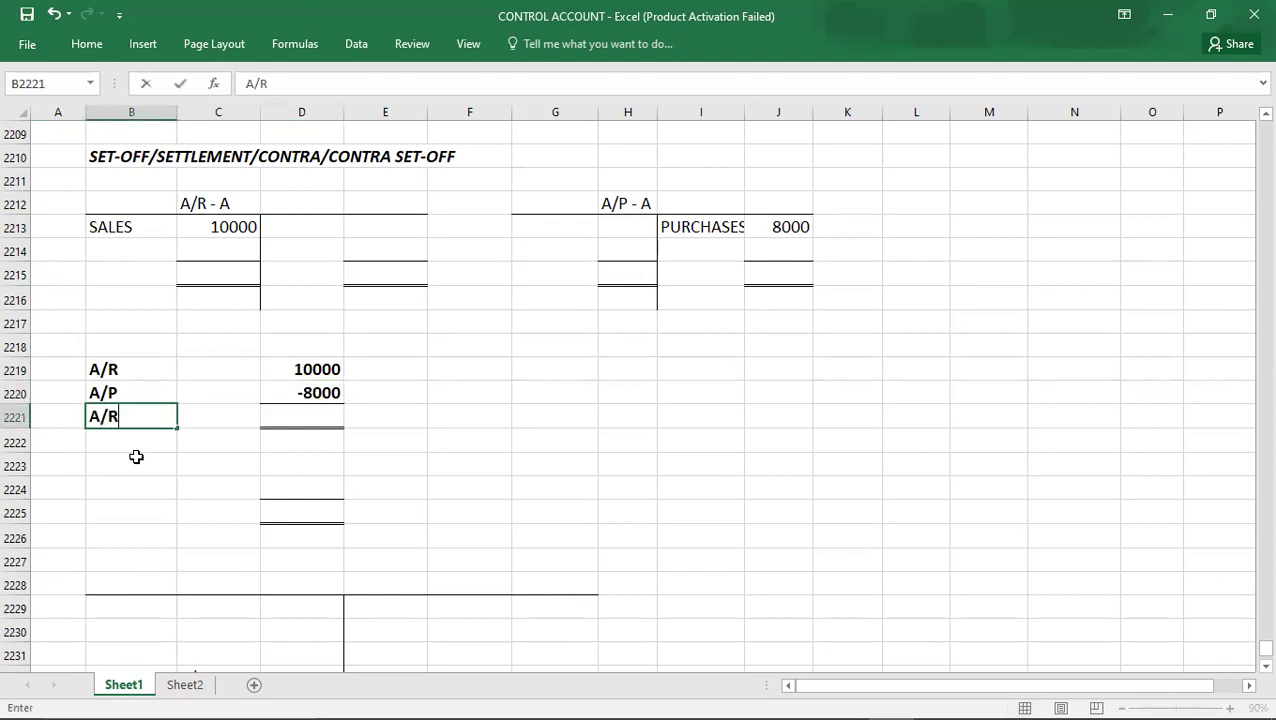
{"action": "key", "text": "Tab"}
{"action": "key", "text": "Tab"}
{"action": "type", "text": "2000"}
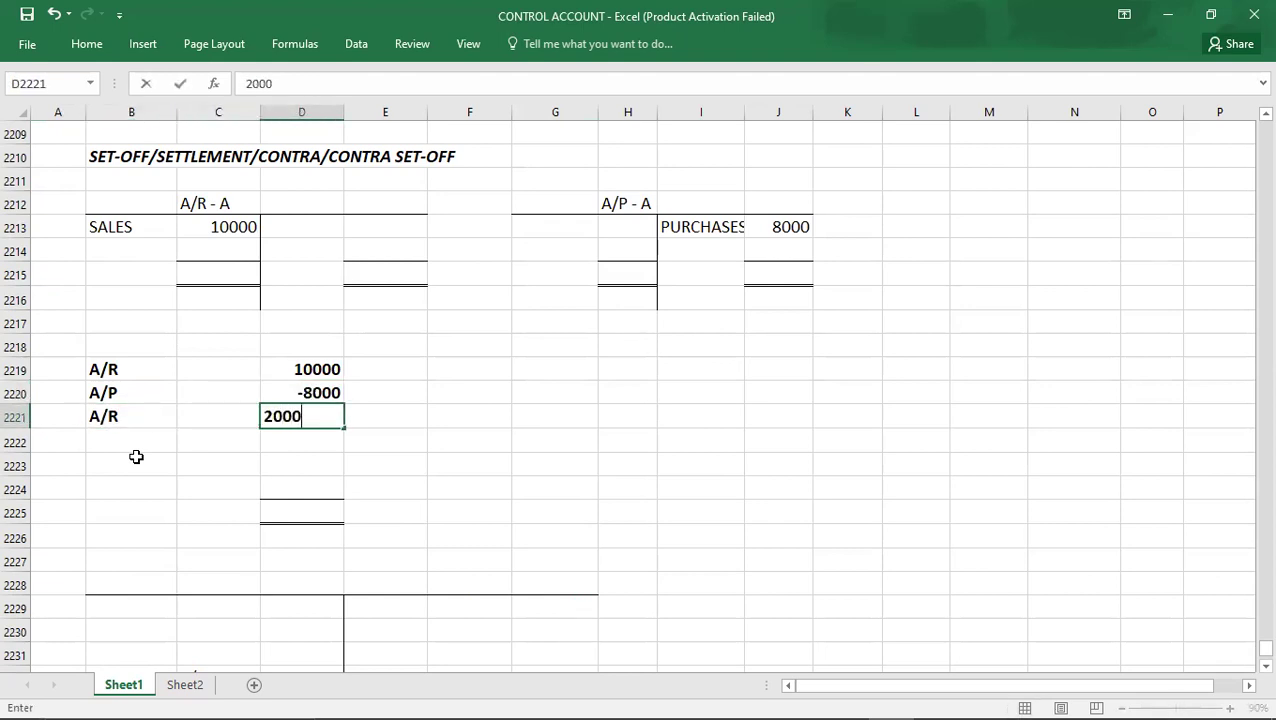
{"action": "key", "text": "Return"}
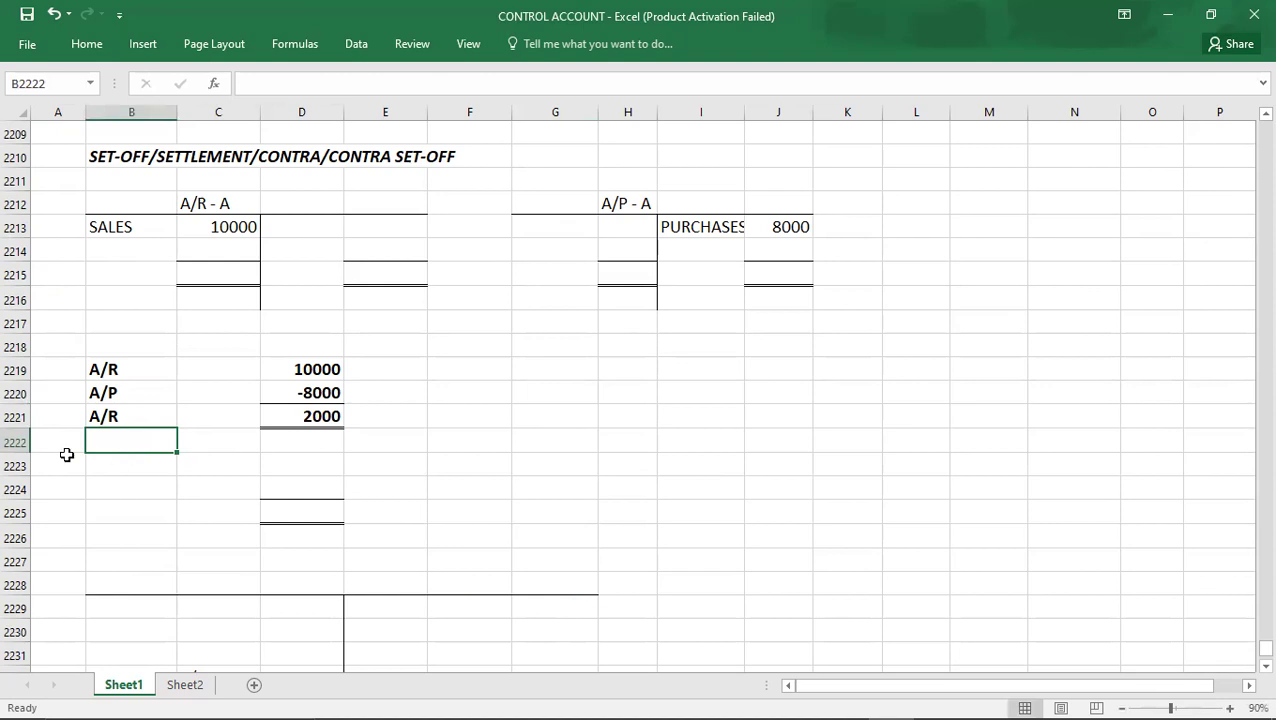
Review the netting calculation in B2219:D2221, comparing the A/R and A/P labels and amounts with the net balance
{"action": "left_click", "coordinate": [72, 369]}
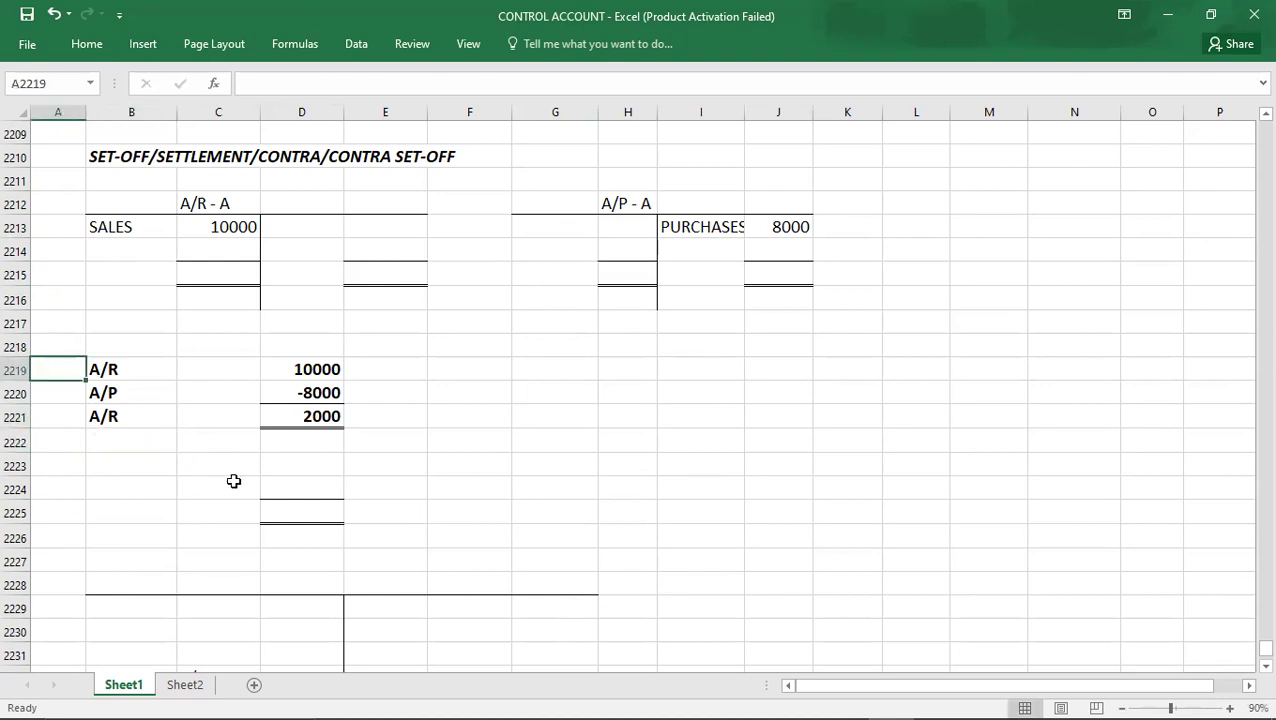
{"action": "left_click", "coordinate": [276, 419]}
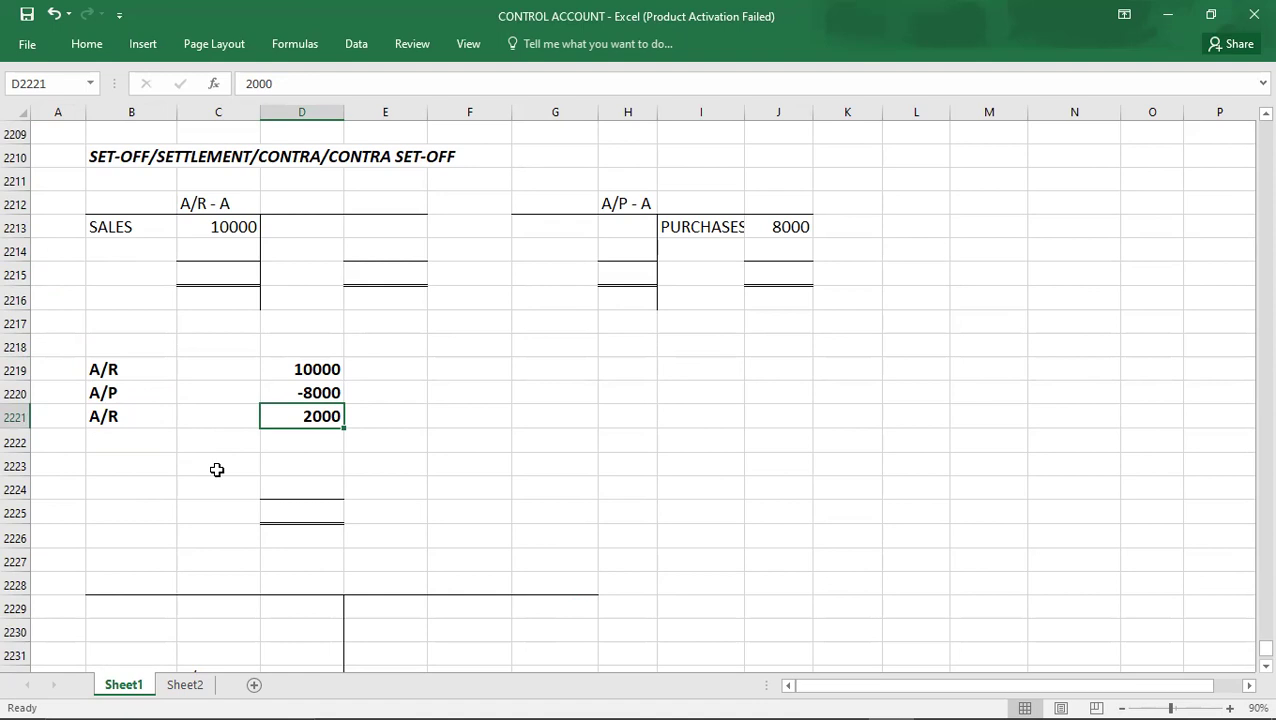
{"action": "key", "text": "Left"}
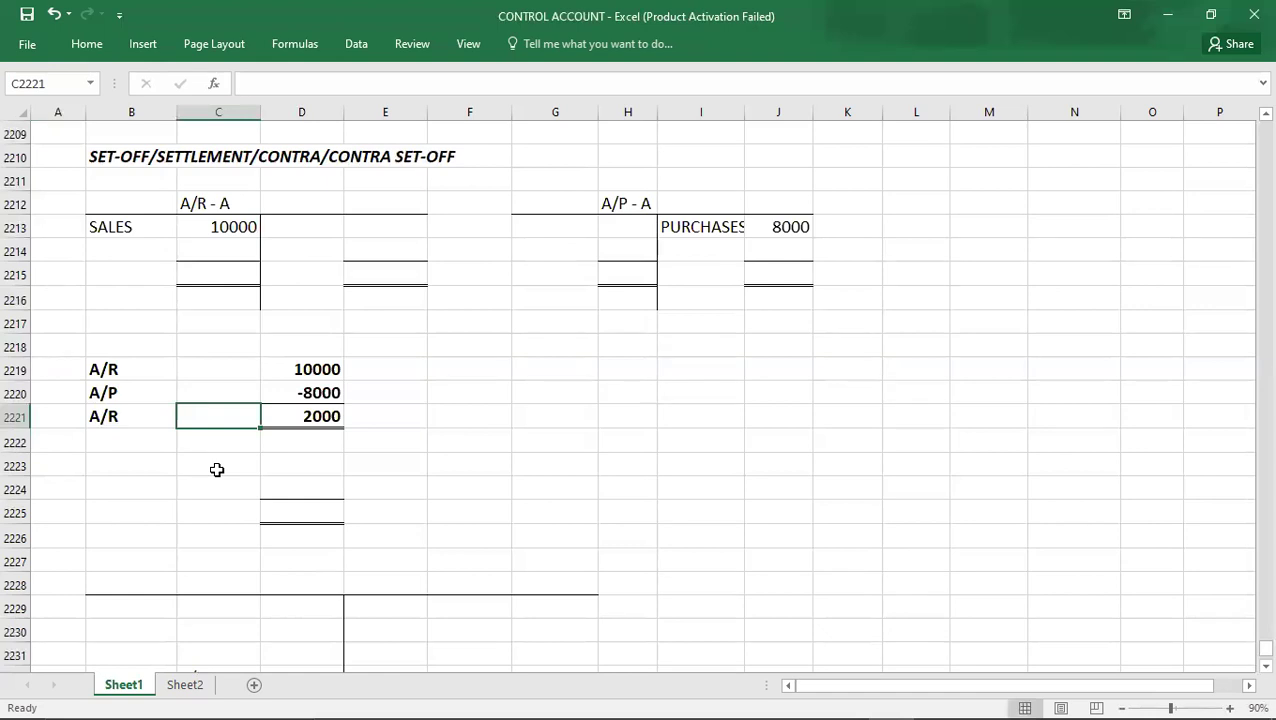
{"action": "key", "text": "Left"}
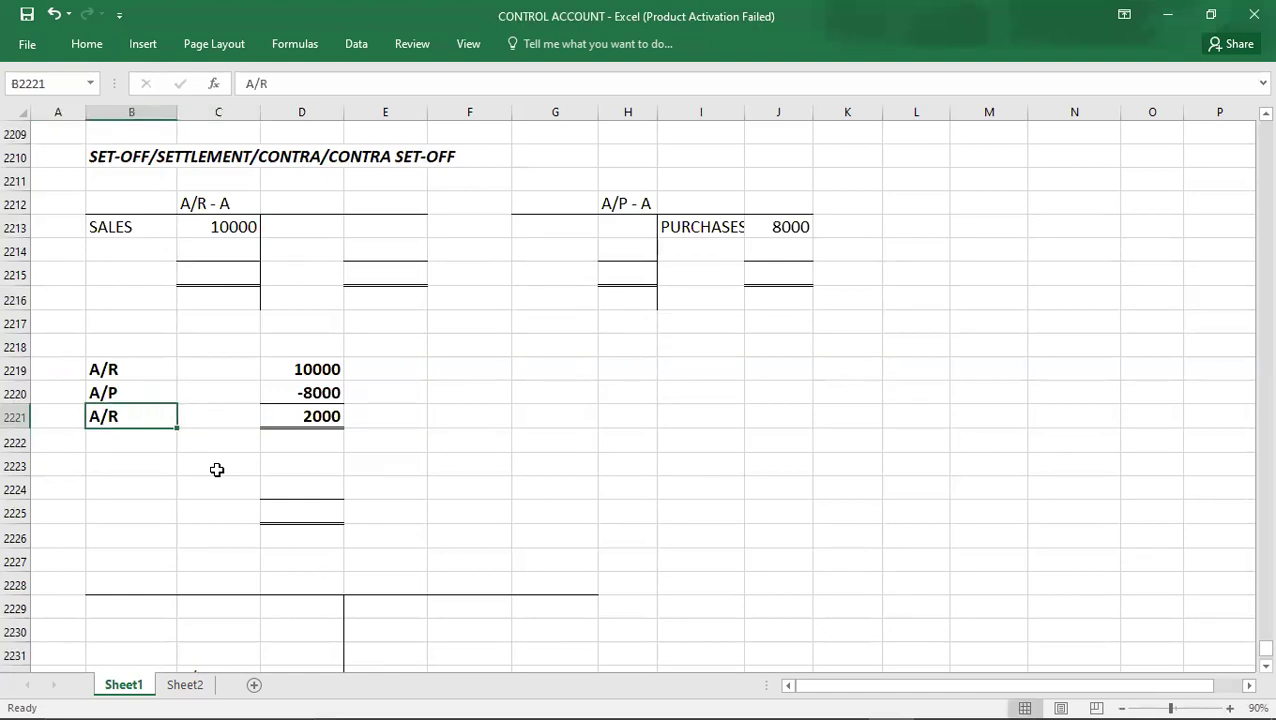
{"action": "key", "text": "Up"}
{"action": "key", "text": "Right"}
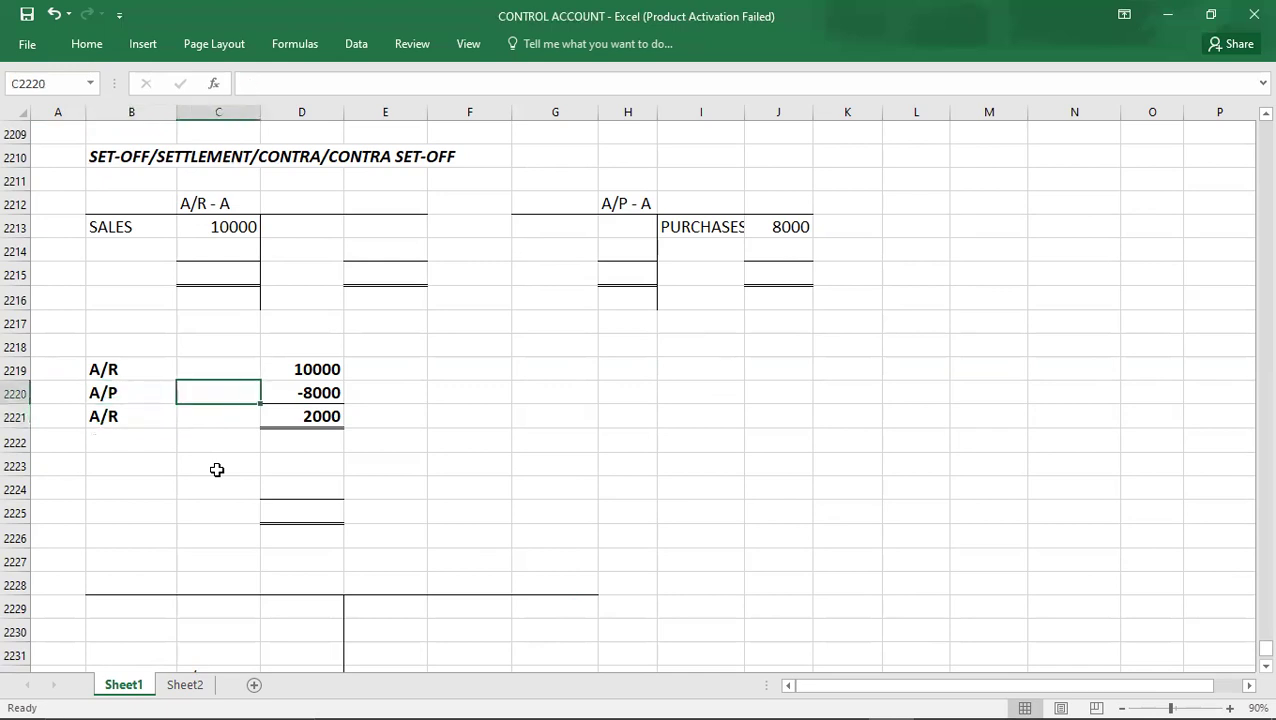
{"action": "key", "text": "Right"}
{"action": "key", "text": "Up"}
{"action": "key", "text": "shift+Down"}
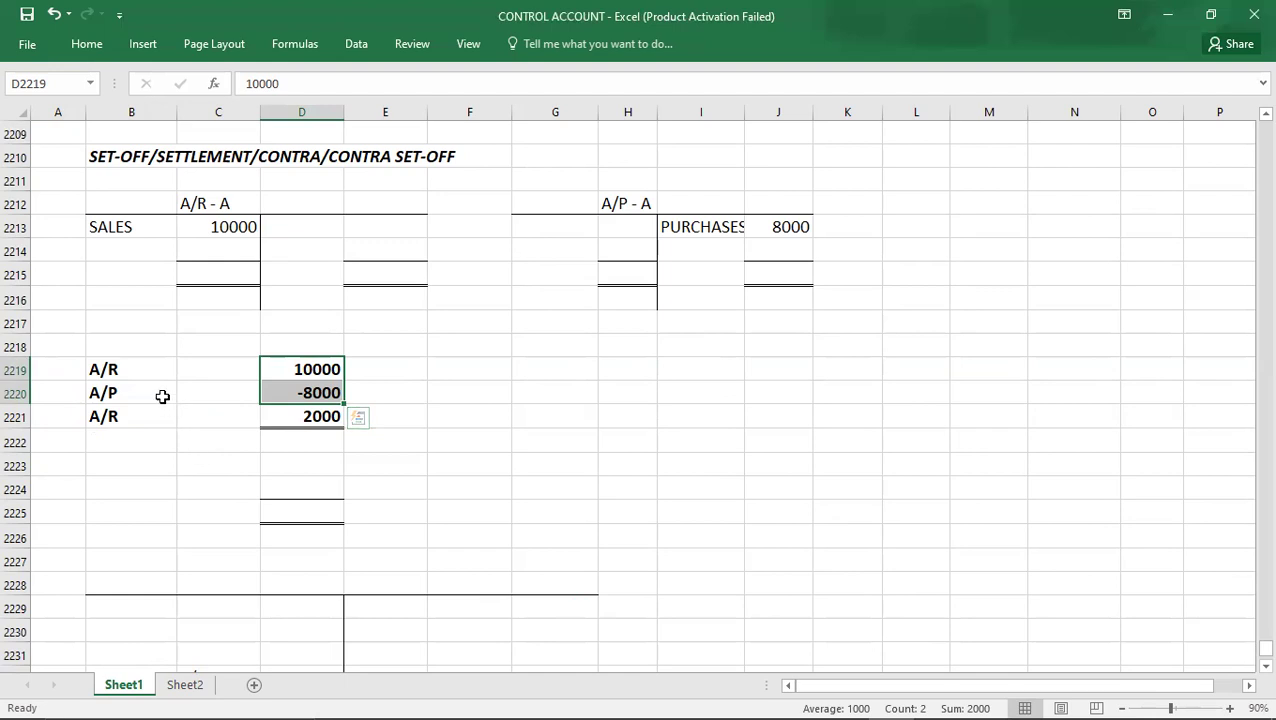
{"action": "left_click", "coordinate": [143, 370]}
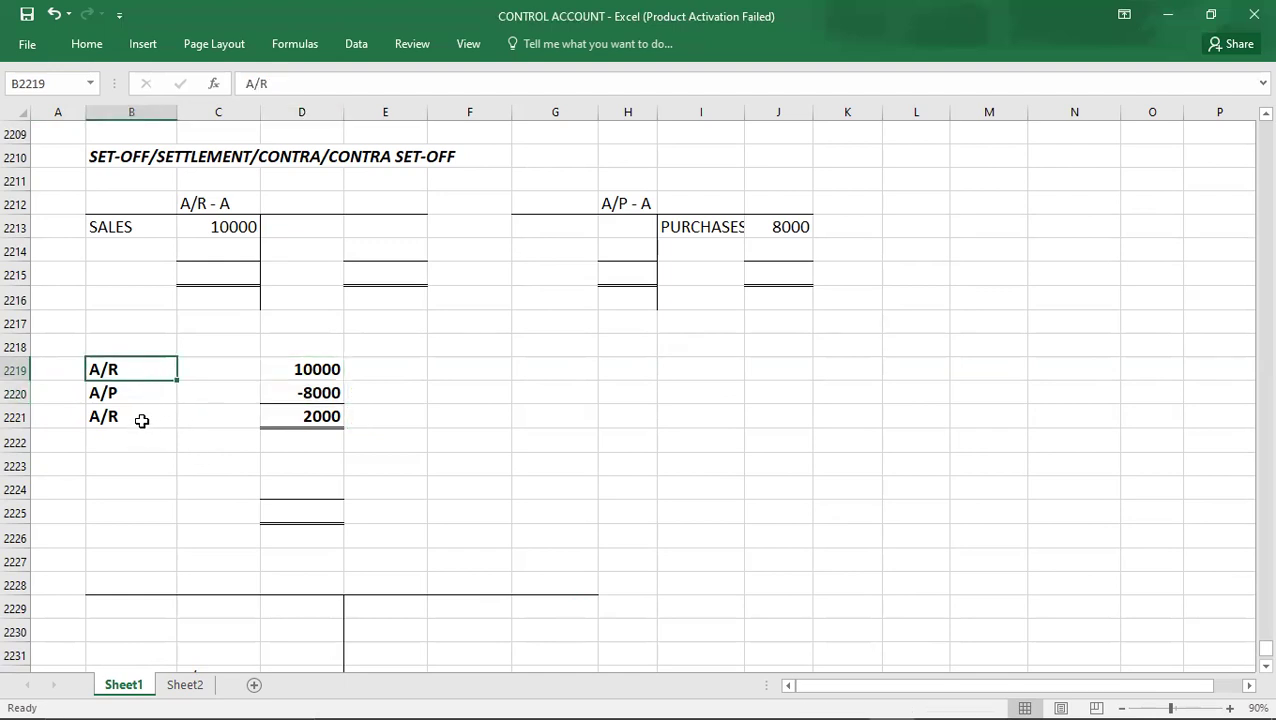
{"action": "left_click", "coordinate": [142, 421]}
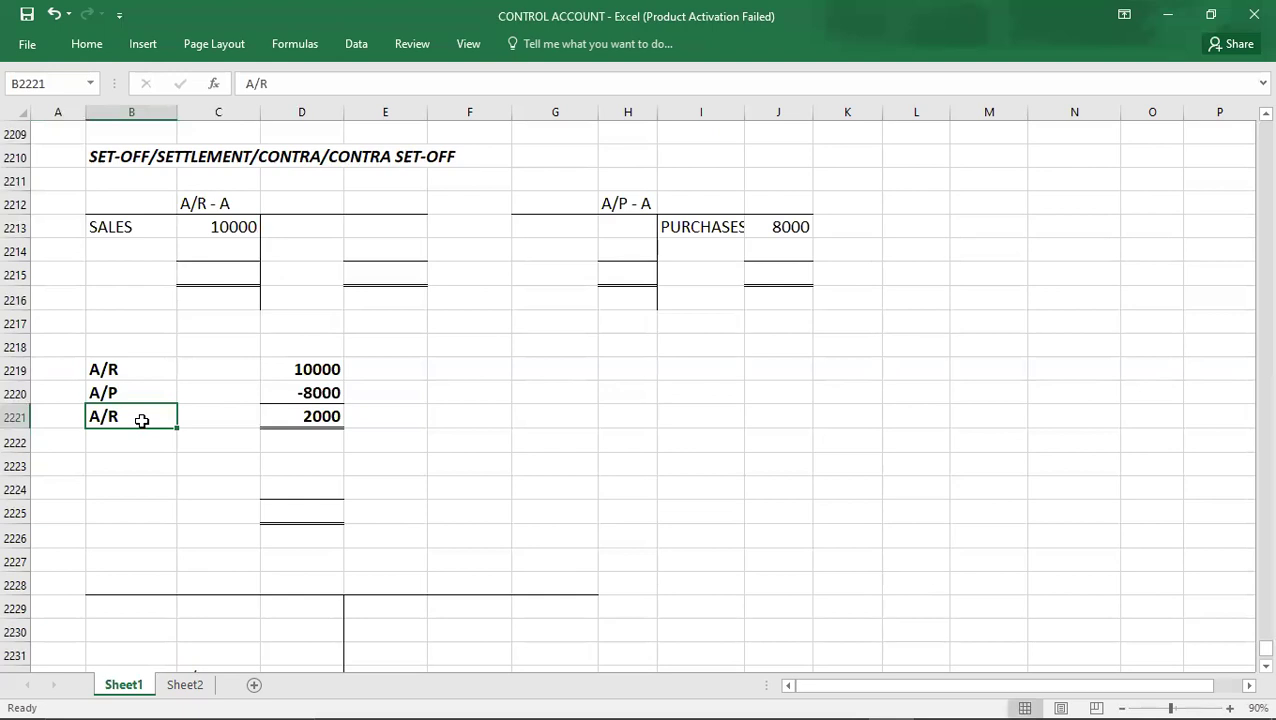
{"action": "left_click", "coordinate": [133, 395]}
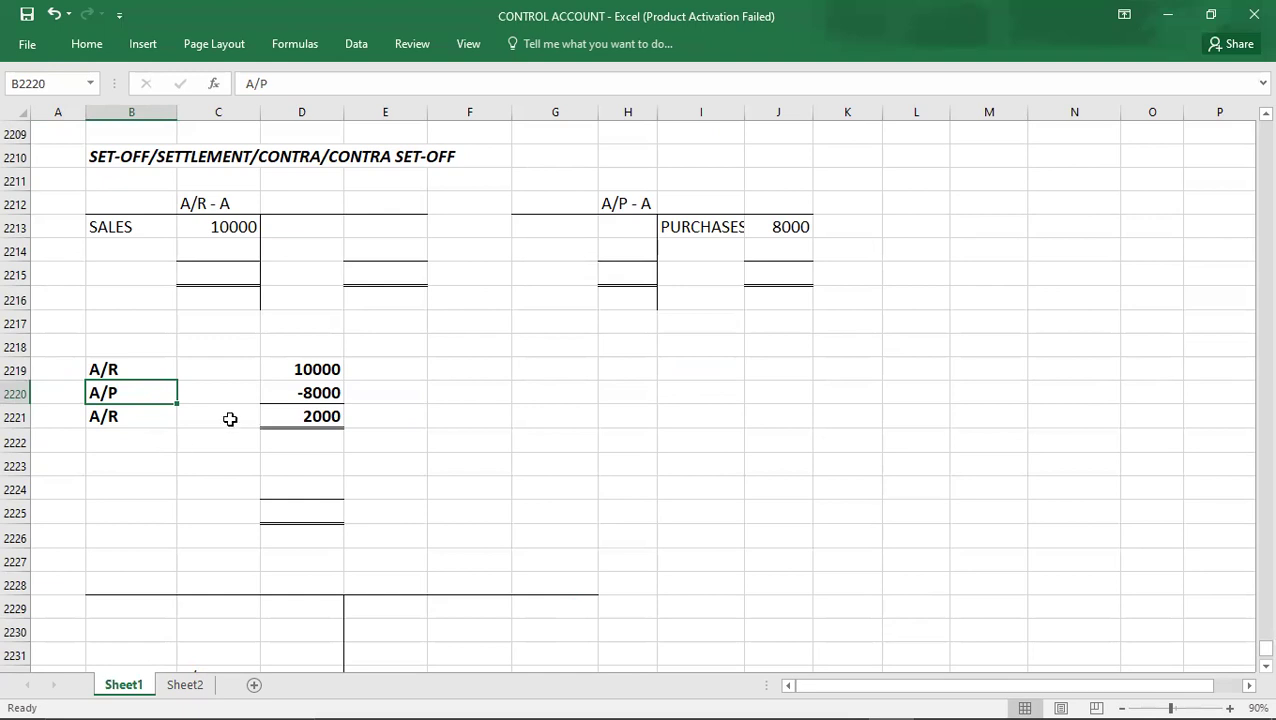
Start the set-off journal entry with A/P in G2219 as the debit and A/R in H2220 as the credit
{"action": "left_click", "coordinate": [528, 372]}
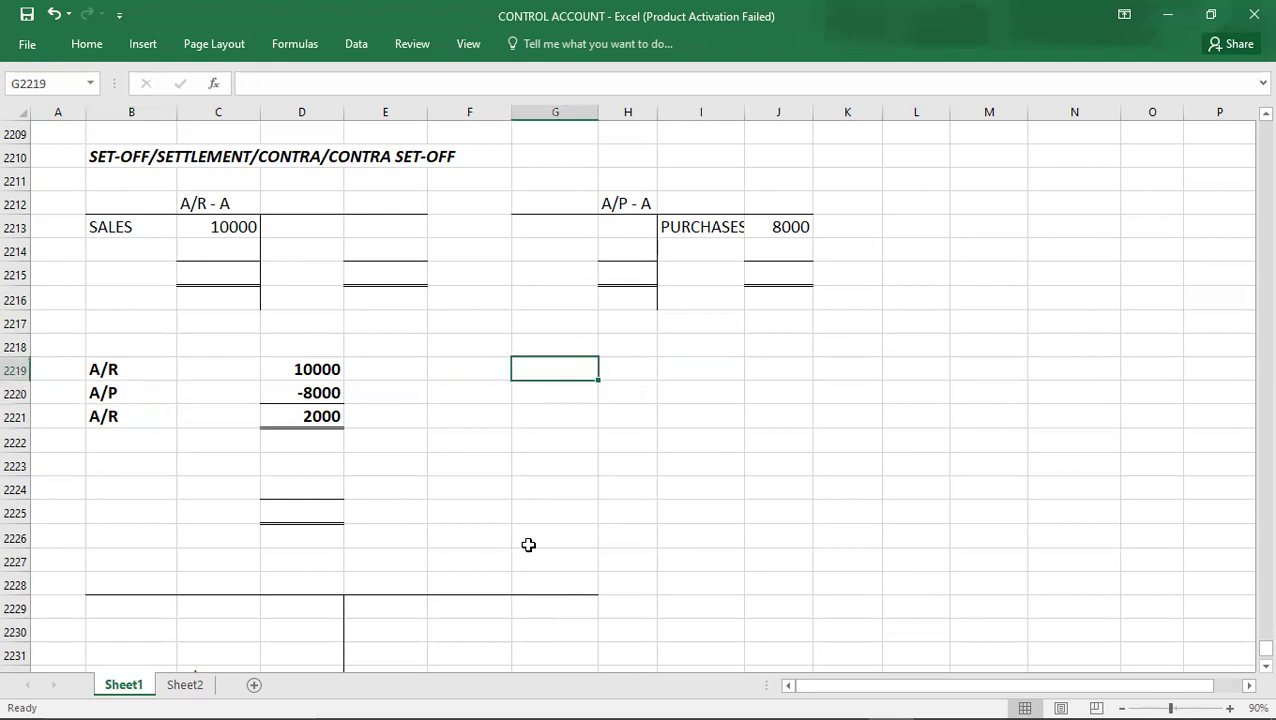
{"action": "type", "text": "A/P"}
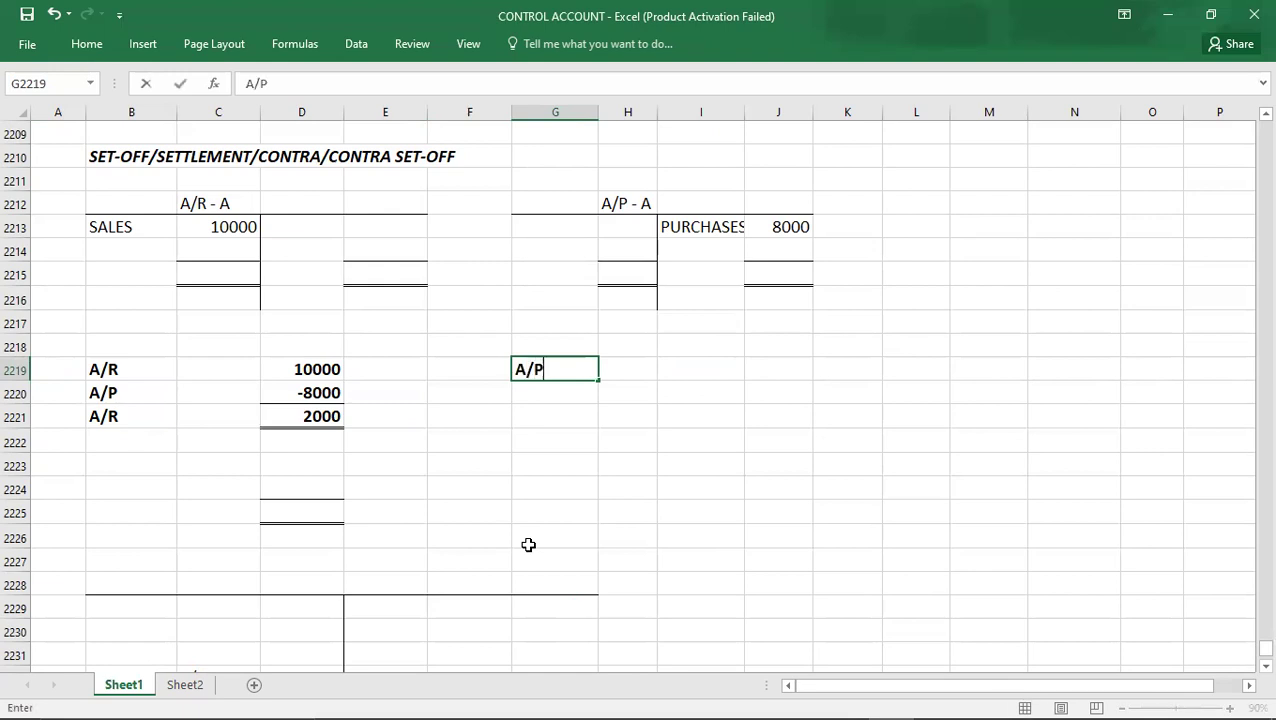
{"action": "key", "text": "Return"}
{"action": "key", "text": "Right"}
{"action": "type", "text": "A/R"}
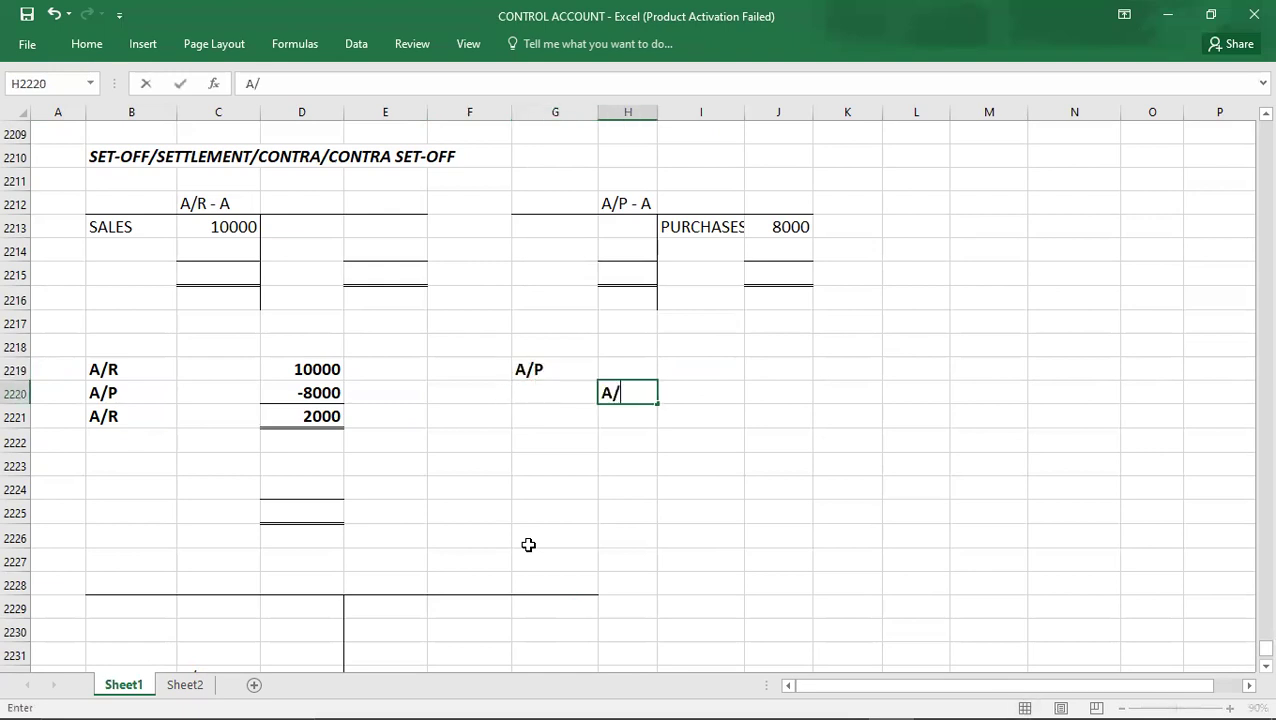
{"action": "key", "text": "Up"}
{"action": "key", "text": "Right"}
{"action": "key", "text": "Right"}
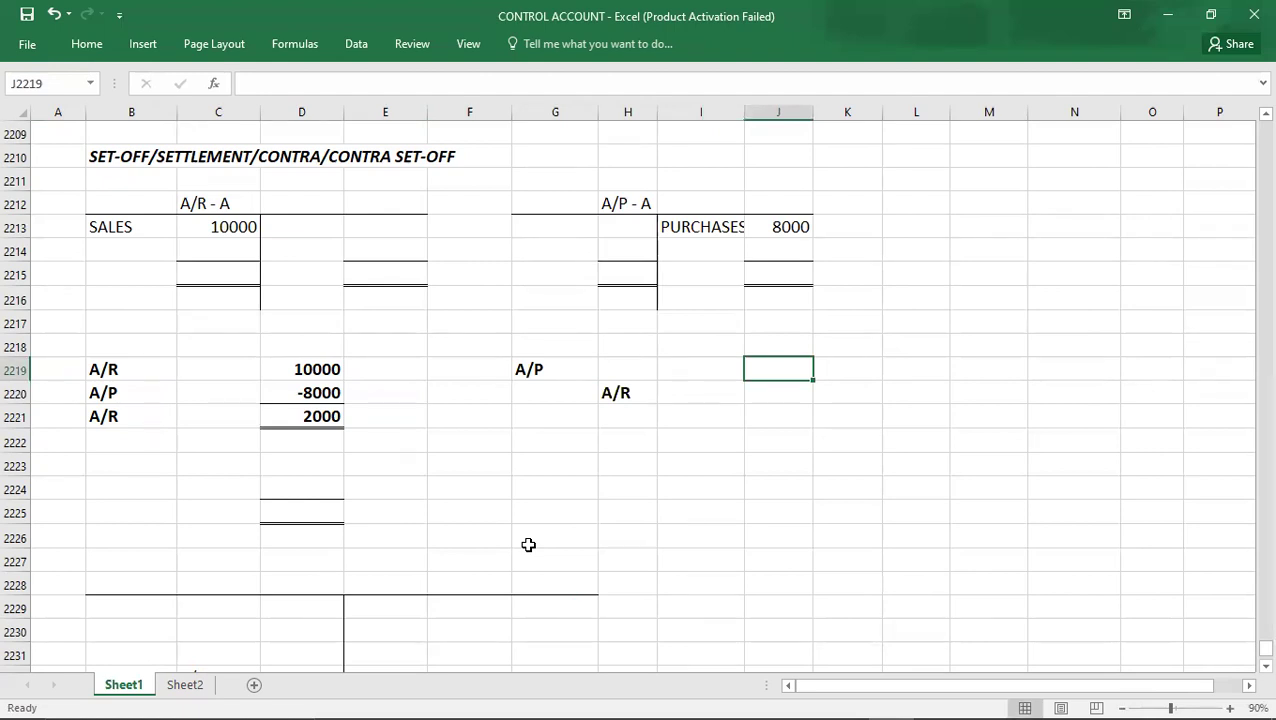
Check the netting amounts in column D, and enter 8000 as the debit in J2219 and 8000 as the credit in K2220
{"action": "left_click", "coordinate": [279, 368]}
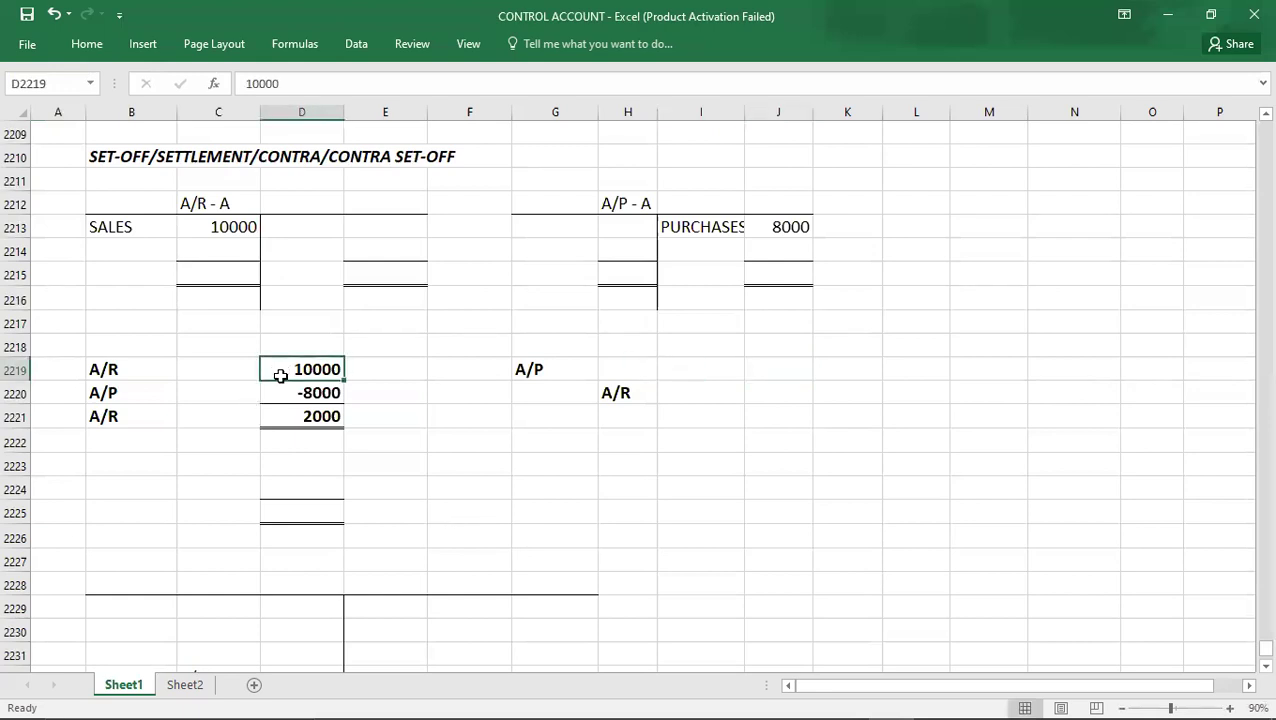
{"action": "key", "text": "Down"}
{"action": "key", "text": "Down"}
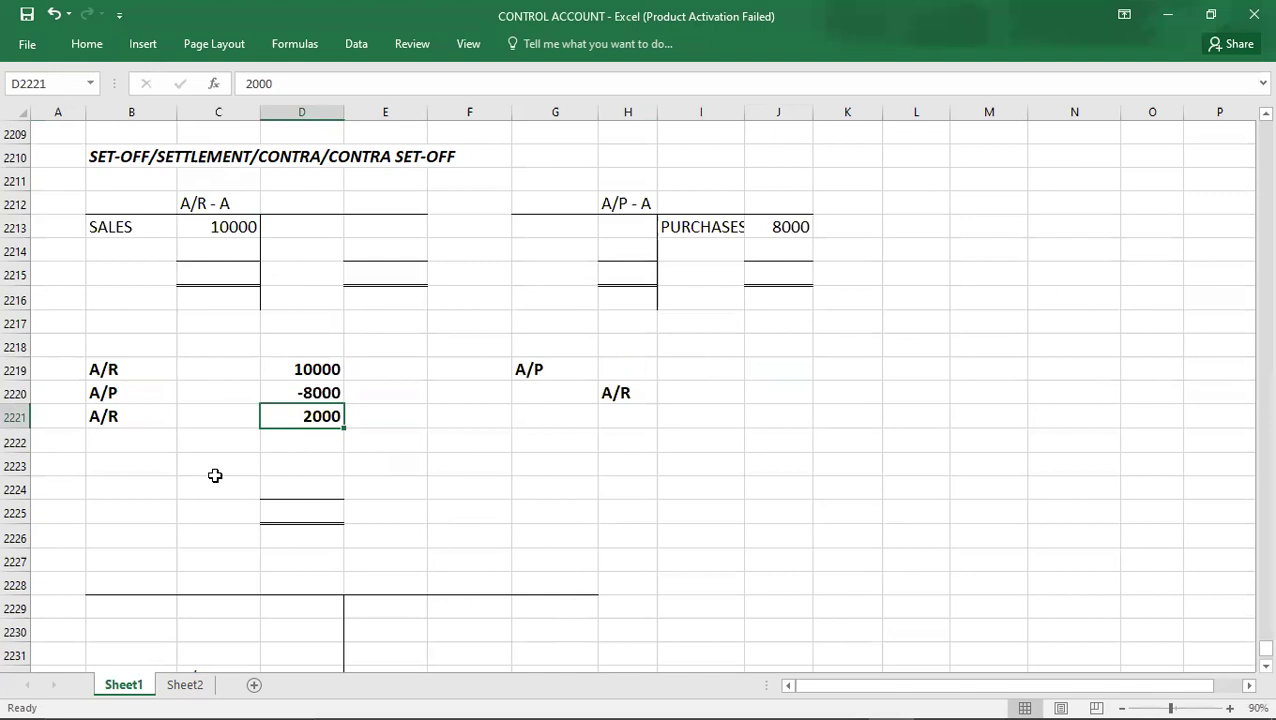
{"action": "key", "text": "Up"}
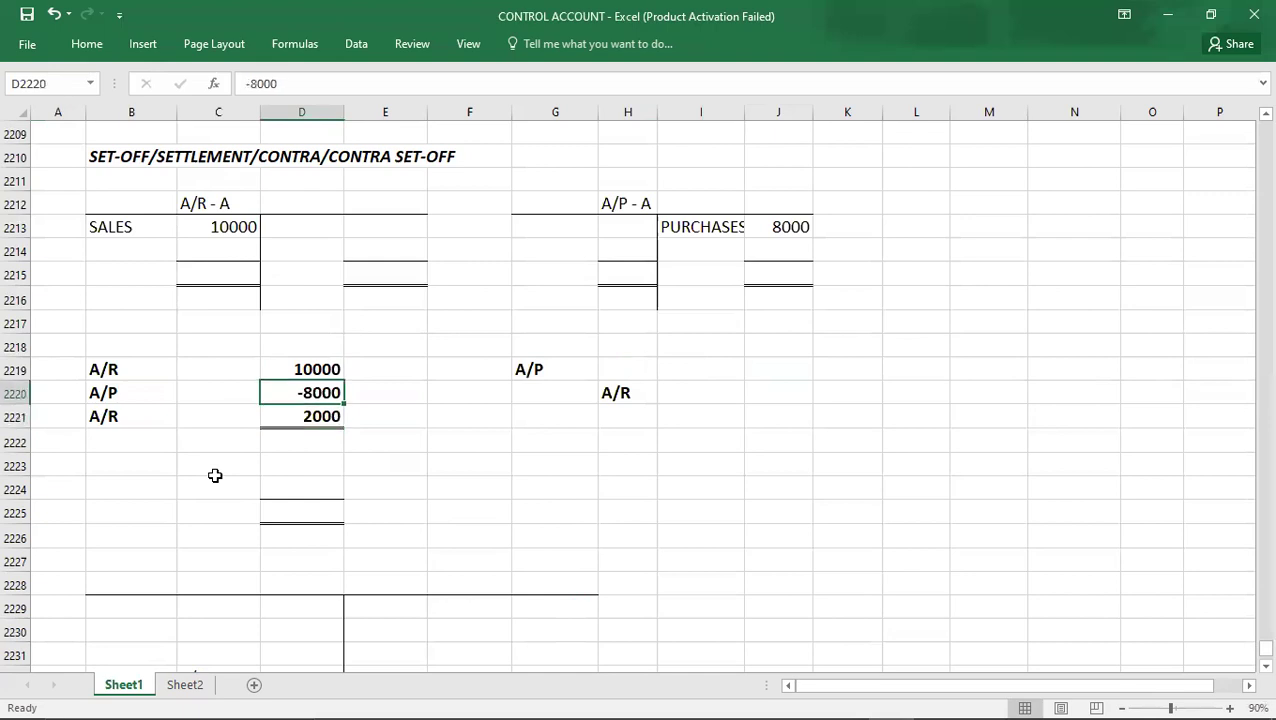
{"action": "key", "text": "Right"}
{"action": "key", "text": "Right"}
{"action": "key", "text": "Right"}
{"action": "key", "text": "Right"}
{"action": "key", "text": "Right"}
{"action": "key", "text": "Right"}
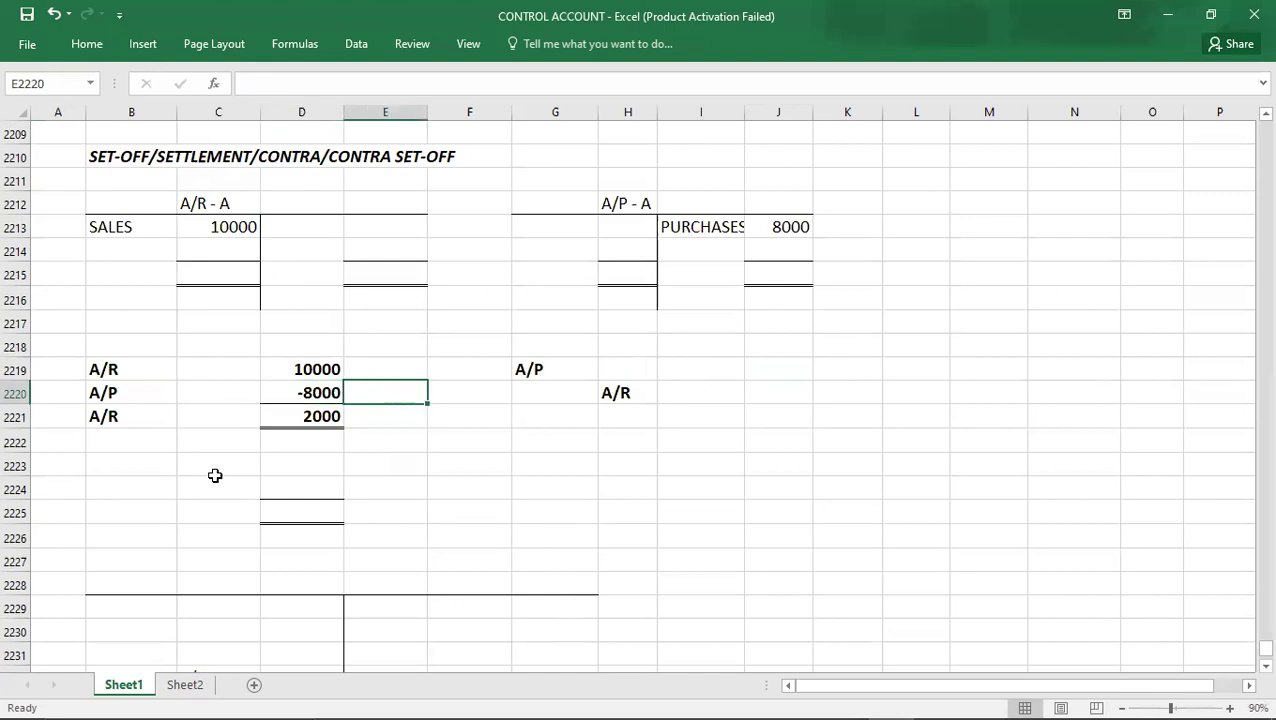
{"action": "key", "text": "Up"}
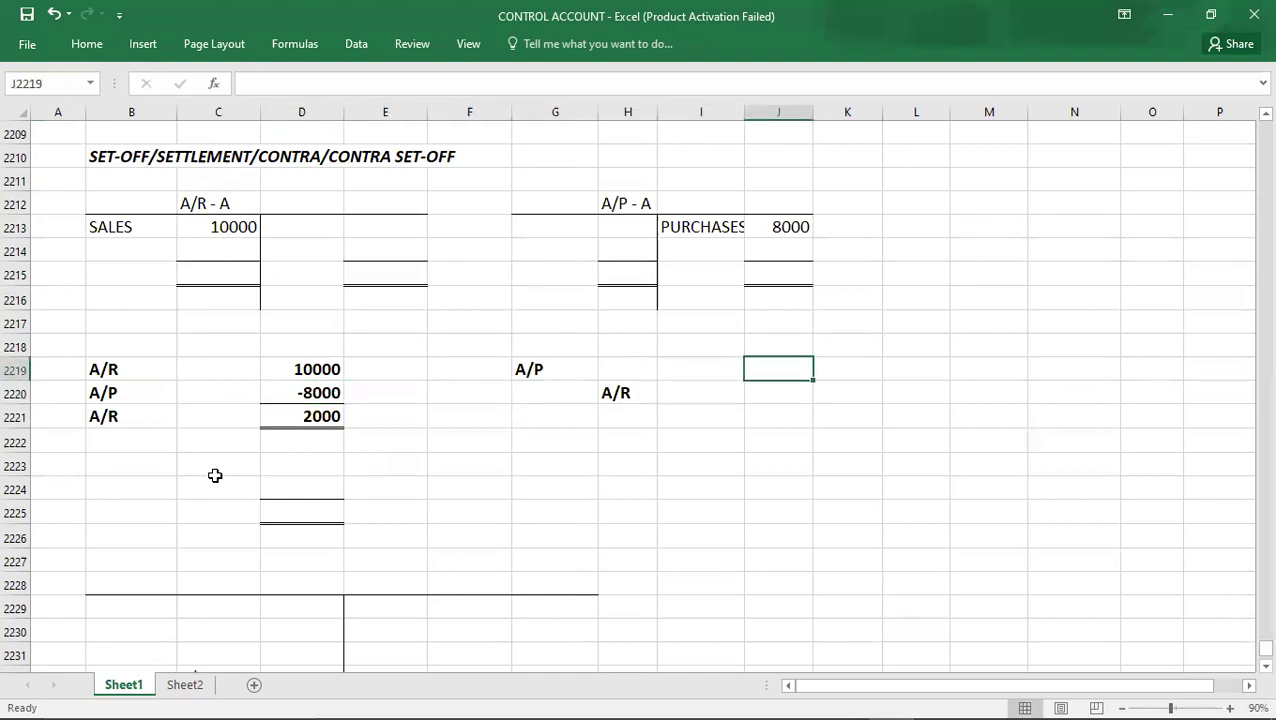
{"action": "type", "text": "8000"}
{"action": "key", "text": "Return"}
{"action": "key", "text": "Right"}
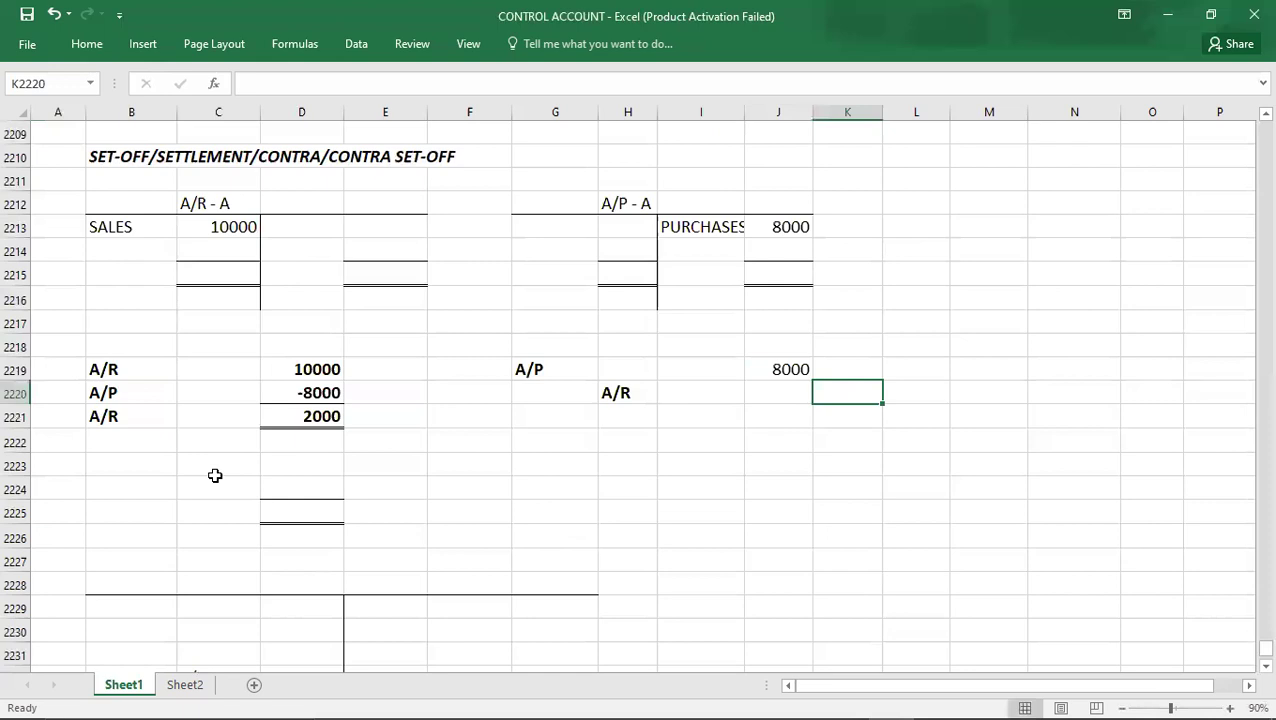
{"action": "type", "text": "8000"}
{"action": "key", "text": "ctrl+Return"}
Make the journal amounts in J2219:K2220 bold, keeping their contents
{"action": "key", "text": "Up"}
{"action": "key", "text": "shift+Left"}
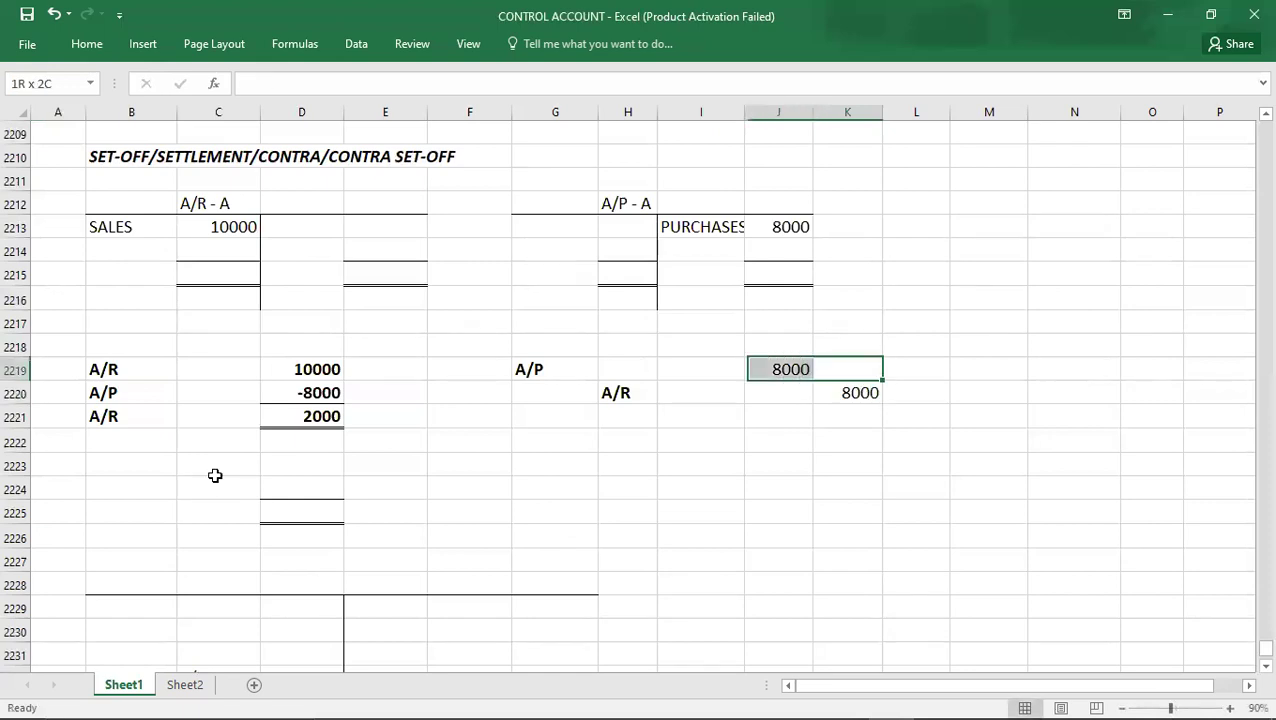
{"action": "key", "text": "shift+Down"}
{"action": "key", "text": "Delete"}
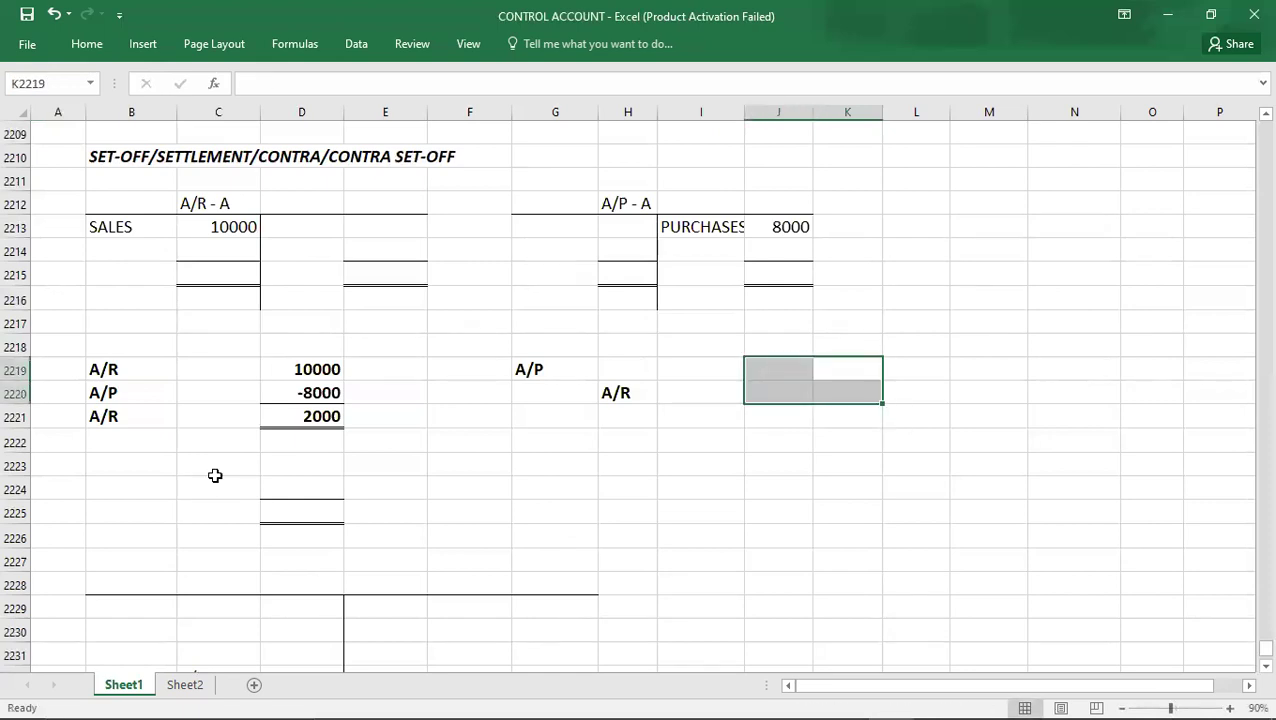
{"action": "key", "text": "ctrl+z"}
{"action": "key", "text": "ctrl+b"}
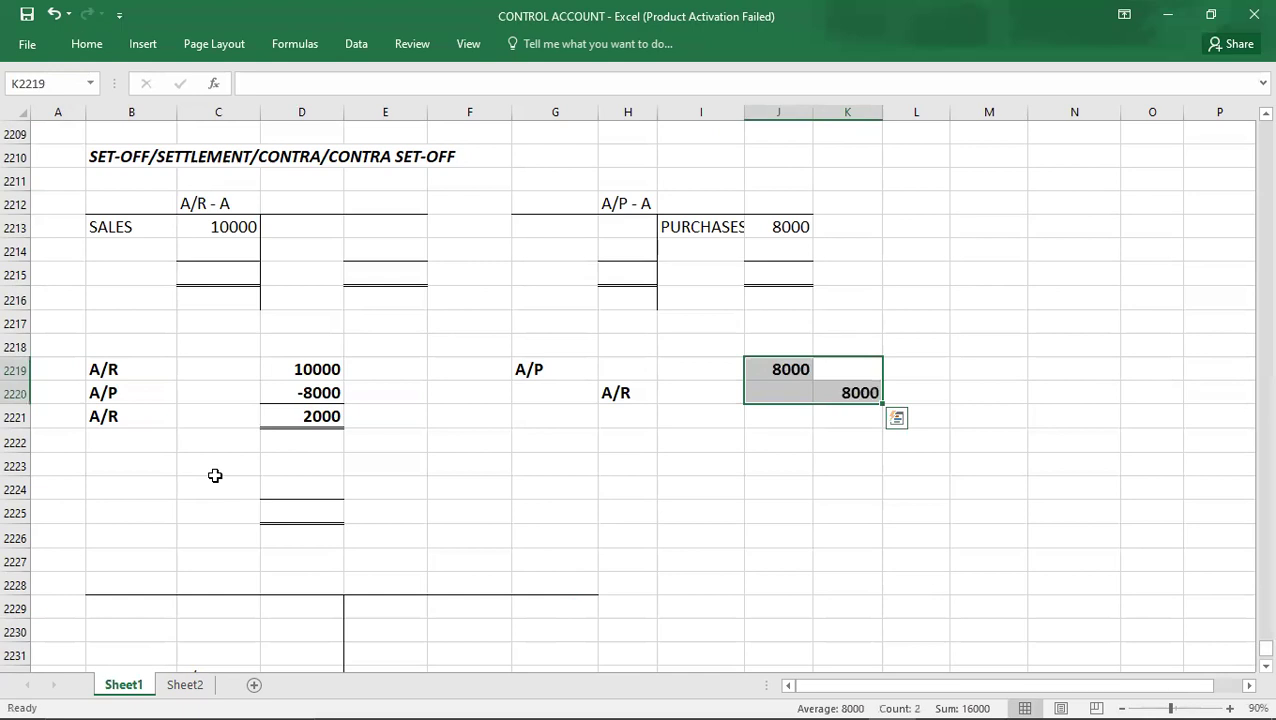
Add the narration (SET-OFF) in G2221 below the journal entry
{"action": "key", "text": "Down"}
{"action": "key", "text": "Down"}
{"action": "key", "text": "Down"}
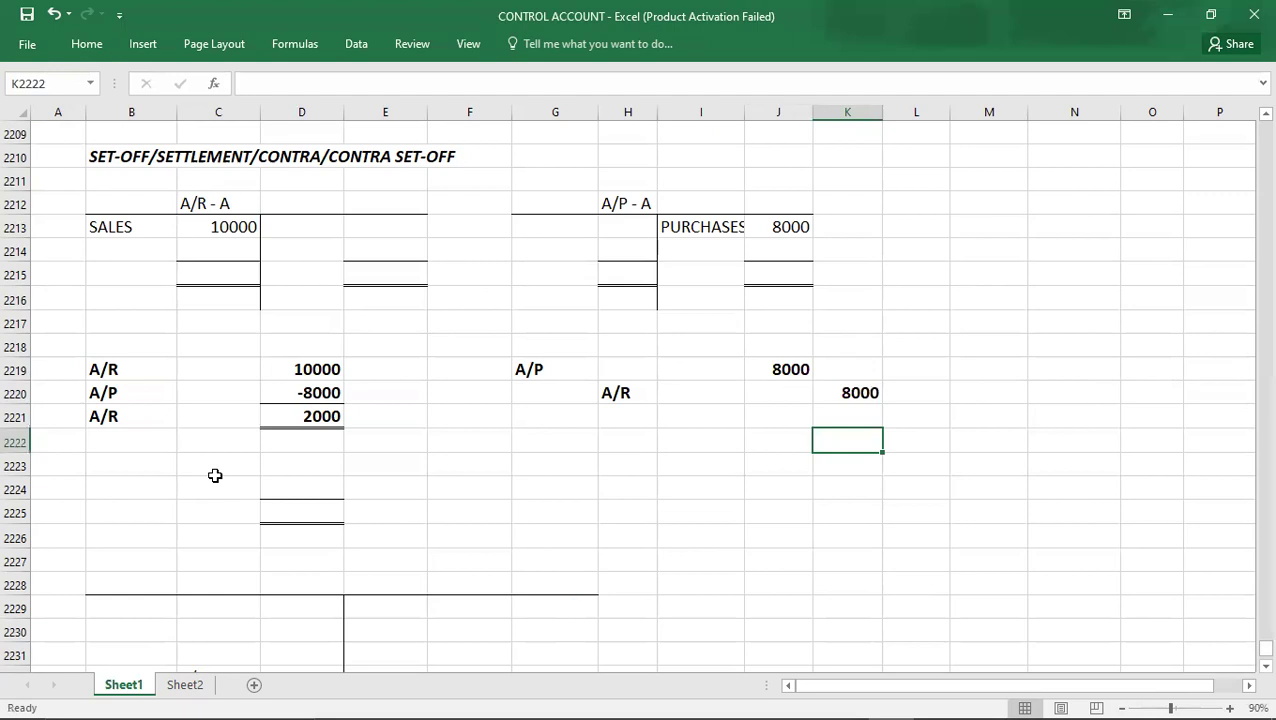
{"action": "key", "text": "Left"}
{"action": "key", "text": "Left"}
{"action": "key", "text": "Left"}
{"action": "key", "text": "Left"}
{"action": "key", "text": "Up"}
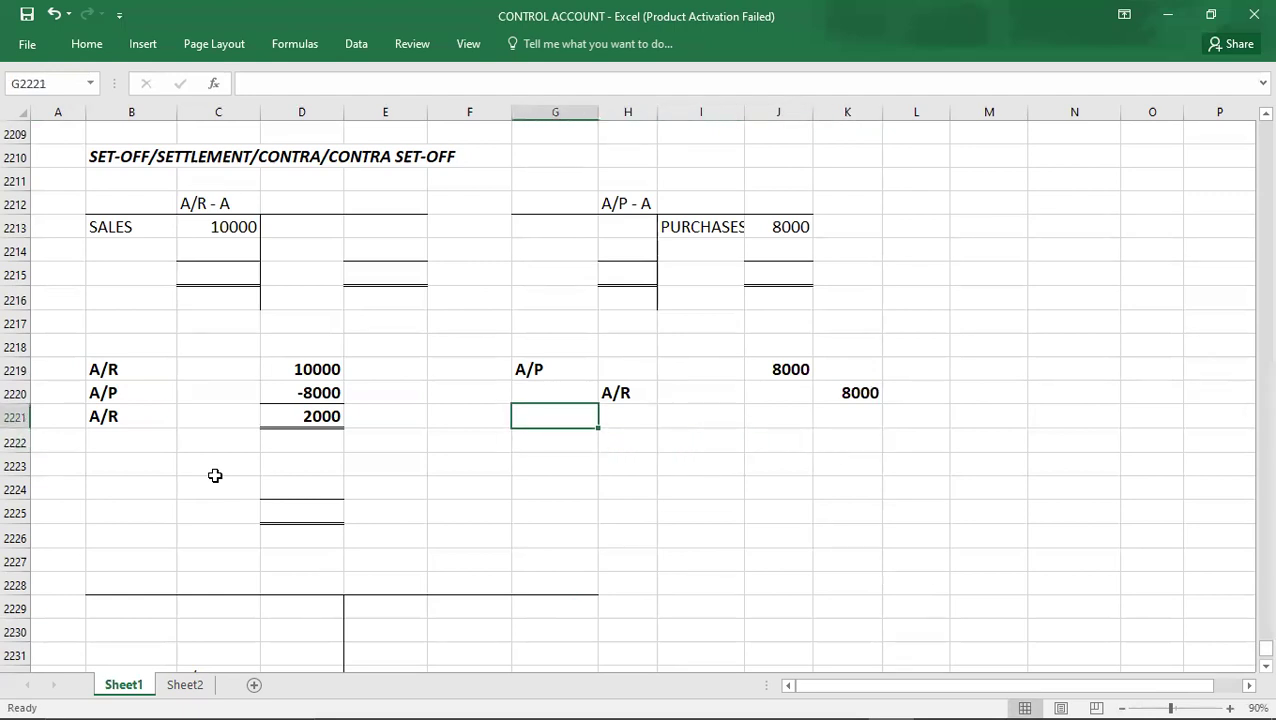
{"action": "type", "text": "(SET-OFF"}
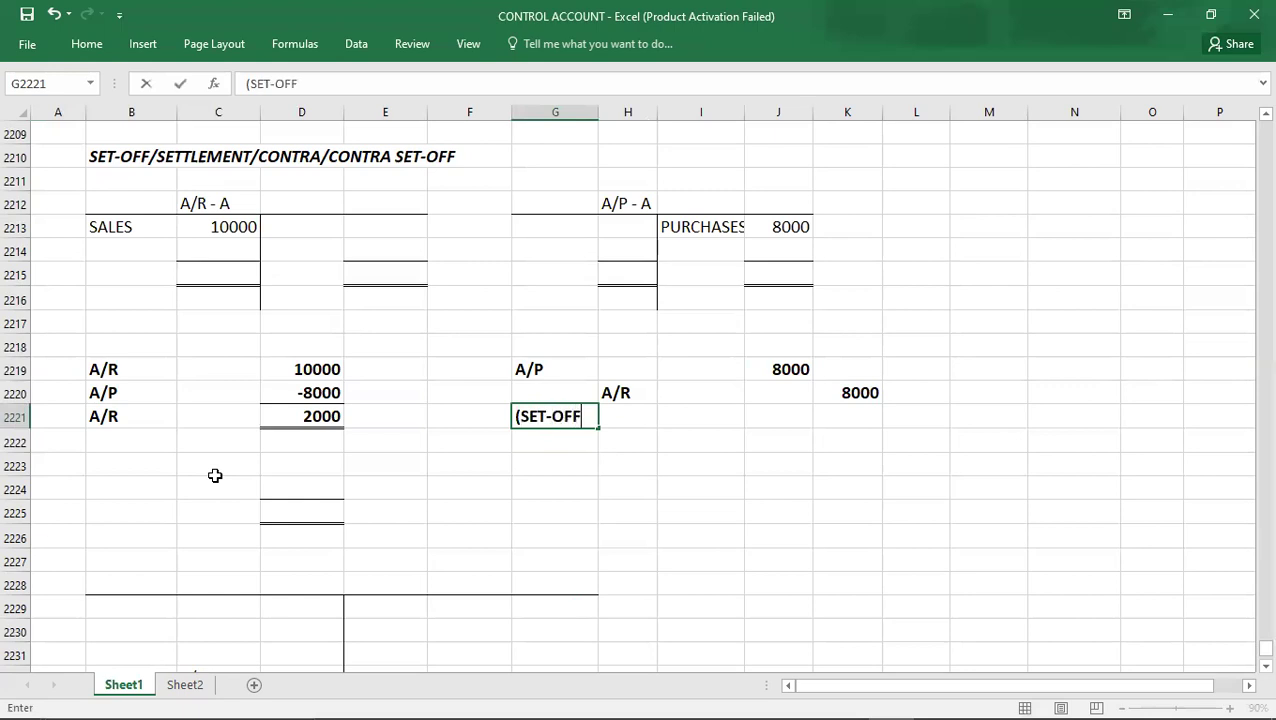
{"action": "type", "text": ")"}
Post 8000 to the credit side of A/R - A in E2213 and to the debit side of A/P - A in H2213
{"action": "left_click", "coordinate": [395, 225]}
{"action": "type", "text": "8000"}
{"action": "key", "text": "Right"}
{"action": "key", "text": "Right"}
{"action": "key", "text": "Right"}
{"action": "type", "text": "8000"}
Label the 8000 postings SET-OFF in D2213 of the A/R - A account and G2213 of the A/P - A account
{"action": "key", "text": "Left"}
{"action": "key", "text": "Left"}
{"action": "key", "text": "Left"}
{"action": "key", "text": "Left"}
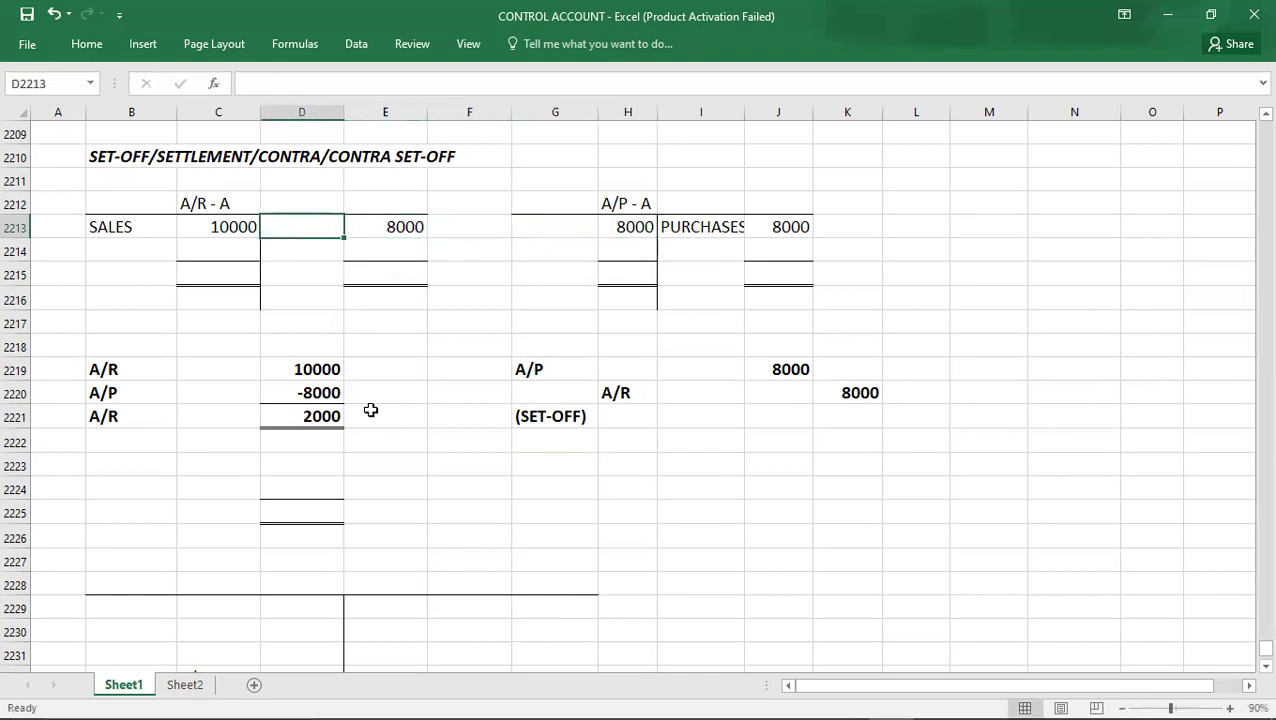
{"action": "type", "text": "SET-"}
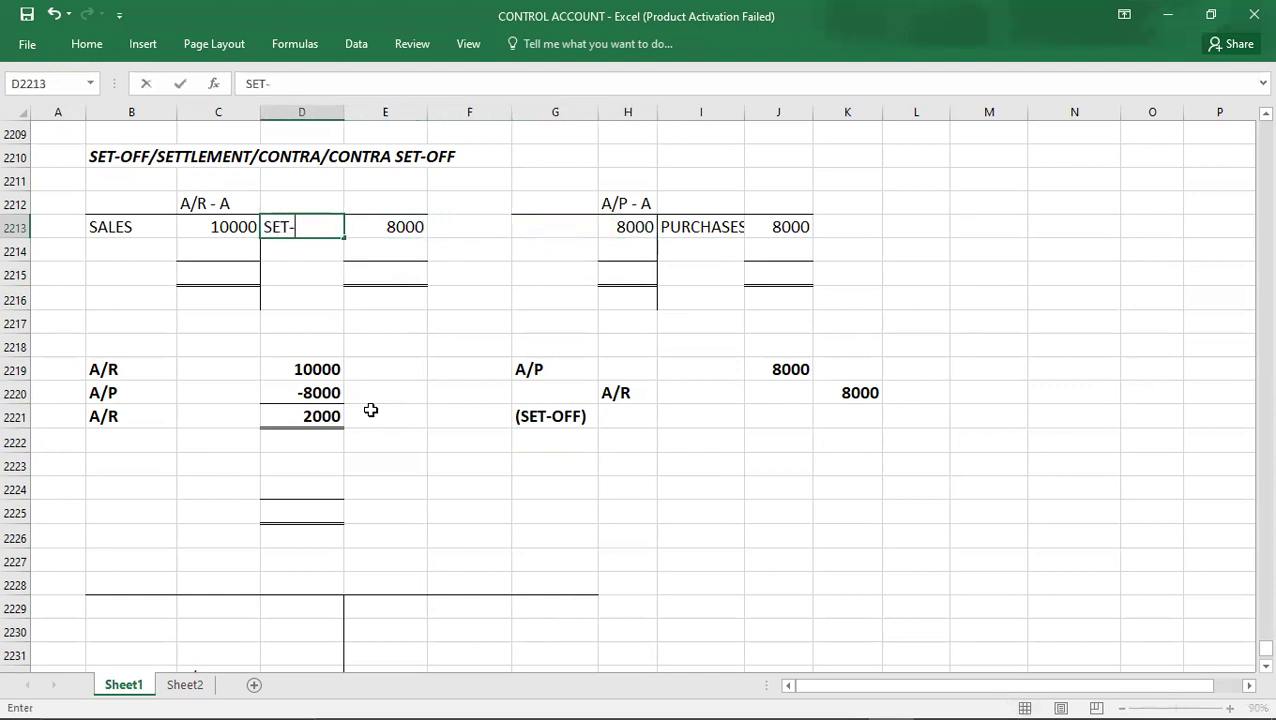
{"action": "type", "text": "OFF"}
{"action": "key", "text": "Right"}
{"action": "key", "text": "Right"}
{"action": "key", "text": "Right"}
{"action": "type", "text": "SET"}
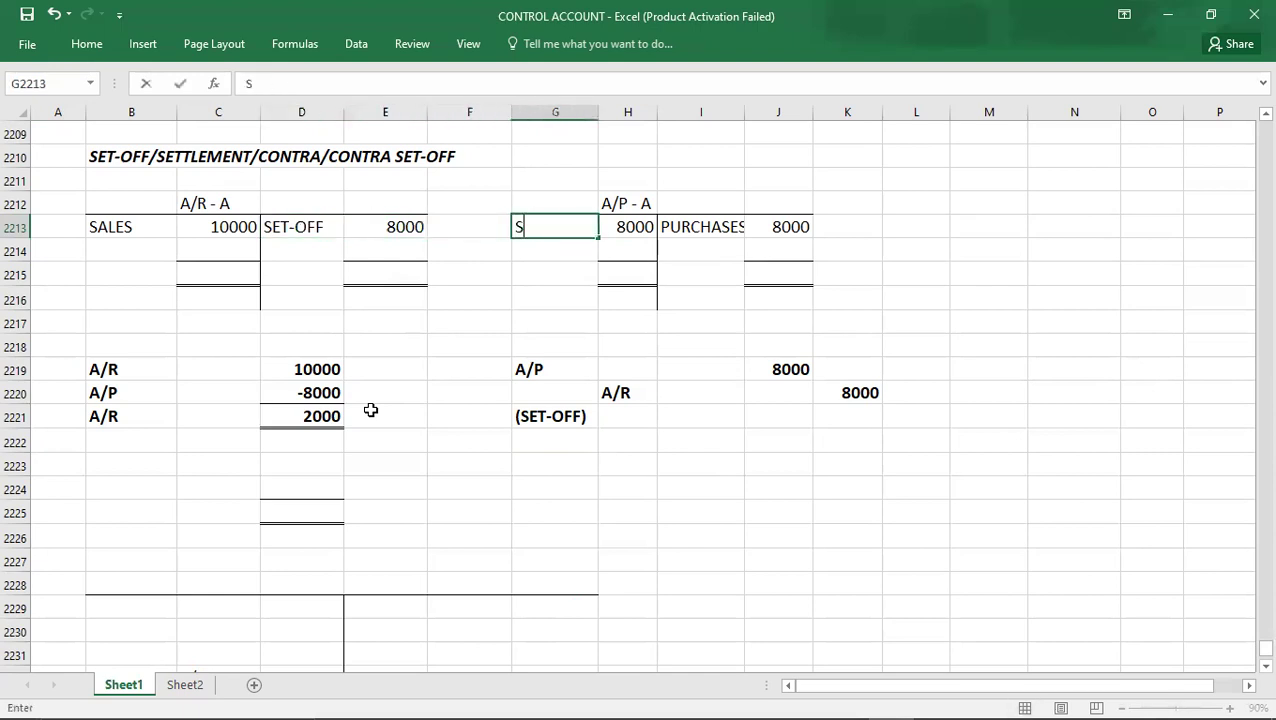
{"action": "type", "text": "-OFF"}
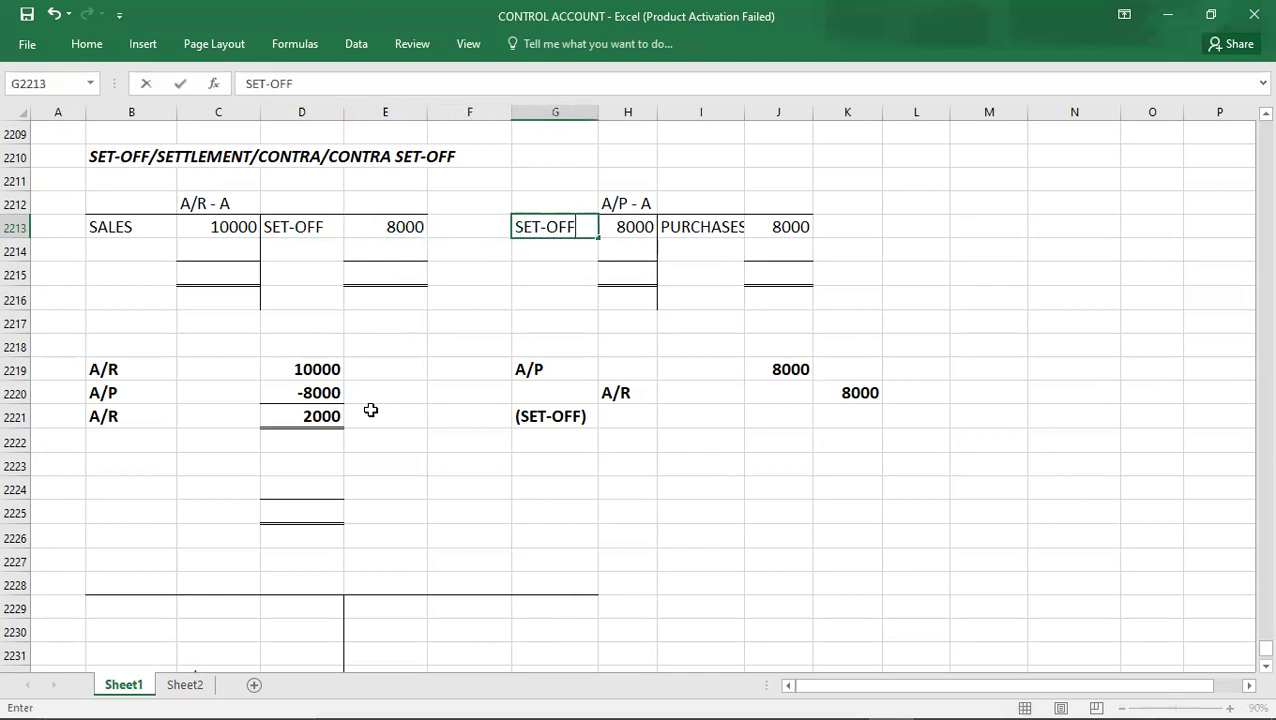
Enter 10000 as the total on both sides of the A/R - A account, in C2215 and E2215
{"action": "key", "text": "Down"}
{"action": "key", "text": "Left"}
{"action": "key", "text": "Left"}
{"action": "key", "text": "Left"}
{"action": "key", "text": "Left"}
{"action": "key", "text": "Down"}
{"action": "type", "text": "10000"}
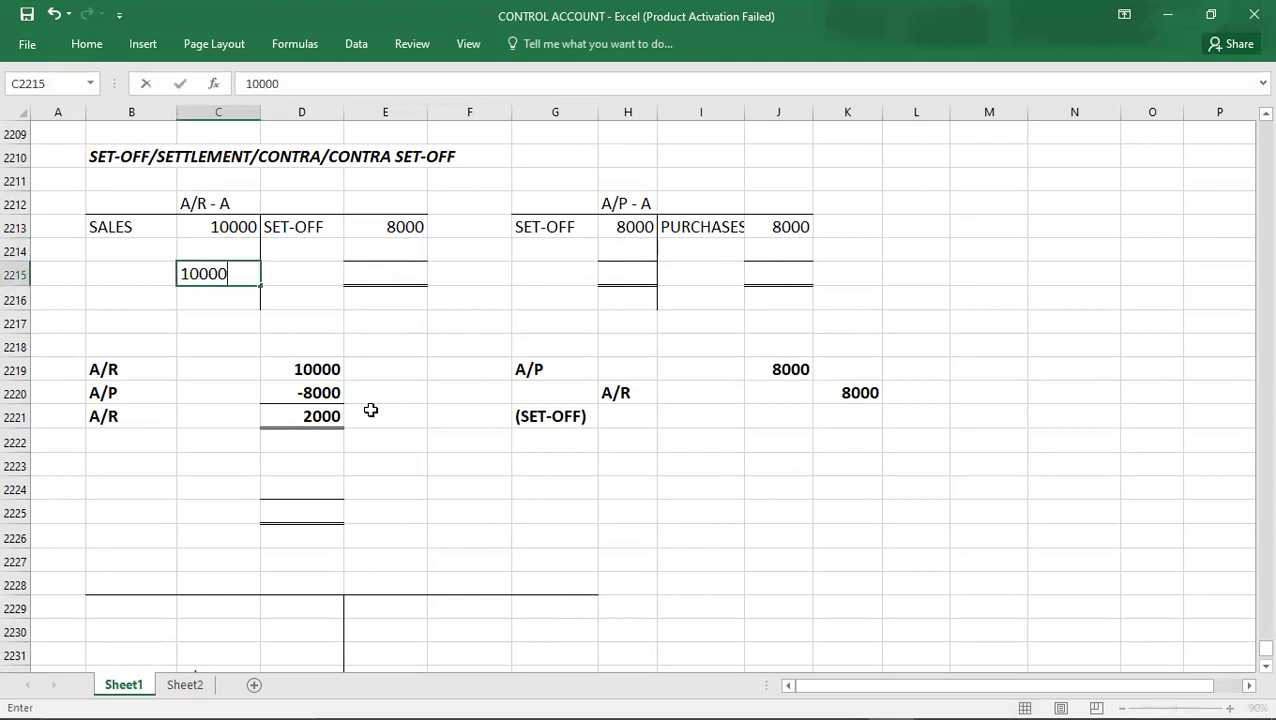
{"action": "key", "text": "Right"}
{"action": "key", "text": "Right"}
{"action": "type", "text": "1000"}
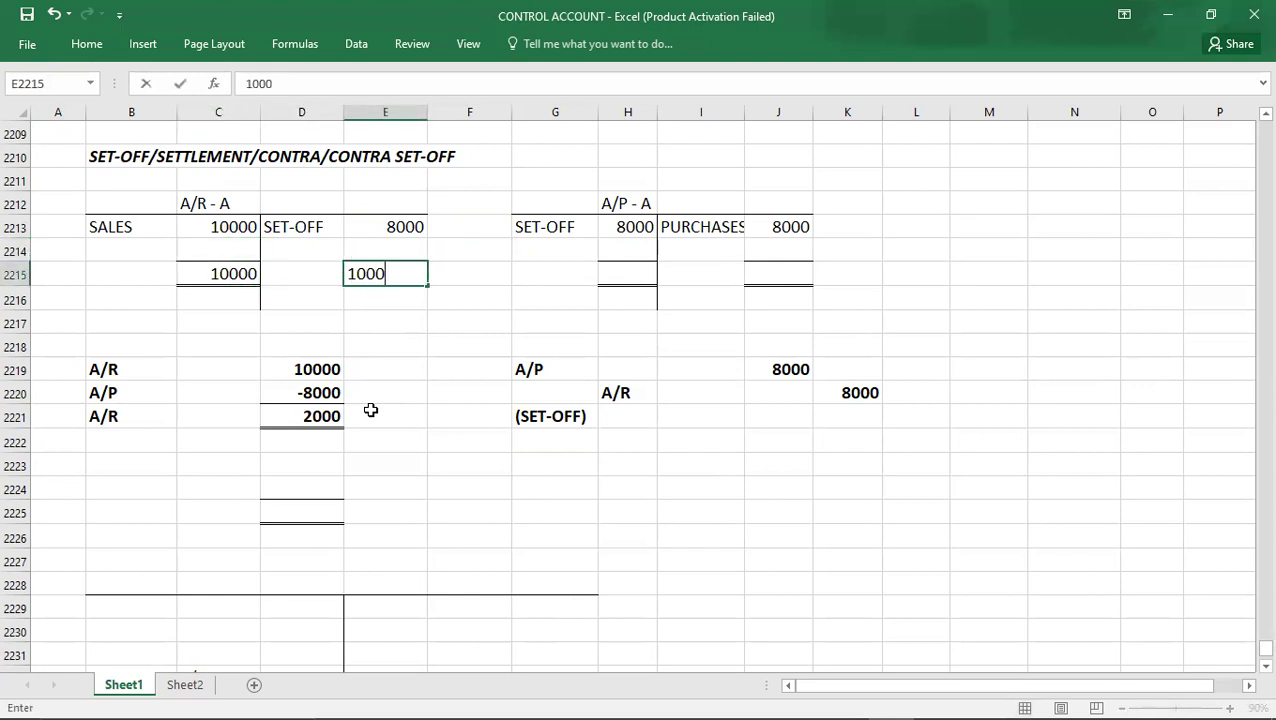
{"action": "type", "text": "0"}
Add the balancing figure to the credit side of A/R - A: C/D in D2214 with 2000 in E2214
{"action": "key", "text": "Up"}
{"action": "key", "text": "Left"}
{"action": "type", "text": "C/D"}
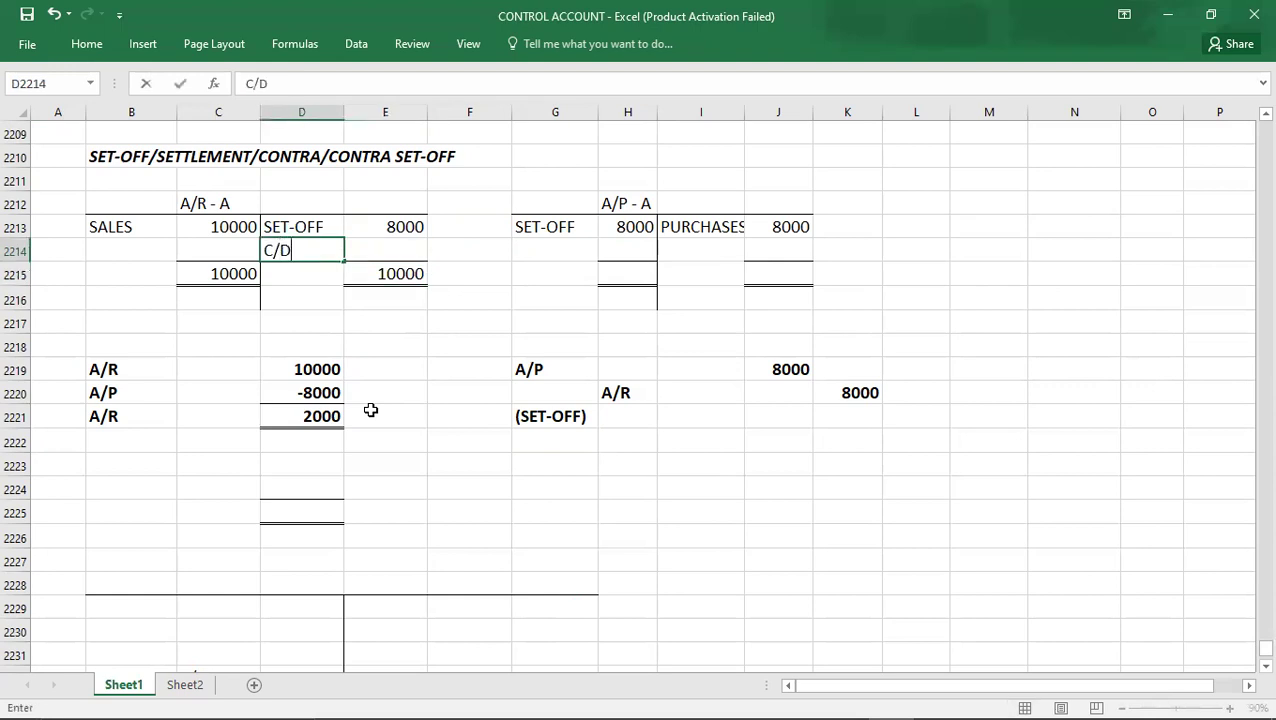
{"action": "key", "text": "Right"}
{"action": "type", "text": "2000"}
Enter 8000 as the total on both sides of the A/P - A account, in J2215 and H2215
{"action": "key", "text": "Right"}
{"action": "key", "text": "Right"}
{"action": "key", "text": "Right"}
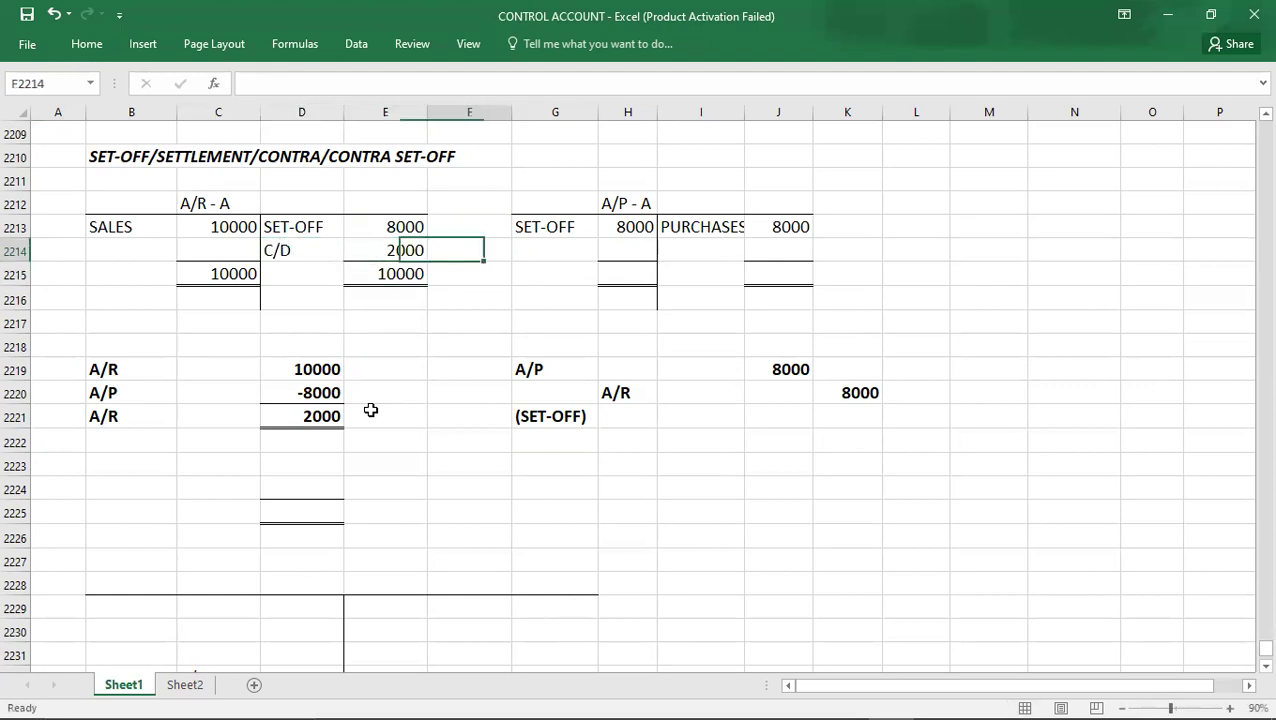
{"action": "key", "text": "Right"}
{"action": "key", "text": "Right"}
{"action": "key", "text": "Down"}
{"action": "type", "text": "8000"}
{"action": "key", "text": "ctrl+Return"}
{"action": "key", "text": "Left"}
{"action": "key", "text": "Left"}
{"action": "type", "text": "8000"}
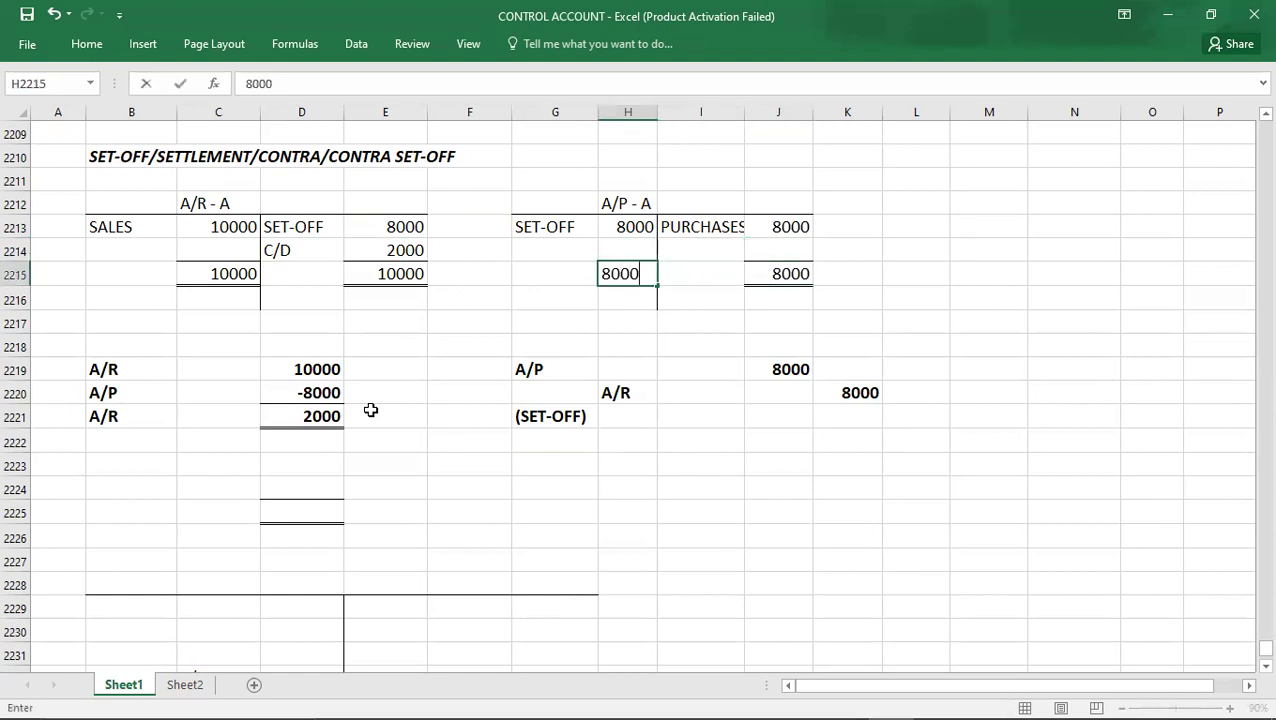
{"action": "key", "text": "Return"}
{"action": "key", "text": "Left"}
{"action": "key", "text": "Left"}
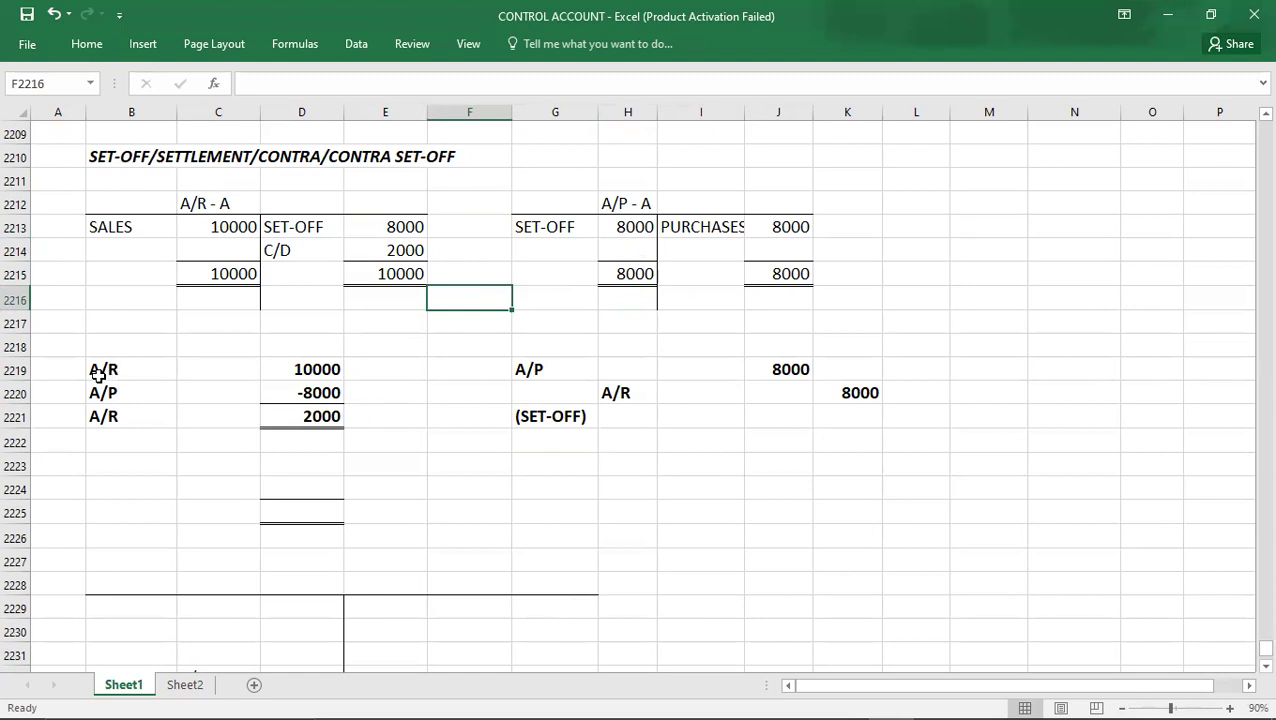
{"action": "left_click", "coordinate": [56, 377]}
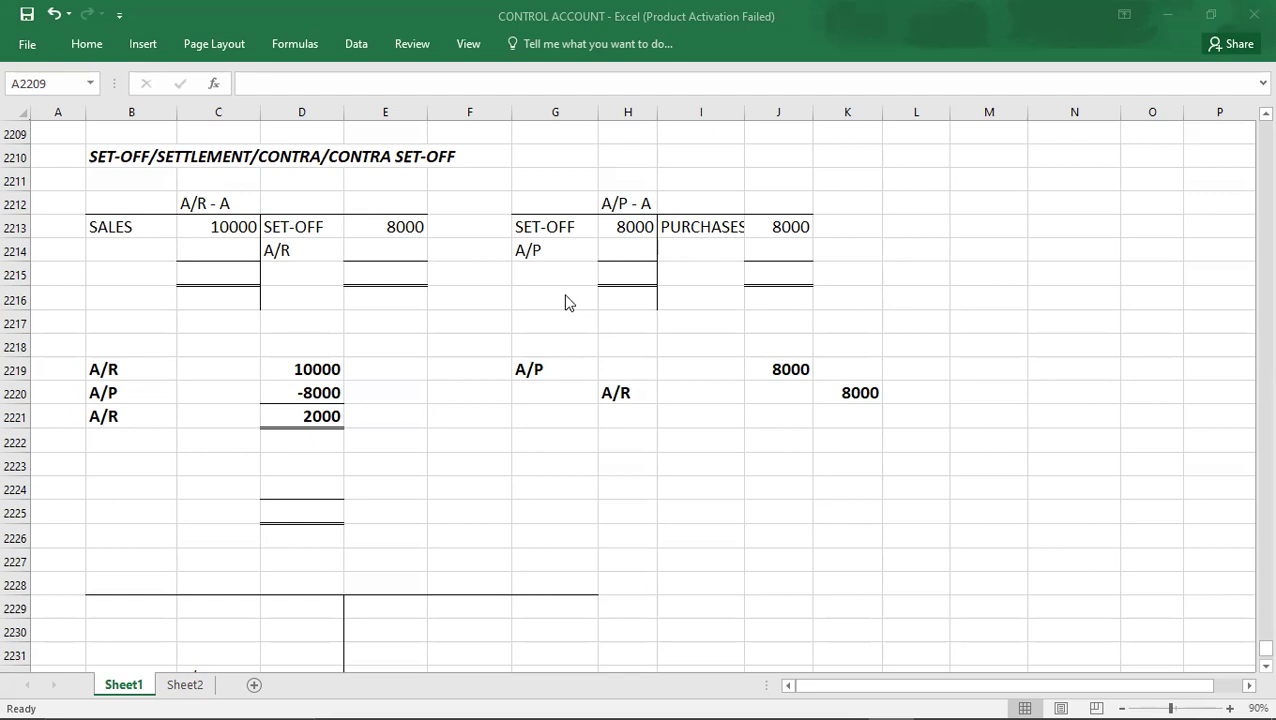
Start a second netting example with A/P in B2223 and 15000 in D2223
{"action": "left_click", "coordinate": [113, 460]}
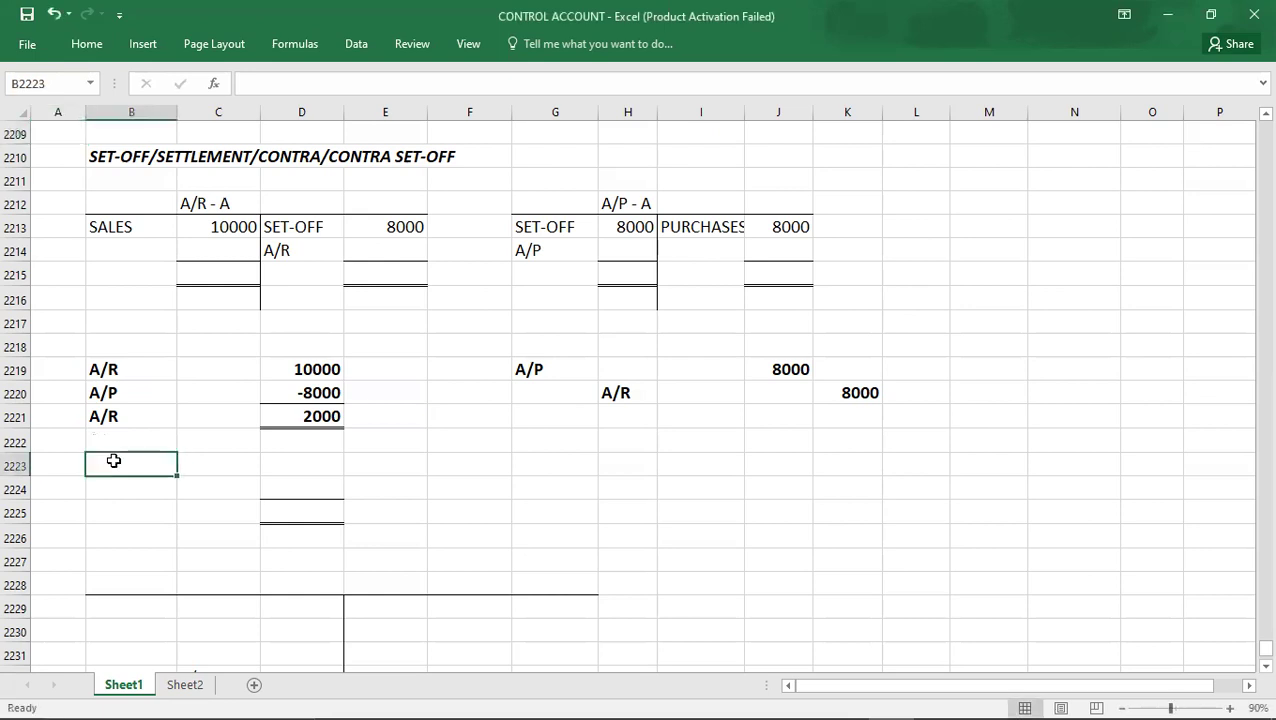
{"action": "type", "text": "A/P"}
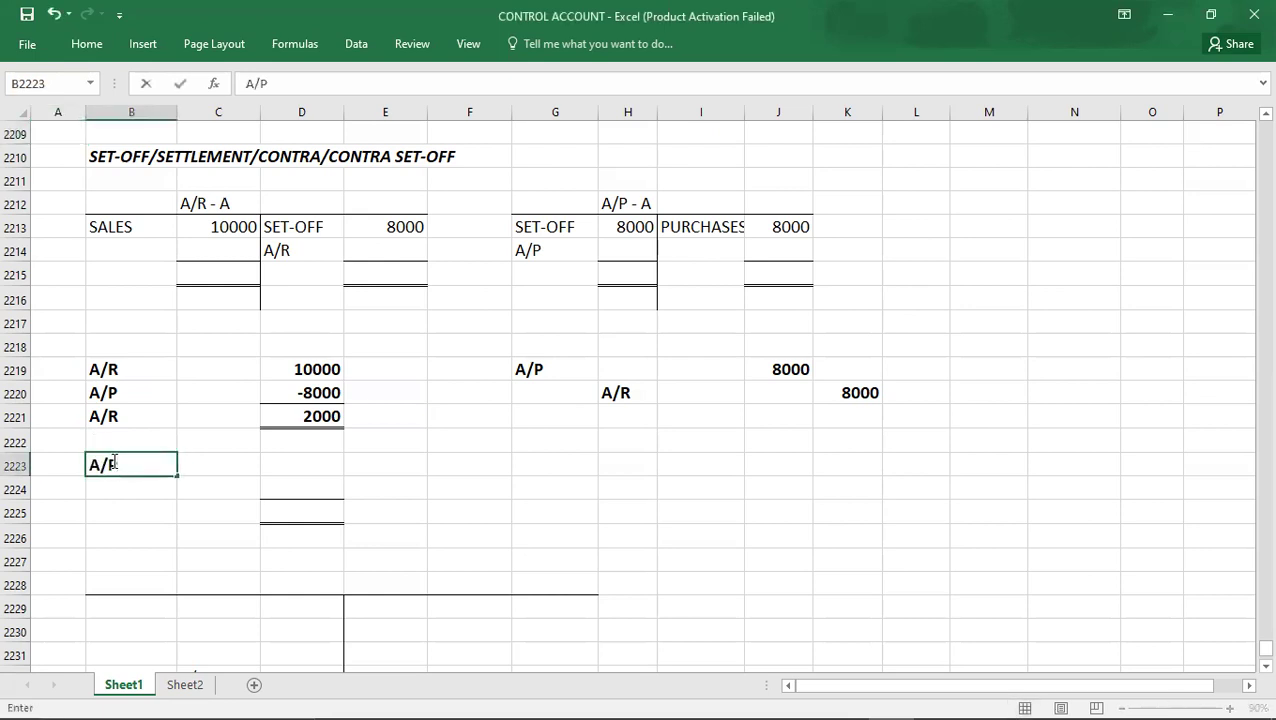
{"action": "key", "text": "Tab"}
{"action": "key", "text": "Tab"}
{"action": "type", "text": "15000"}
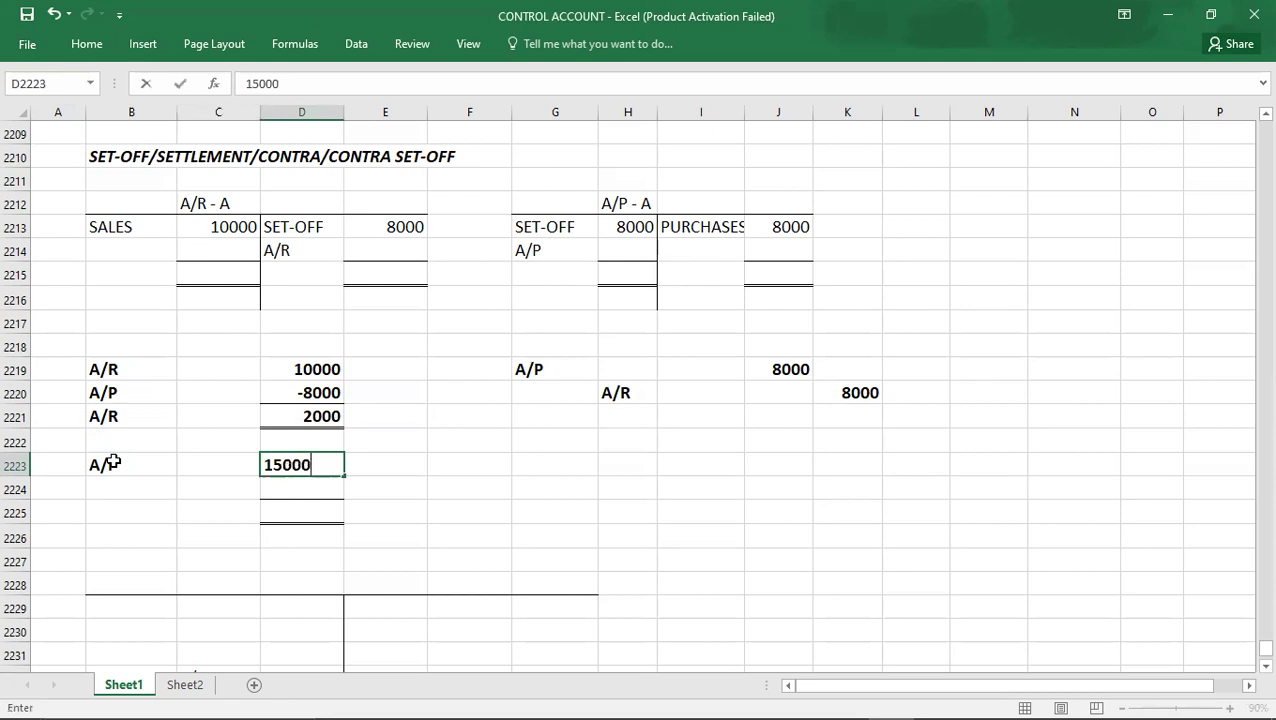
{"action": "key", "text": "Return"}
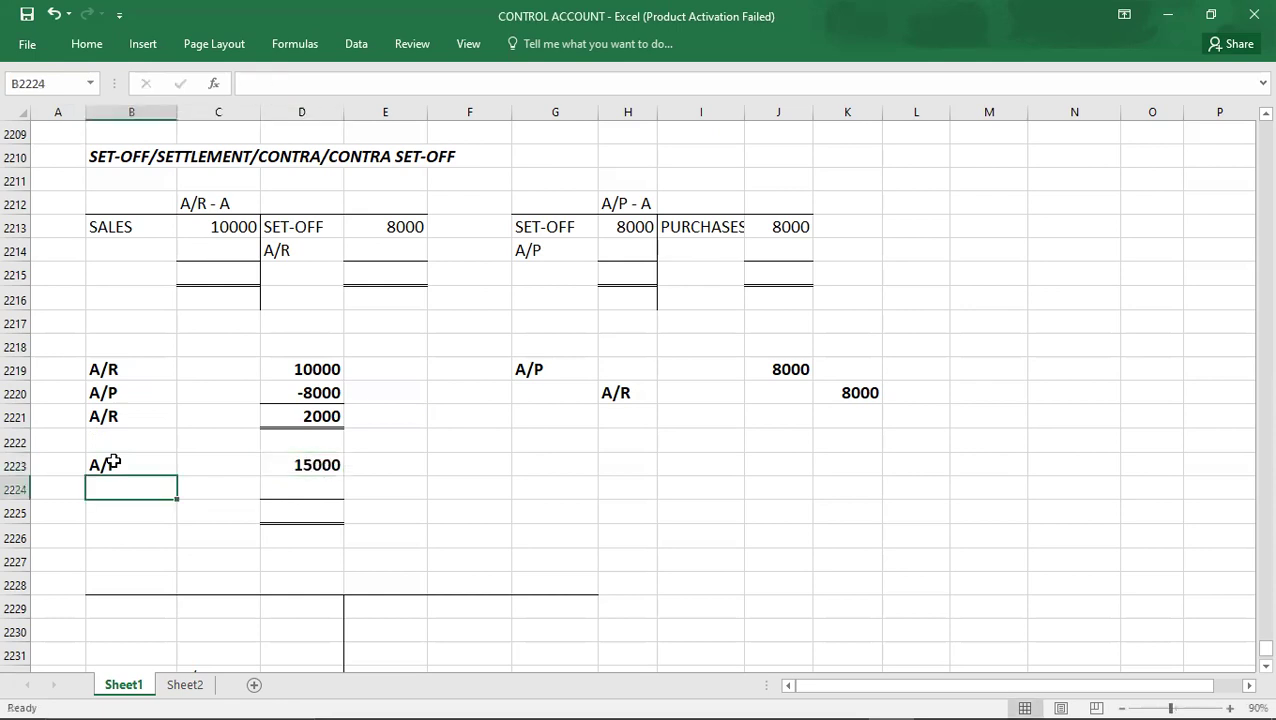
Enter A/R in B2224 with the deduction -12000 in D2224
{"action": "type", "text": "A/P"}
{"action": "key", "text": "BackSpace"}
{"action": "type", "text": "R"}
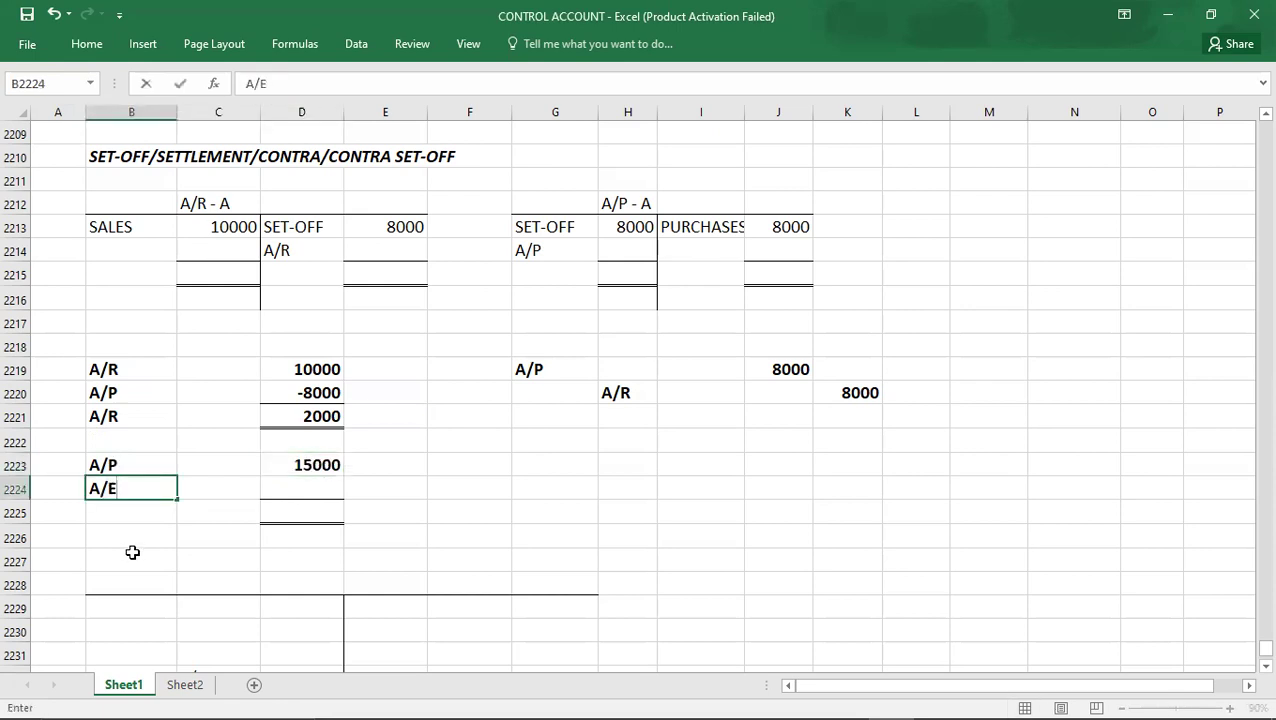
{"action": "key", "text": "Tab"}
{"action": "key", "text": "Tab"}
{"action": "type", "text": "-12000"}
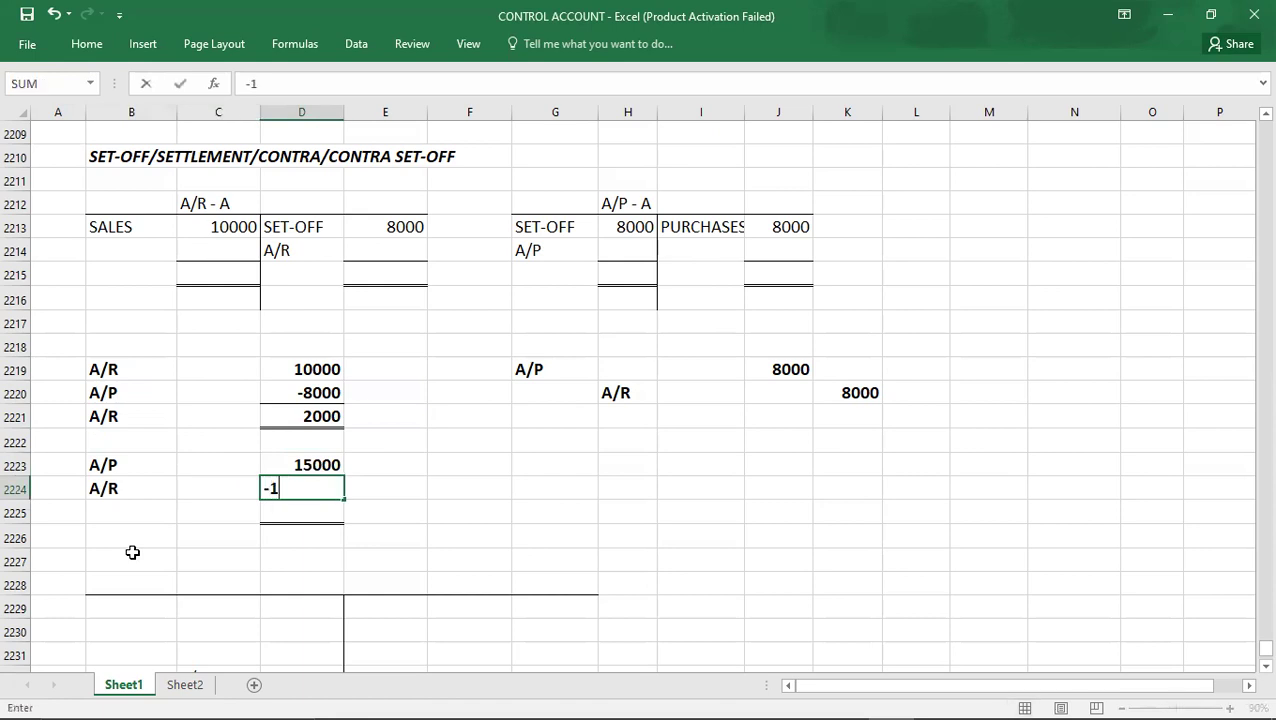
{"action": "key", "text": "Return"}
Complete the second netting with 3000 in D2225 and the label A/P in B2225
{"action": "key", "text": "Tab"}
{"action": "key", "text": "Tab"}
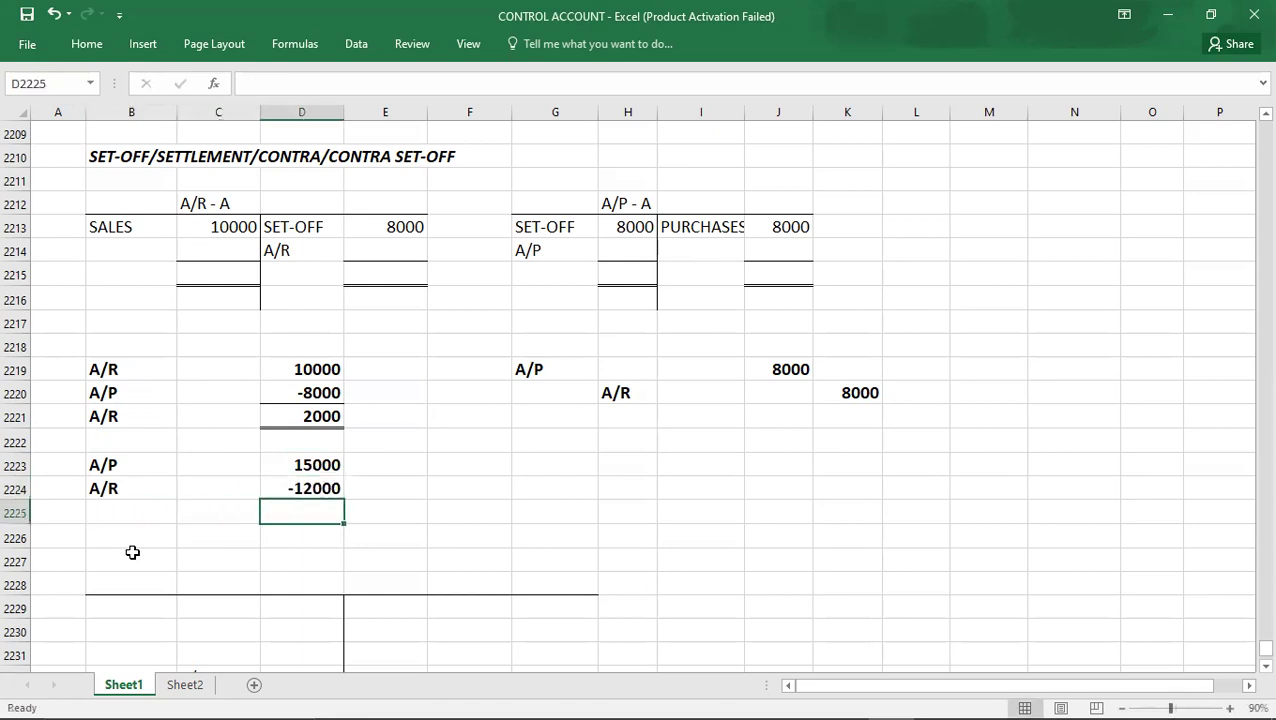
{"action": "type", "text": "3000"}
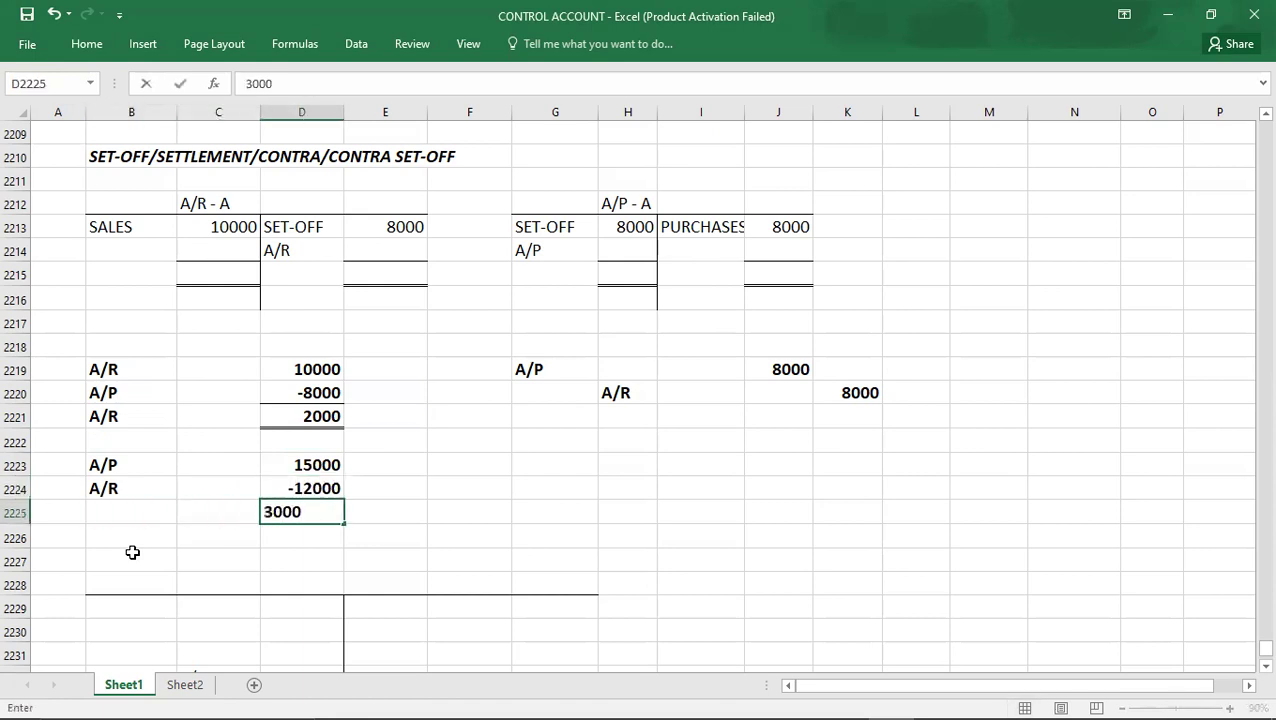
{"action": "key", "text": "Return"}
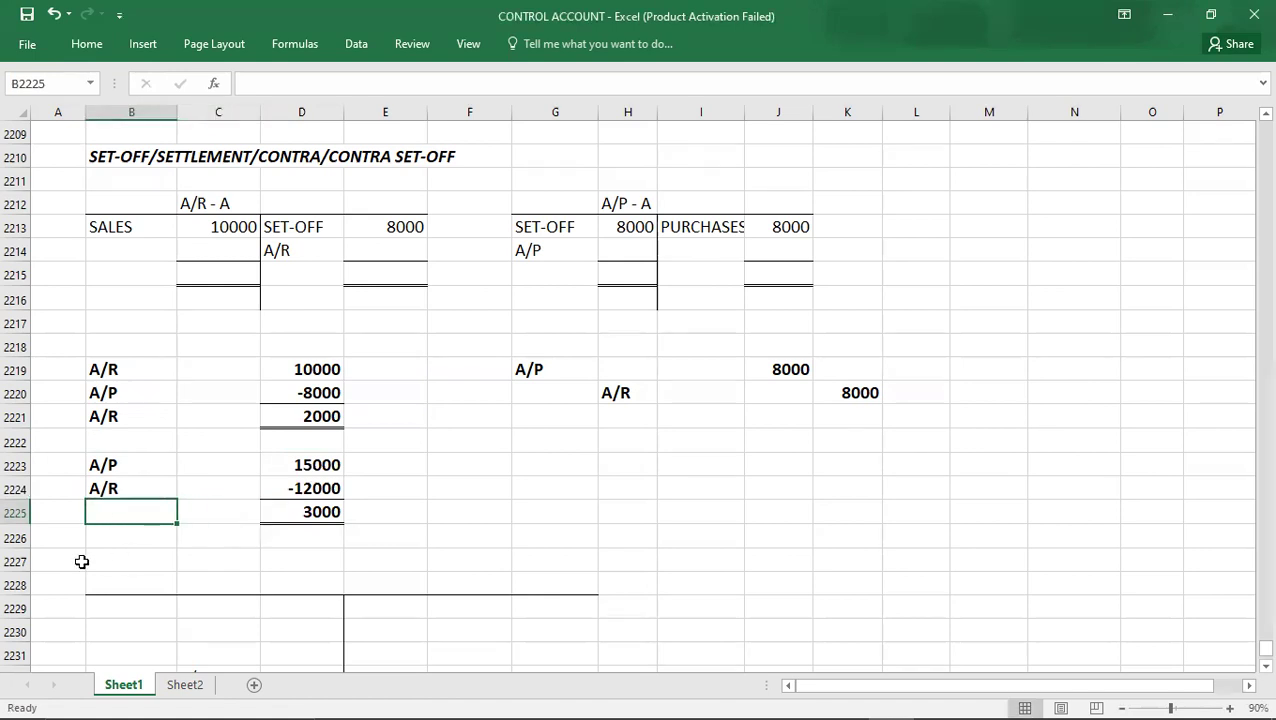
{"action": "type", "text": "A/P"}
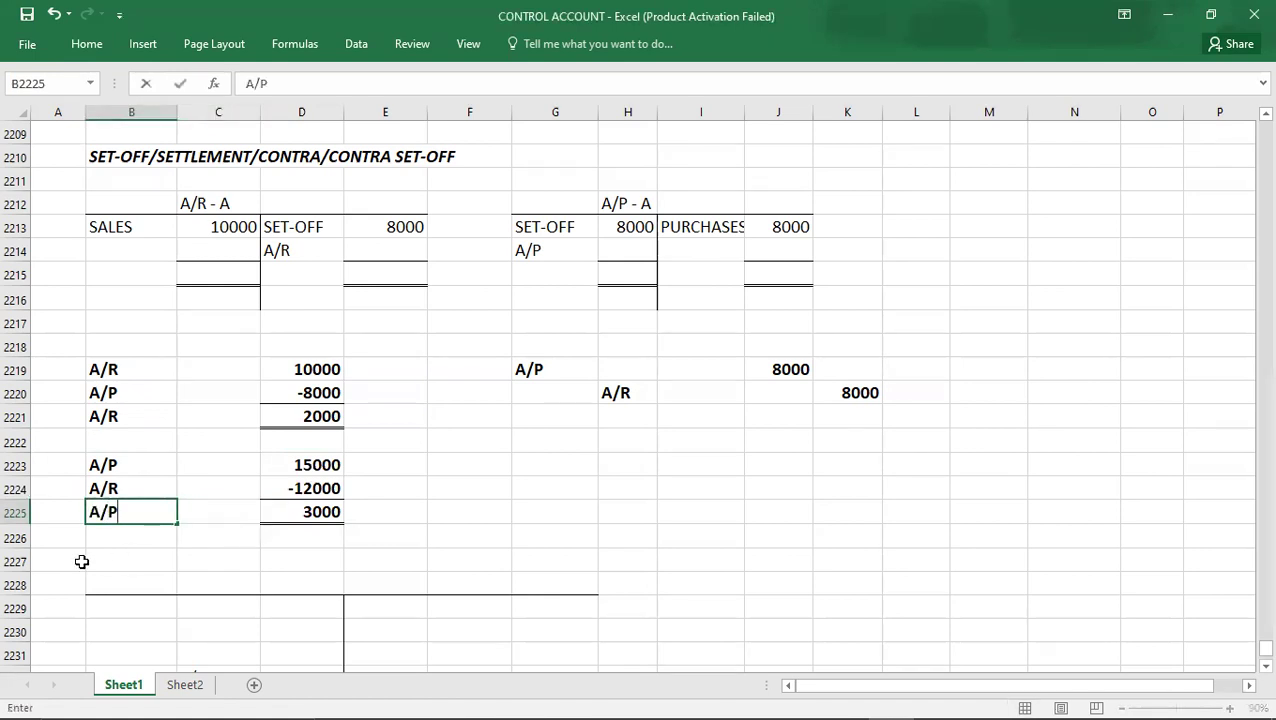
Check the amounts in D2223:D2225, and enter the journal accounts A/P in G2223 and A/R in H2224
{"action": "key", "text": "Up"}
{"action": "key", "text": "Up"}
{"action": "key", "text": "Right"}
{"action": "key", "text": "Right"}
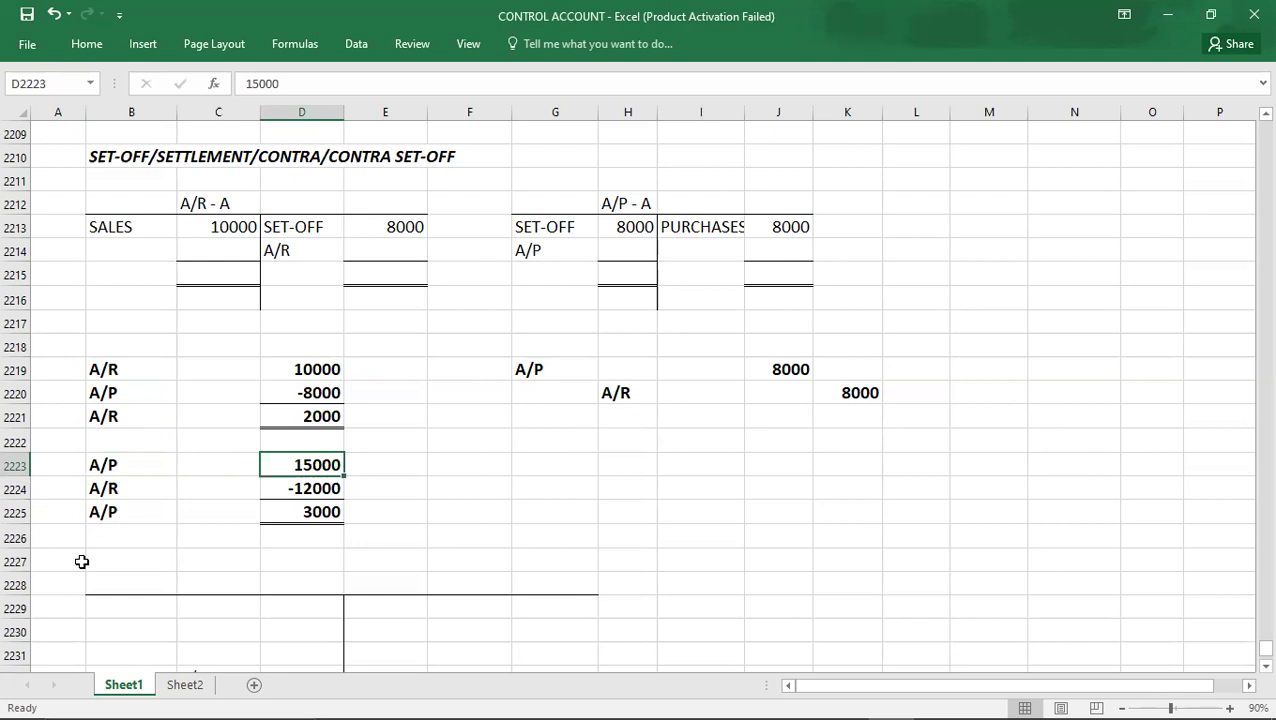
{"action": "key", "text": "Down"}
{"action": "key", "text": "Down"}
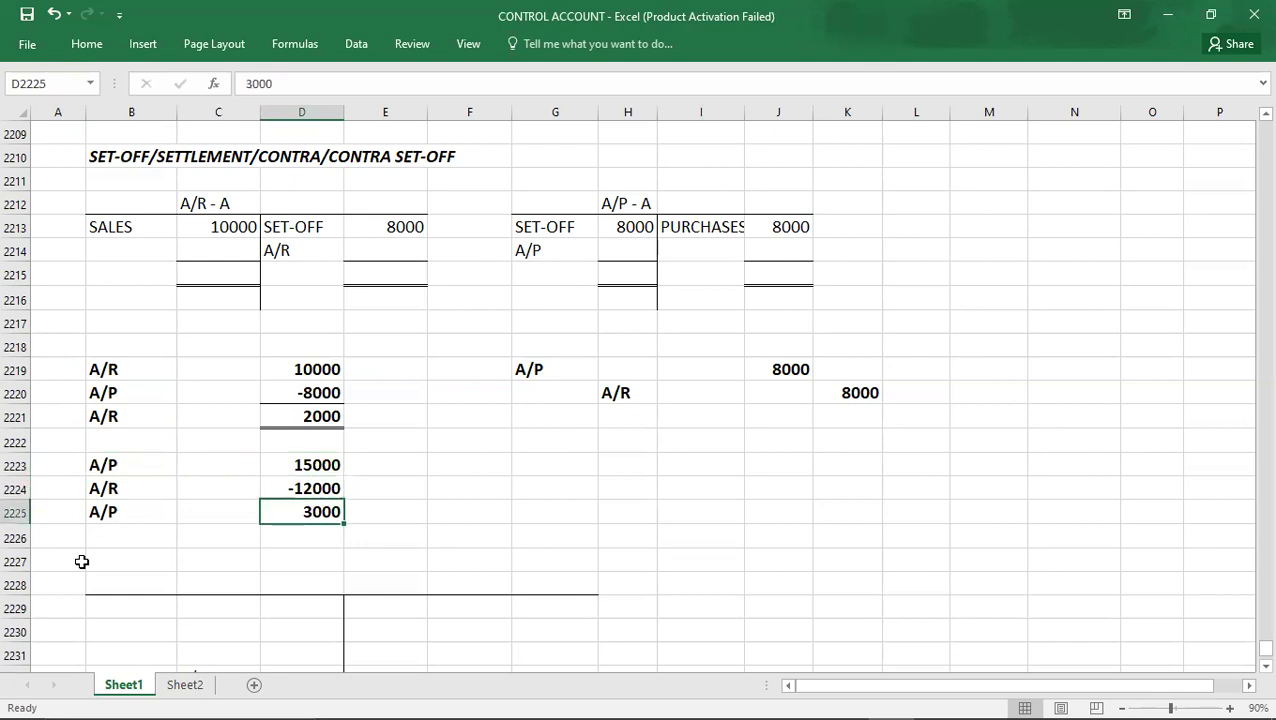
{"action": "key", "text": "Up"}
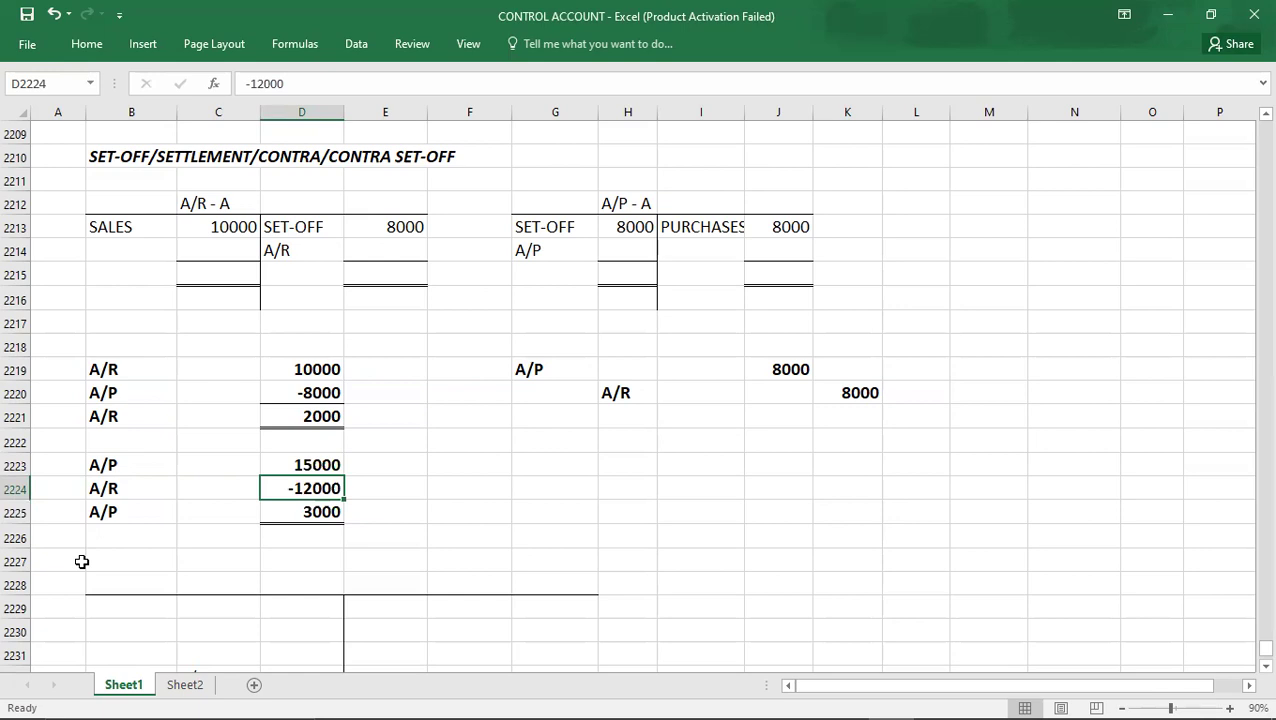
{"action": "key", "text": "Right"}
{"action": "key", "text": "Right"}
{"action": "key", "text": "Right"}
{"action": "key", "text": "Up"}
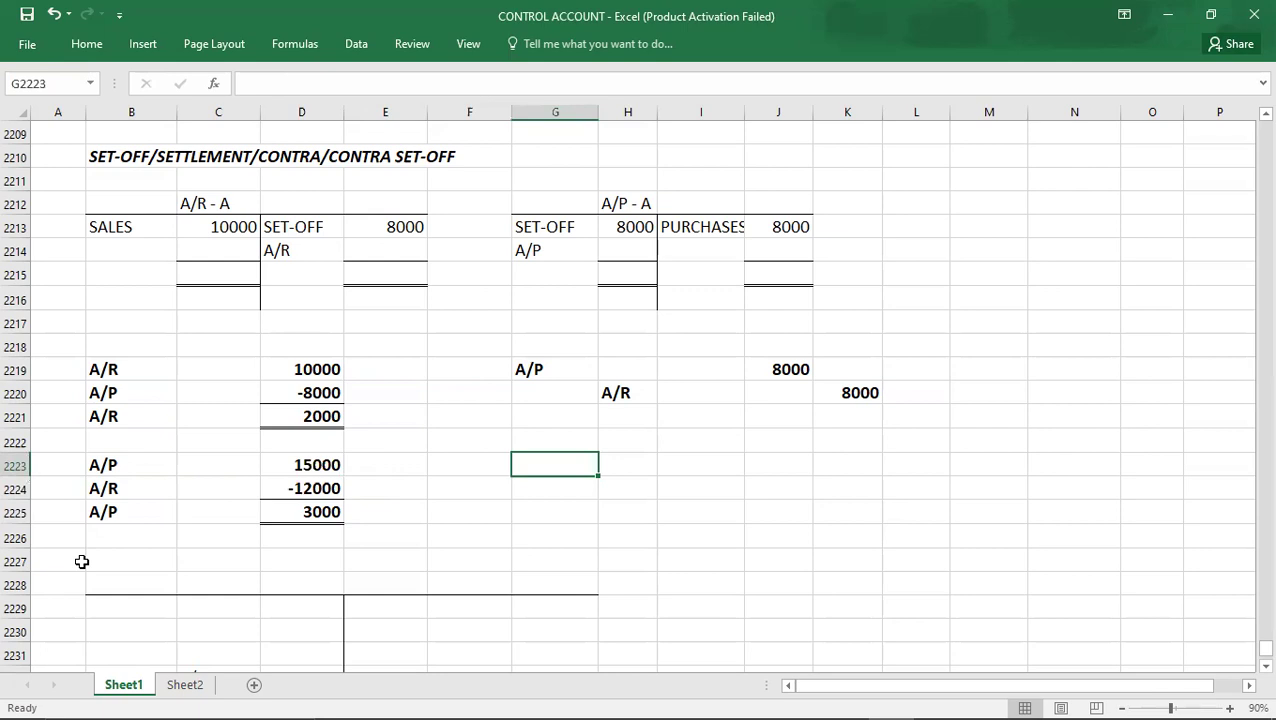
{"action": "type", "text": "A/P"}
{"action": "key", "text": "Return"}
{"action": "key", "text": "Right"}
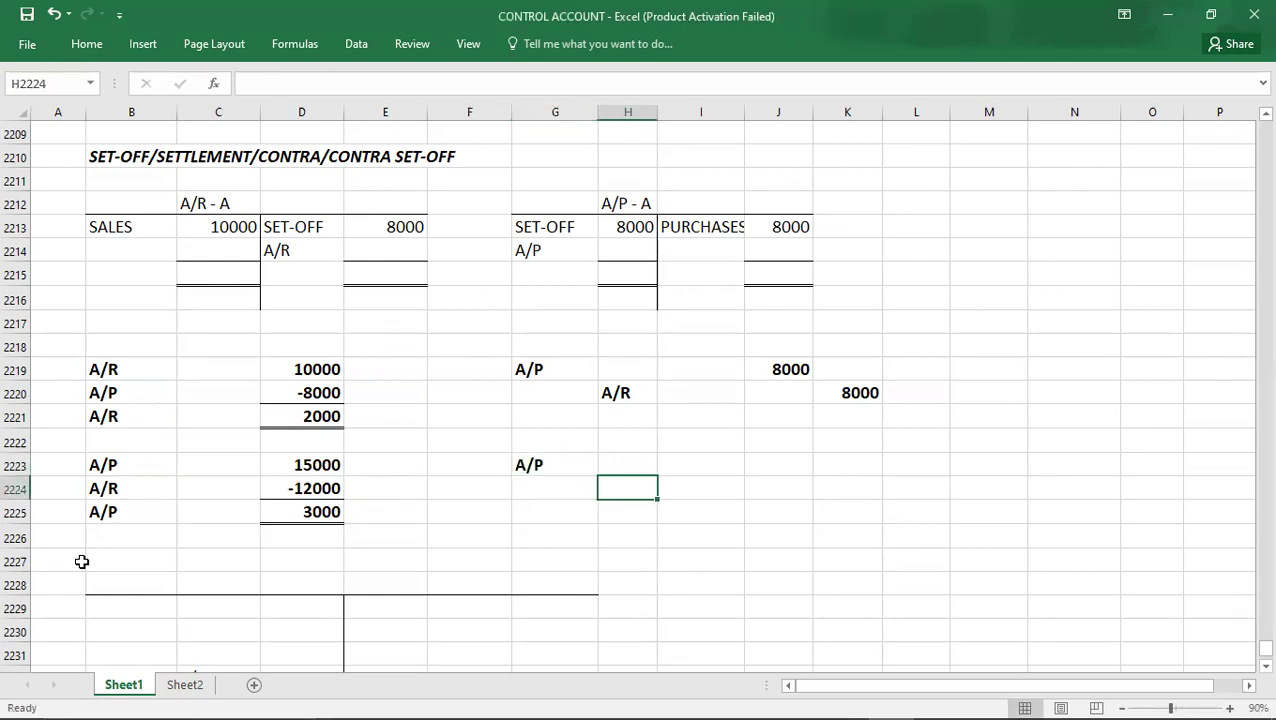
{"action": "type", "text": "A/R"}
{"action": "key", "text": "Up"}
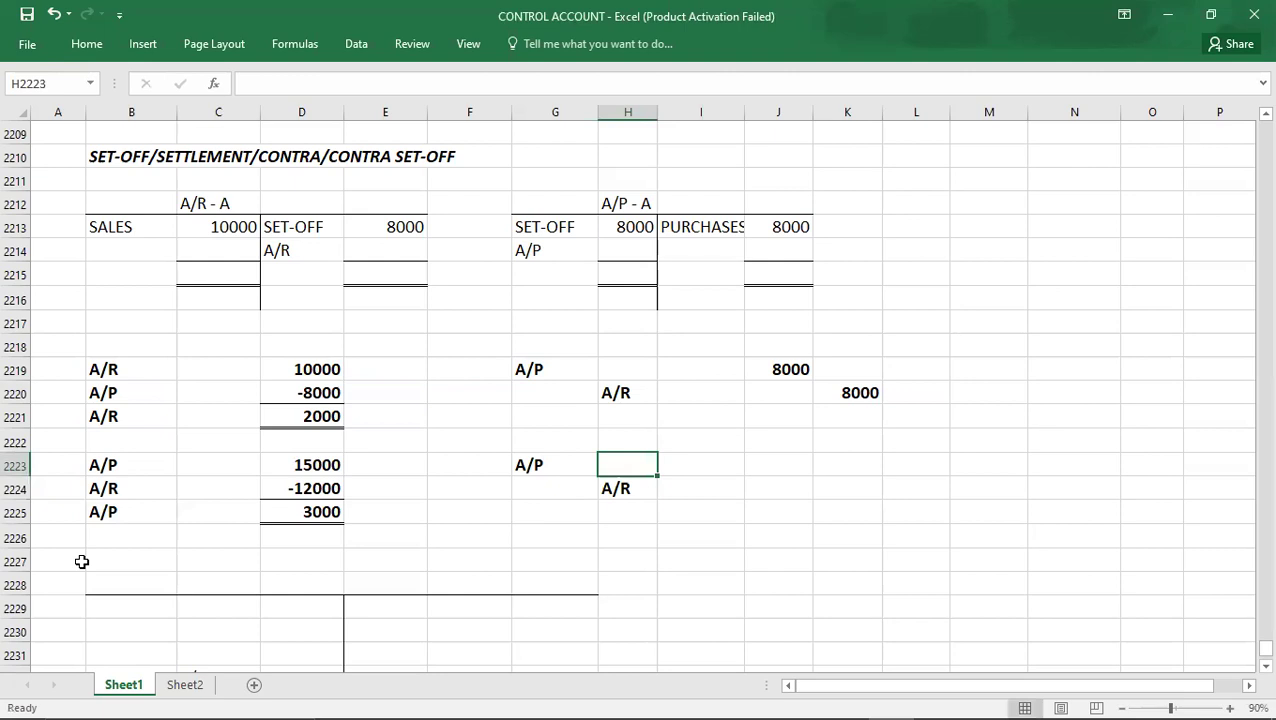
Enter 12000 as the A/P debit in J2223
{"action": "key", "text": "Right"}
{"action": "key", "text": "Right"}
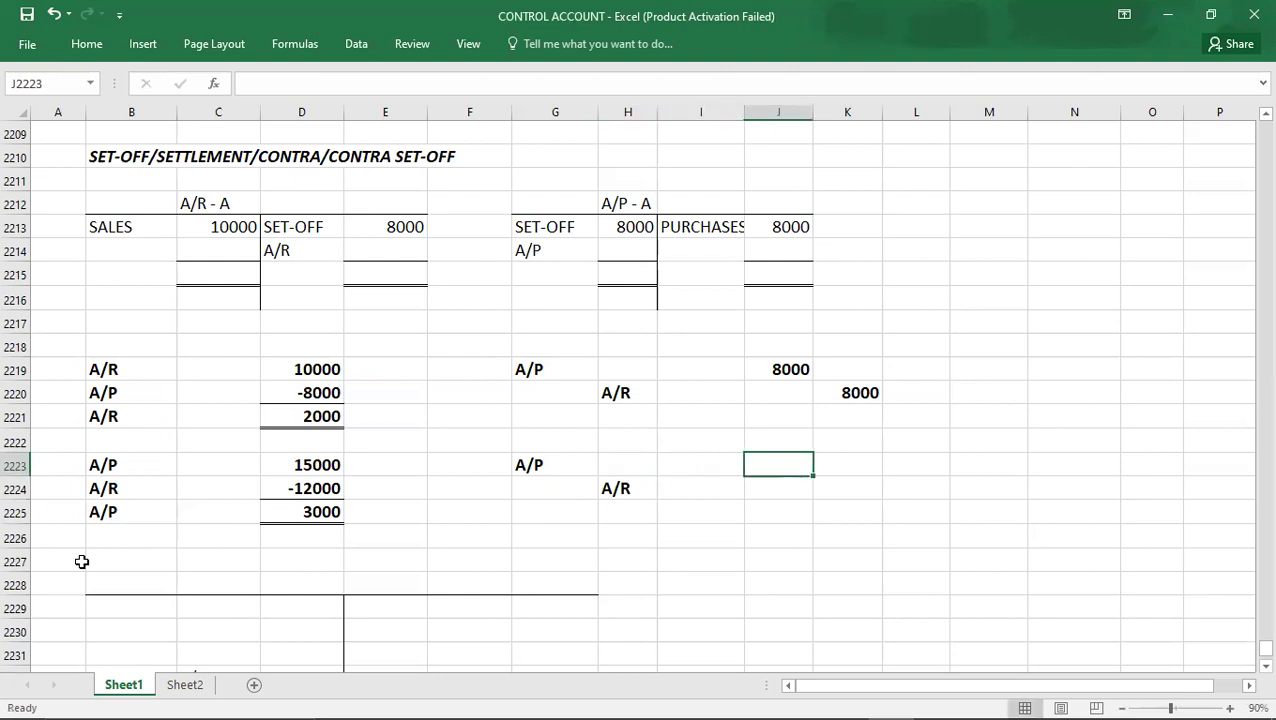
{"action": "type", "text": "12000"}
{"action": "key", "text": "Return"}
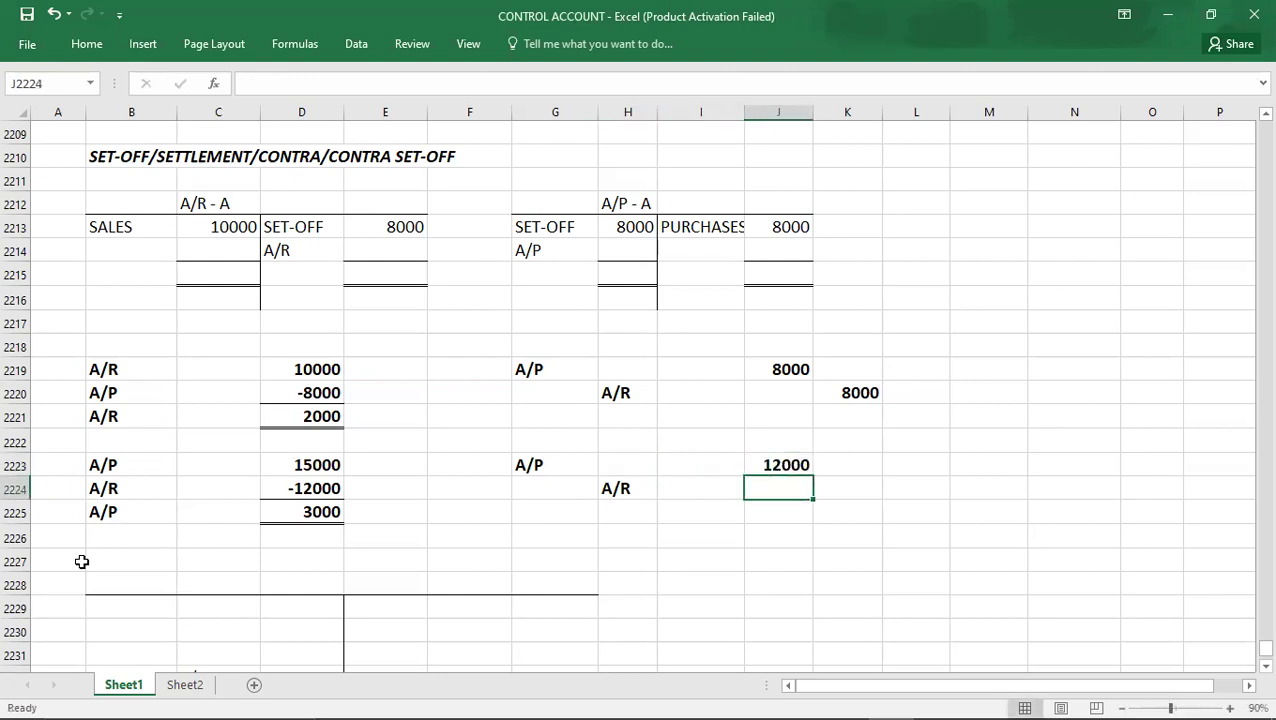
Enter 12000 as the A/R credit in K2224 and make it bold
{"action": "key", "text": "Tab"}
{"action": "type", "text": "1200"}
{"action": "key", "text": "Return"}
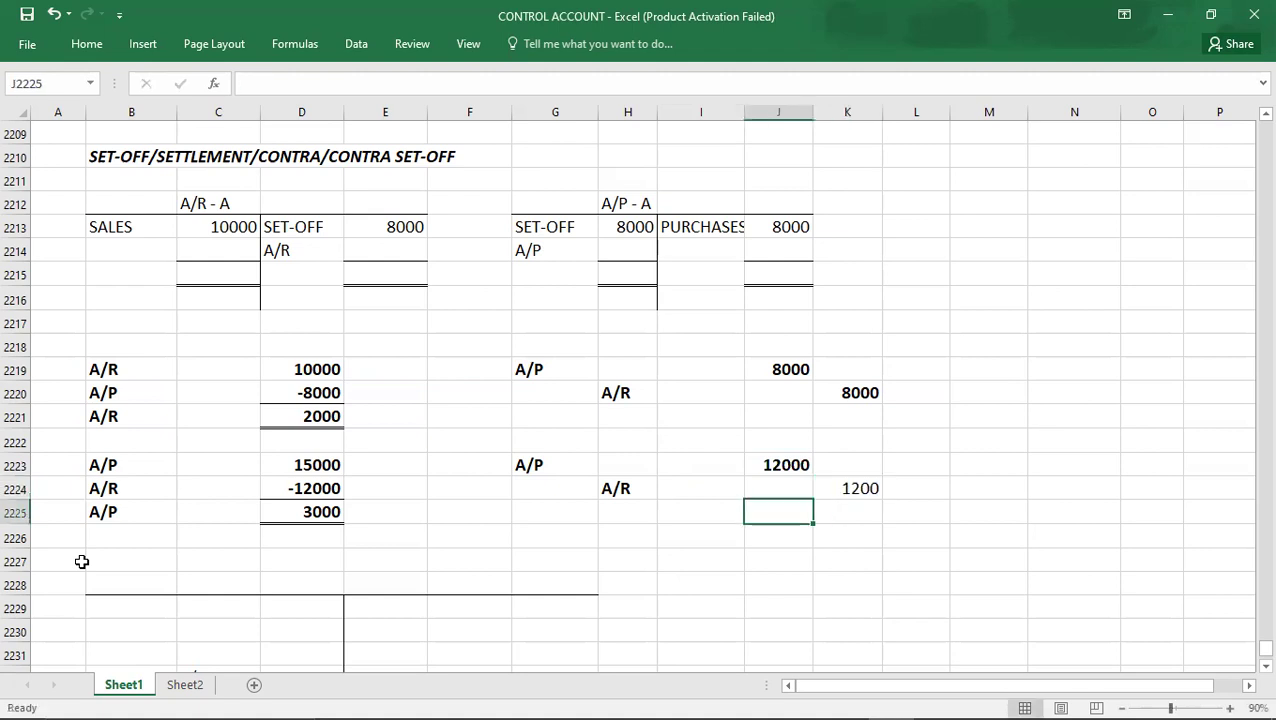
{"action": "key", "text": "Up"}
{"action": "key", "text": "Right"}
{"action": "key", "text": "ctrl+b"}
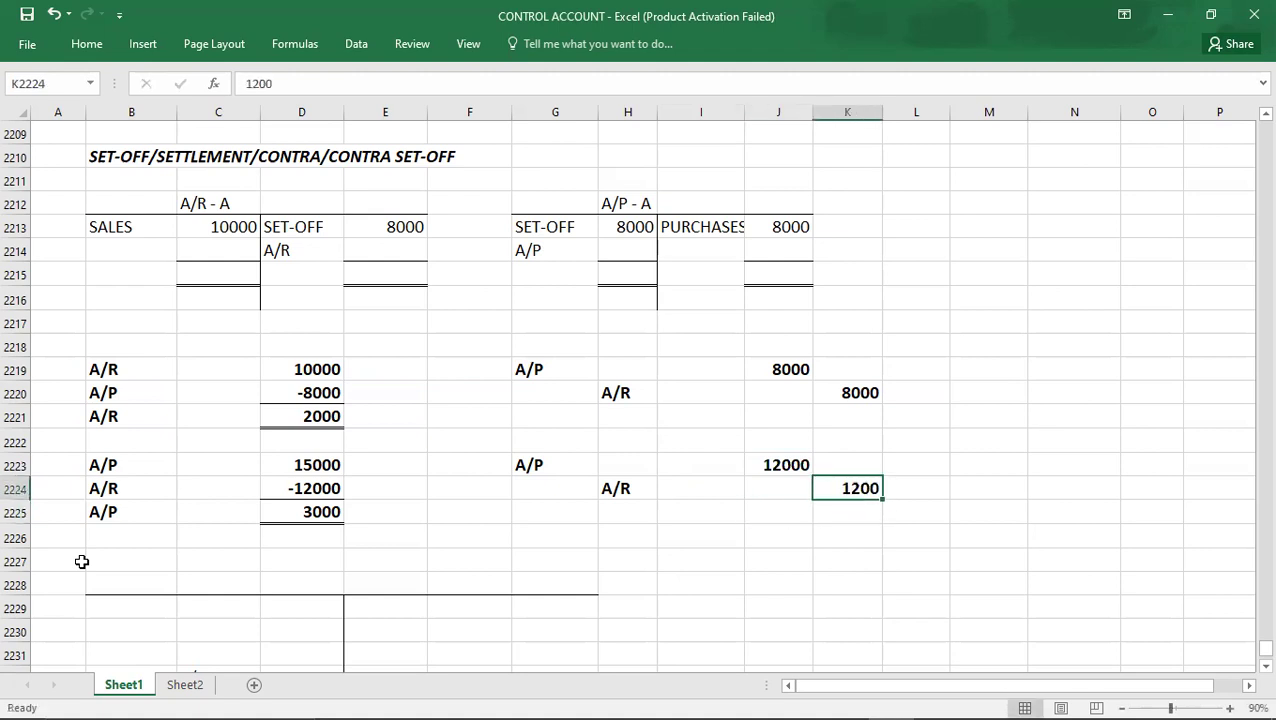
{"action": "type", "text": "12000"}
{"action": "key", "text": "Return"}
{"action": "key", "text": "Return"}
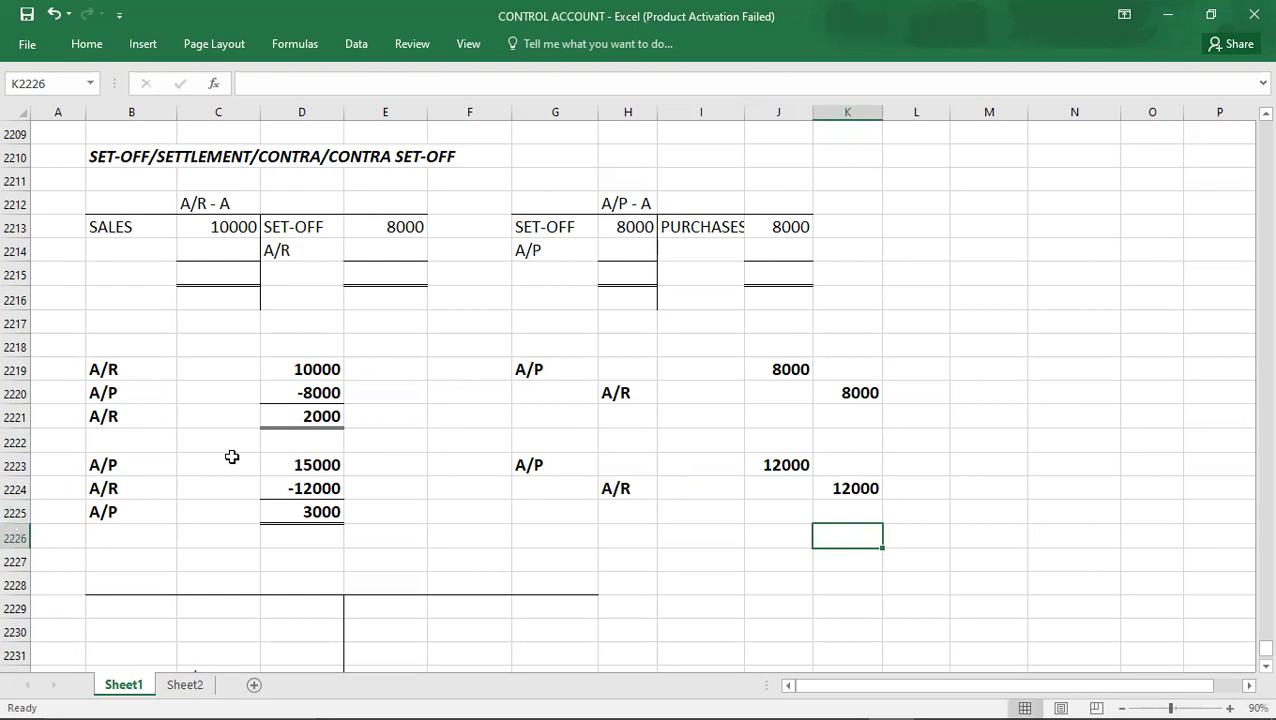
Review the second example's netting amounts in D2223:D2225
{"action": "left_click", "coordinate": [288, 461]}
{"action": "key", "text": "Down"}
{"action": "key", "text": "Down"}
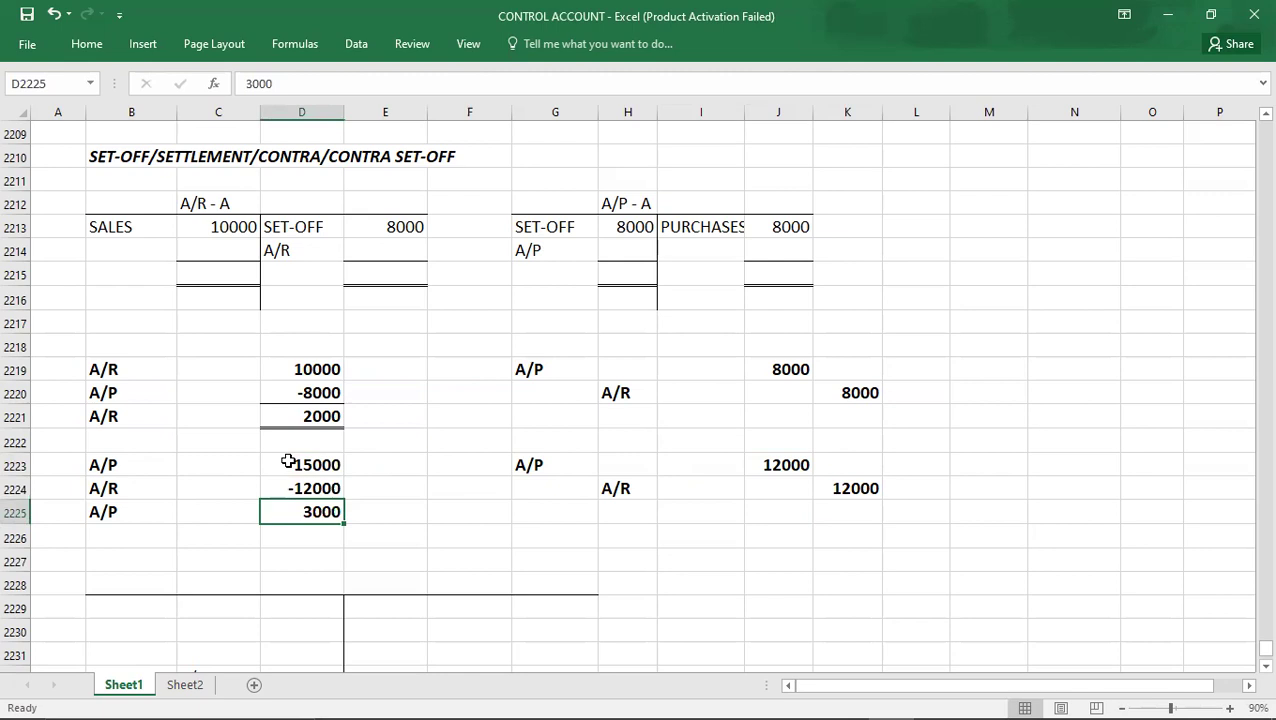
{"action": "key", "text": "Up"}
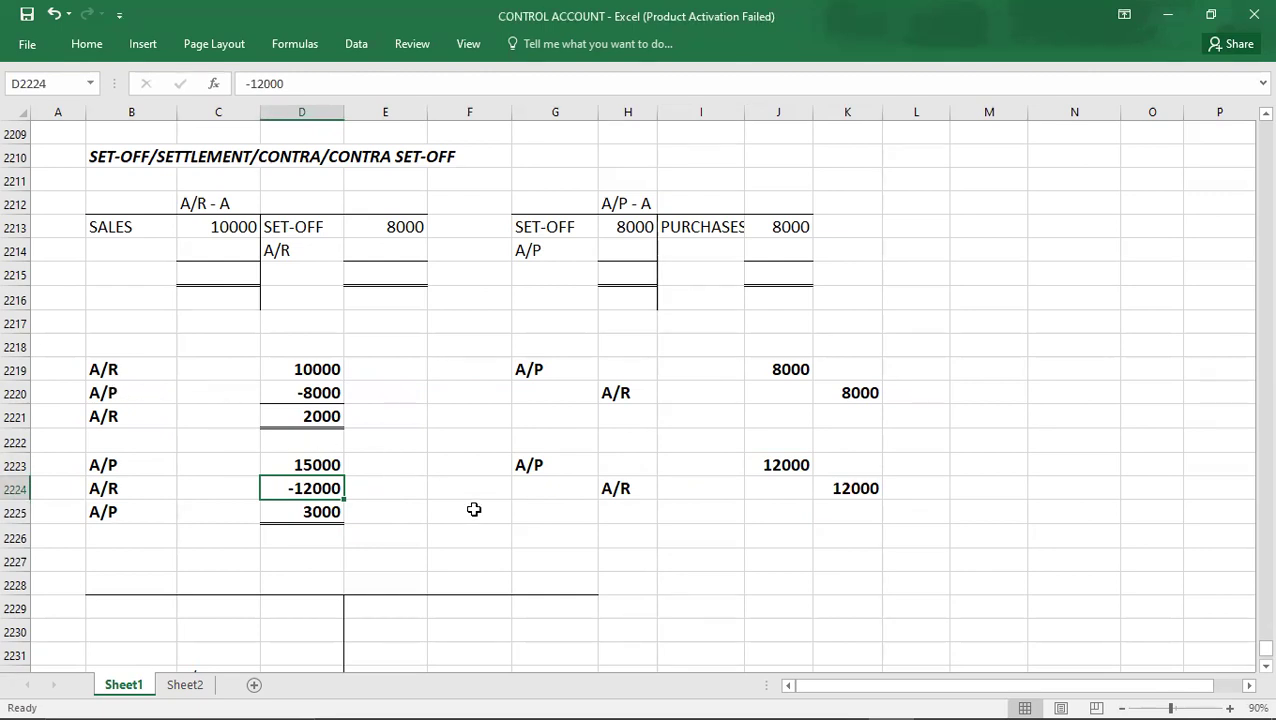
{"action": "left_click", "coordinate": [72, 375]}
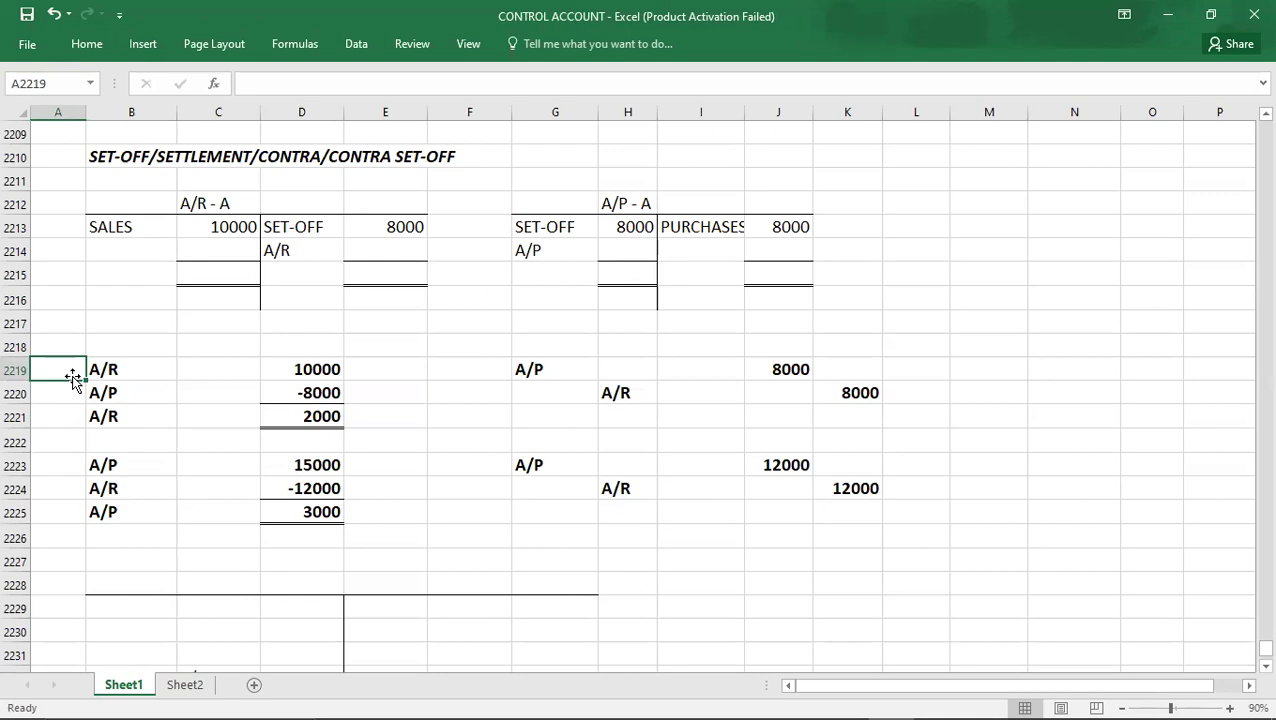
Check Q.3 in the question PDF and reveal the opening Balance b/d entry on the PowerPoint answer slide
{"action": "left_click", "coordinate": [62, 463]}
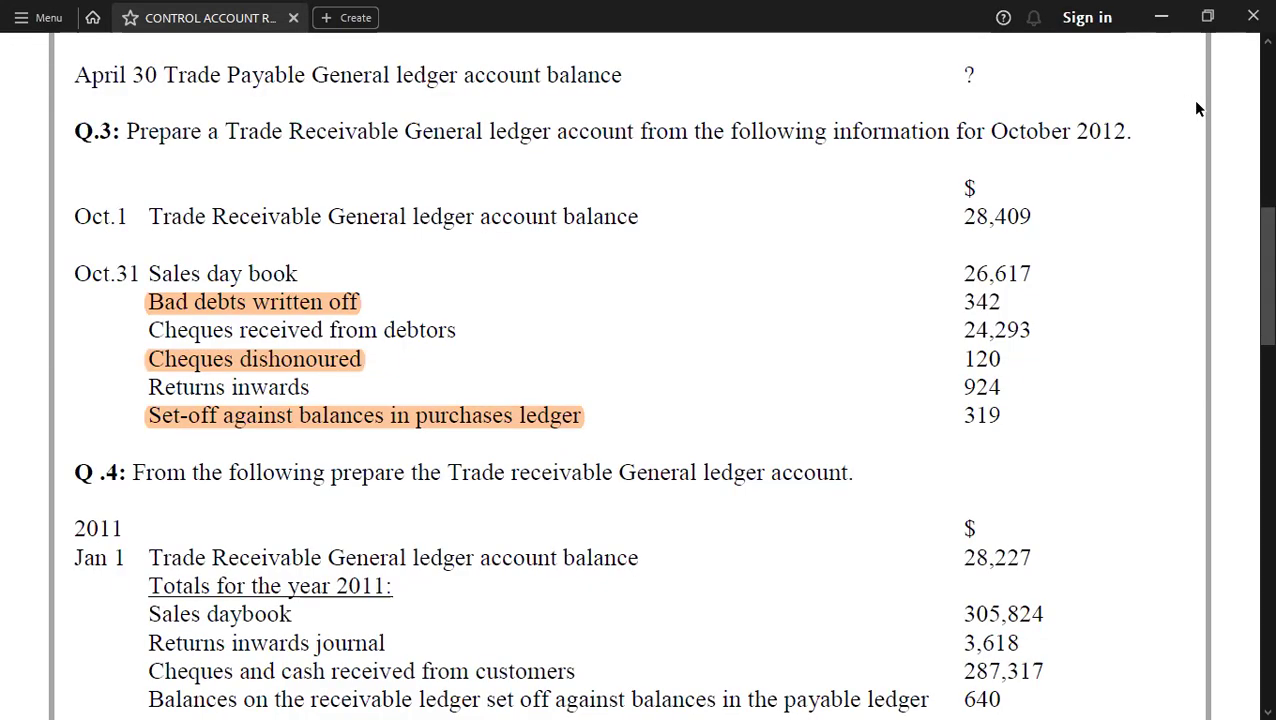
{"action": "scroll", "coordinate": [1196, 107], "scroll_direction": "up", "scroll_amount": 1}
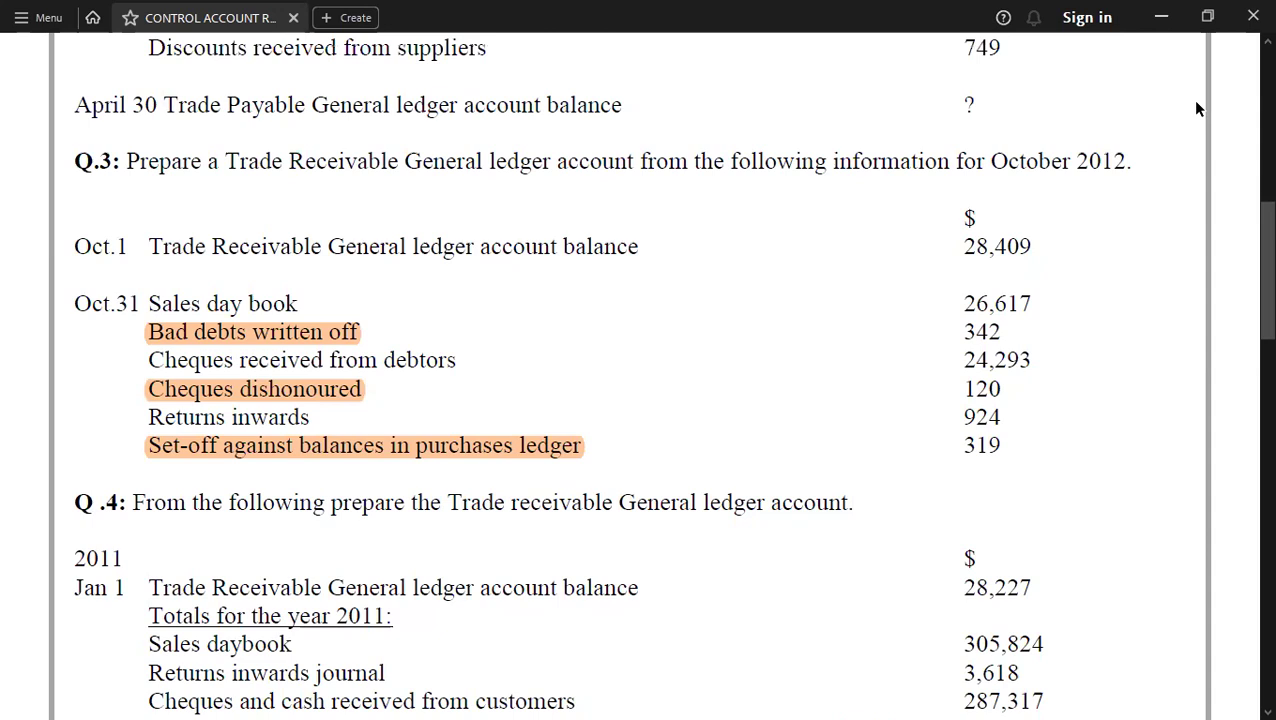
{"action": "key", "text": "alt+Tab"}
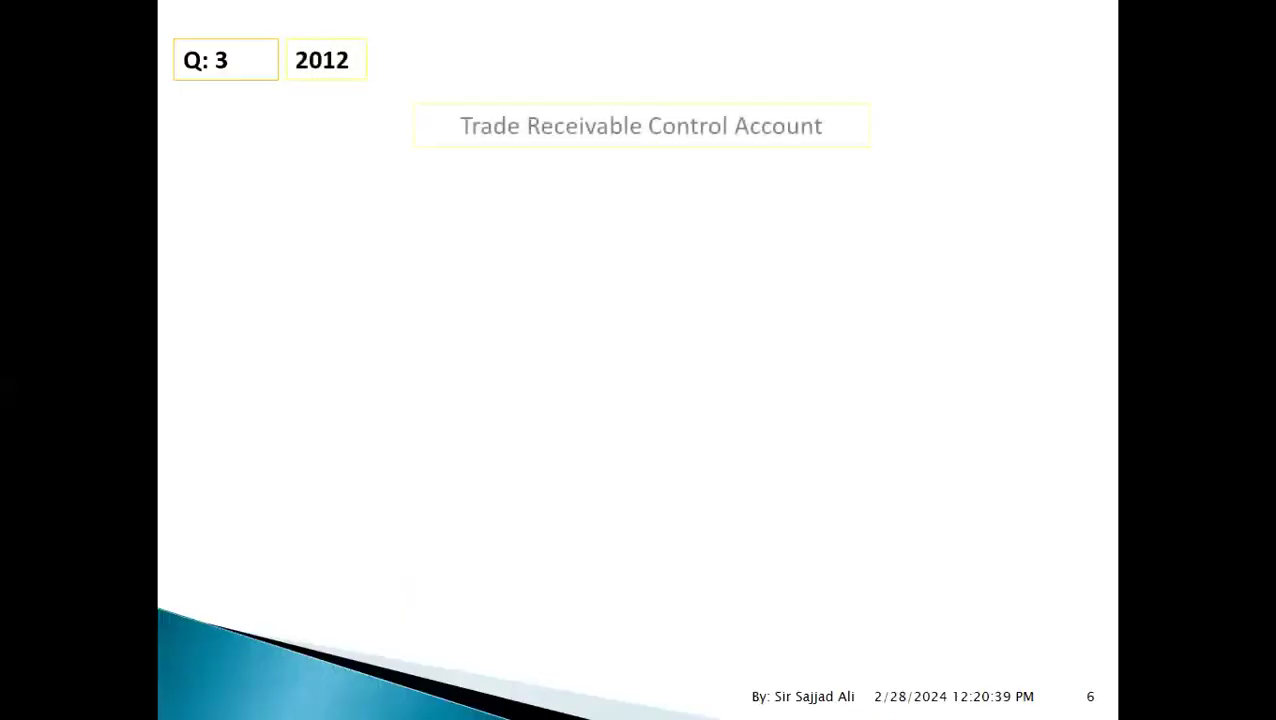
{"action": "key", "text": "alt+Tab"}
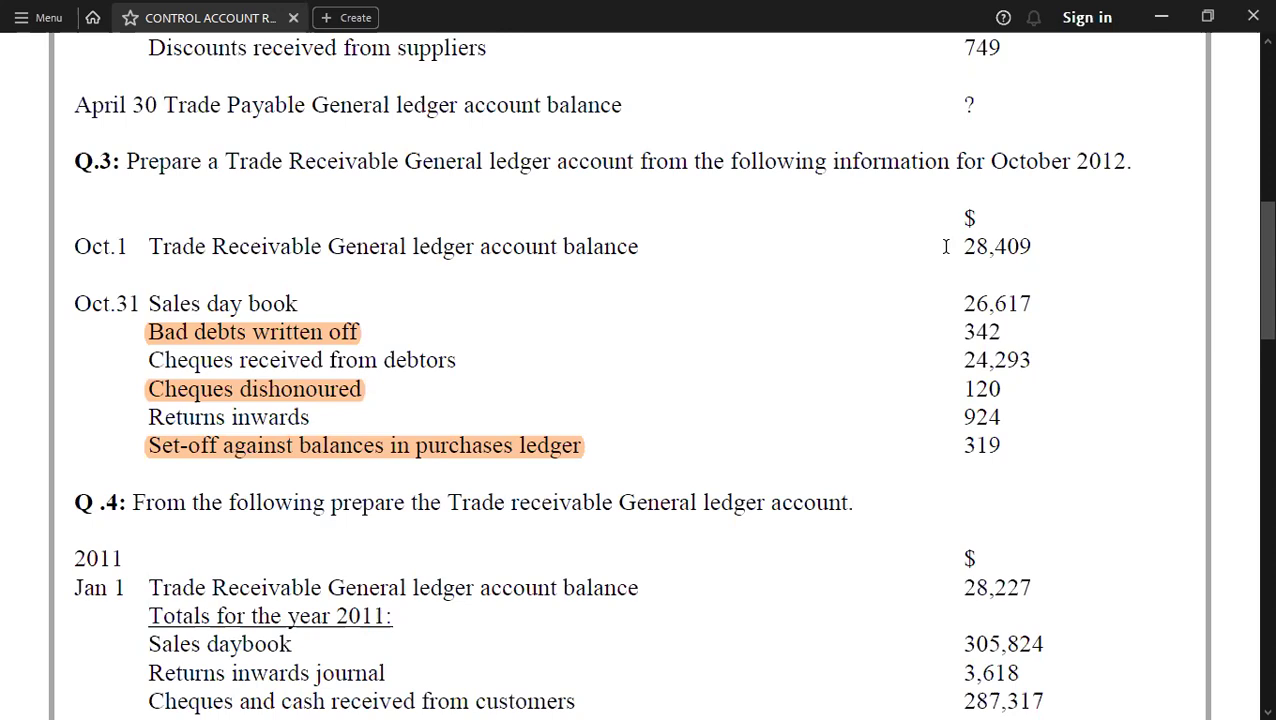
{"action": "key", "text": "alt+Tab"}
{"action": "key", "text": "Right"}
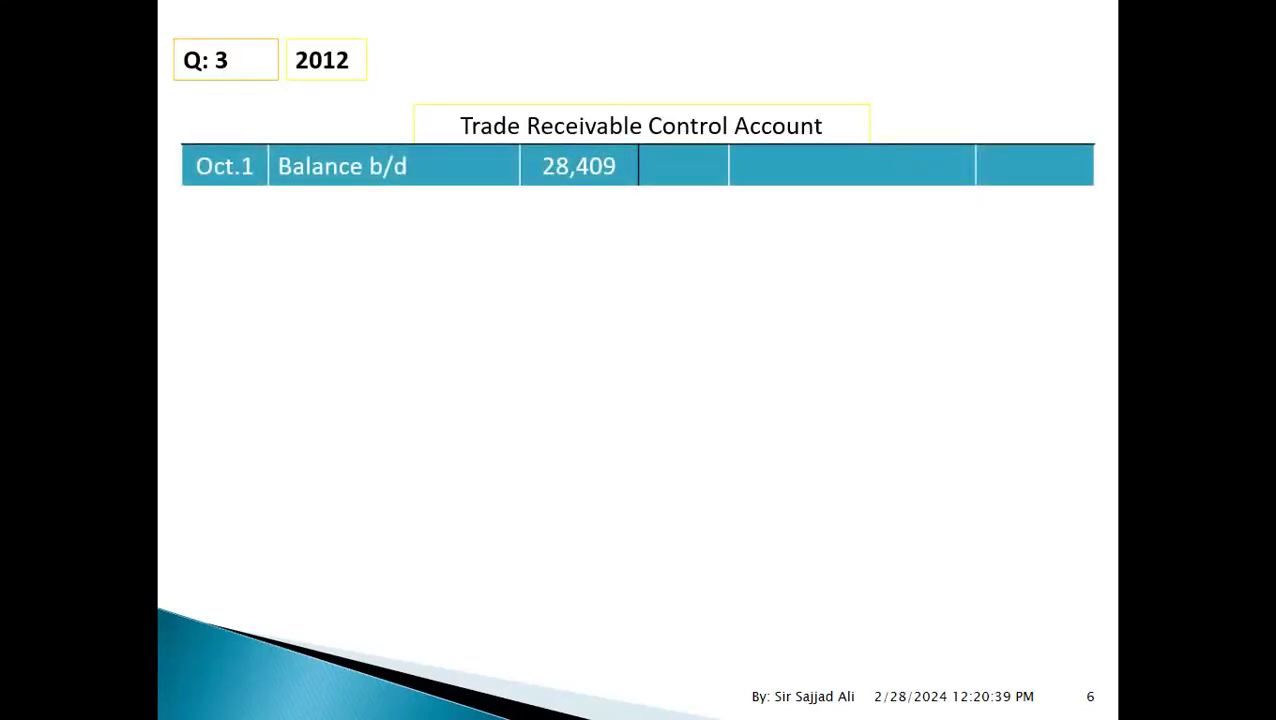
{"action": "key", "text": "alt+Tab"}
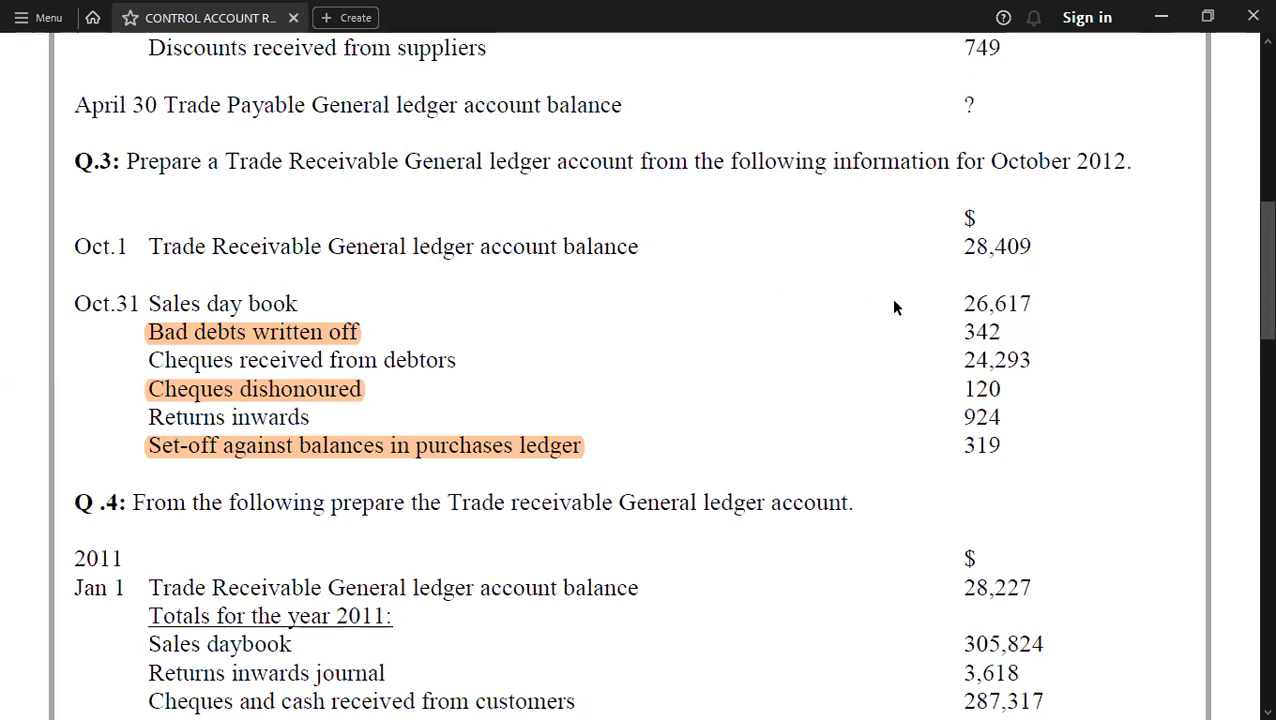
Reveal the Sales, Bad debts and Bank entries on the Q.3 answer slide, checking each against the question PDF
{"action": "left_click", "coordinate": [955, 303]}
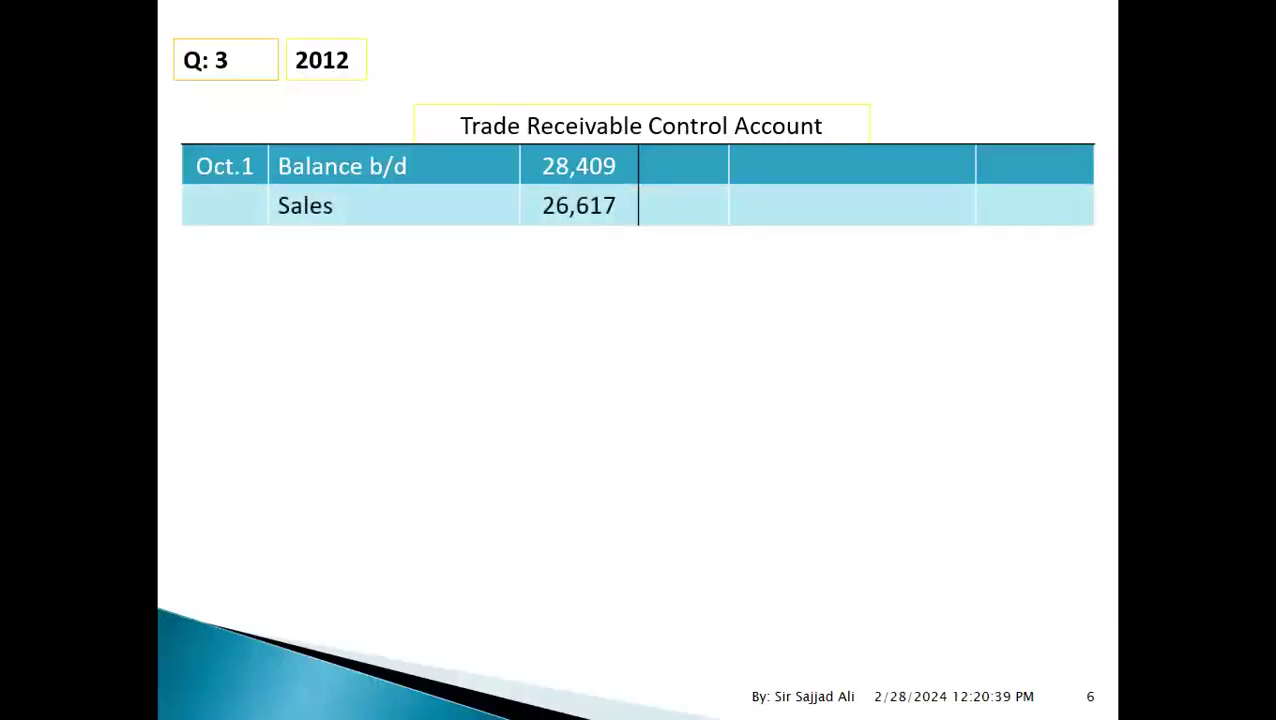
{"action": "key", "text": "alt+Tab"}
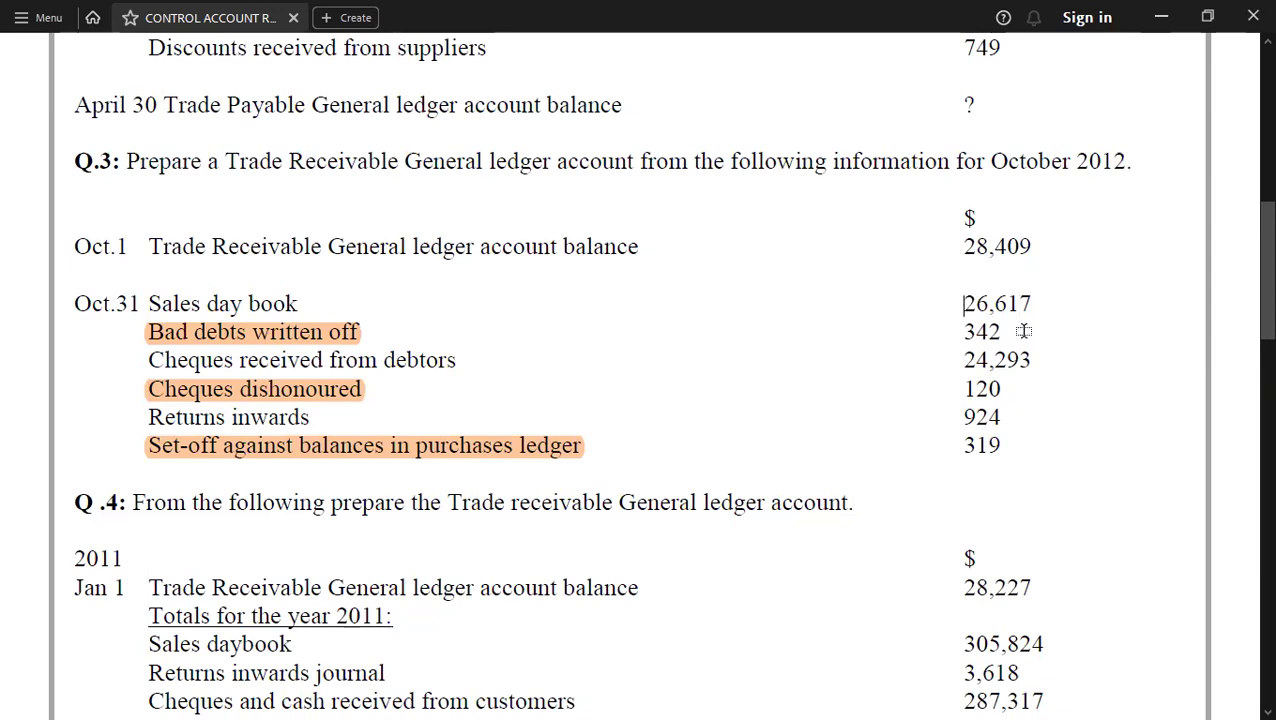
{"action": "key", "text": "alt+Tab"}
{"action": "key", "text": "Right"}
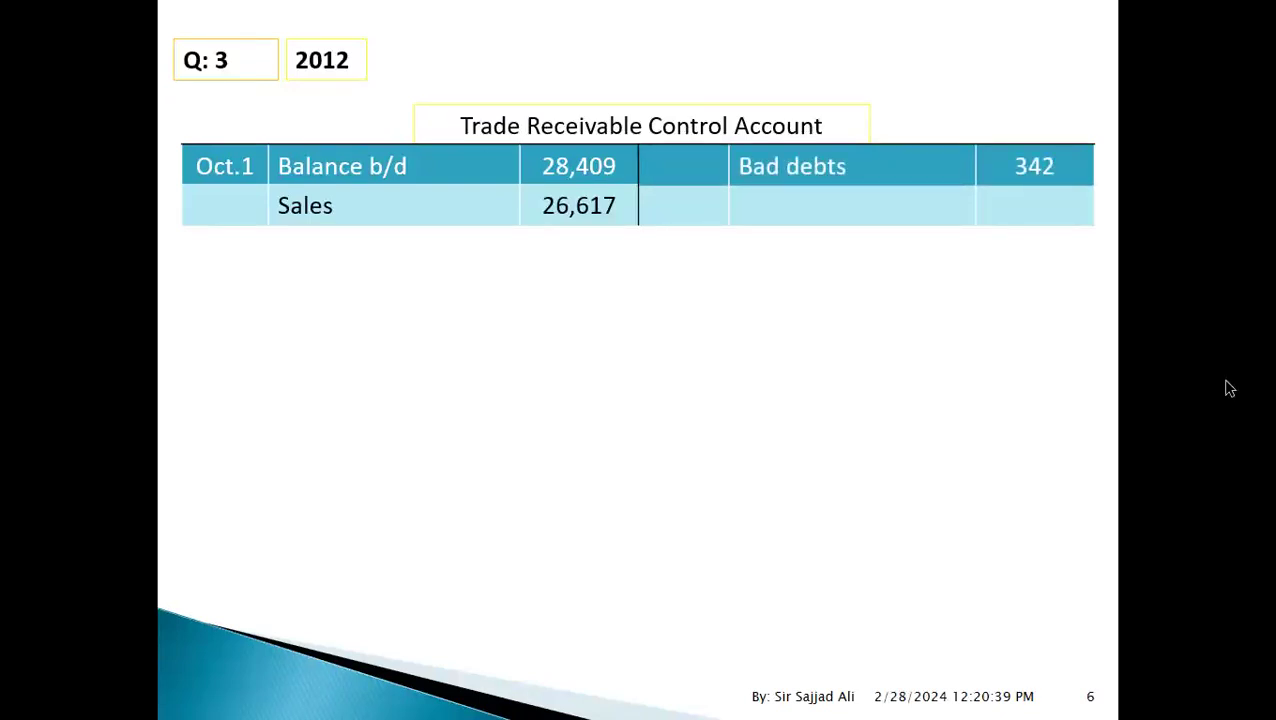
{"action": "key", "text": "alt+Tab"}
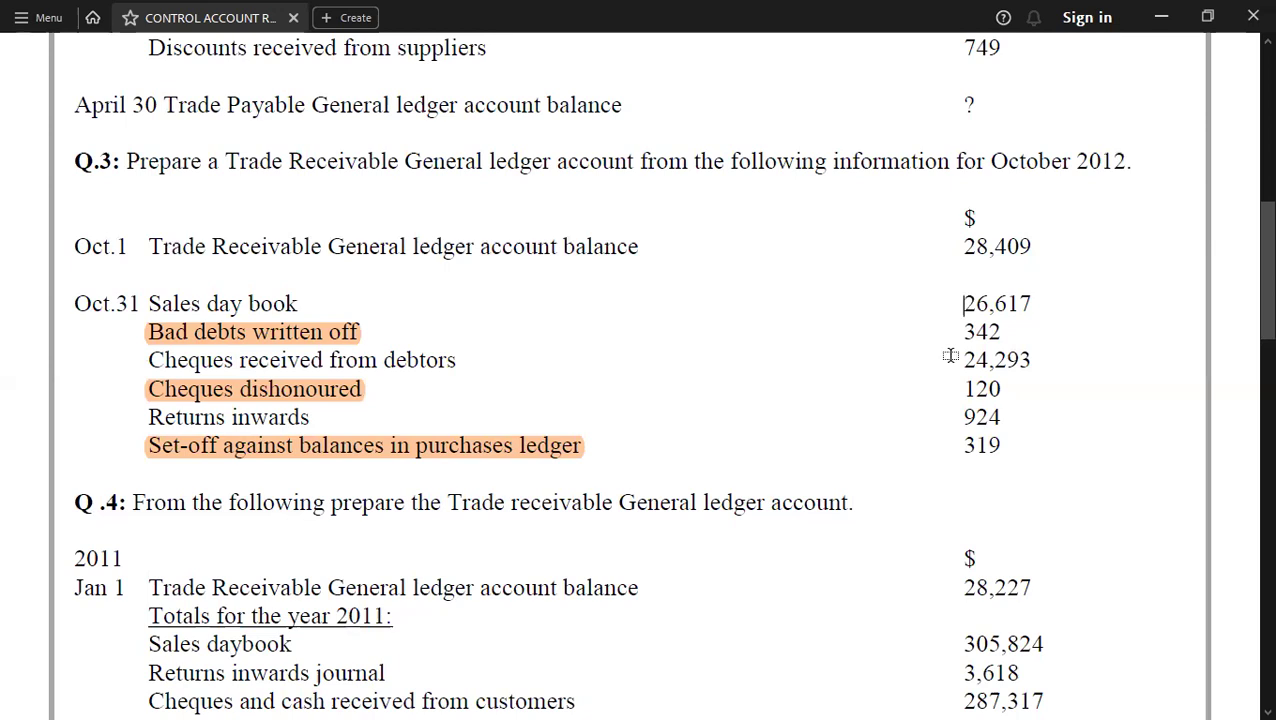
{"action": "key", "text": "alt+Tab"}
{"action": "key", "text": "Right"}
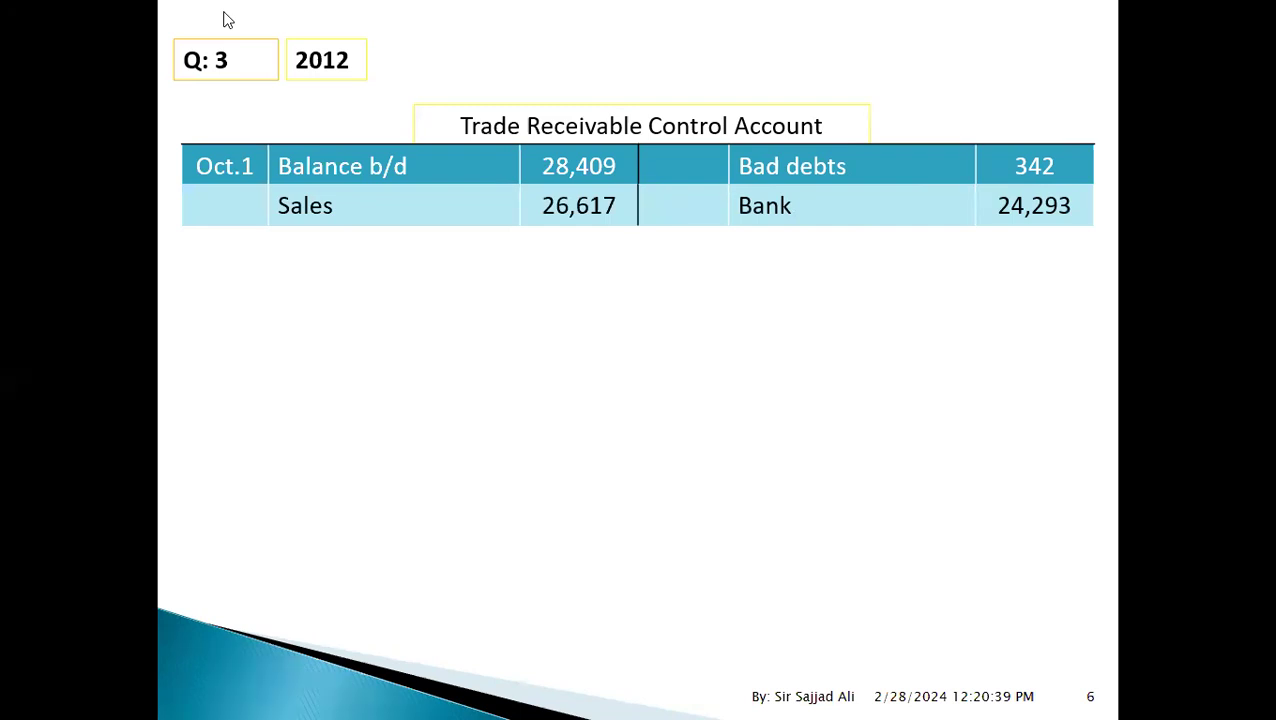
Switch to the Excel workbook and enter the Q.3 opening balance, with B/D in C2238 and 28409 in D2238
{"action": "key", "text": "alt+Tab"}
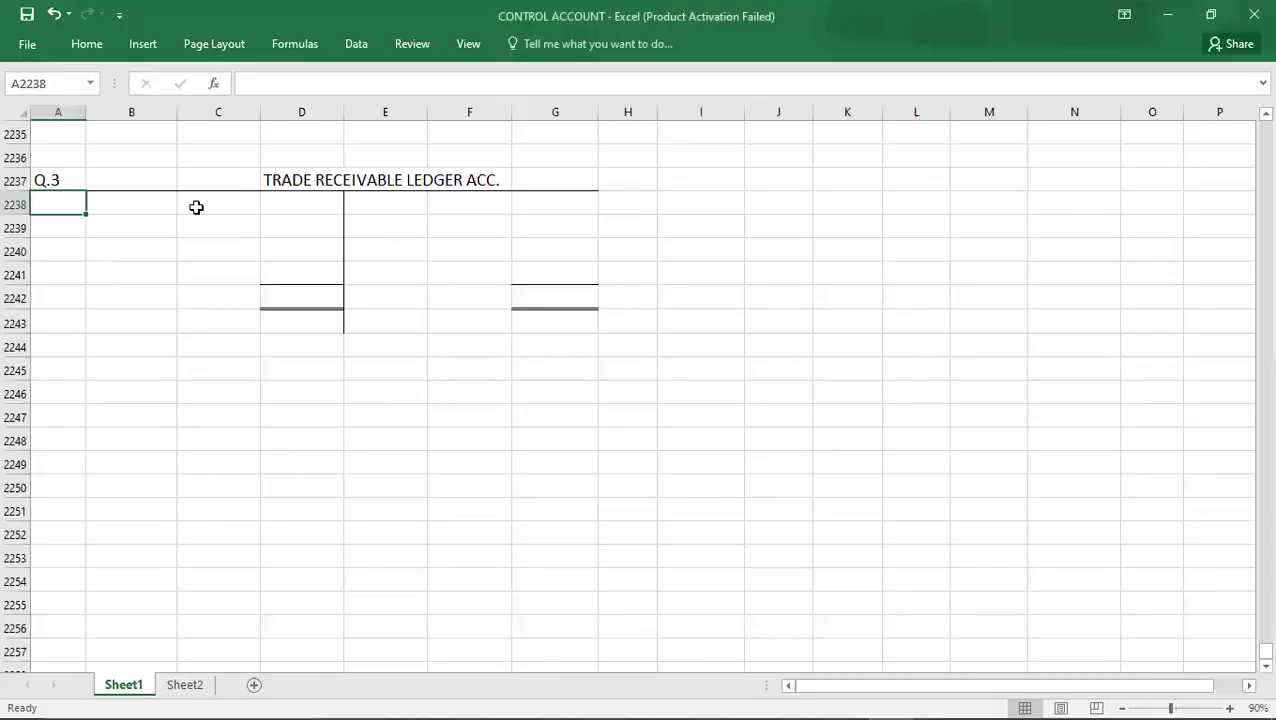
{"action": "key", "text": "alt+Tab"}
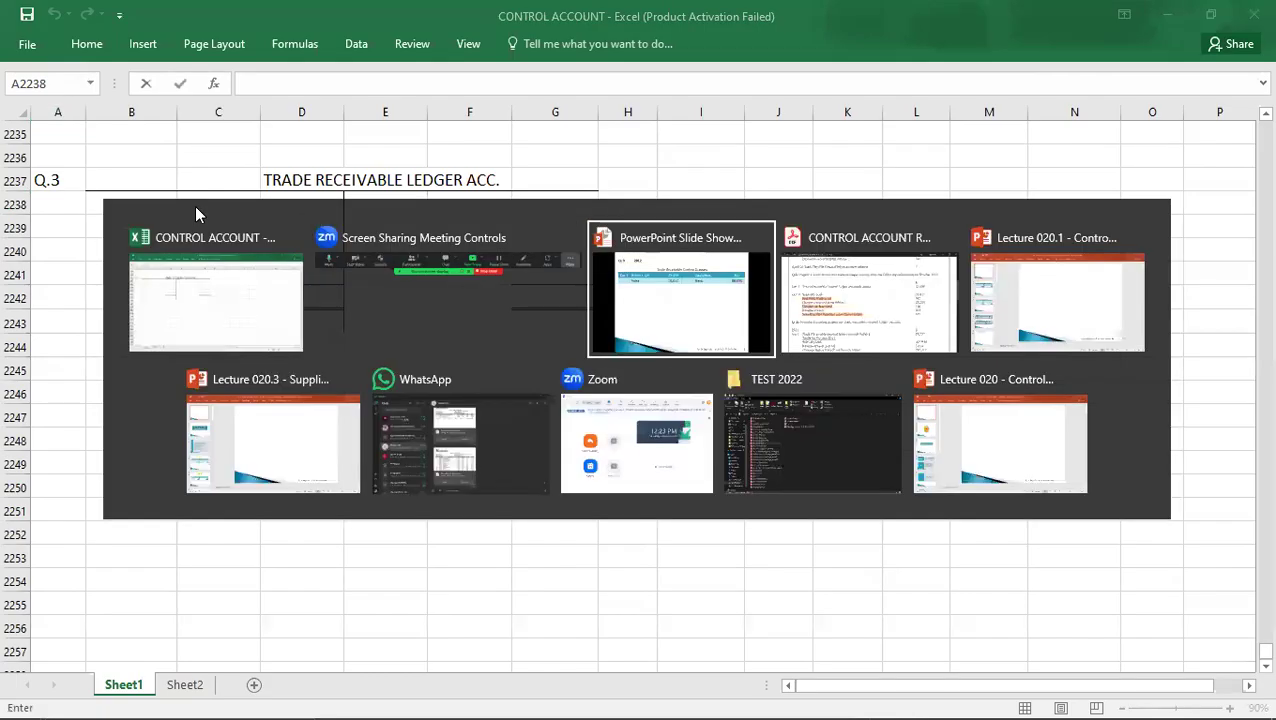
{"action": "key", "text": "alt+Tab"}
{"action": "key", "text": "alt+Tab"}
{"action": "key", "text": "alt+Tab"}
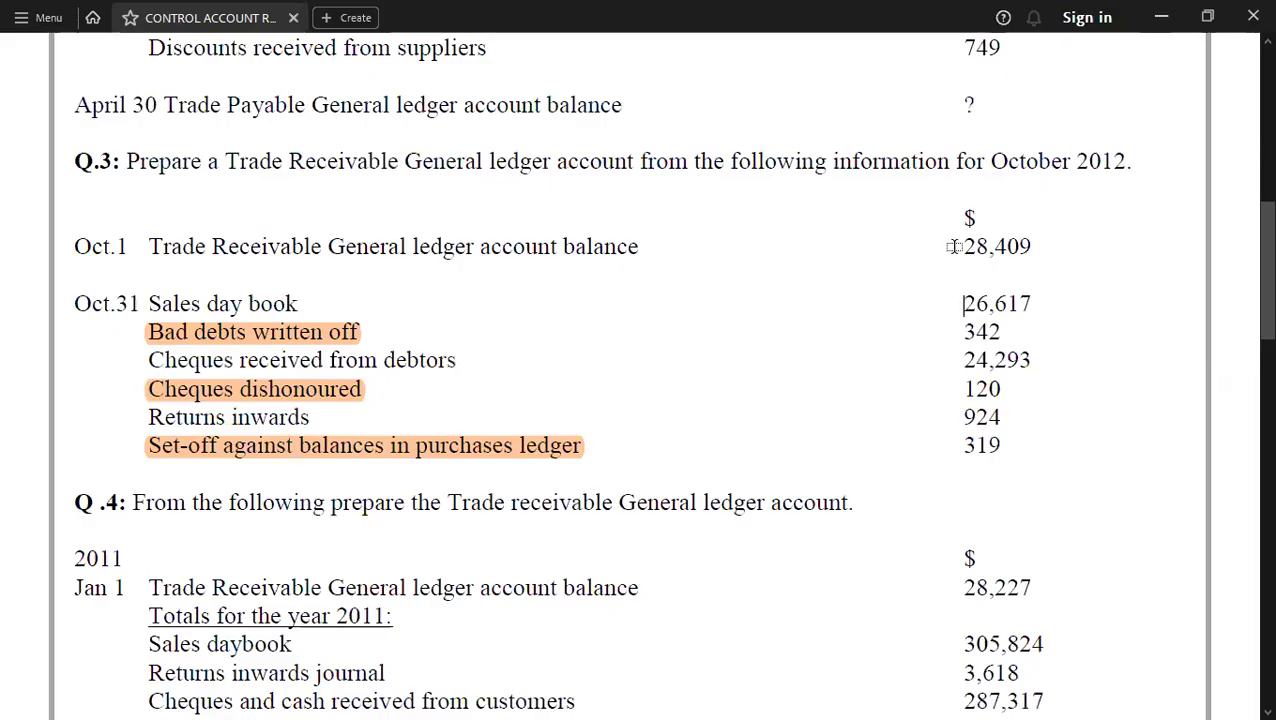
{"action": "key", "text": "alt+Tab"}
{"action": "key", "text": "alt+Tab"}
{"action": "key", "text": "Right"}
{"action": "key", "text": "Right"}
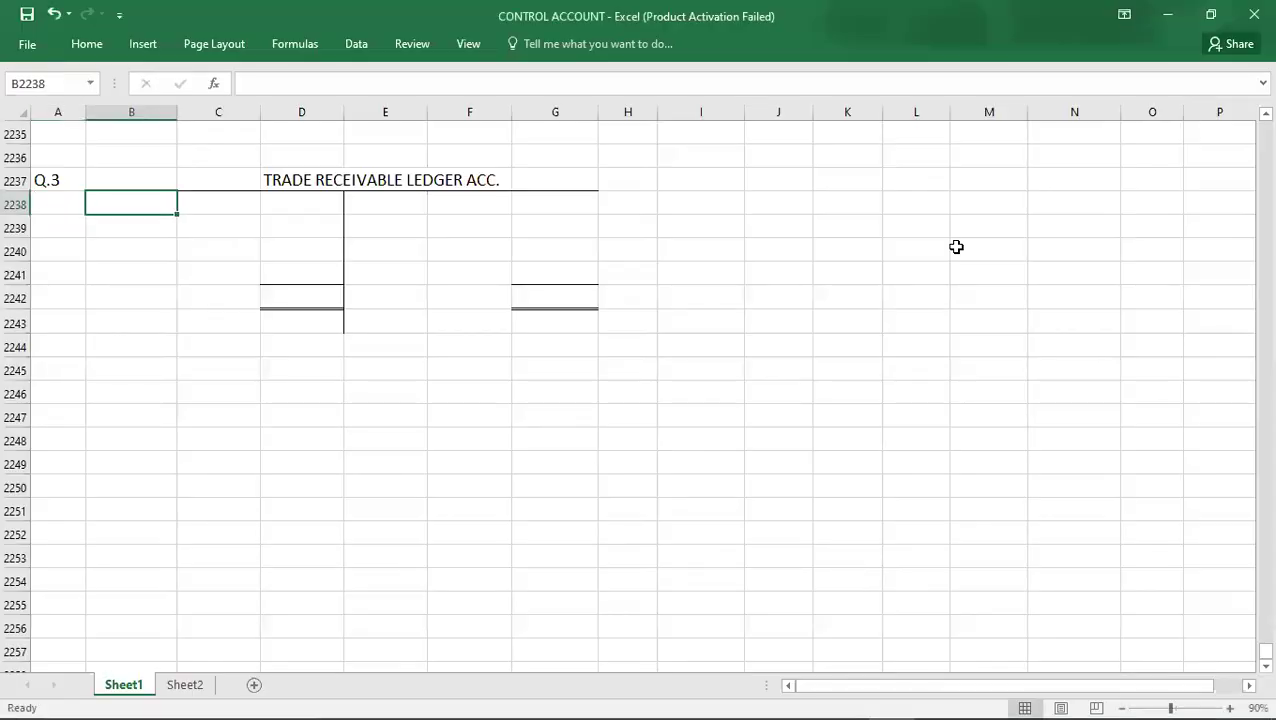
{"action": "type", "text": "B/D"}
{"action": "key", "text": "Right"}
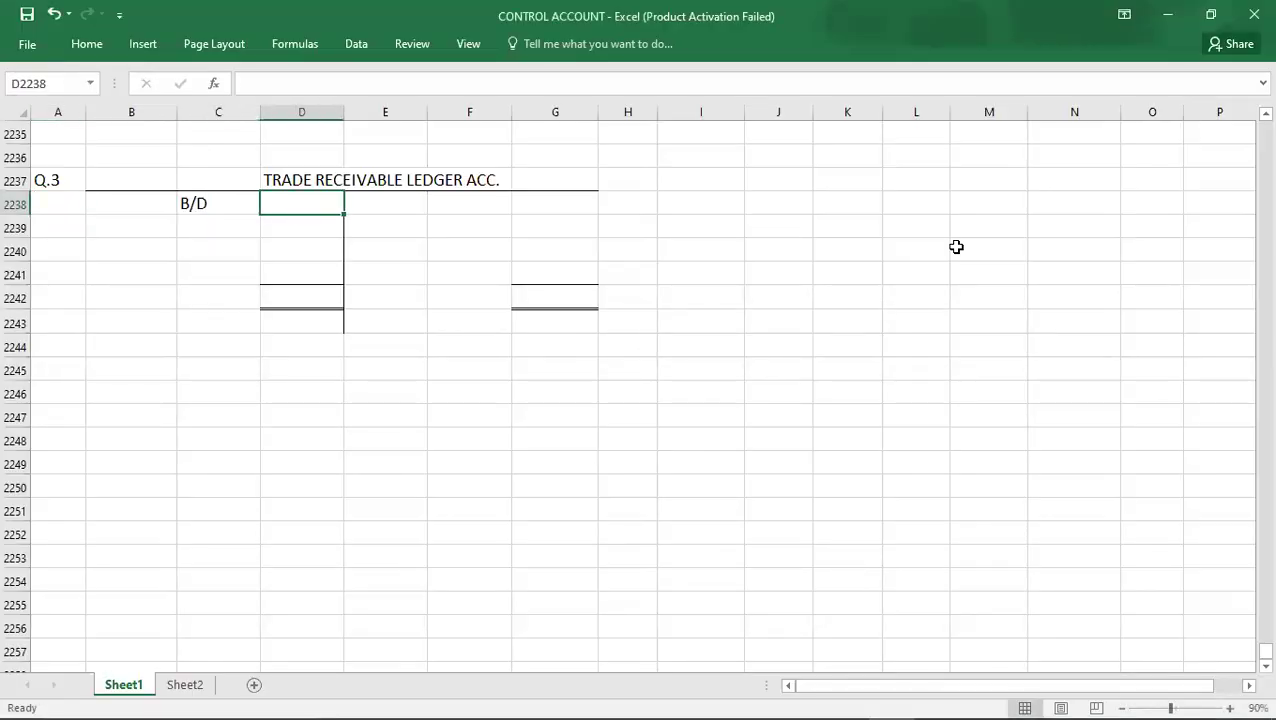
{"action": "type", "text": "28409"}
{"action": "key", "text": "Return"}
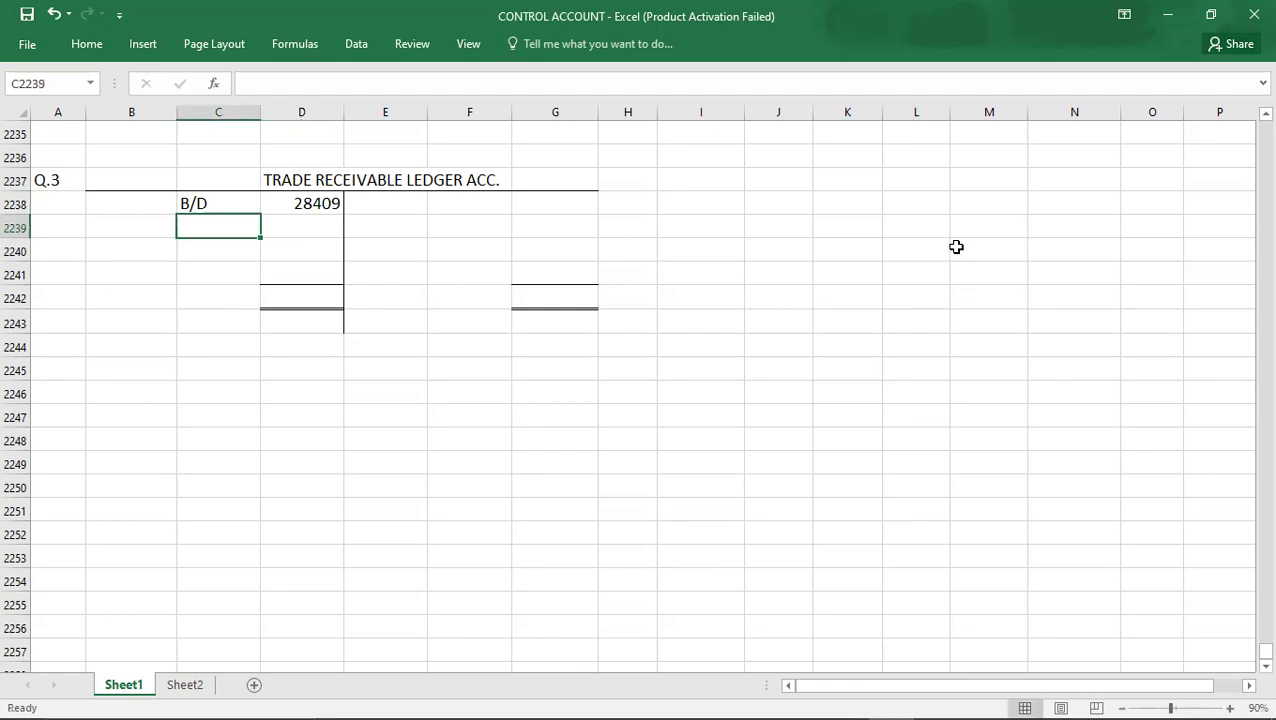
Look up the sales day book figure in the question PDF and enter 26617 as a debit in D2239
{"action": "key", "text": "alt+Tab"}
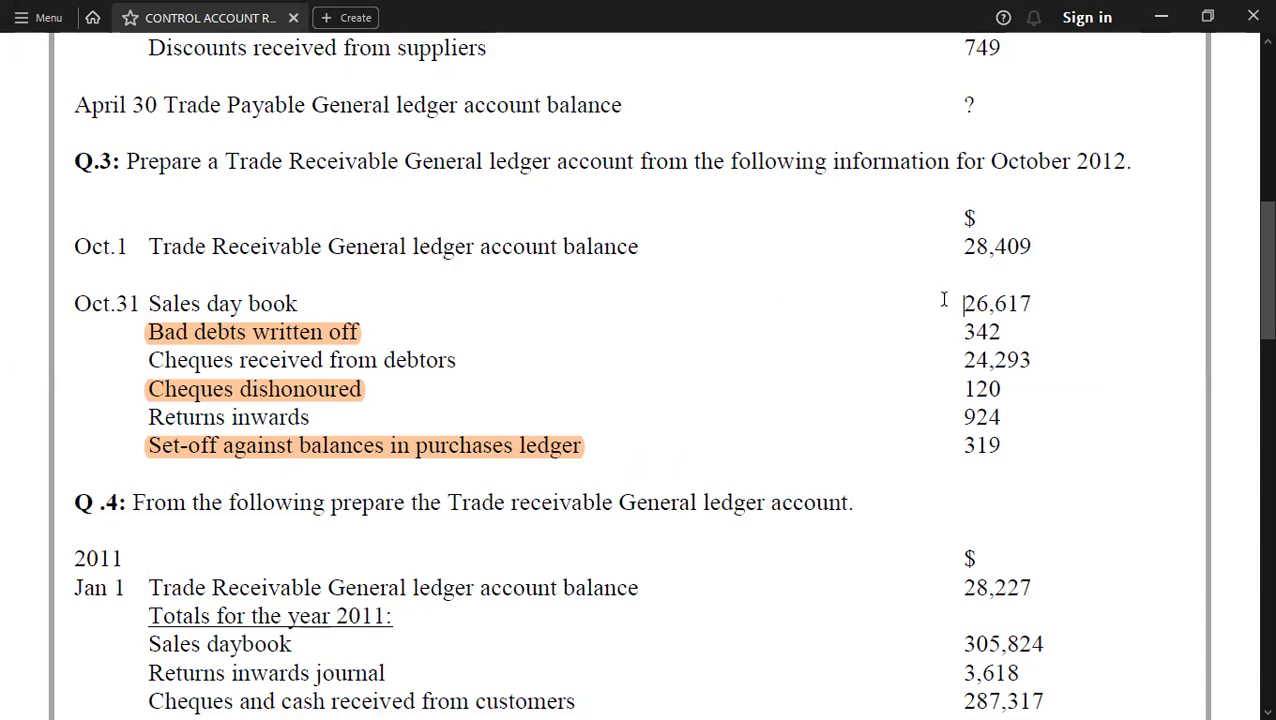
{"action": "key", "text": "alt+Tab"}
{"action": "key", "text": "Right"}
{"action": "type", "text": "26617"}
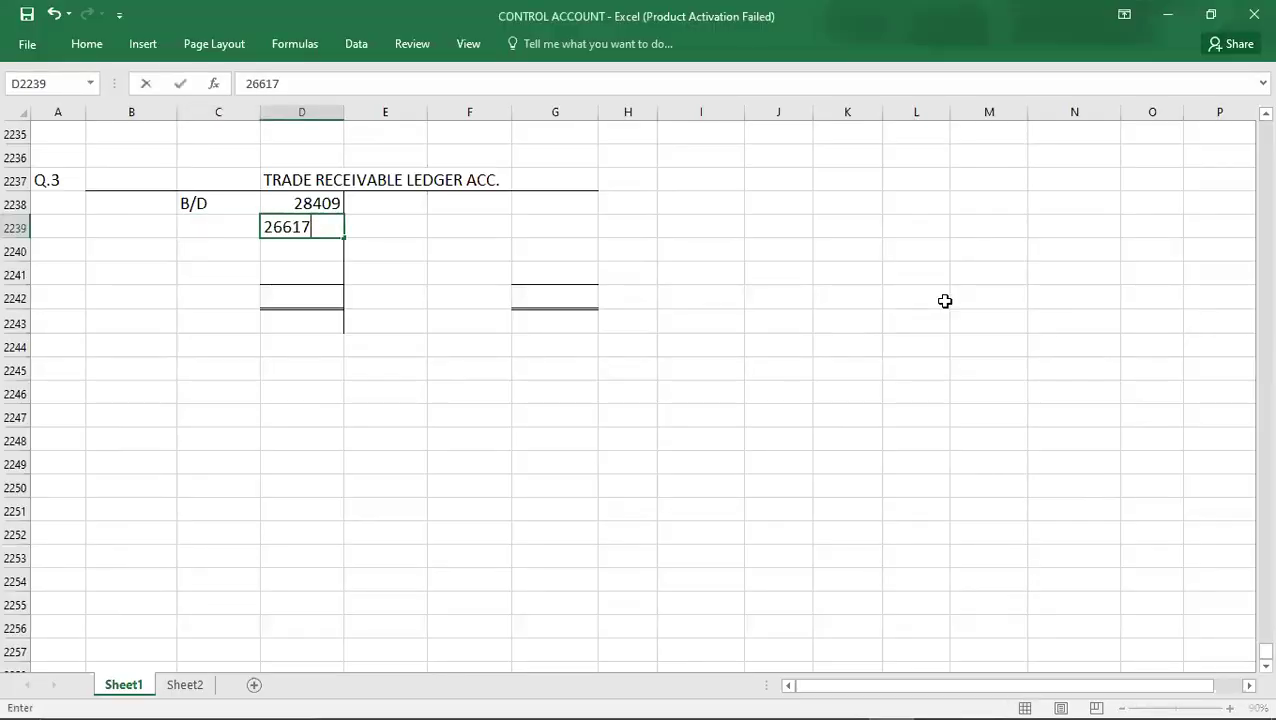
{"action": "key", "text": "Return"}
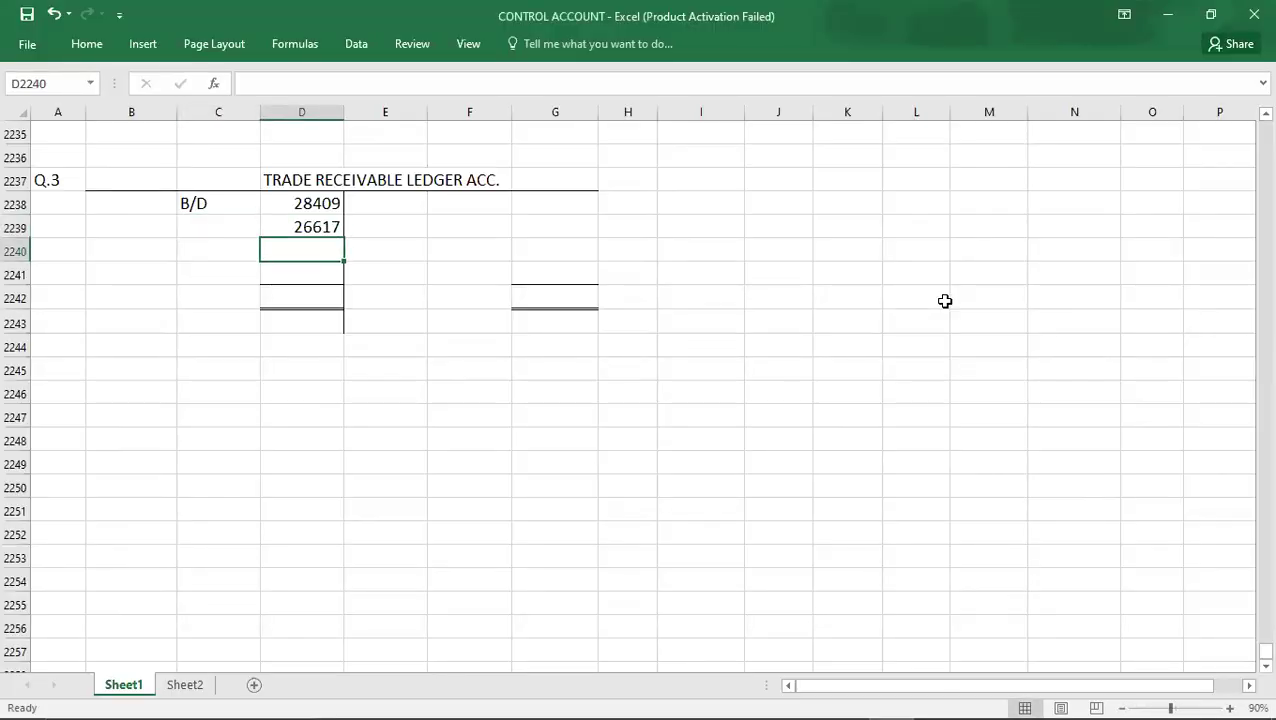
Look up the bad debts written off in the question PDF and enter 342 as a credit in G2238
{"action": "key", "text": "alt+Tab"}
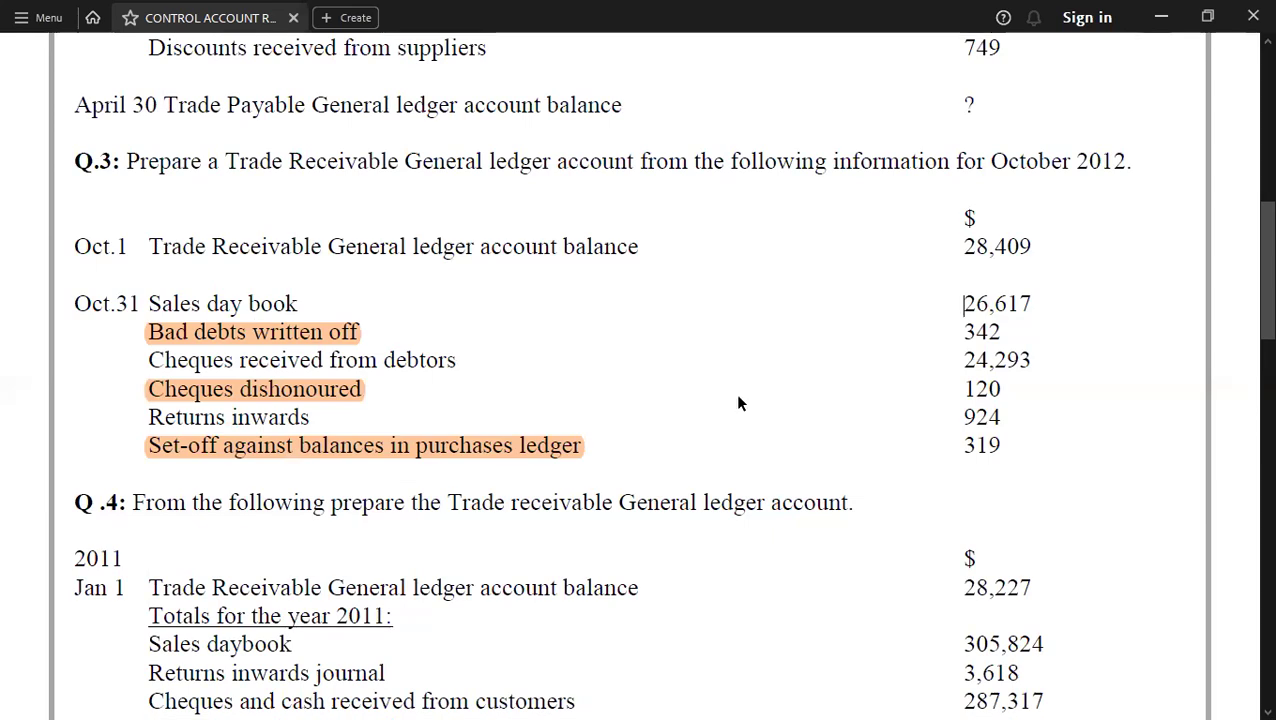
{"action": "left_click", "coordinate": [963, 332]}
{"action": "key", "text": "alt+Tab"}
{"action": "key", "text": "Right"}
{"action": "key", "text": "Up"}
{"action": "key", "text": "Up"}
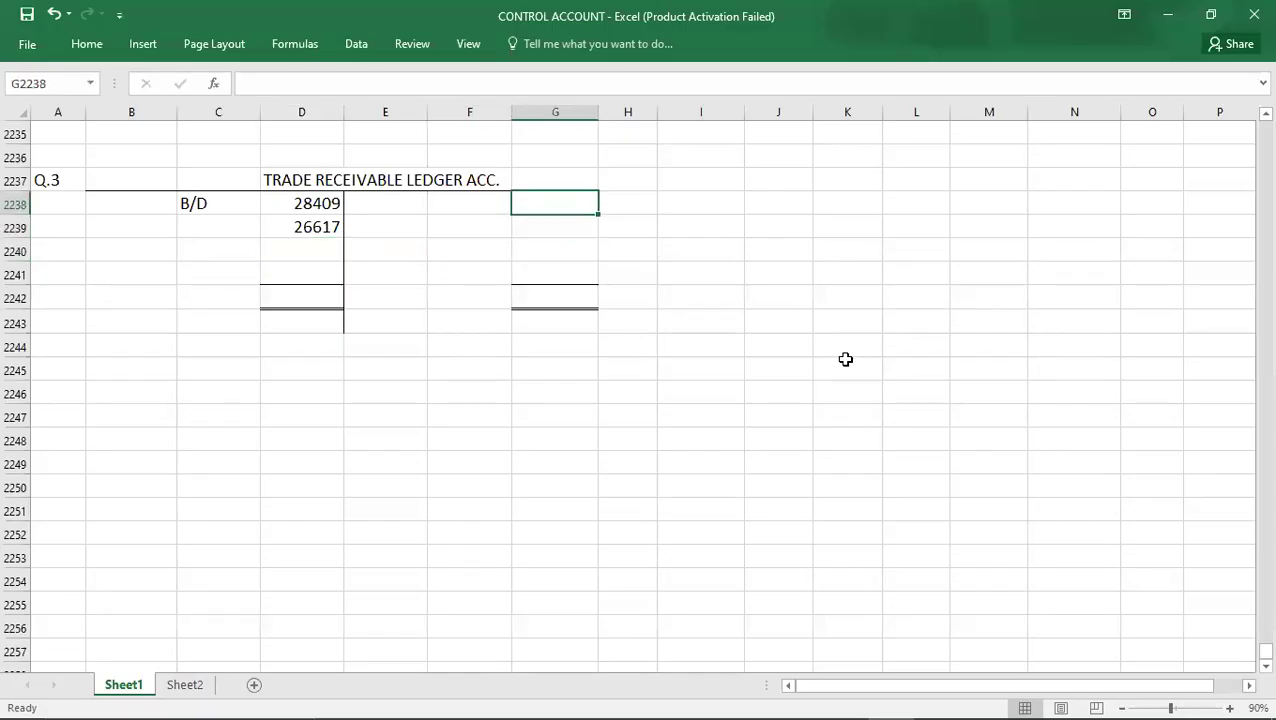
{"action": "type", "text": "342"}
{"action": "key", "text": "Return"}
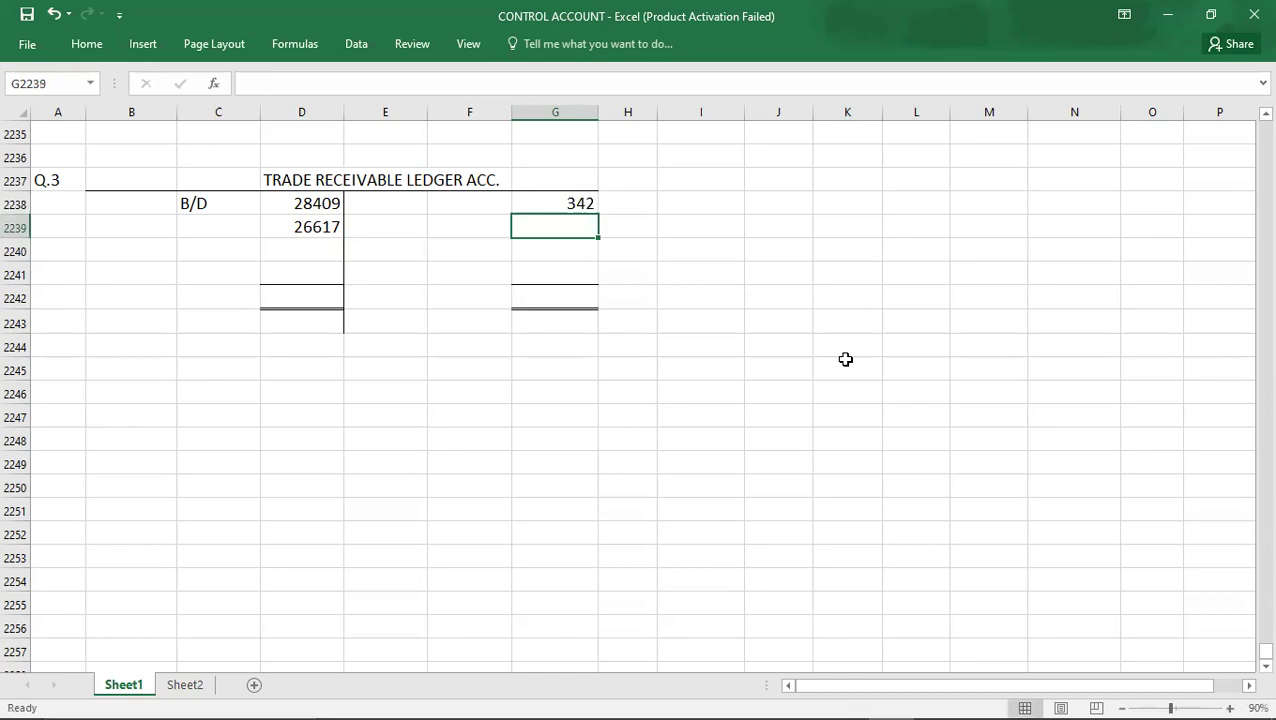
Look up the cheques received from debtors in the question PDF and enter 24293 as a credit in G2239
{"action": "key", "text": "alt+Tab"}
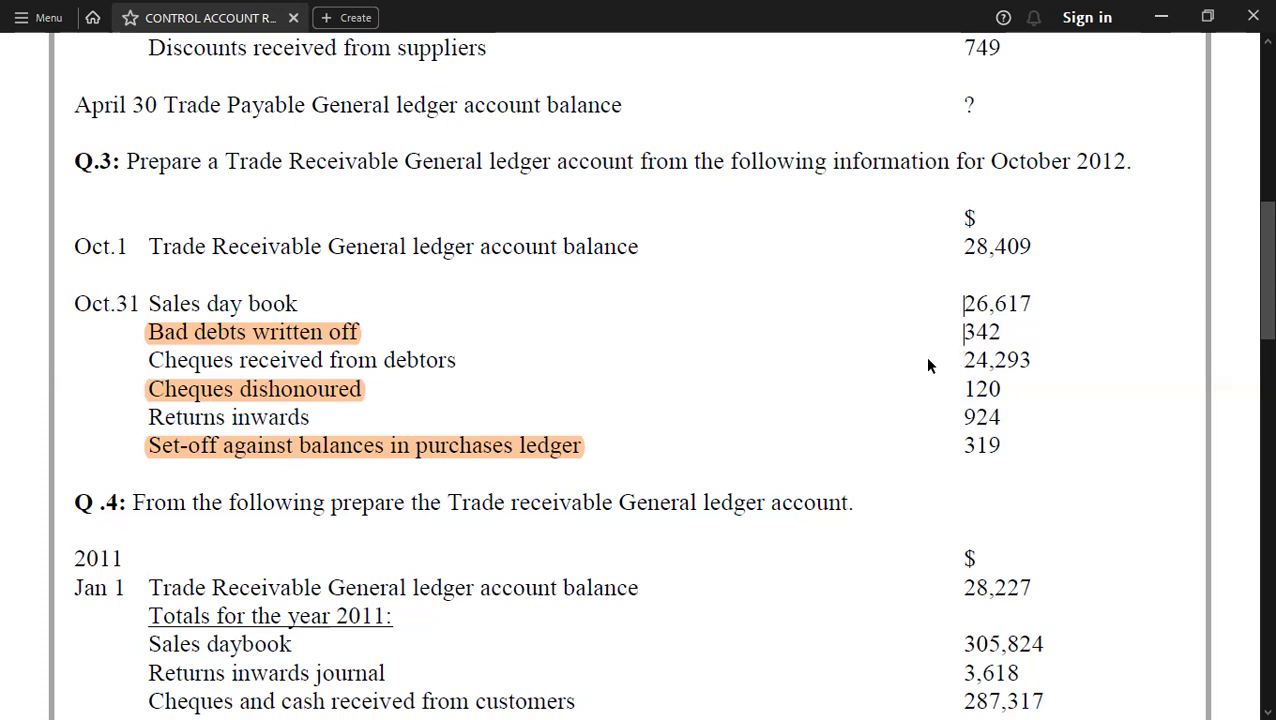
{"action": "key", "text": "alt+Tab"}
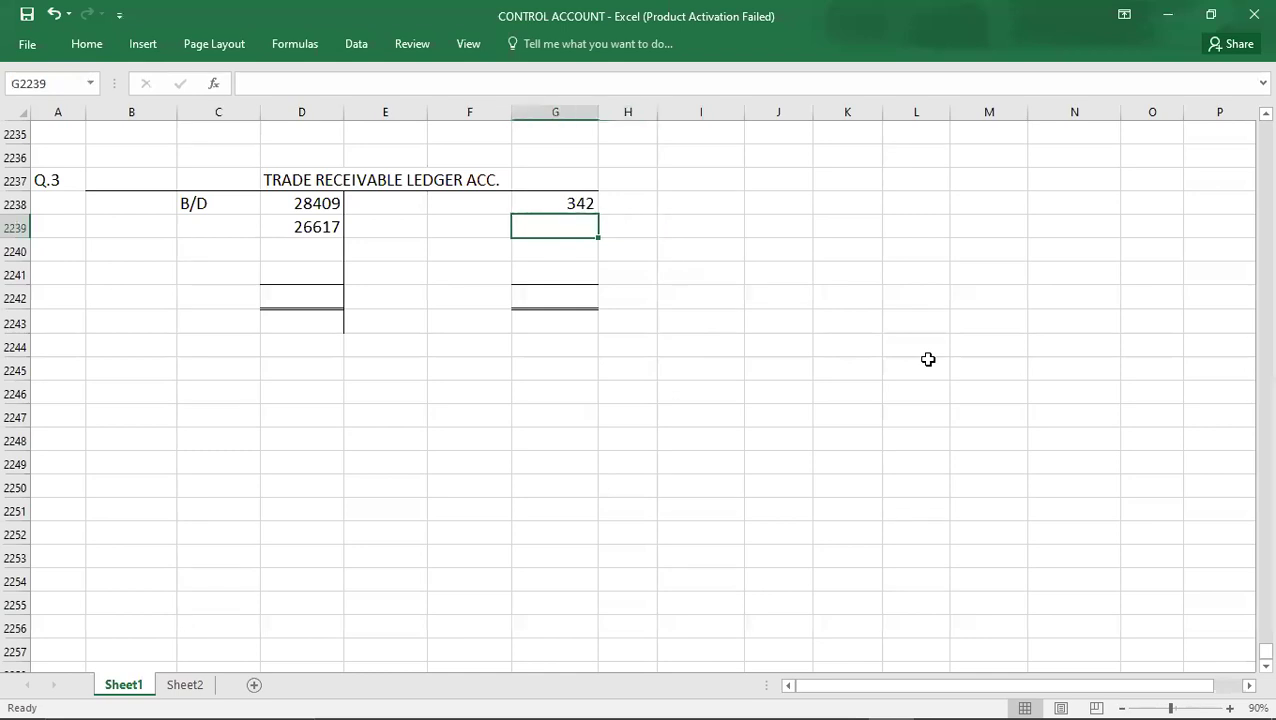
{"action": "type", "text": "24293"}
{"action": "key", "text": "Return"}
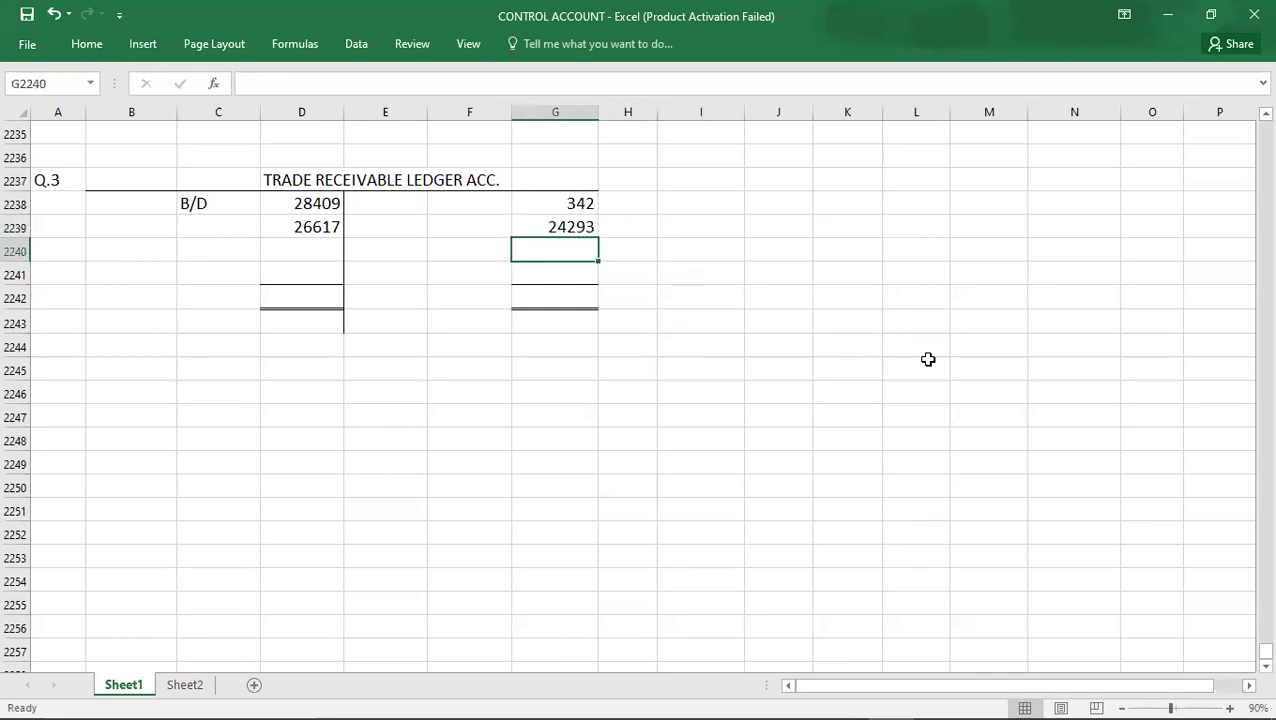
Look up the dishonoured cheques in the question PDF and enter 120 as a debit in D2240
{"action": "key", "text": "alt+Tab"}
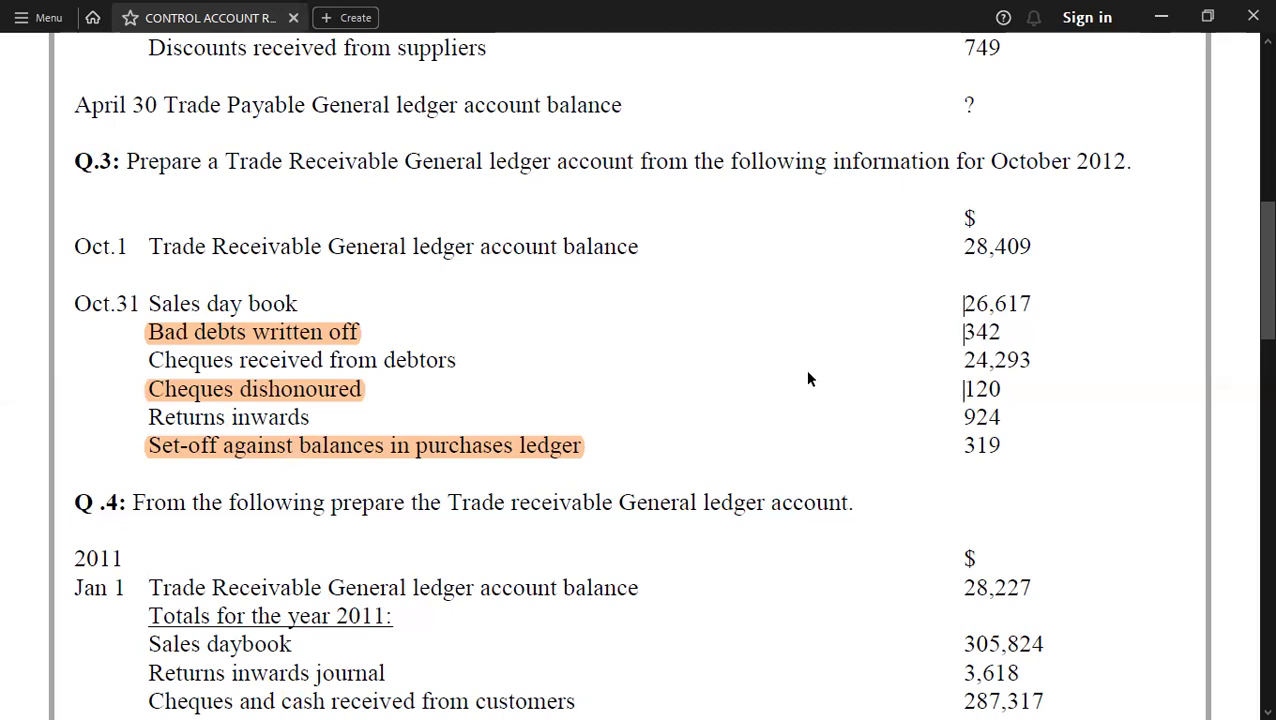
{"action": "key", "text": "alt+Tab"}
{"action": "key", "text": "Left"}
{"action": "key", "text": "Left"}
{"action": "key", "text": "Left"}
{"action": "type", "text": "120"}
{"action": "key", "text": "Return"}
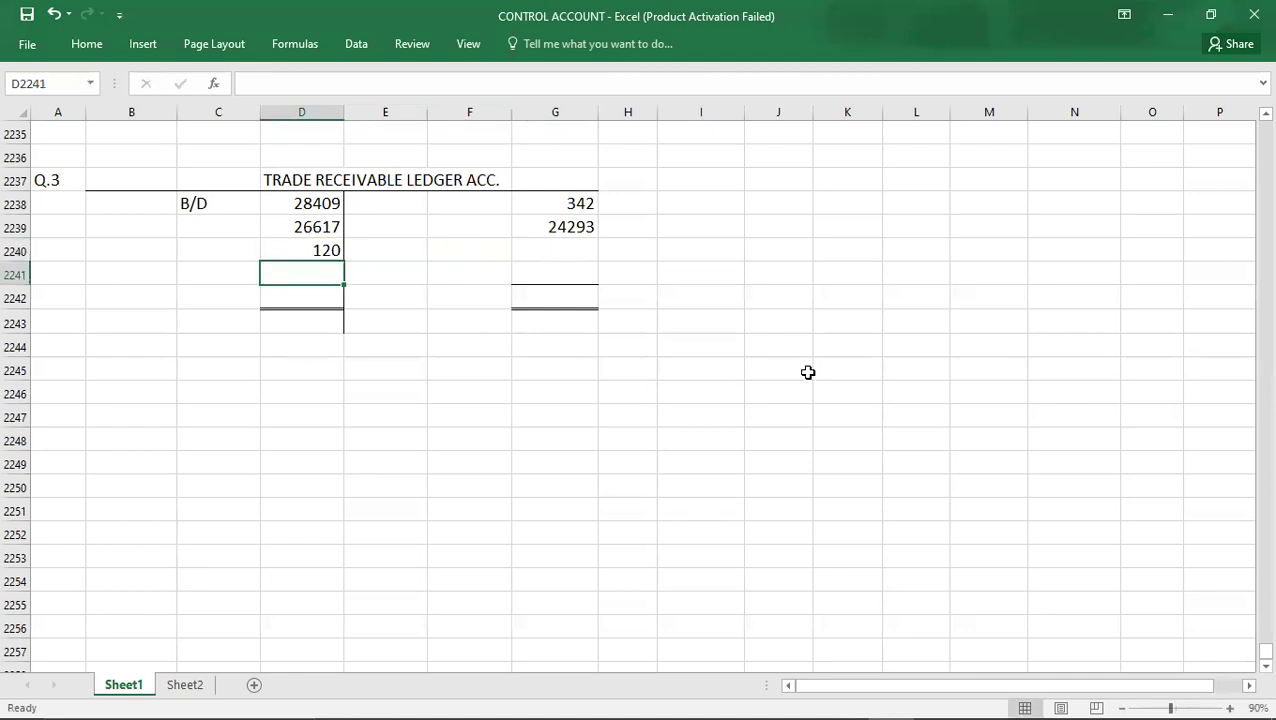
Look up the returns inwards in the question PDF and enter 924 as a credit in G2240
{"action": "key", "text": "alt+Tab"}
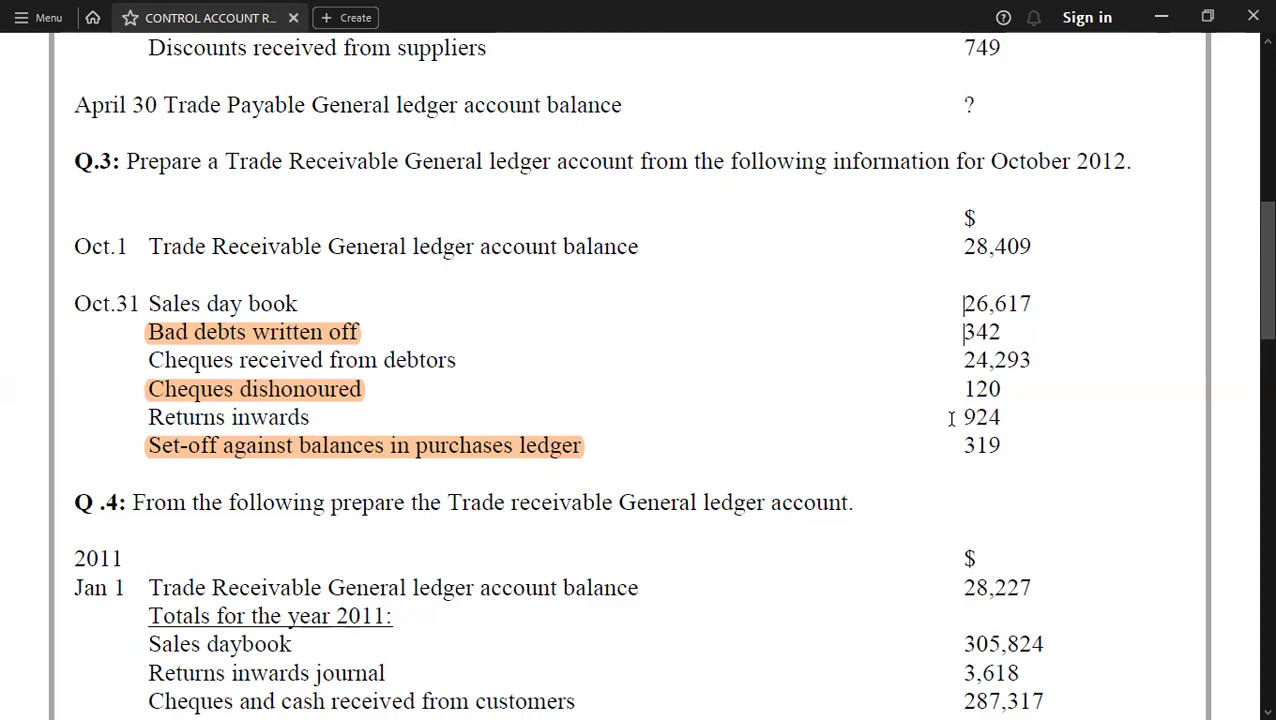
{"action": "key", "text": "alt+Tab"}
{"action": "key", "text": "Right"}
{"action": "key", "text": "Right"}
{"action": "key", "text": "Right"}
{"action": "key", "text": "Up"}
{"action": "type", "text": "924"}
{"action": "key", "text": "Return"}
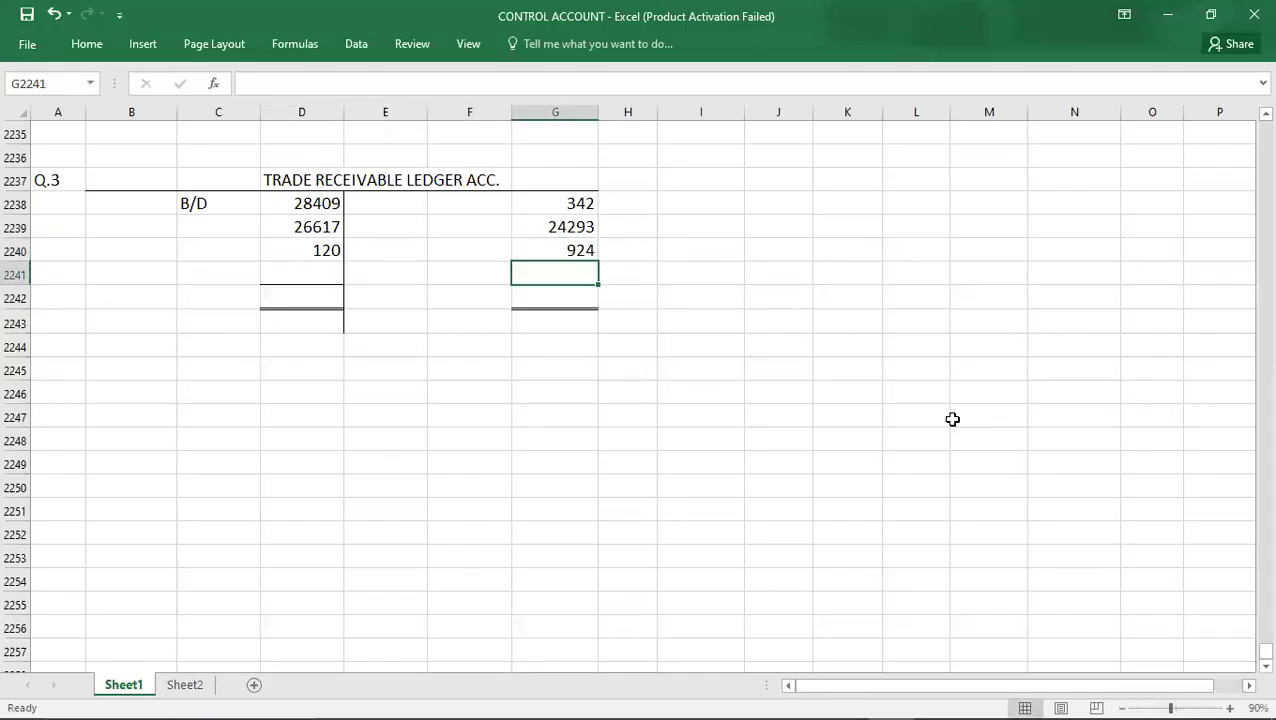
Check the set-off item in the question PDF and insert an entire row above row 2242 in the Q.3 ledger account
{"action": "key", "text": "alt+Tab"}
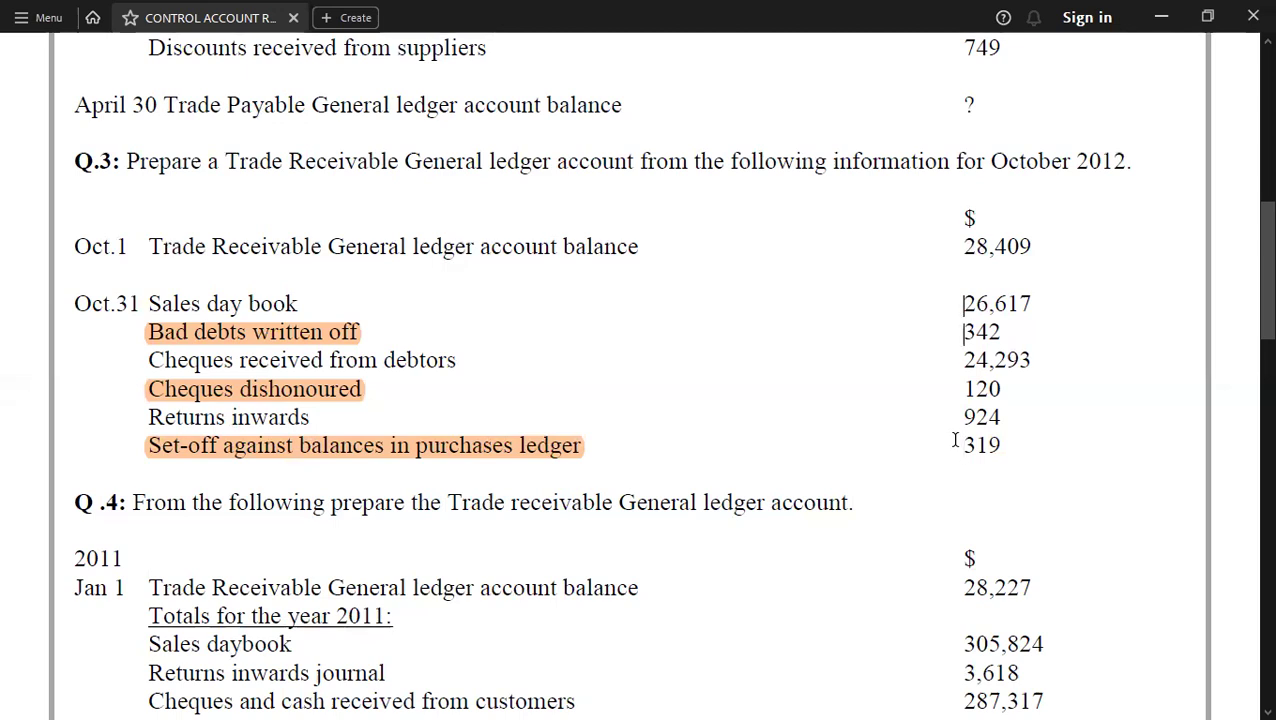
{"action": "key", "text": "alt+Tab"}
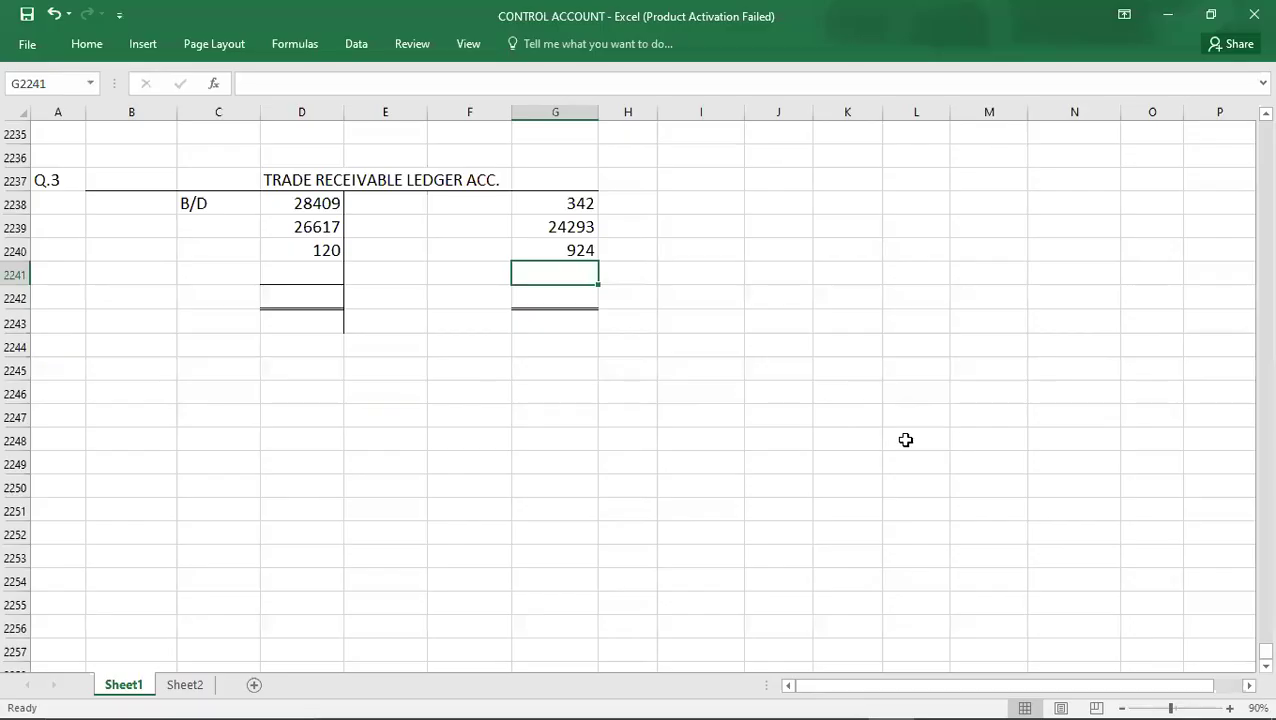
{"action": "left_click", "coordinate": [48, 299]}
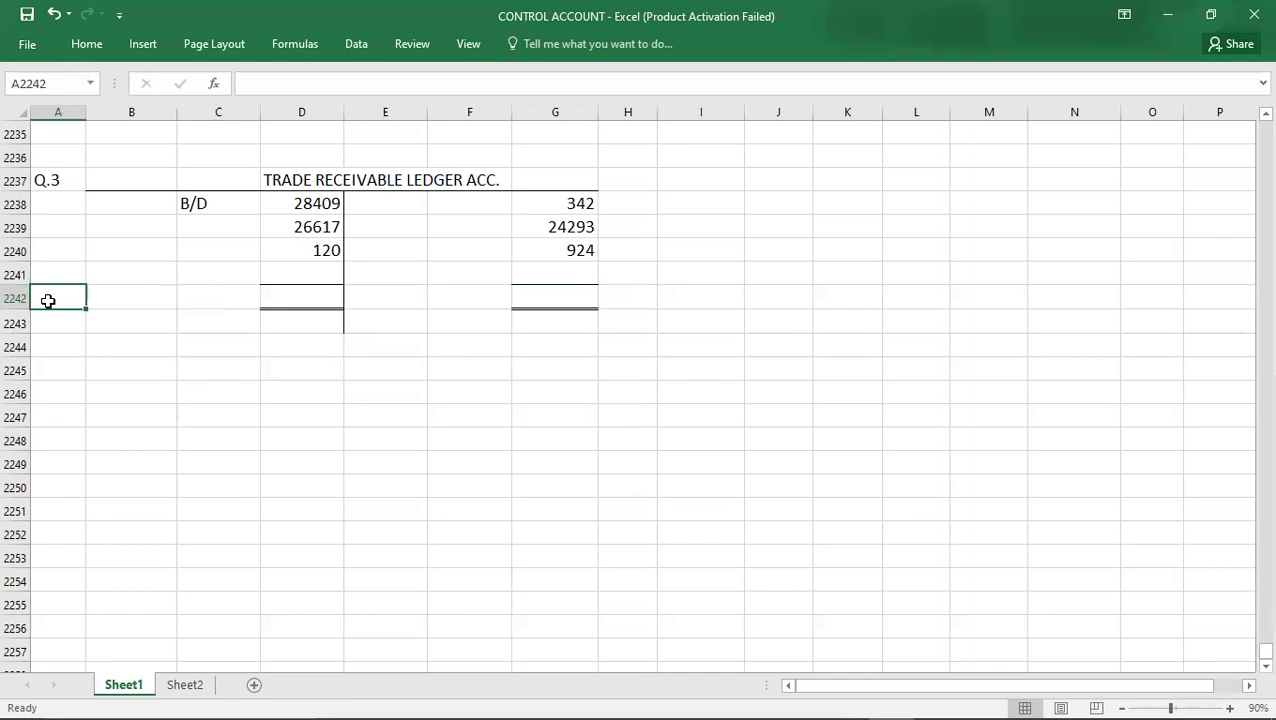
{"action": "right_click", "coordinate": [48, 300]}
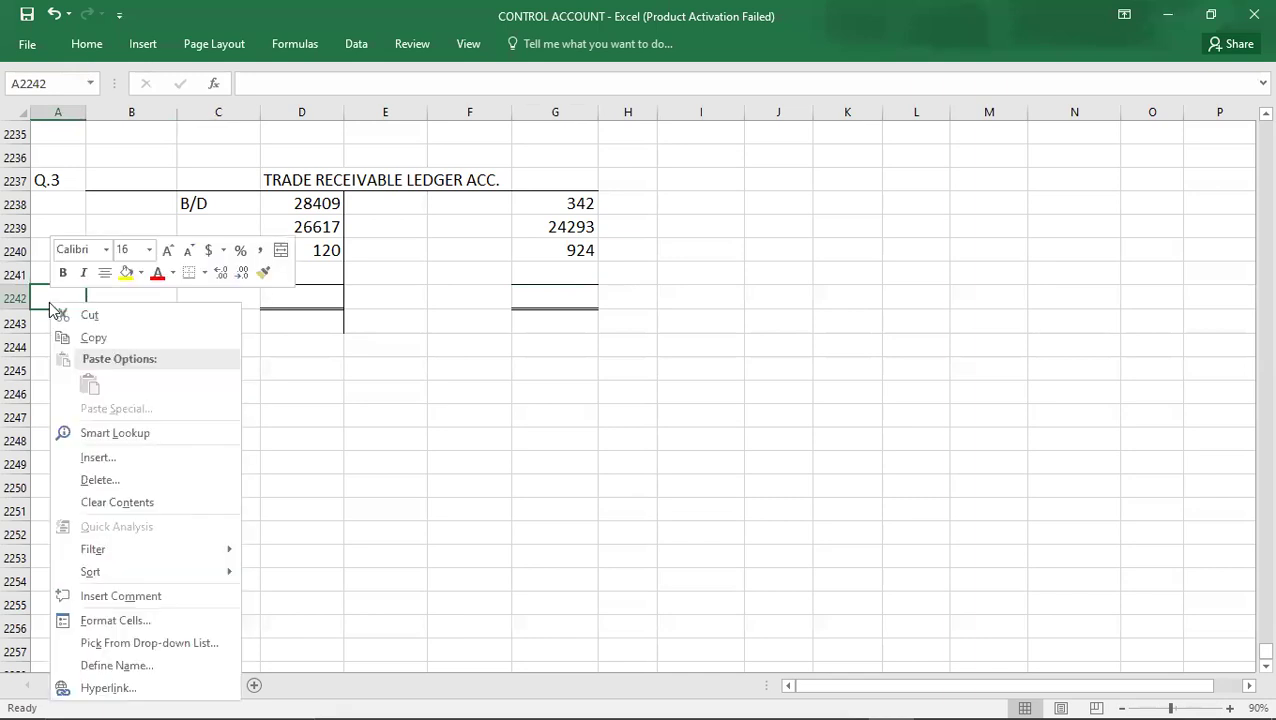
{"action": "left_click", "coordinate": [104, 460]}
{"action": "left_click", "coordinate": [70, 458]}
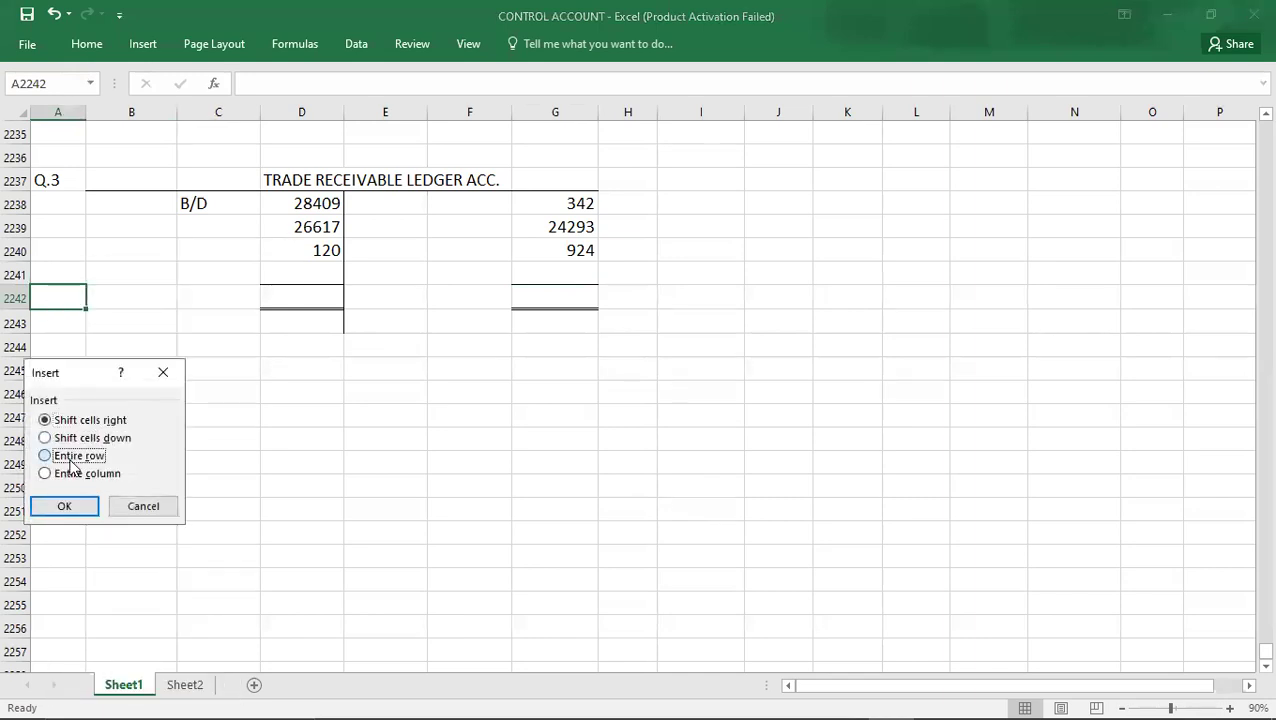
{"action": "left_click", "coordinate": [65, 507]}
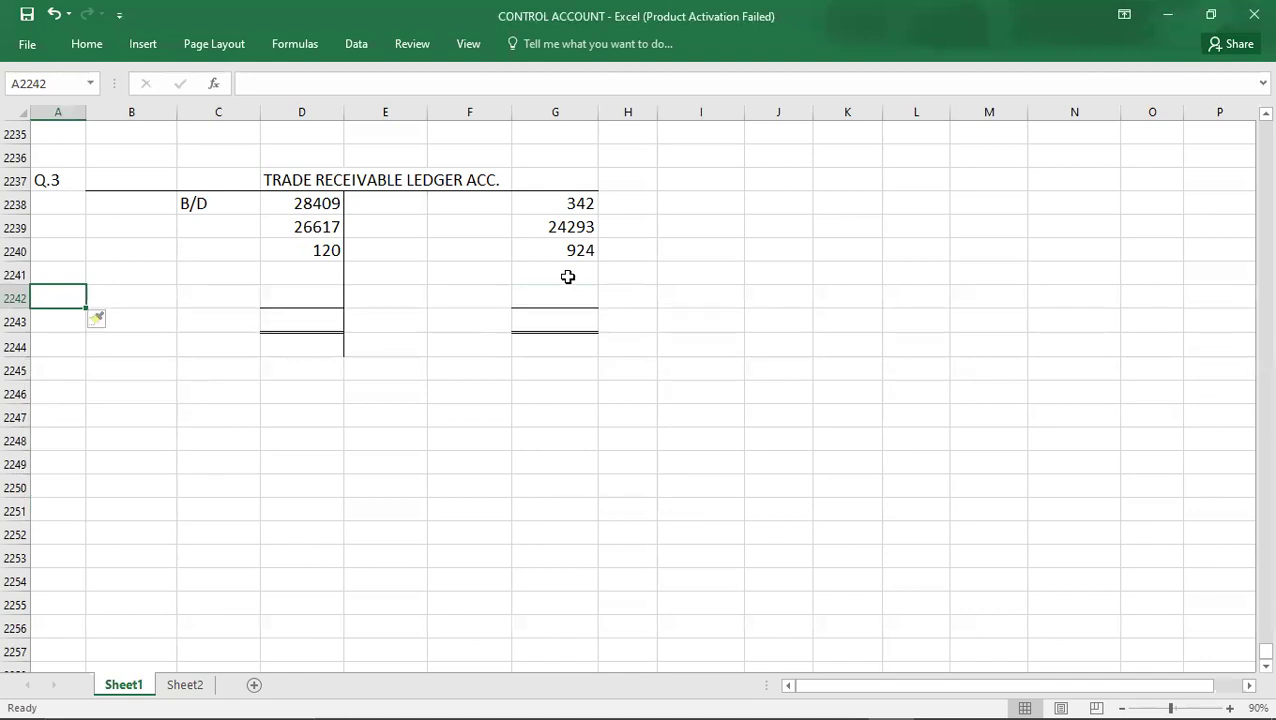
Look up the set-off against purchases ledger balances in the question PDF and enter 319 as a credit in G2241
{"action": "left_click", "coordinate": [566, 275]}
{"action": "key", "text": "alt+Tab"}
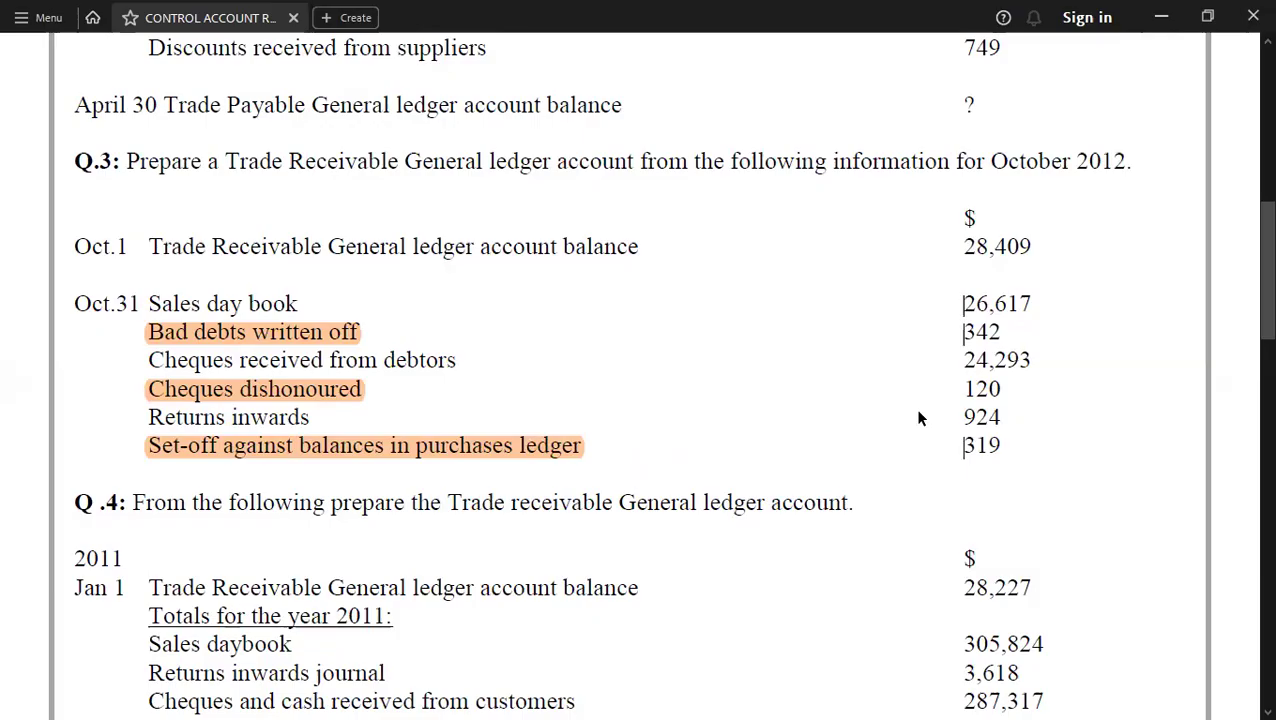
{"action": "key", "text": "alt+Tab"}
{"action": "type", "text": "319"}
{"action": "key", "text": "Return"}
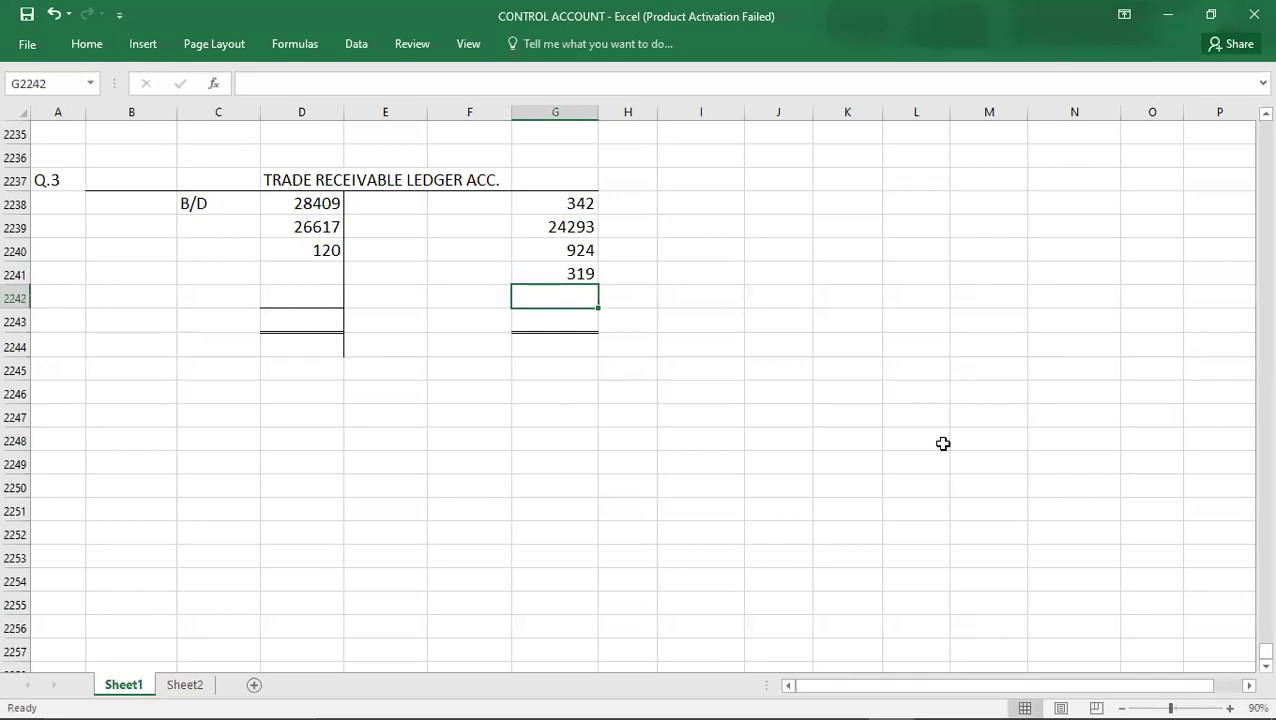
Sum the debit entries from D2238 down and enter the total 55146 in D2243
{"action": "key", "text": "Left"}
{"action": "key", "text": "Left"}
{"action": "key", "text": "Left"}
{"action": "key", "text": "Up"}
{"action": "key", "text": "Up"}
{"action": "key", "text": "Up"}
{"action": "key", "text": "Up"}
{"action": "key", "text": "shift+Down"}
{"action": "key", "text": "shift+Down"}
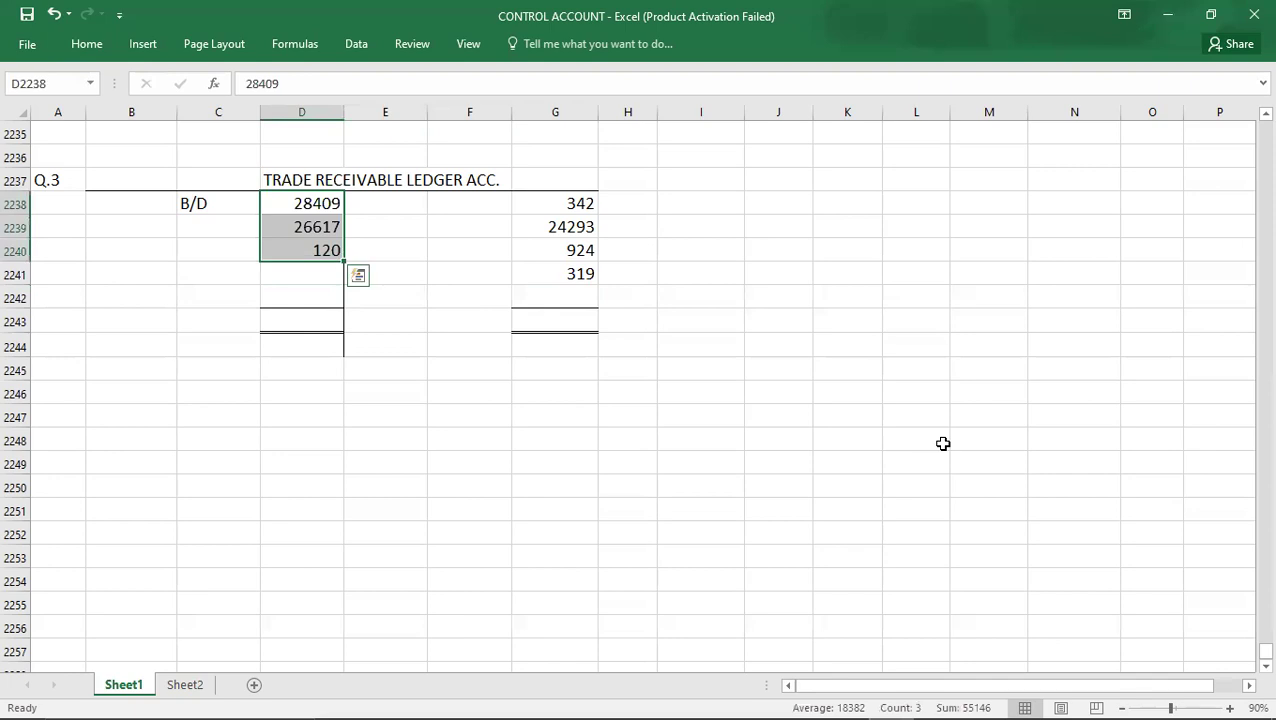
{"action": "key", "text": "Down"}
{"action": "key", "text": "Down"}
{"action": "key", "text": "Down"}
{"action": "key", "text": "Down"}
{"action": "key", "text": "Down"}
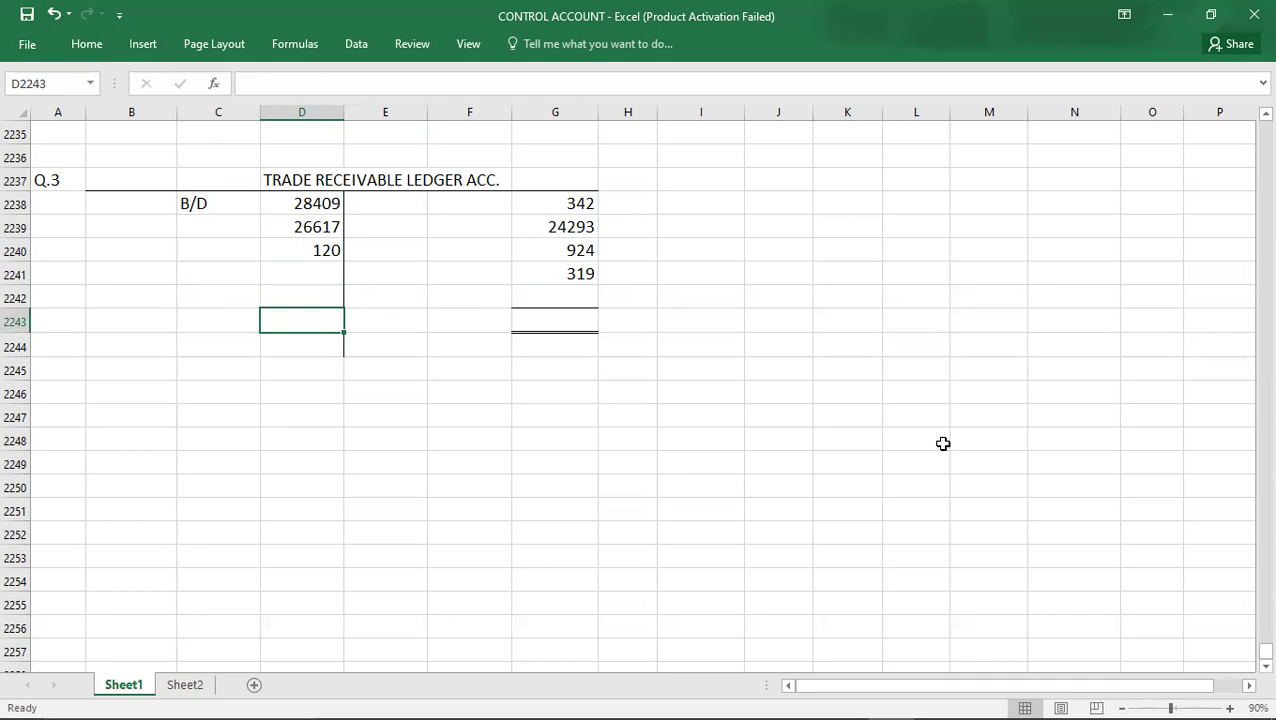
{"action": "key", "text": "Up"}
{"action": "key", "text": "Up"}
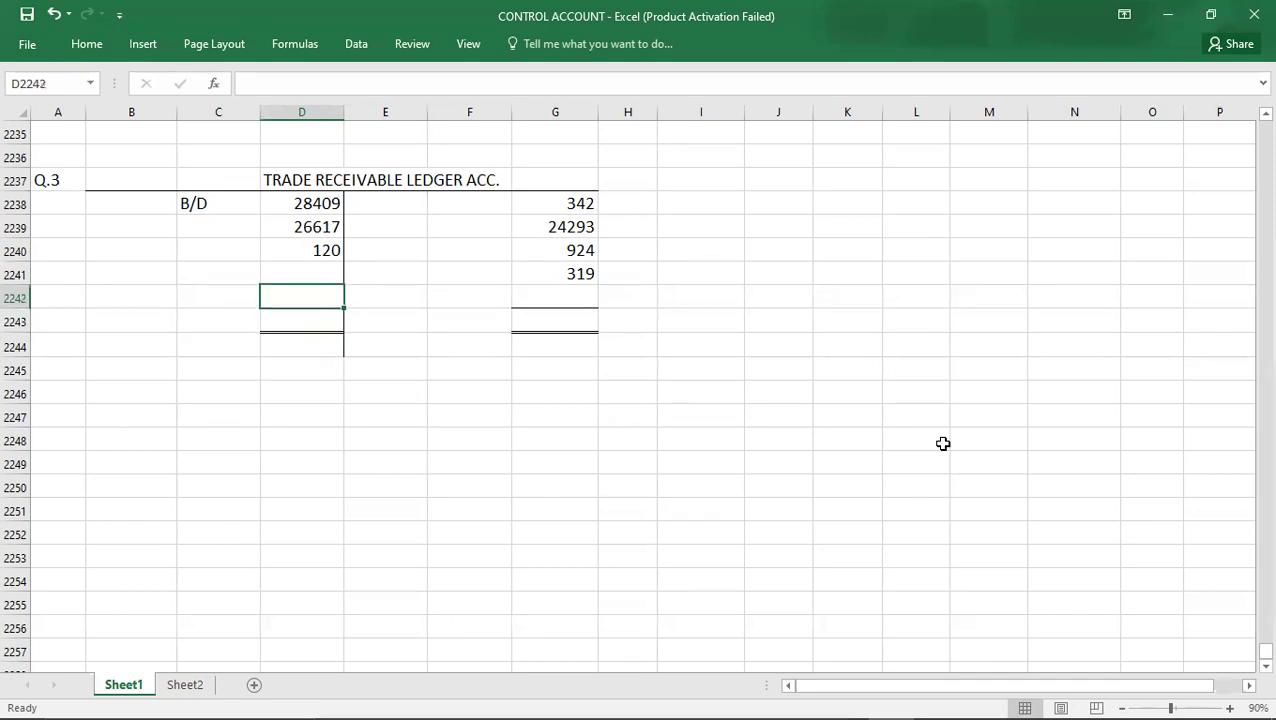
{"action": "key", "text": "shift+Up"}
{"action": "key", "text": "shift+Up"}
{"action": "key", "text": "shift+Up"}
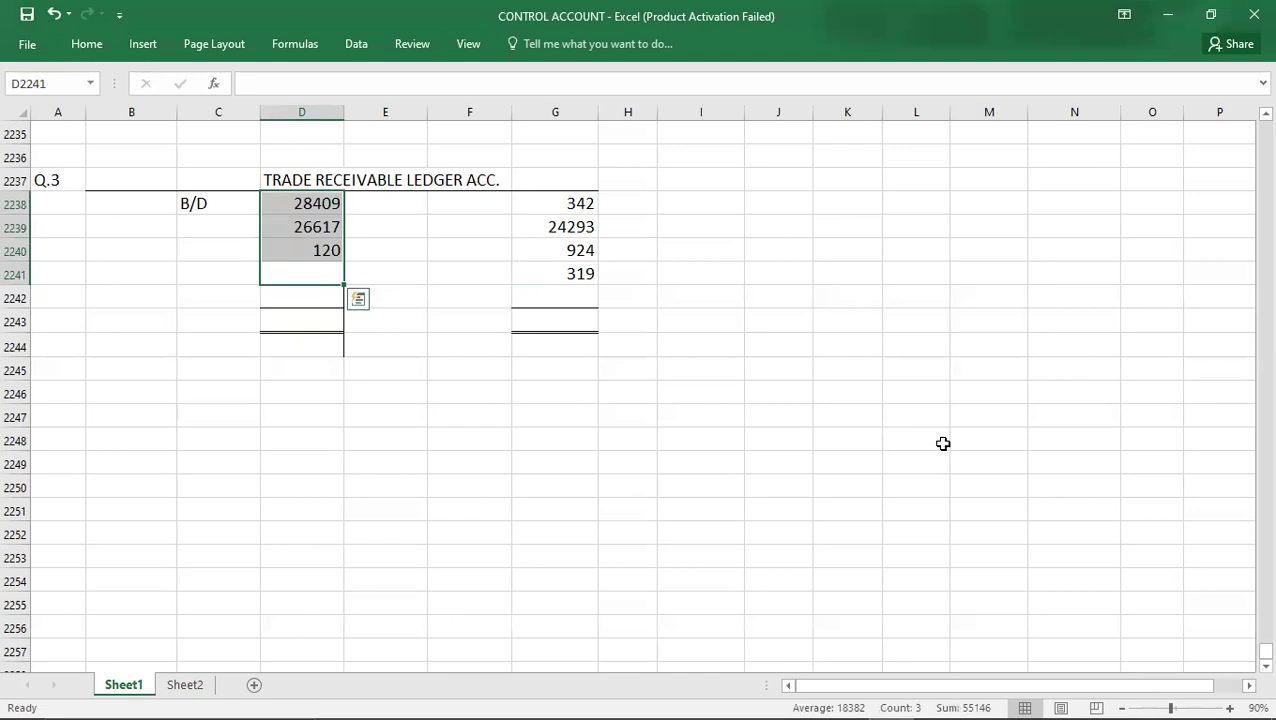
{"action": "key", "text": "Down"}
{"action": "key", "text": "Down"}
{"action": "type", "text": "55146"}
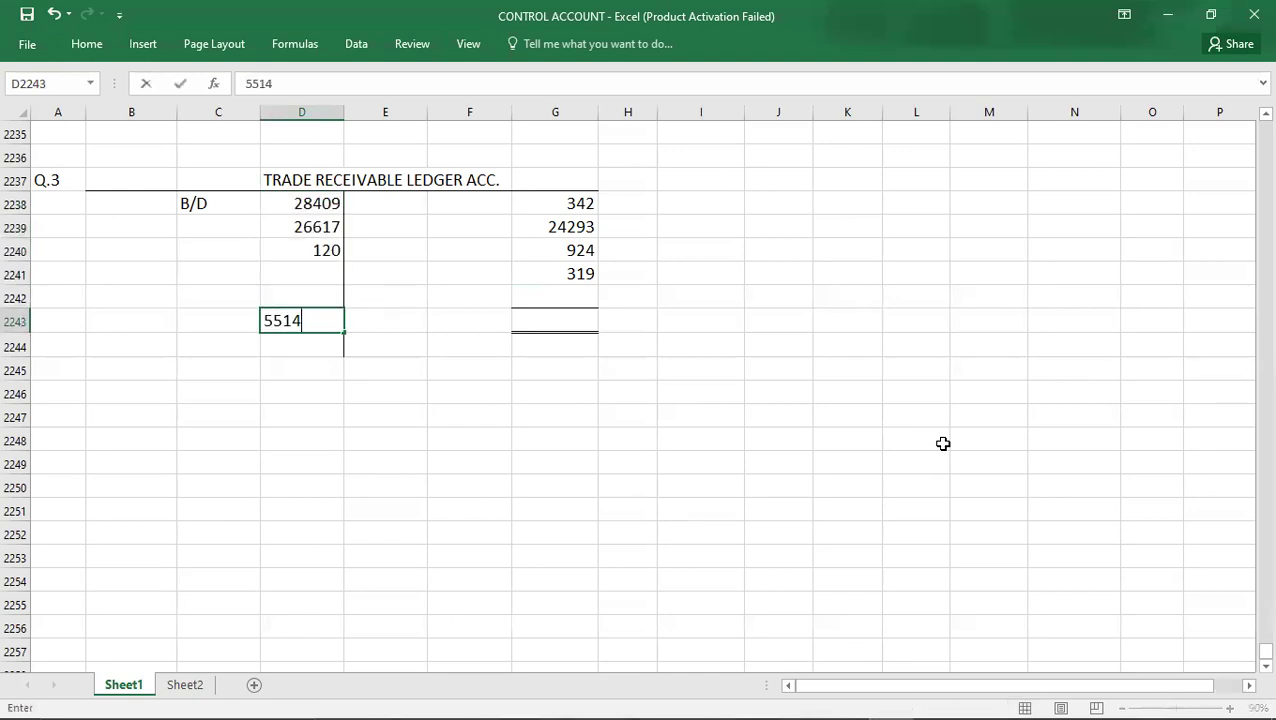
Enter the matching credit-side total 55146 in G2243
{"action": "left_click", "coordinate": [551, 274]}
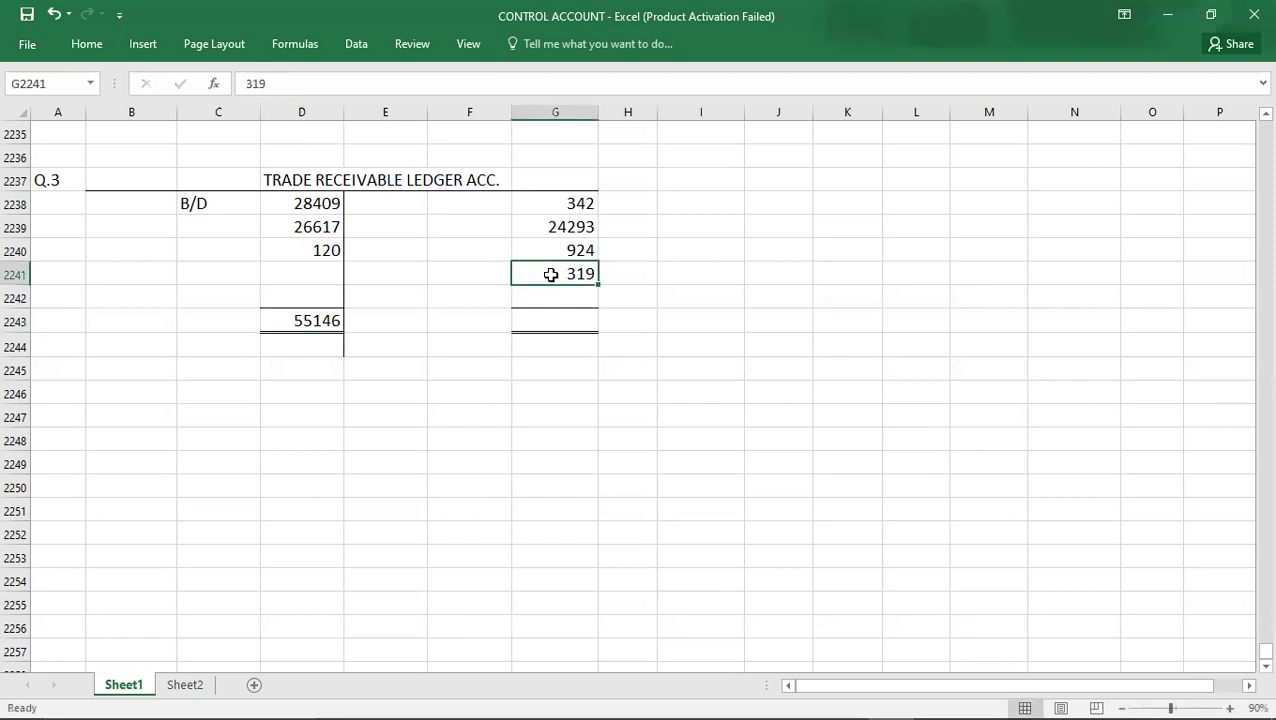
{"action": "left_click", "coordinate": [877, 258]}
{"action": "left_click", "coordinate": [583, 313]}
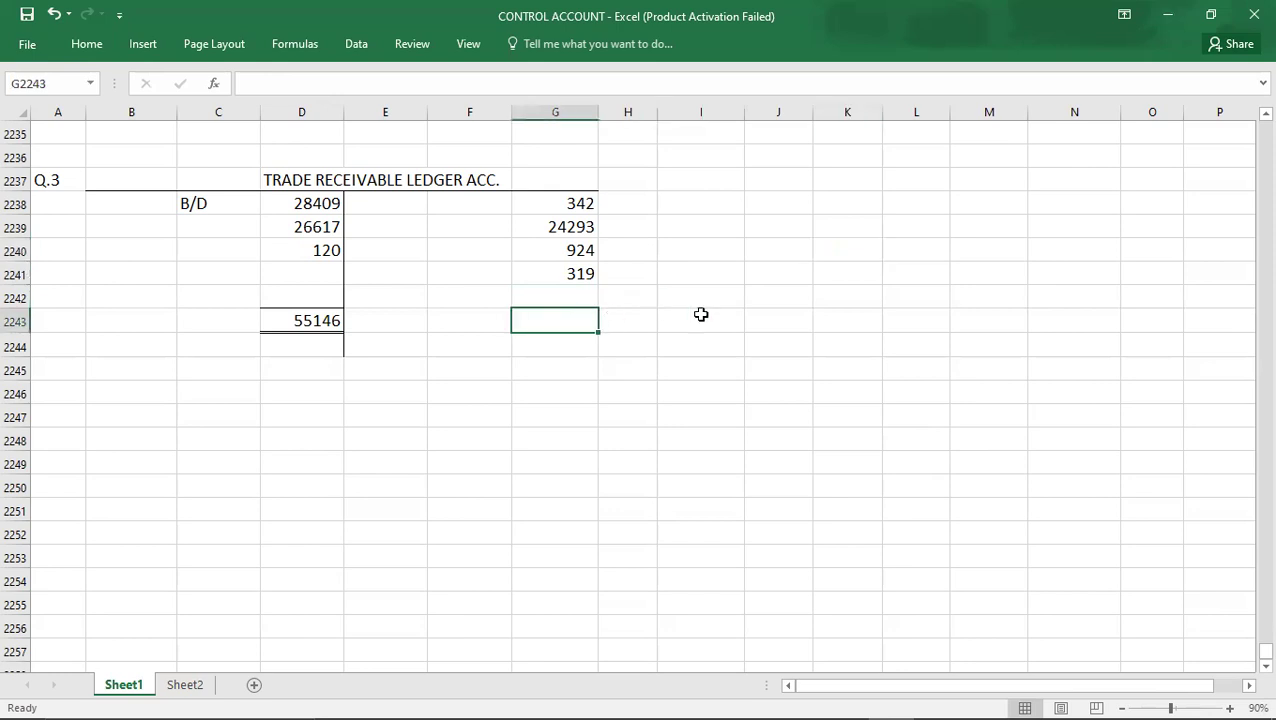
{"action": "type", "text": "55146"}
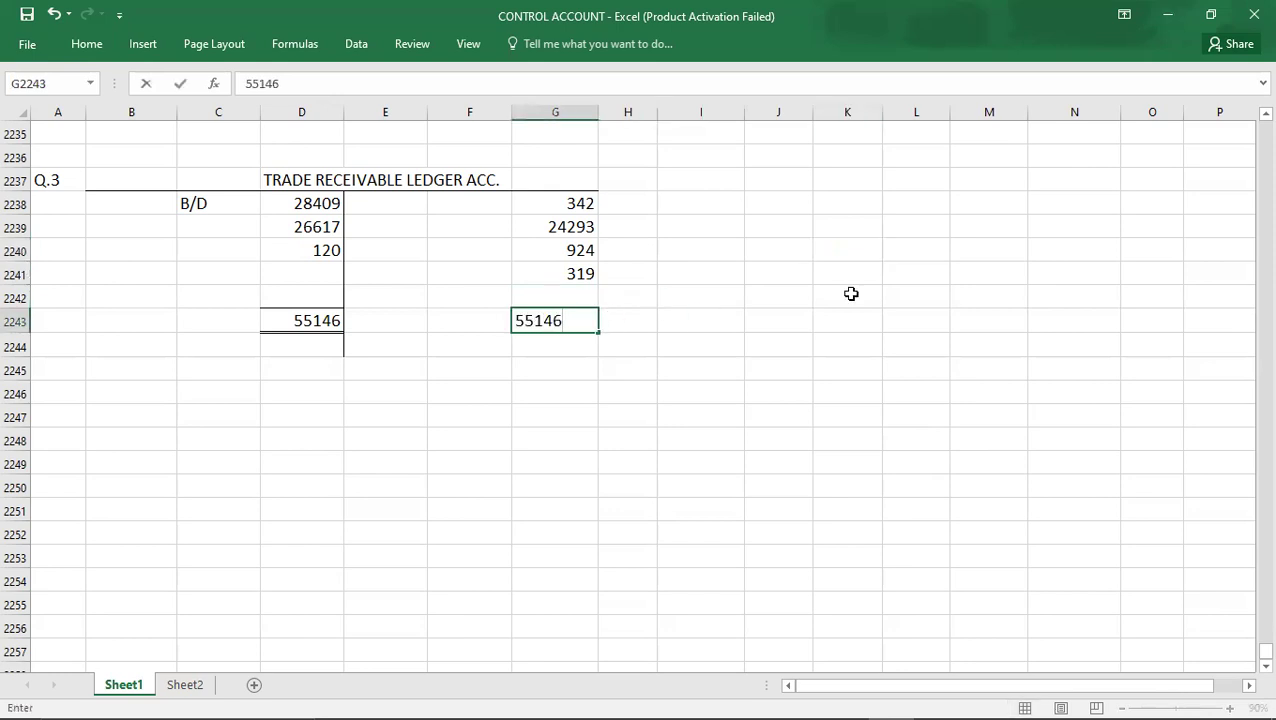
Label F2242 as C/D and enter the balancing figure 29268 in G2242
{"action": "key", "text": "Up"}
{"action": "key", "text": "Left"}
{"action": "type", "text": "C/D"}
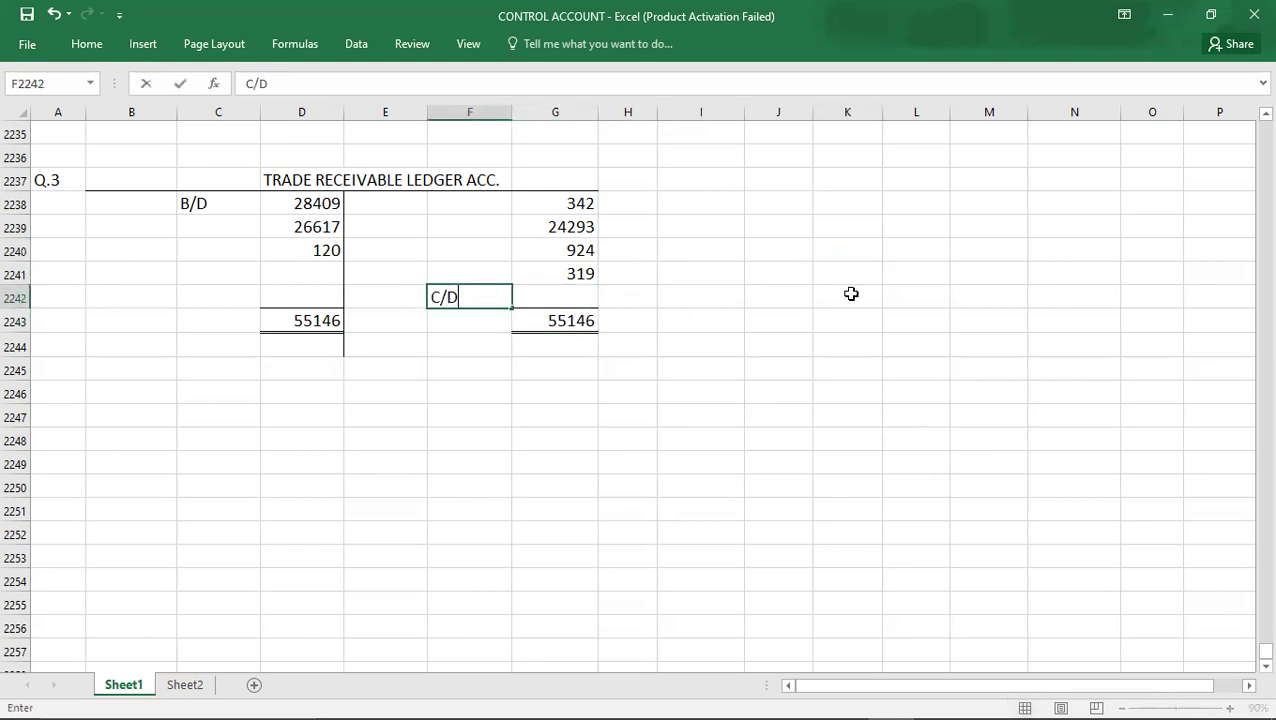
{"action": "key", "text": "Right"}
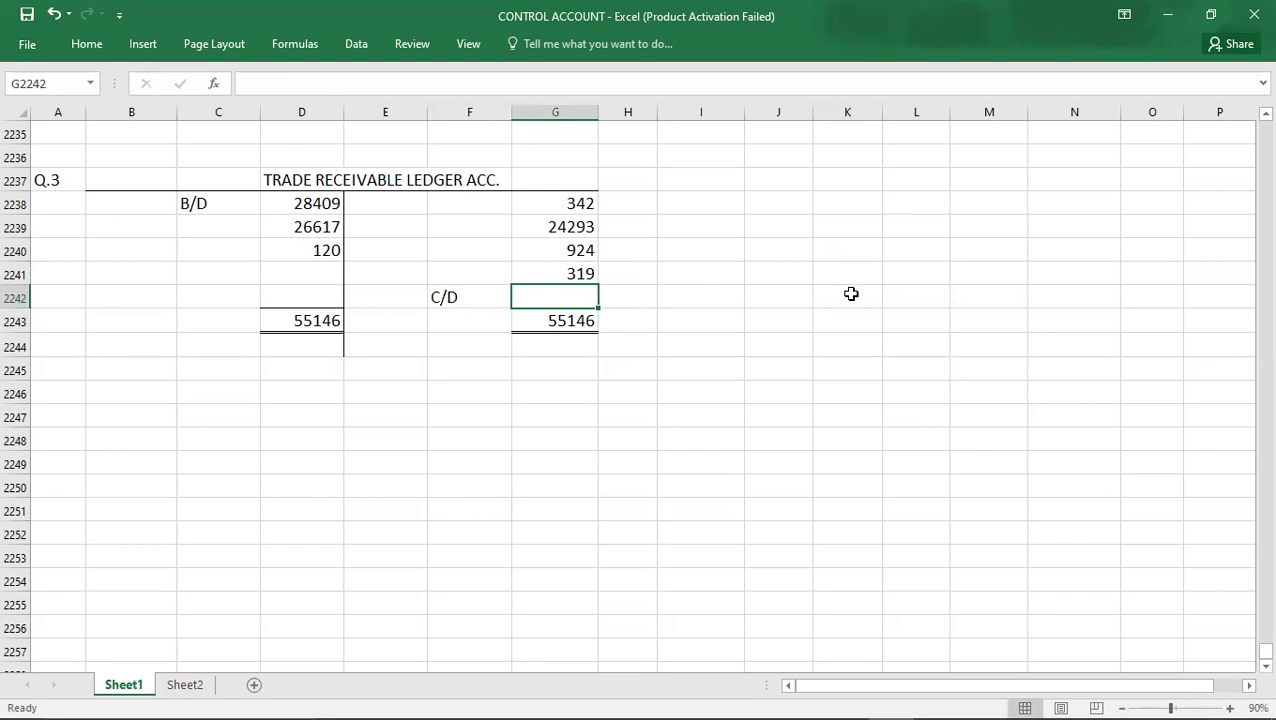
{"action": "type", "text": "29"}
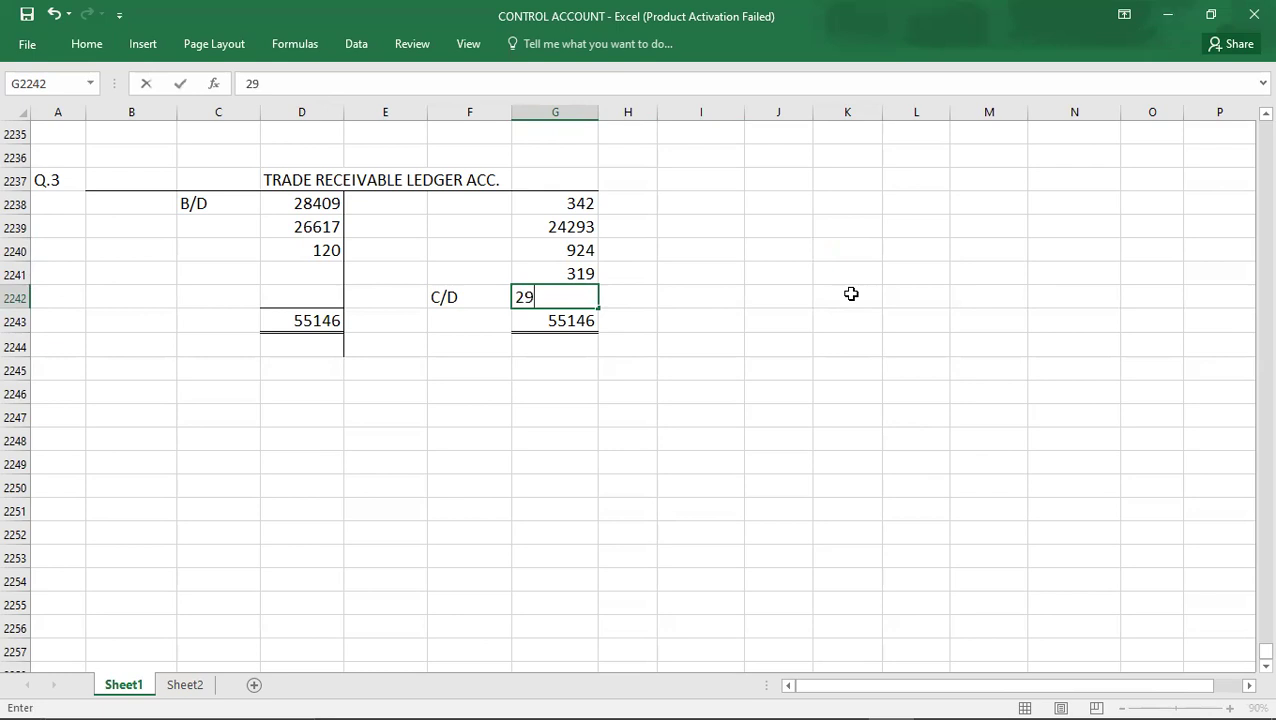
{"action": "type", "text": "268"}
{"action": "key", "text": "Return"}
Bring the balance down by entering B/D in C2244 and 29268 in D2244
{"action": "key", "text": "Left"}
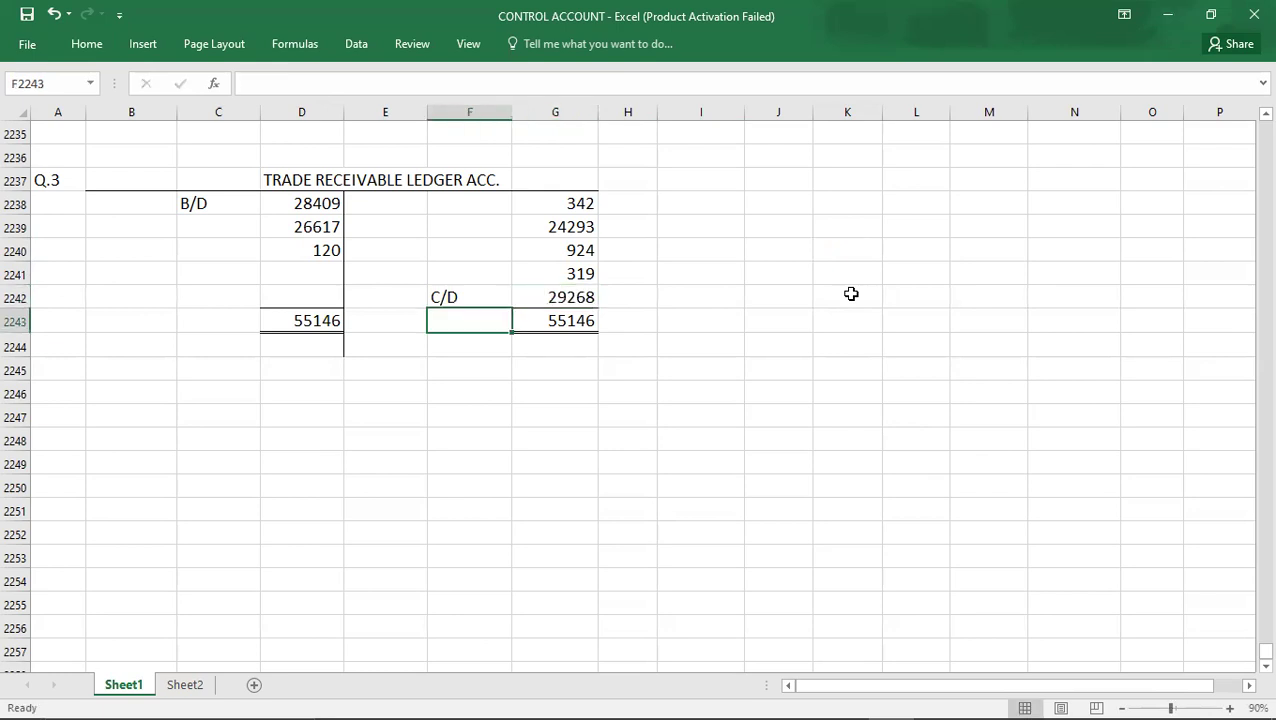
{"action": "left_click", "coordinate": [183, 341]}
{"action": "type", "text": "B/D"}
{"action": "key", "text": "Right"}
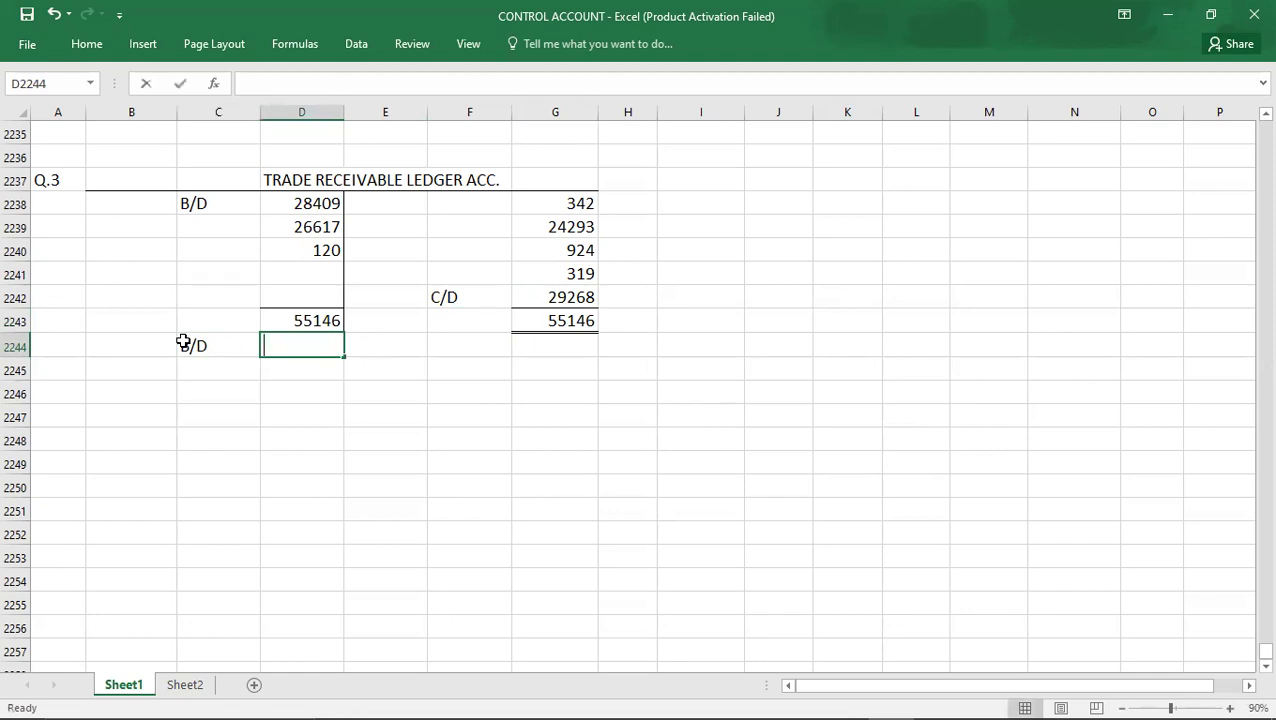
{"action": "type", "text": "29268"}
{"action": "key", "text": "Return"}
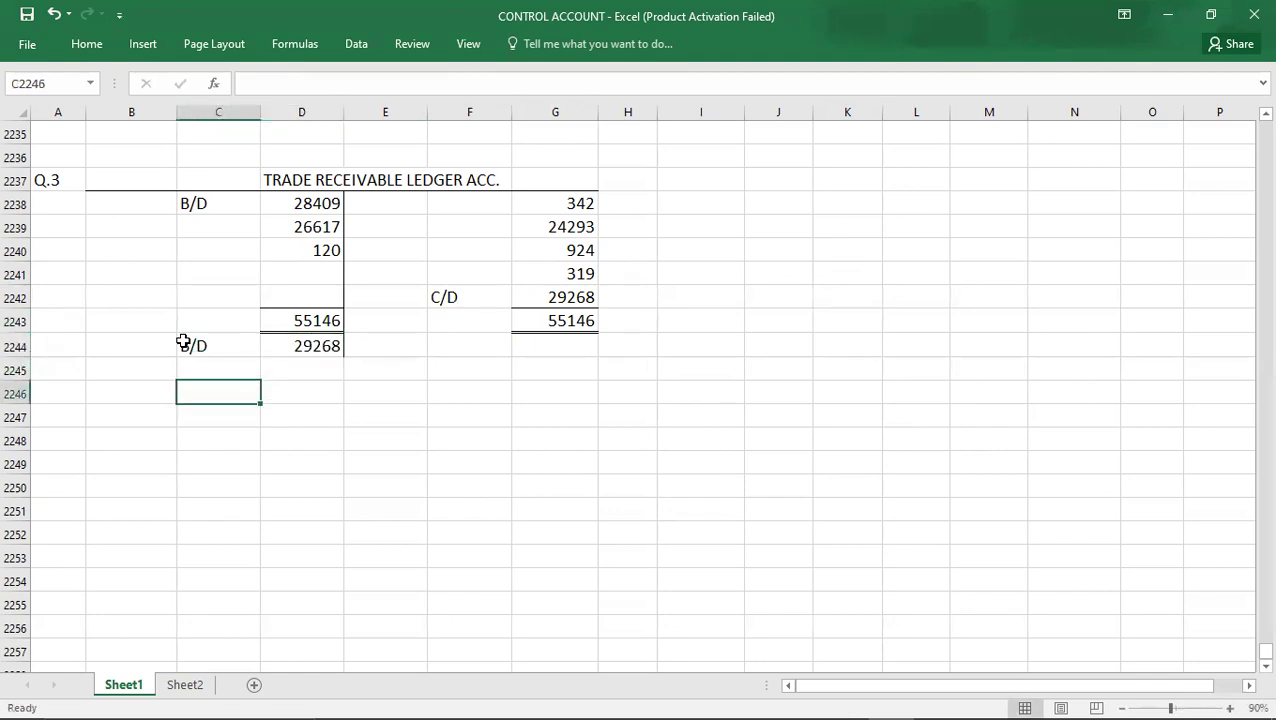
Switch to the PowerPoint slide show and compare the Q.3 solution slide with the Excel ledger account
{"action": "left_click", "coordinate": [70, 182]}
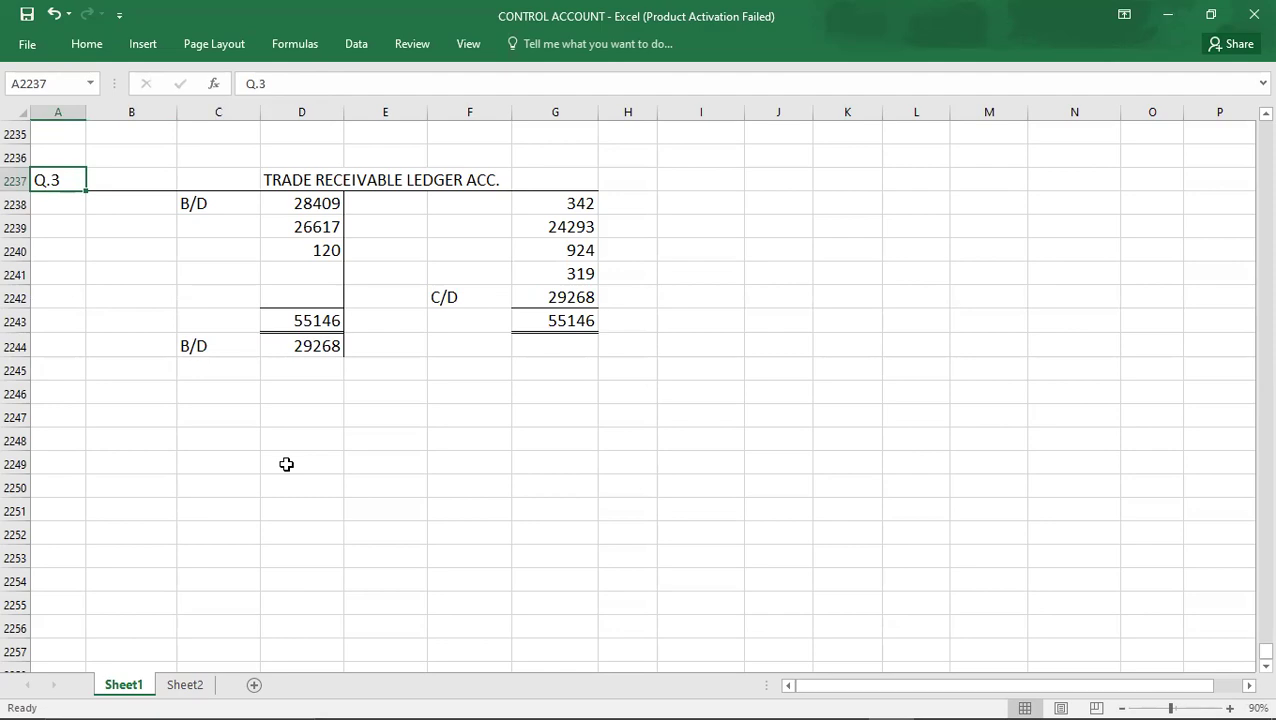
{"action": "key", "text": "alt+Tab"}
{"action": "key", "text": "alt+Tab"}
{"action": "key", "text": "Right"}
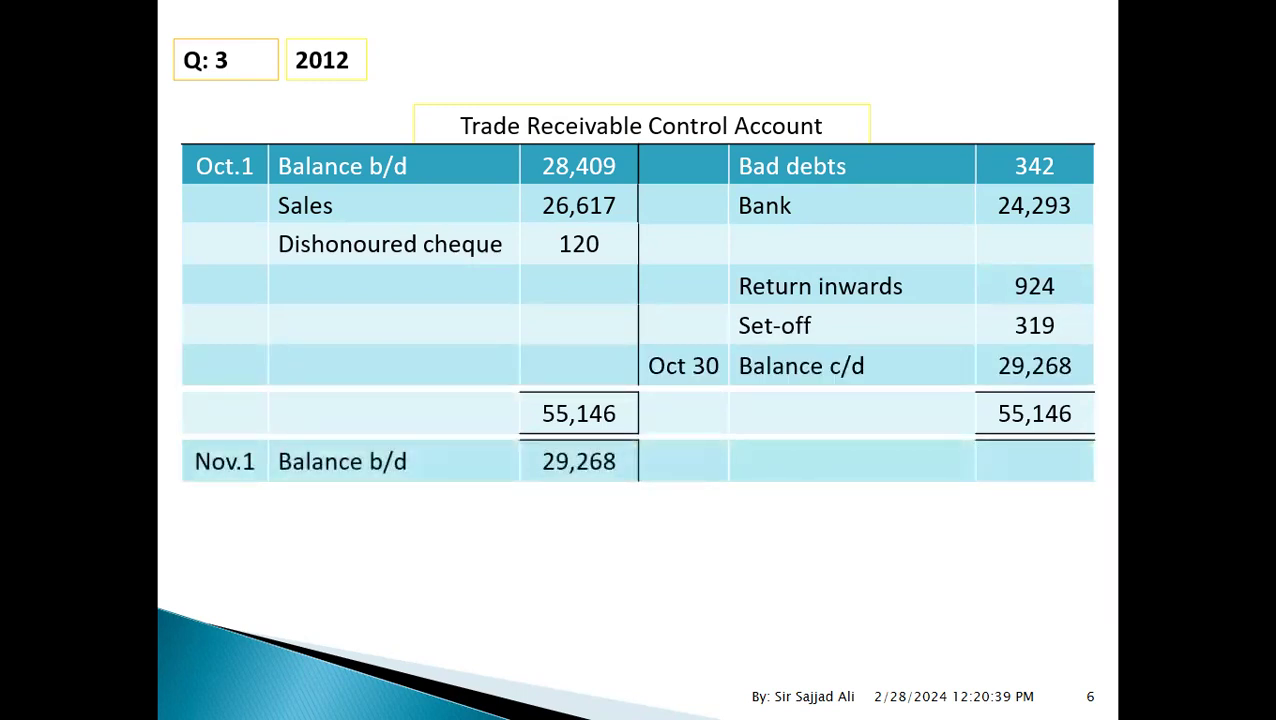
{"action": "key", "text": "alt+Tab"}
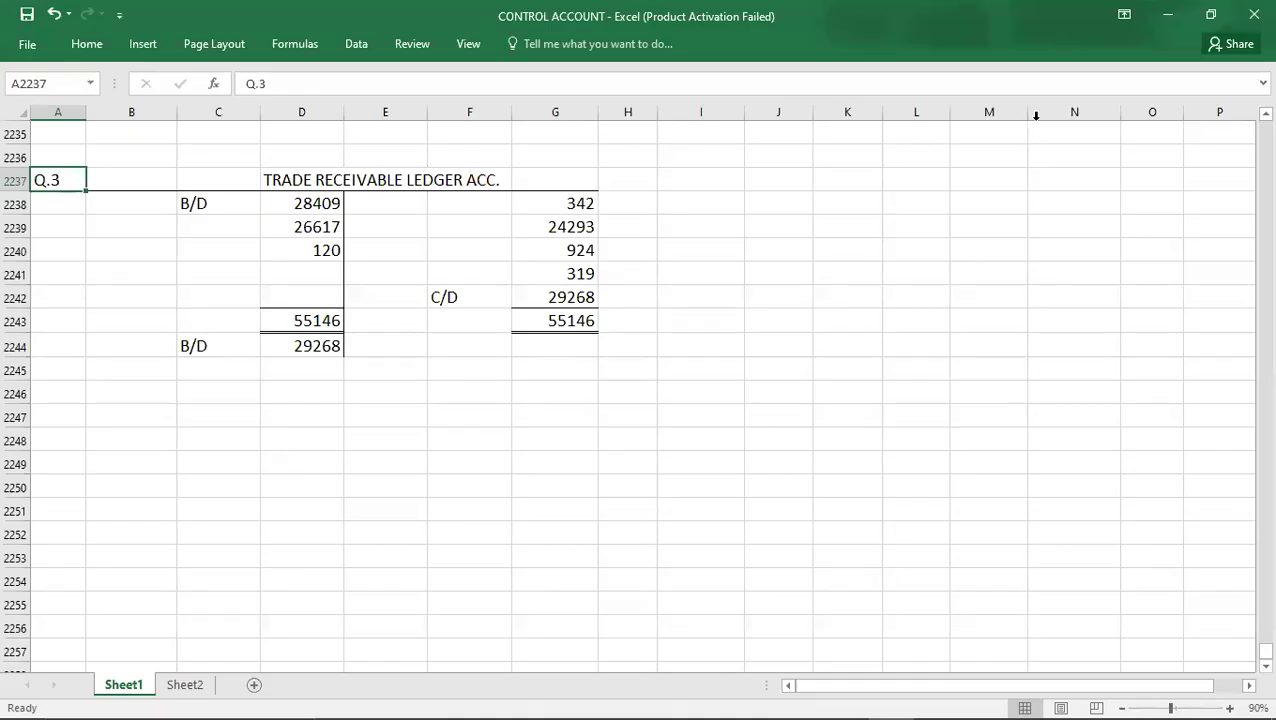
{"action": "key", "text": "alt+Tab"}
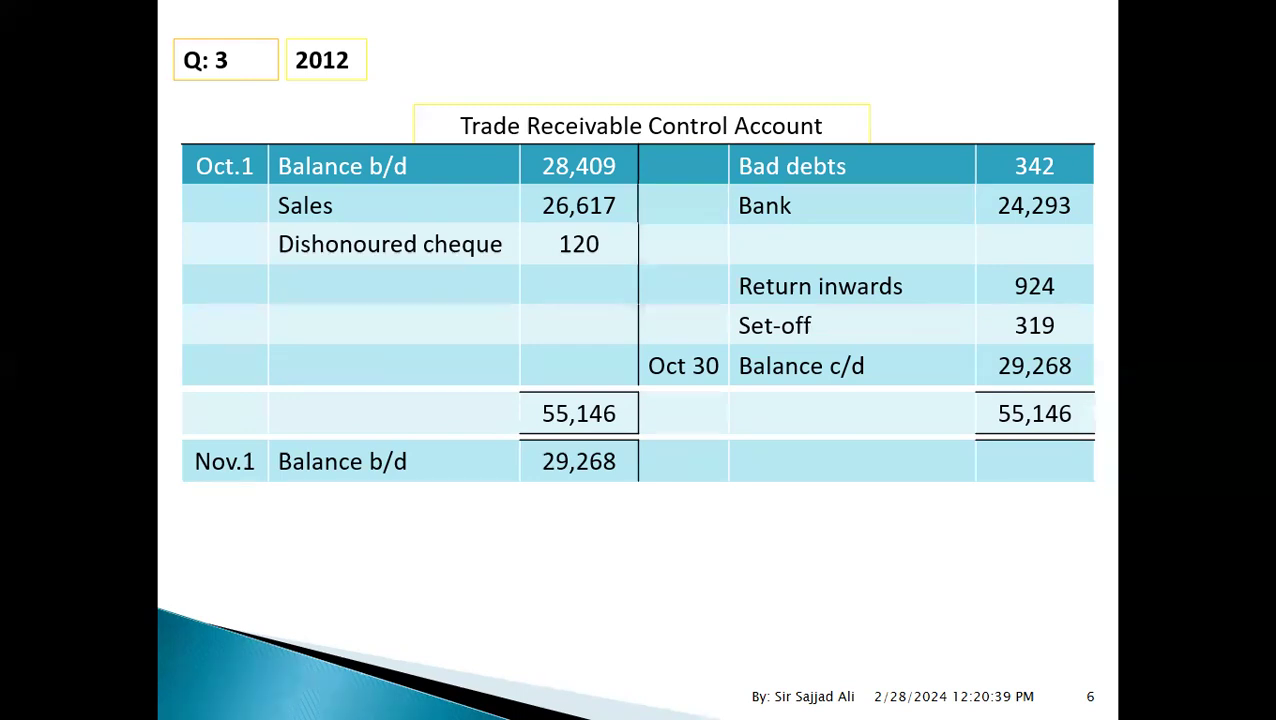
Switch to the question PDF, look through the remaining questions and examine the Q.4 trade receivable ledger information
{"action": "key", "text": "alt+Tab"}
{"action": "key", "text": "alt+Tab"}
{"action": "key", "text": "alt+Tab"}
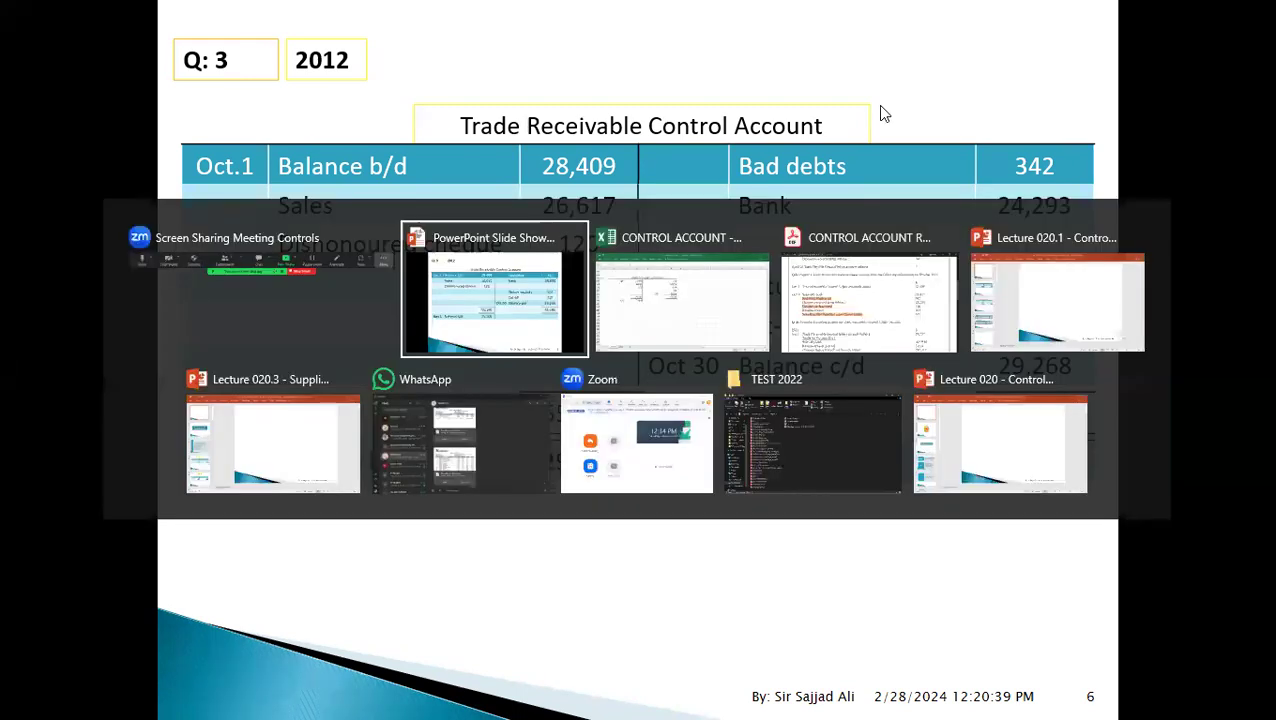
{"action": "scroll", "coordinate": [881, 110], "scroll_direction": "down", "scroll_amount": 1}
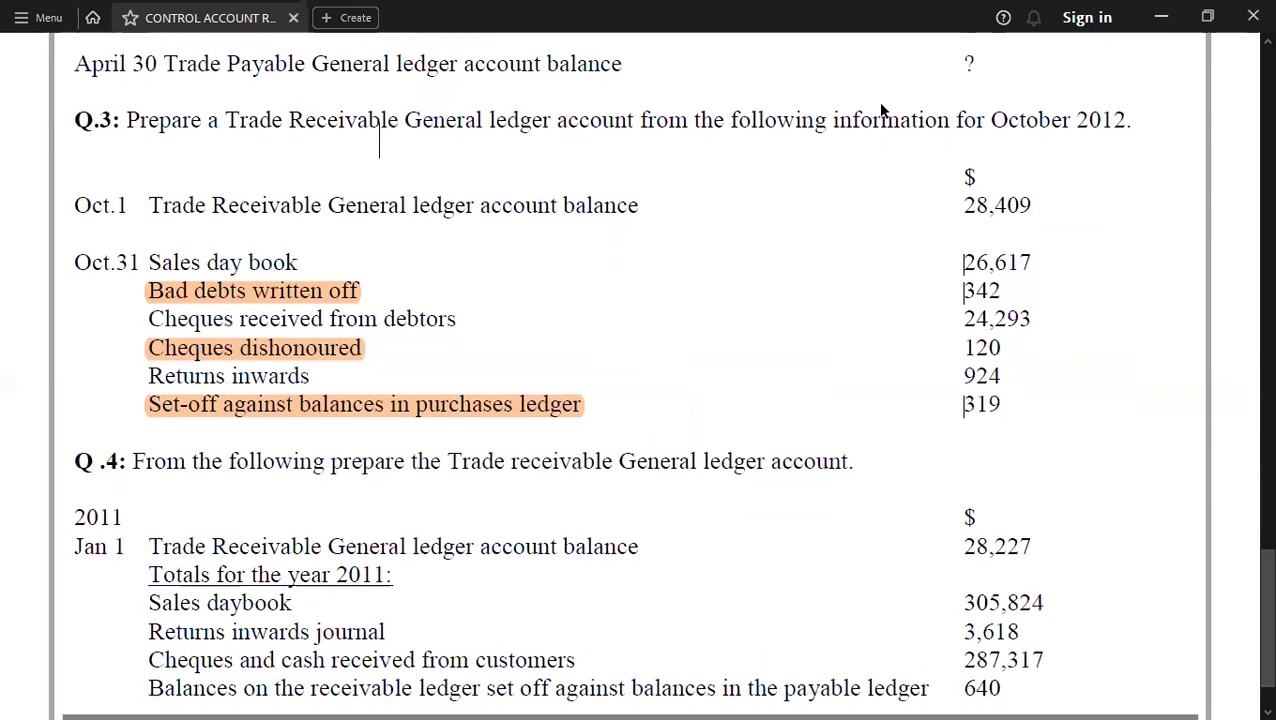
{"action": "scroll", "coordinate": [30, 362], "scroll_direction": "down", "scroll_amount": 10}
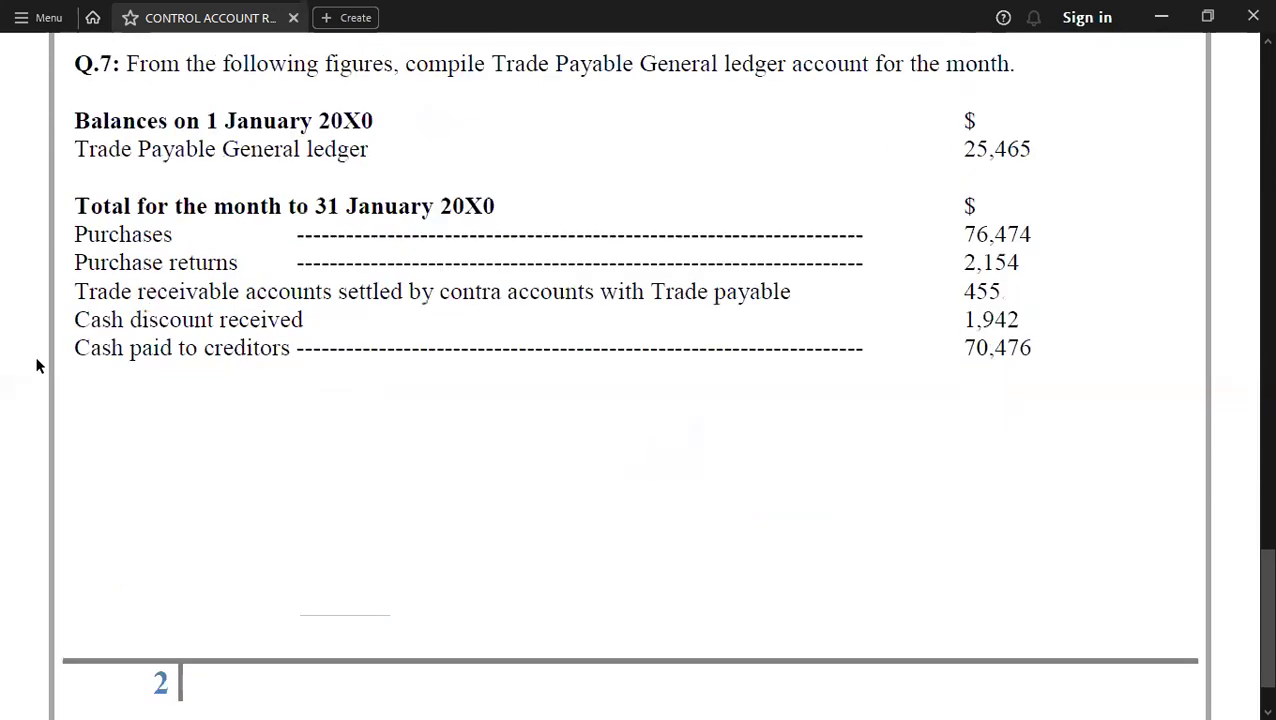
{"action": "scroll", "coordinate": [36, 365], "scroll_direction": "up", "scroll_amount": 3}
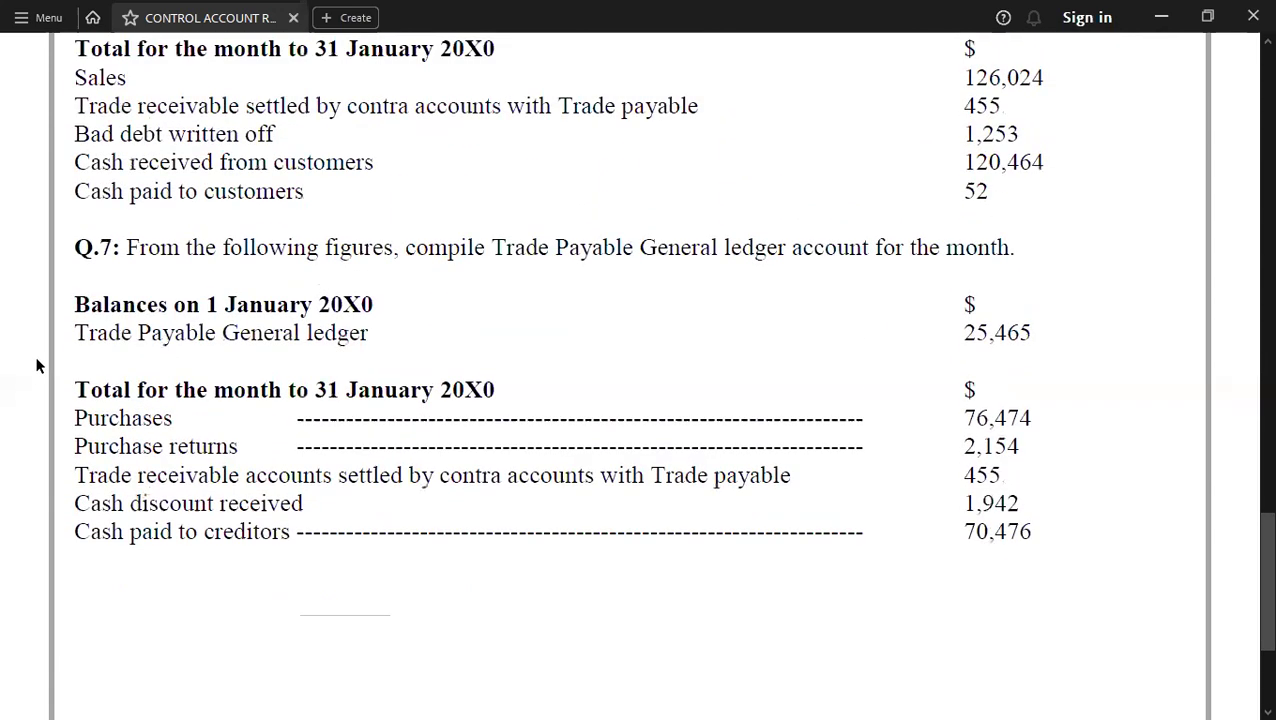
{"action": "scroll", "coordinate": [36, 365], "scroll_direction": "up", "scroll_amount": 1}
{"action": "scroll", "coordinate": [36, 365], "scroll_direction": "up", "scroll_amount": 12}
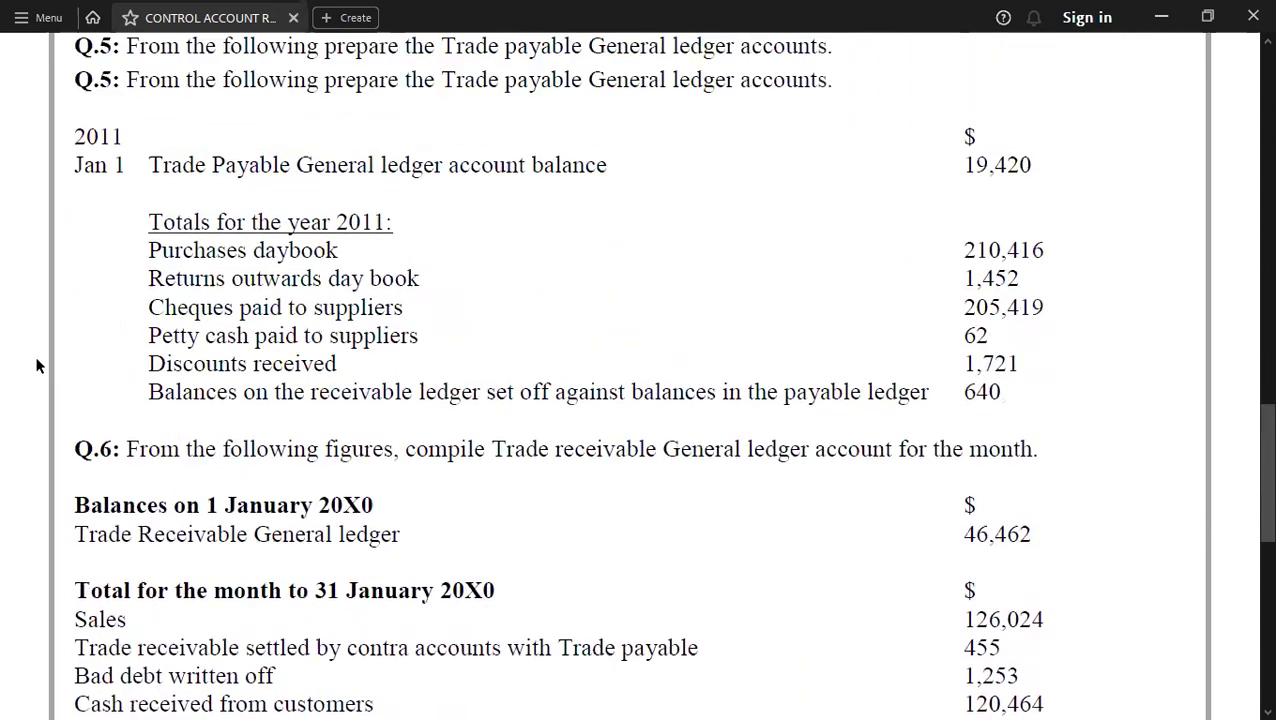
{"action": "scroll", "coordinate": [36, 365], "scroll_direction": "up", "scroll_amount": 10}
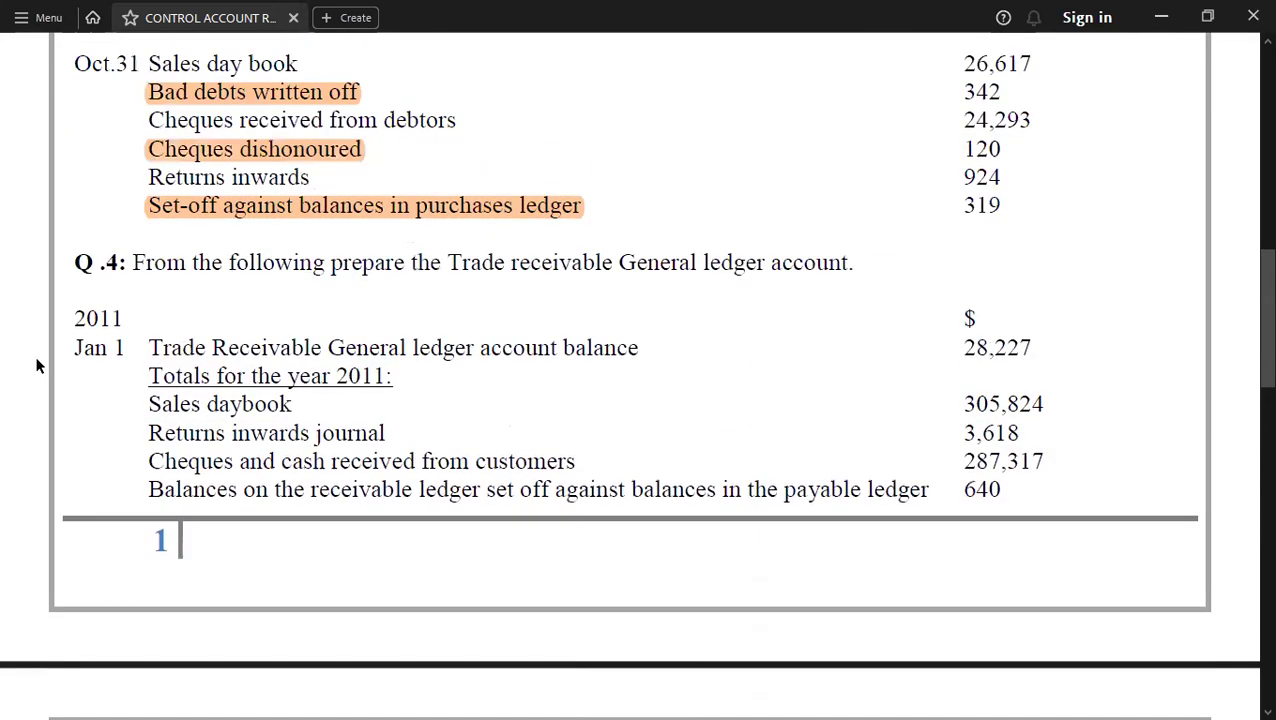
{"action": "scroll", "coordinate": [36, 365], "scroll_direction": "down", "scroll_amount": 1}
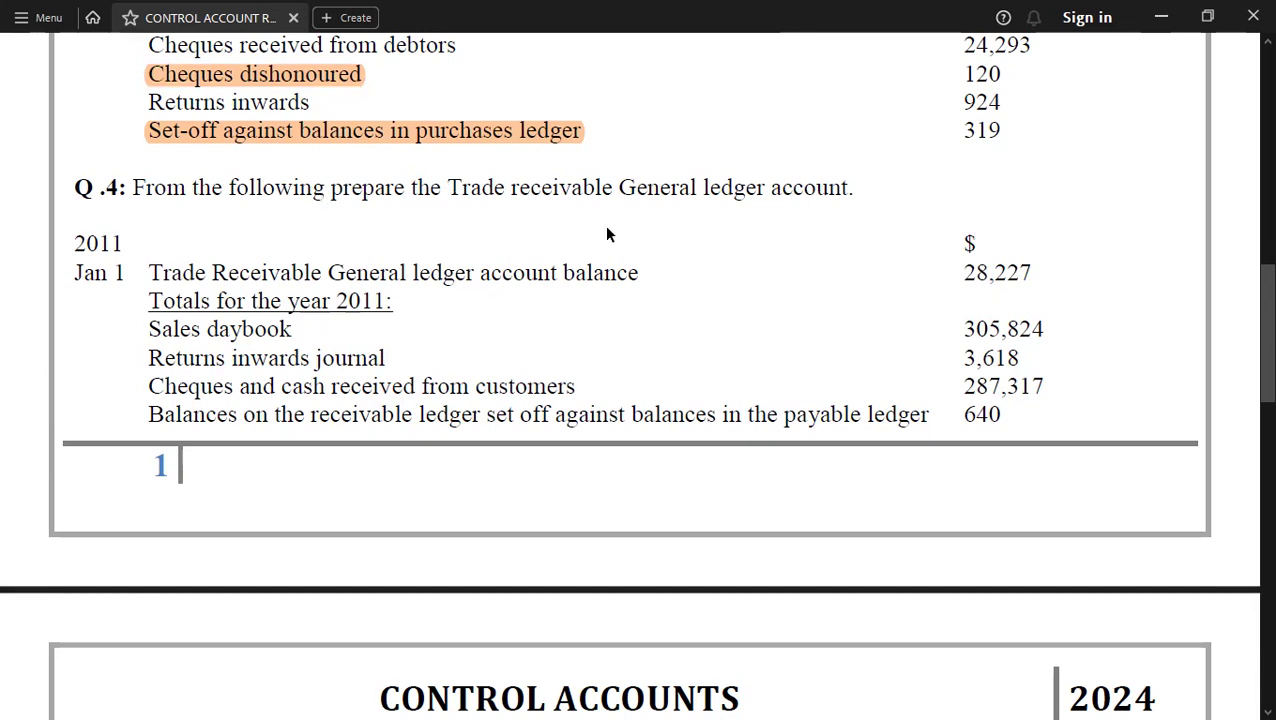
Switch back to Excel and copy the Q.3 ledger account B2237:G2244 to a new block starting at B2247
{"action": "key", "text": "alt+Tab"}
{"action": "key", "text": "alt+Tab"}
{"action": "key", "text": "alt+Tab"}
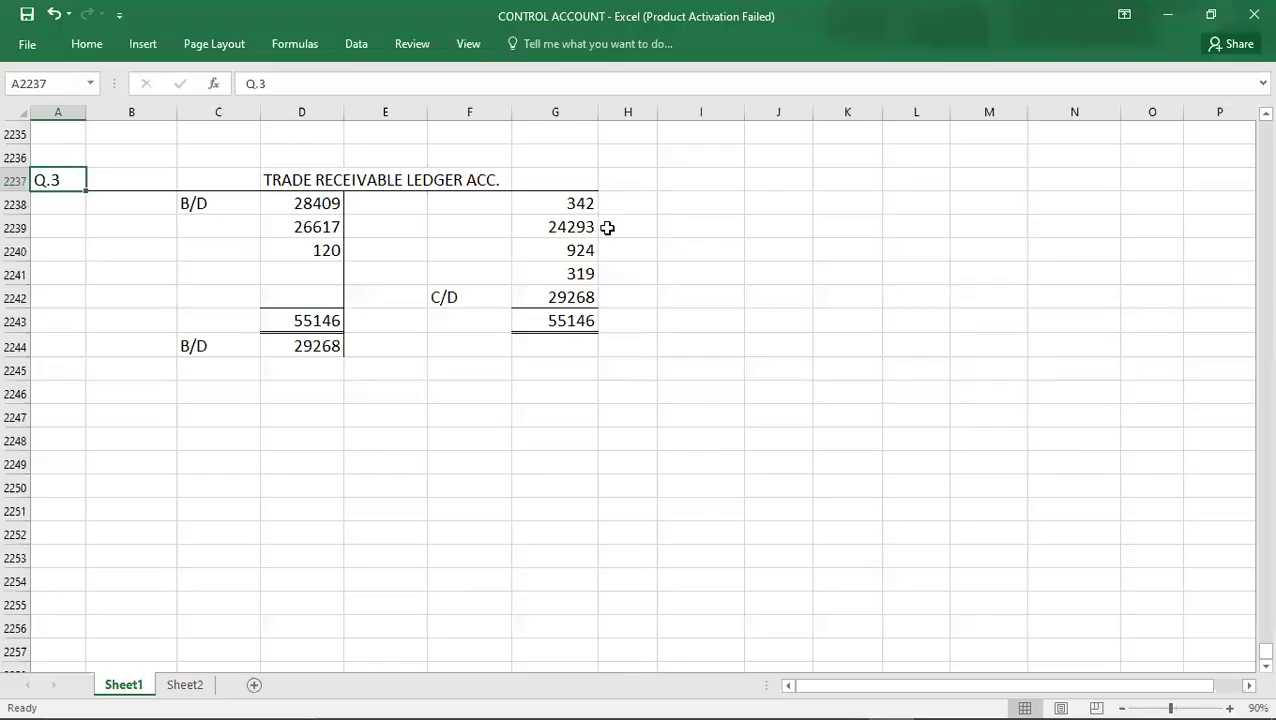
{"action": "key", "text": "shift+Right"}
{"action": "key", "text": "shift+Right"}
{"action": "key", "text": "shift+Right"}
{"action": "key", "text": "shift+Right"}
{"action": "key", "text": "shift+Down"}
{"action": "key", "text": "shift+Down"}
{"action": "key", "text": "shift+Down"}
{"action": "key", "text": "shift+Down"}
{"action": "key", "text": "shift+Down"}
{"action": "key", "text": "shift+Down"}
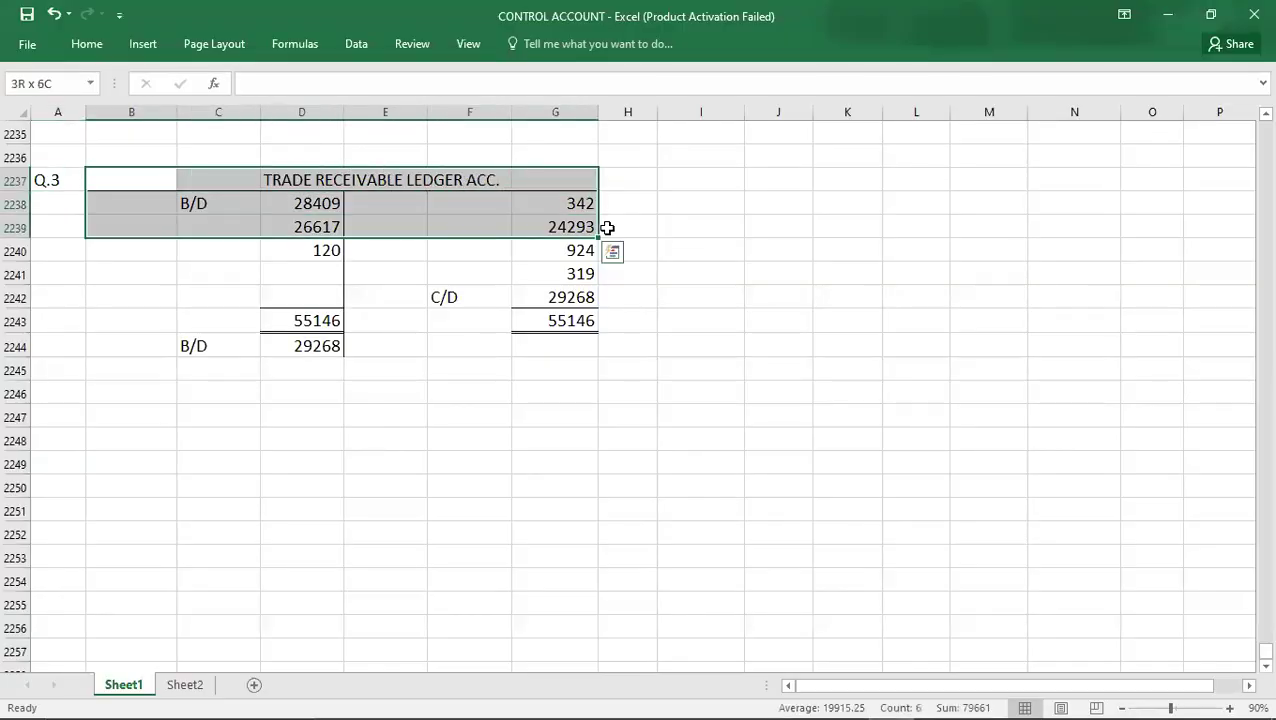
{"action": "key", "text": "shift+Down"}
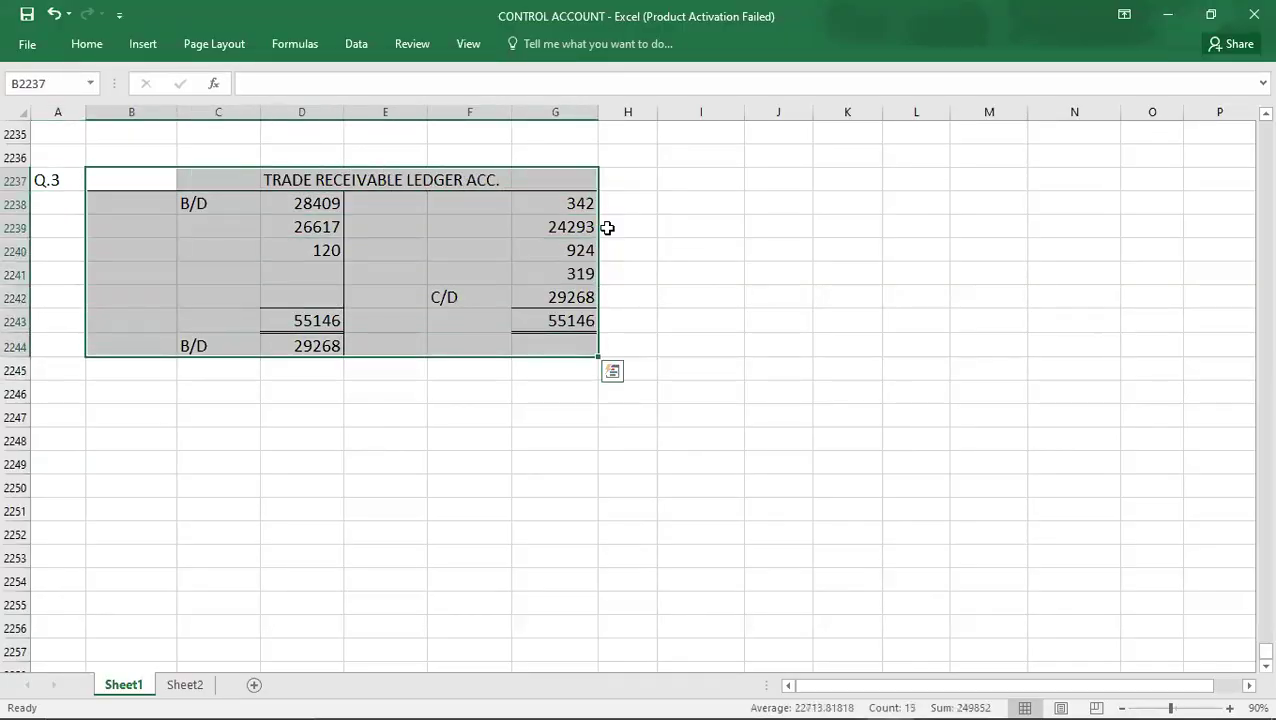
{"action": "key", "text": "ctrl+c"}
{"action": "key", "text": "Down"}
{"action": "key", "text": "Down"}
{"action": "key", "text": "Down"}
{"action": "key", "text": "Down"}
{"action": "key", "text": "Down"}
{"action": "key", "text": "Down"}
{"action": "key", "text": "Down"}
{"action": "key", "text": "Down"}
{"action": "key", "text": "Down"}
{"action": "key", "text": "Down"}
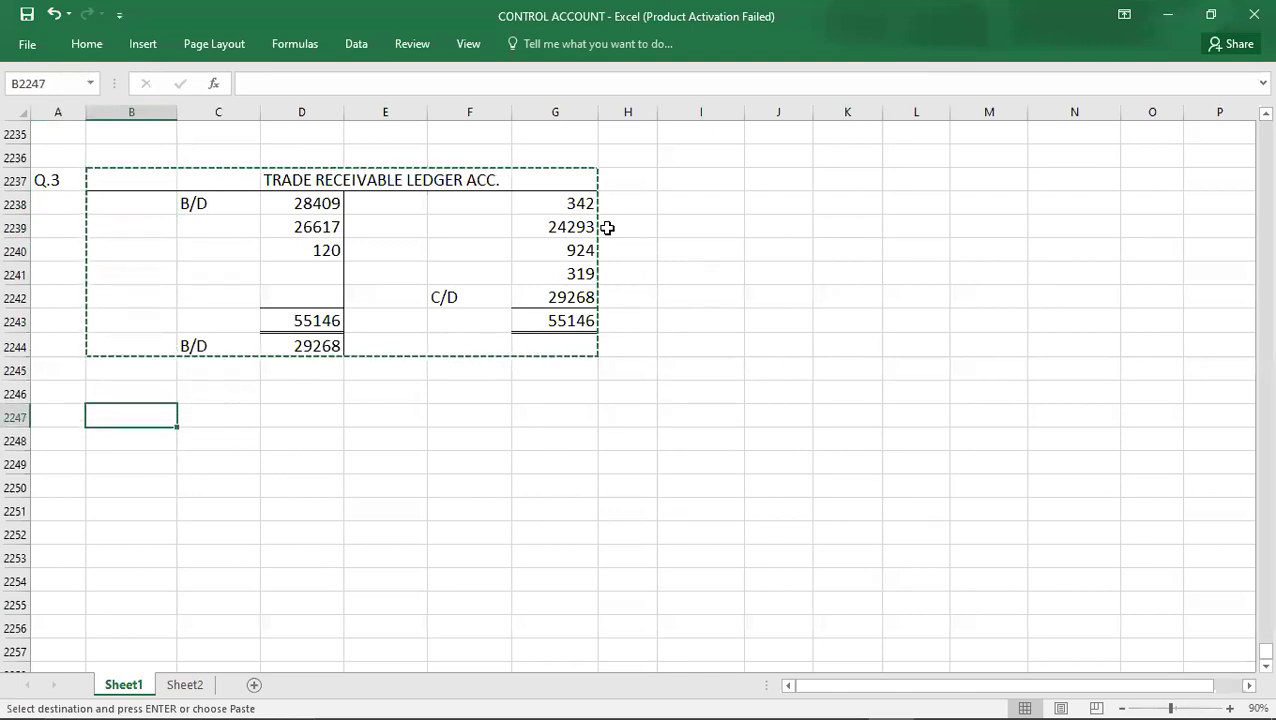
{"action": "key", "text": "ctrl+v"}
Clear the copied entries from B2248:G2254, keeping the account heading and ruled lines
{"action": "key", "text": "Down"}
{"action": "key", "text": "shift+Right"}
{"action": "key", "text": "shift+Right"}
{"action": "key", "text": "shift+Right"}
{"action": "key", "text": "shift+Right"}
{"action": "key", "text": "shift+Right"}
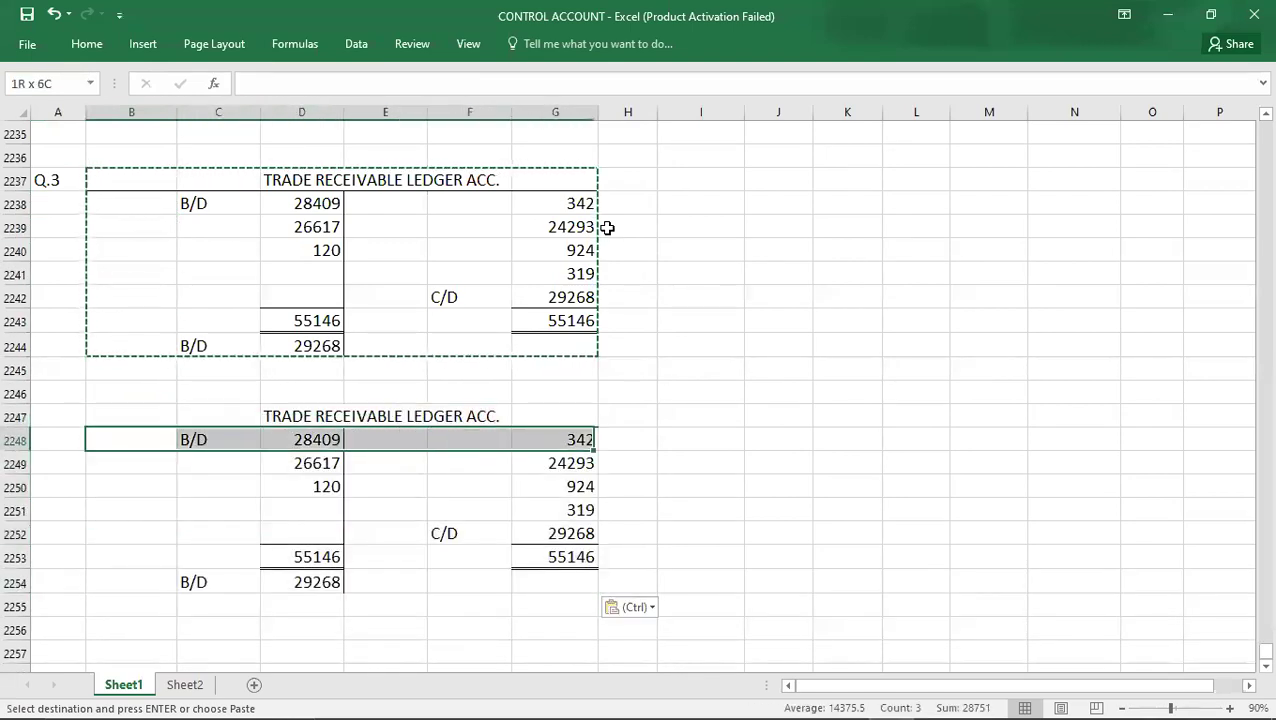
{"action": "key", "text": "shift+Down"}
{"action": "key", "text": "shift+Down"}
{"action": "key", "text": "shift+Down"}
{"action": "key", "text": "shift+Down"}
{"action": "key", "text": "shift+Down"}
{"action": "key", "text": "shift+Down"}
{"action": "key", "text": "Delete"}
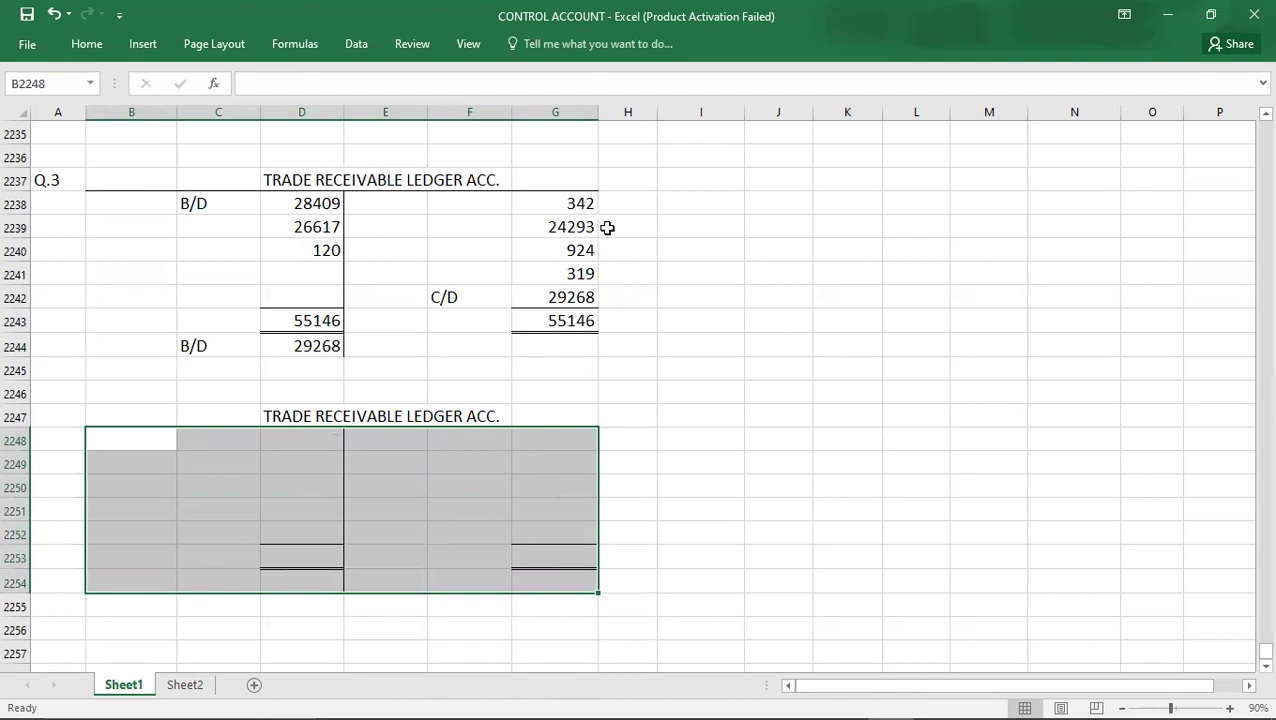
Label the new ledger account as Q.4 in A2247
{"action": "key", "text": "Left"}
{"action": "key", "text": "Up"}
{"action": "type", "text": "Q.4"}
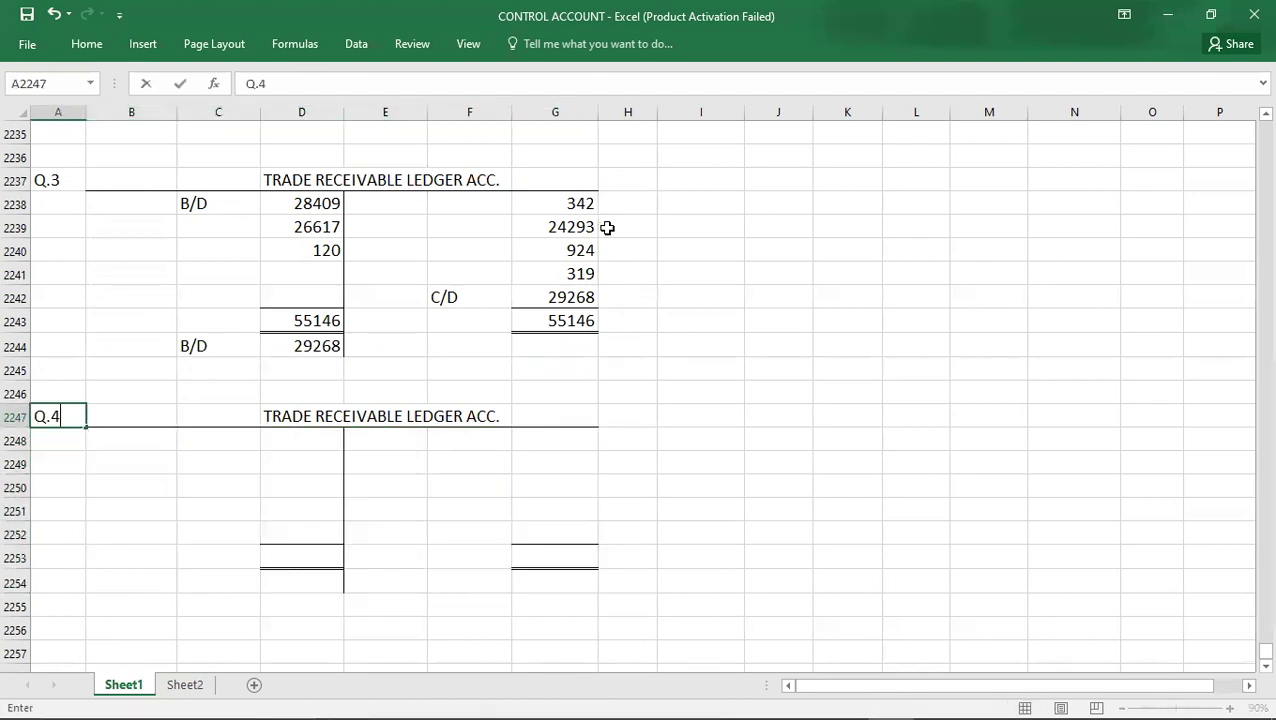
{"action": "key", "text": "Return"}
{"action": "key", "text": "Down"}
{"action": "key", "text": "Down"}
{"action": "key", "text": "Down"}
{"action": "key", "text": "Down"}
{"action": "key", "text": "Down"}
{"action": "key", "text": "Down"}
{"action": "key", "text": "Down"}
{"action": "key", "text": "Down"}
{"action": "key", "text": "Down"}
{"action": "key", "text": "Down"}
{"action": "key", "text": "Down"}
{"action": "key", "text": "Down"}
{"action": "key", "text": "Down"}
{"action": "key", "text": "Down"}
{"action": "key", "text": "Down"}
{"action": "key", "text": "Down"}
{"action": "key", "text": "Down"}
{"action": "key", "text": "Down"}
{"action": "key", "text": "Down"}
{"action": "key", "text": "Down"}
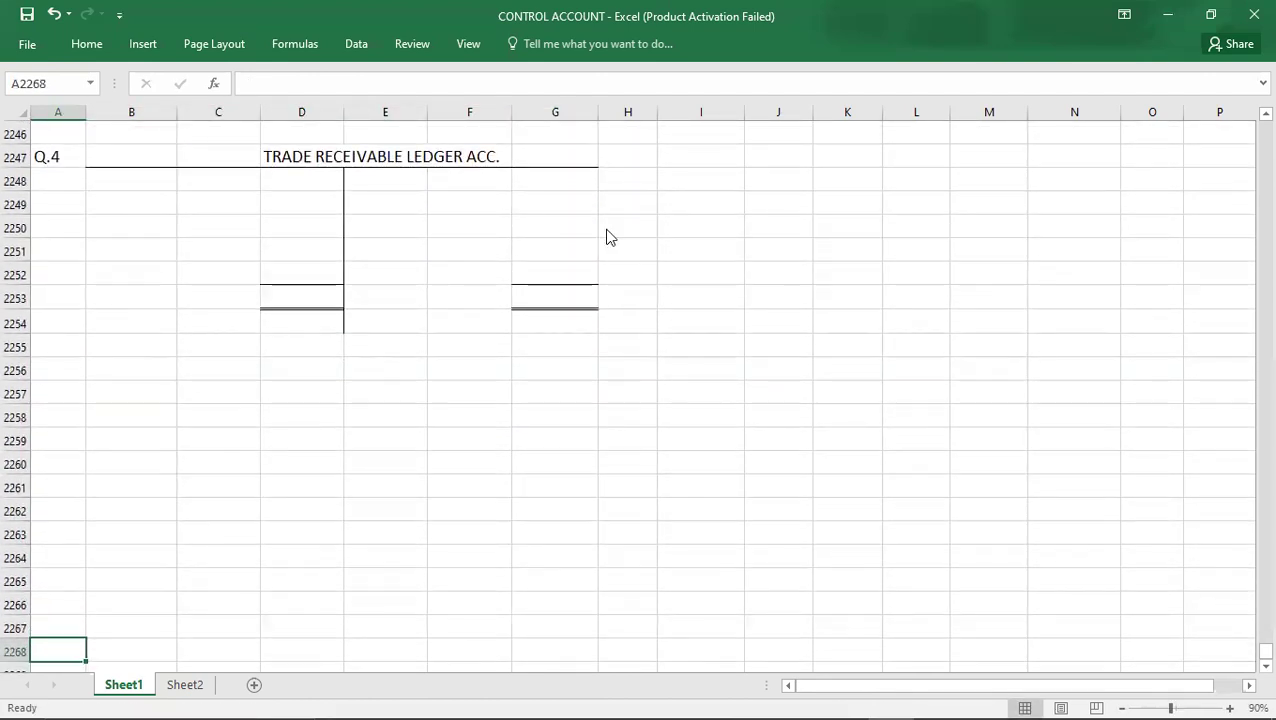
Check the opening balance in the question PDF and enter B/D in C2248 and 28227 in D2248
{"action": "key", "text": "alt+Tab"}
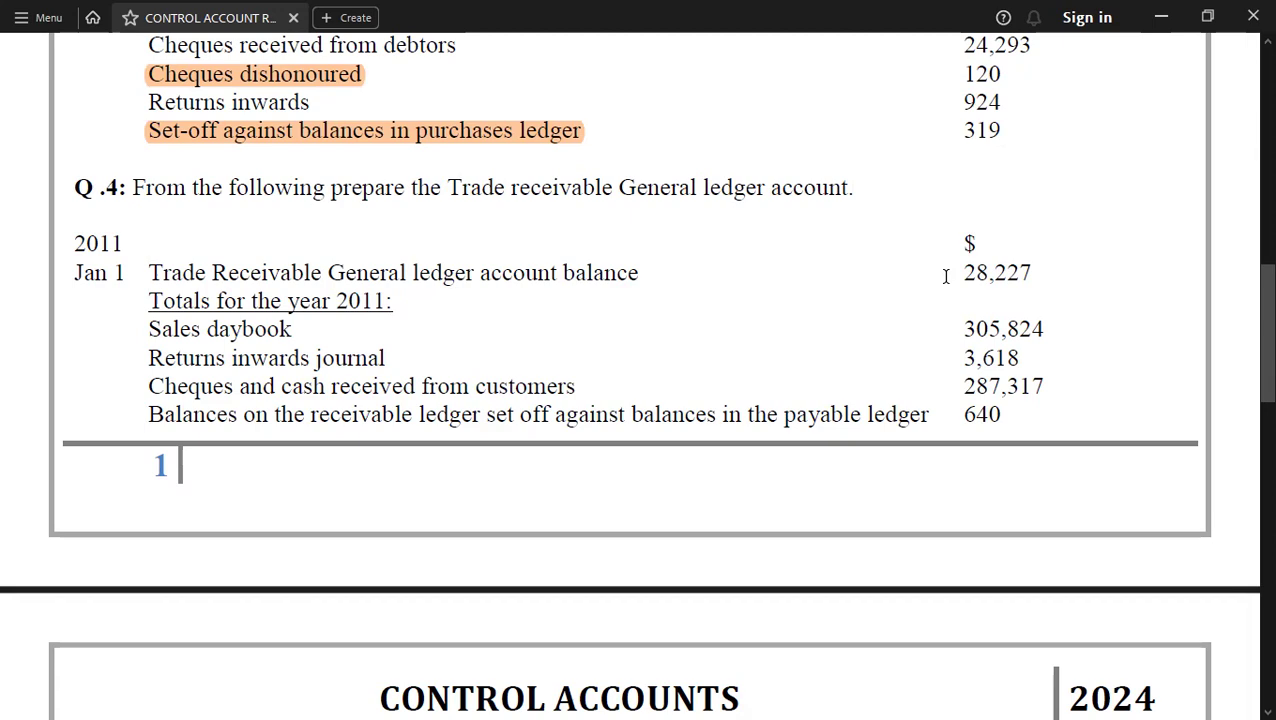
{"action": "key", "text": "alt+Tab"}
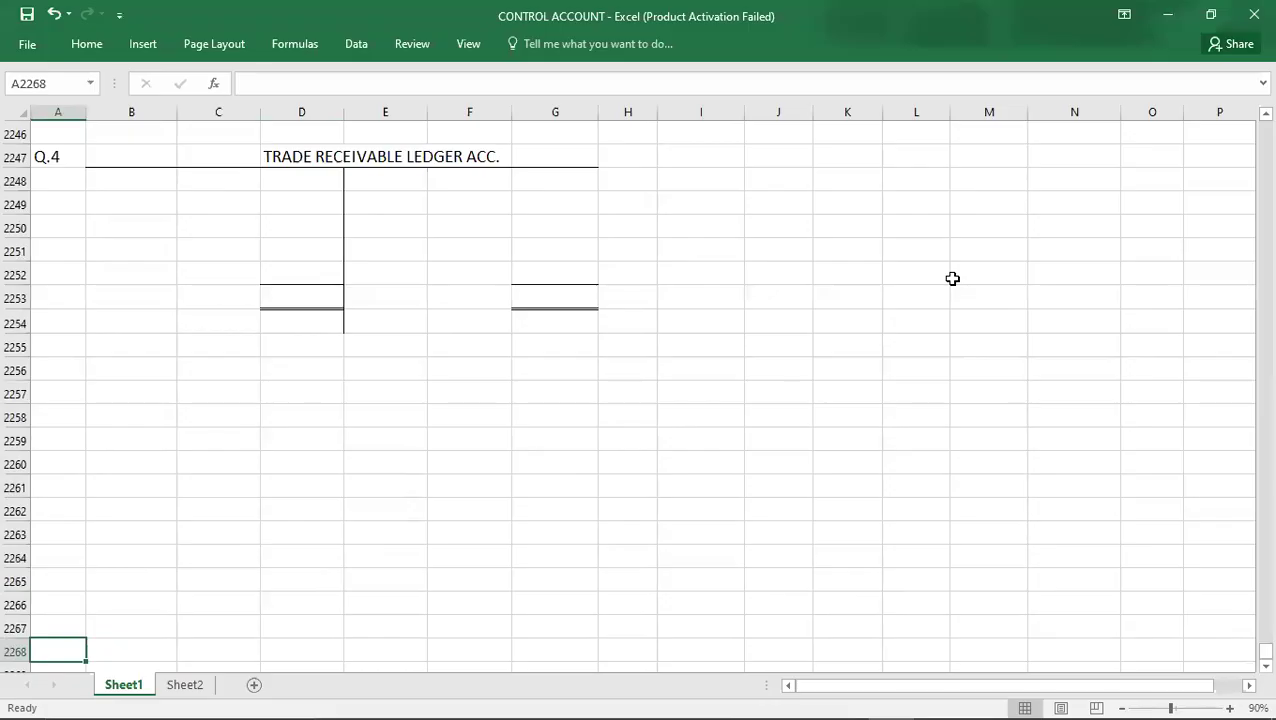
{"action": "key", "text": "Up"}
{"action": "key", "text": "Up"}
{"action": "key", "text": "Up"}
{"action": "key", "text": "Up"}
{"action": "key", "text": "Up"}
{"action": "key", "text": "Up"}
{"action": "key", "text": "Up"}
{"action": "key", "text": "Up"}
{"action": "key", "text": "Up"}
{"action": "key", "text": "Up"}
{"action": "key", "text": "Up"}
{"action": "key", "text": "Up"}
{"action": "key", "text": "Up"}
{"action": "key", "text": "Up"}
{"action": "key", "text": "Up"}
{"action": "key", "text": "Up"}
{"action": "key", "text": "Up"}
{"action": "key", "text": "Up"}
{"action": "key", "text": "Up"}
{"action": "key", "text": "Up"}
{"action": "key", "text": "Right"}
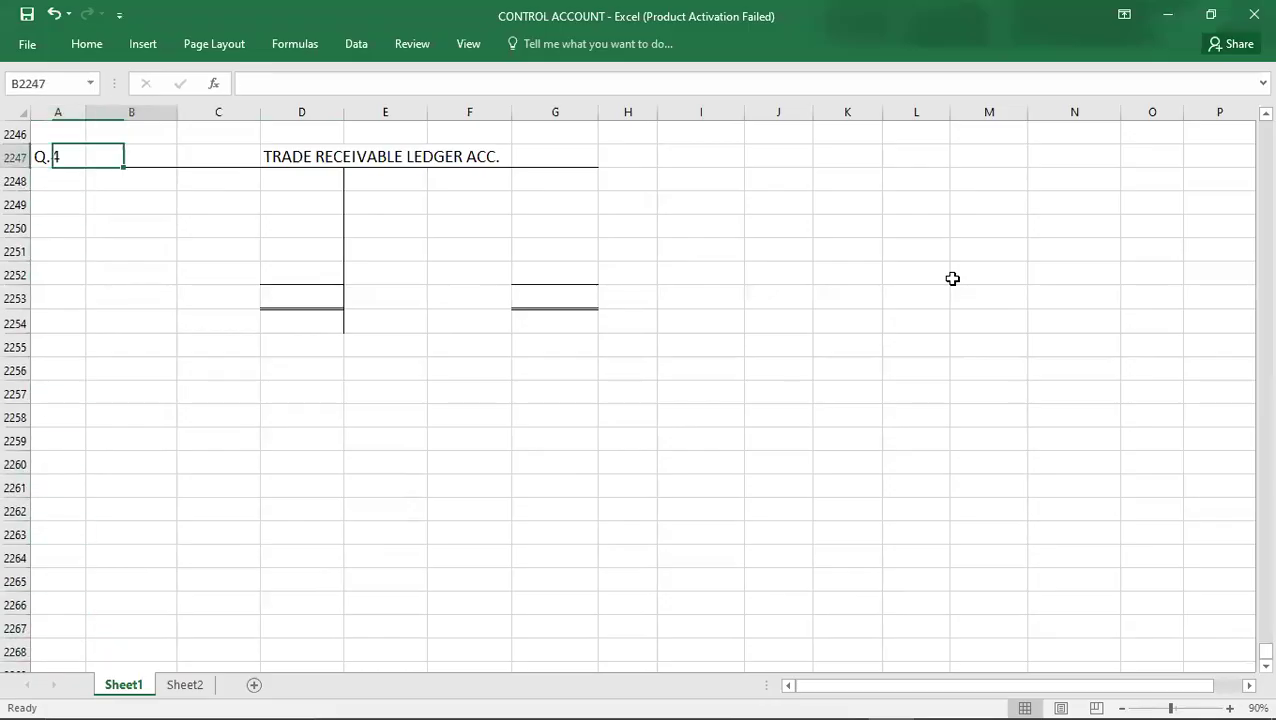
{"action": "key", "text": "Right"}
{"action": "key", "text": "Down"}
{"action": "type", "text": "B/D"}
{"action": "key", "text": "Tab"}
{"action": "type", "text": "272"}
{"action": "key", "text": "alt+Tab"}
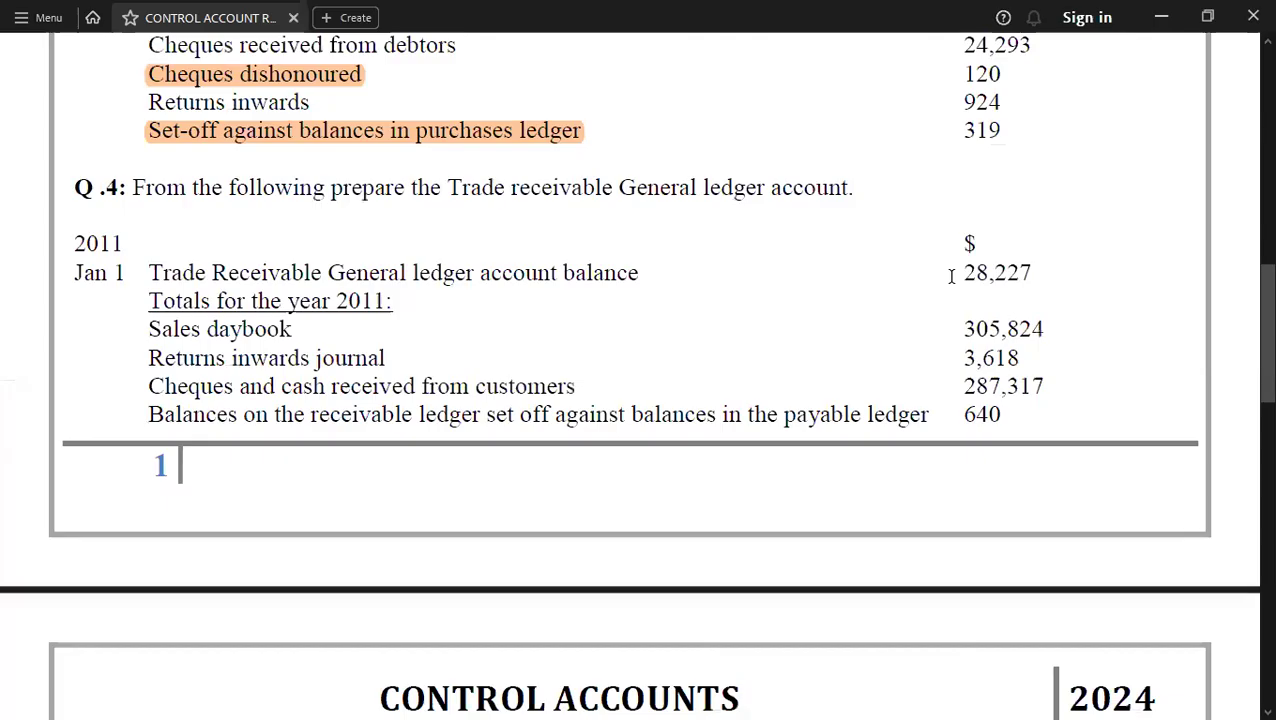
{"action": "key", "text": "alt+Tab"}
{"action": "key", "text": "BackSpace"}
{"action": "key", "text": "BackSpace"}
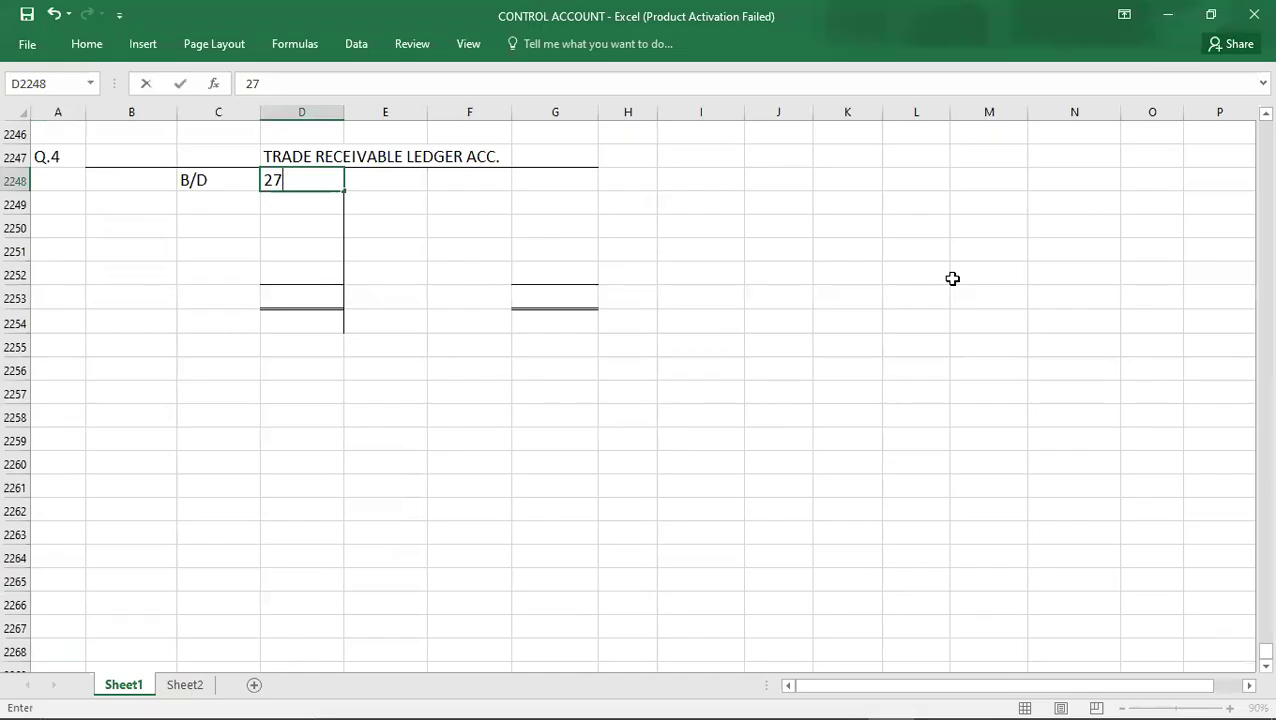
{"action": "type", "text": "8227"}
{"action": "key", "text": "Return"}
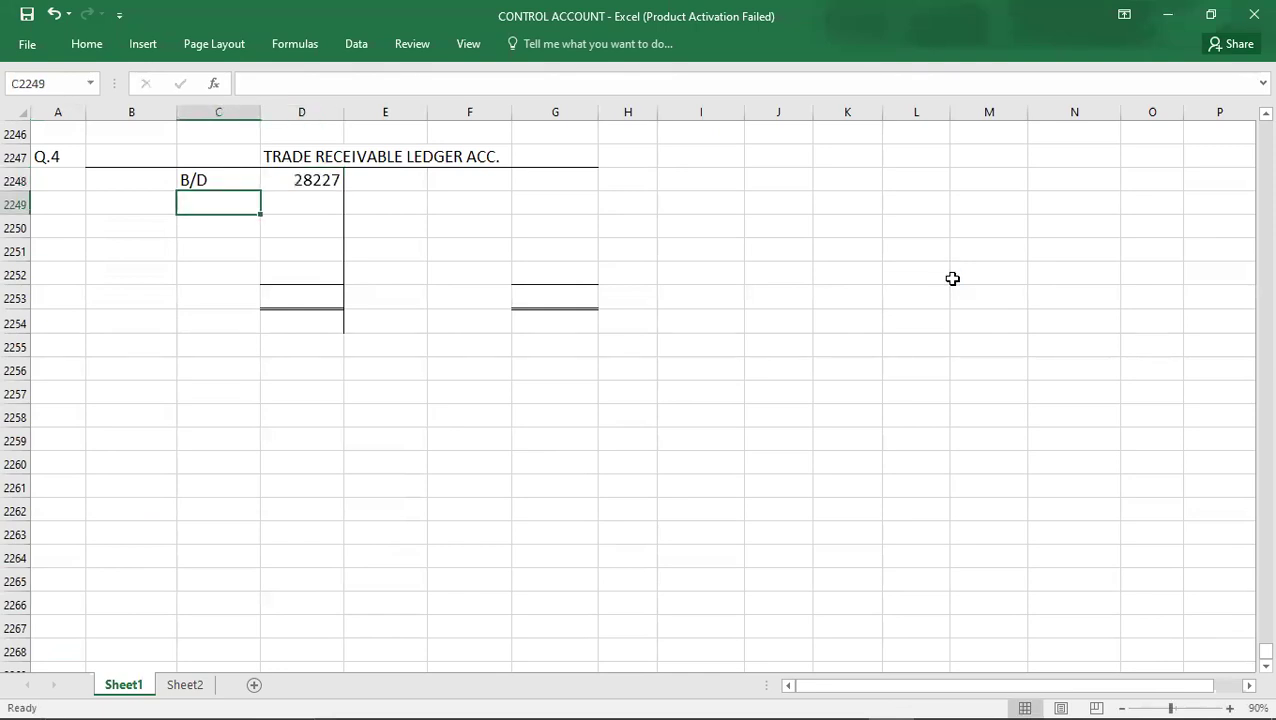
Look up the sales daybook total in the question PDF and enter 305824 in D2249
{"action": "key", "text": "alt+Tab"}
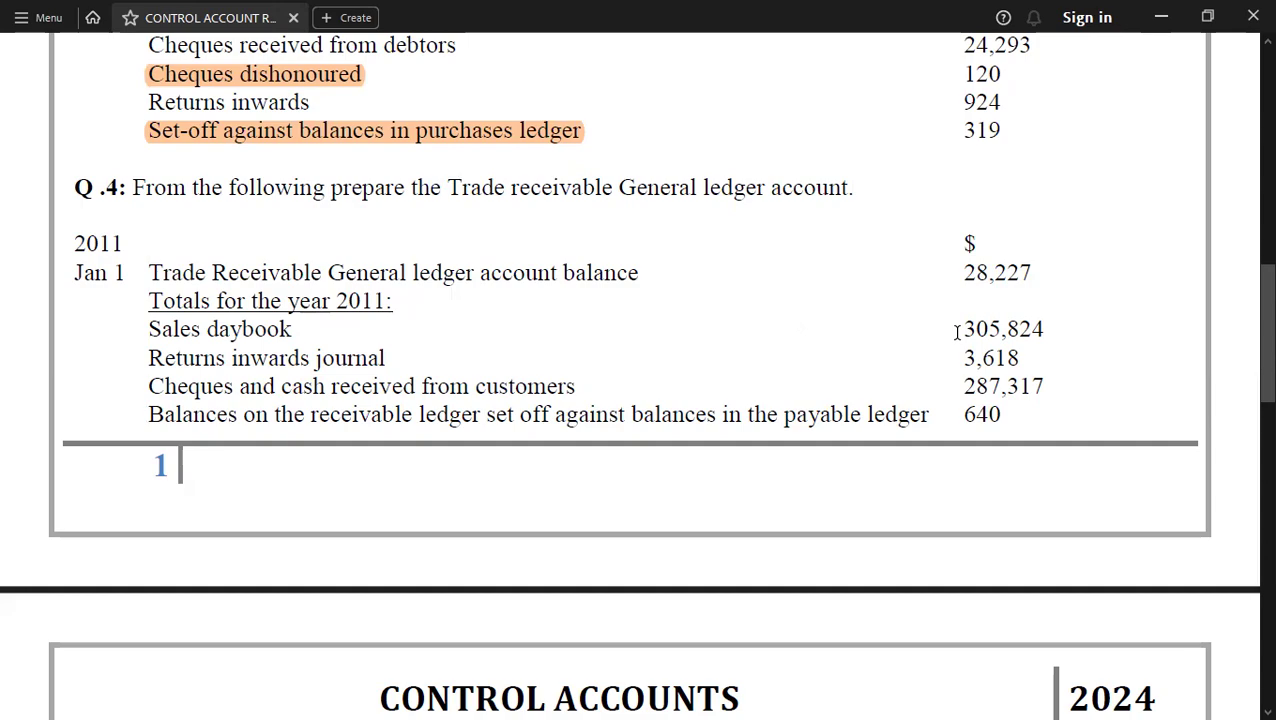
{"action": "key", "text": "alt+Tab"}
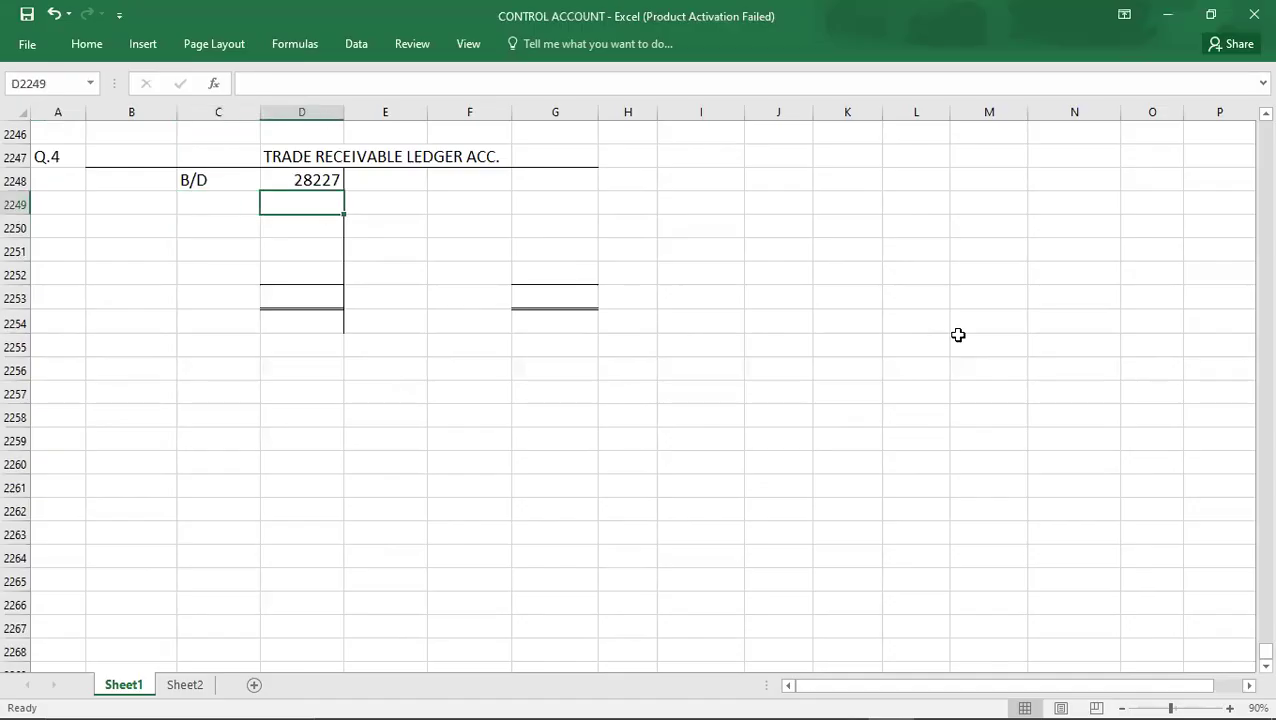
{"action": "type", "text": "2"}
{"action": "key", "text": "BackSpace"}
{"action": "type", "text": "305"}
{"action": "key", "text": "alt+Tab"}
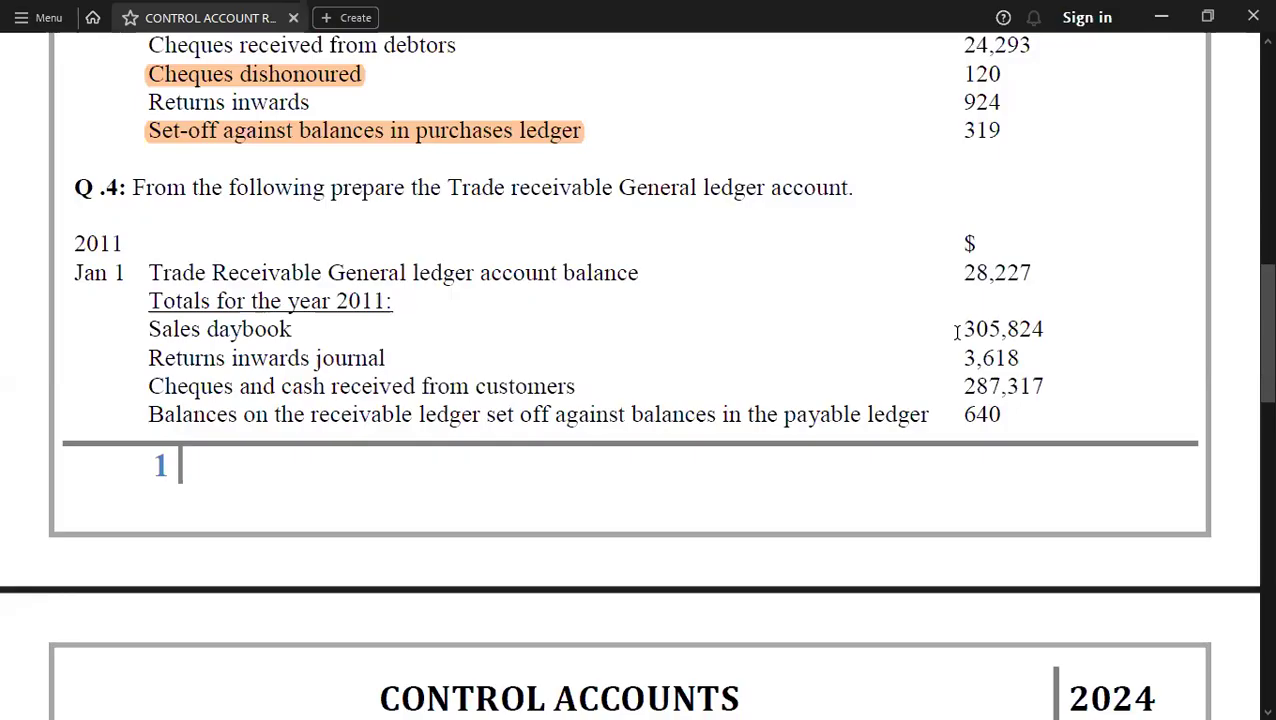
{"action": "key", "text": "alt+Tab"}
{"action": "type", "text": "824"}
{"action": "key", "text": "Return"}
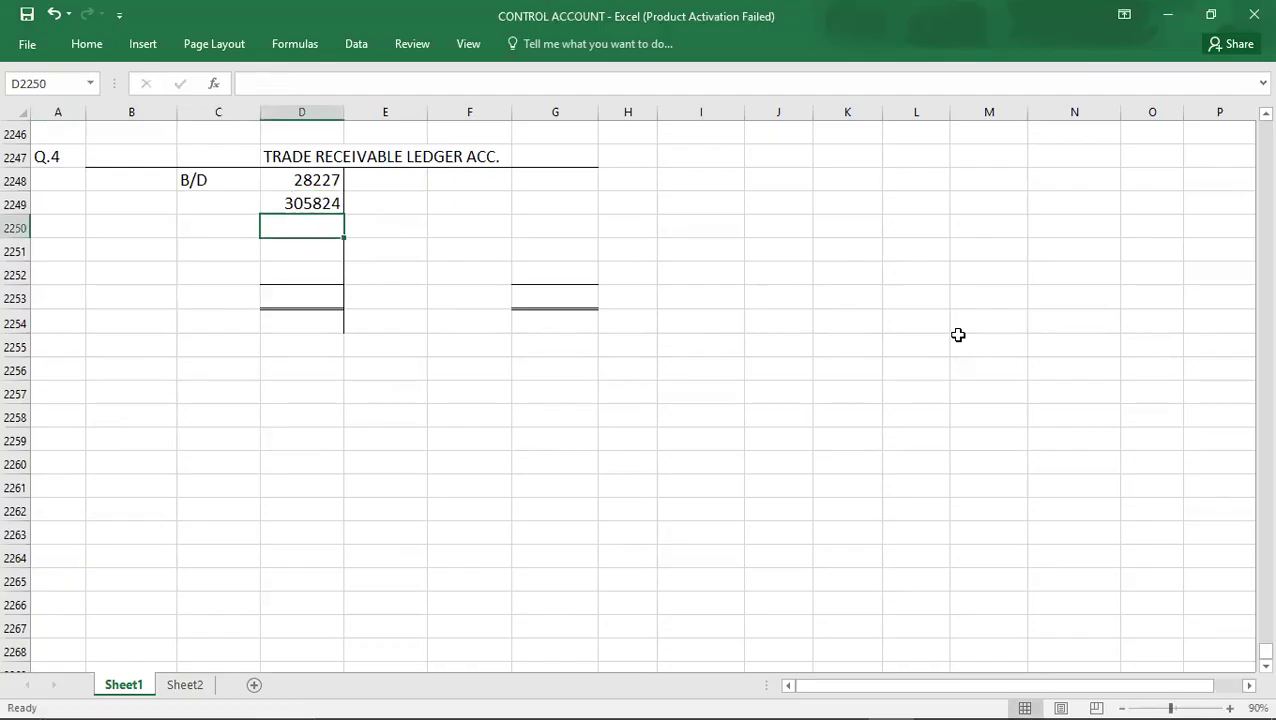
Look up the returns inwards journal total in the question PDF and enter 3618 in G2248
{"action": "key", "text": "alt+Tab"}
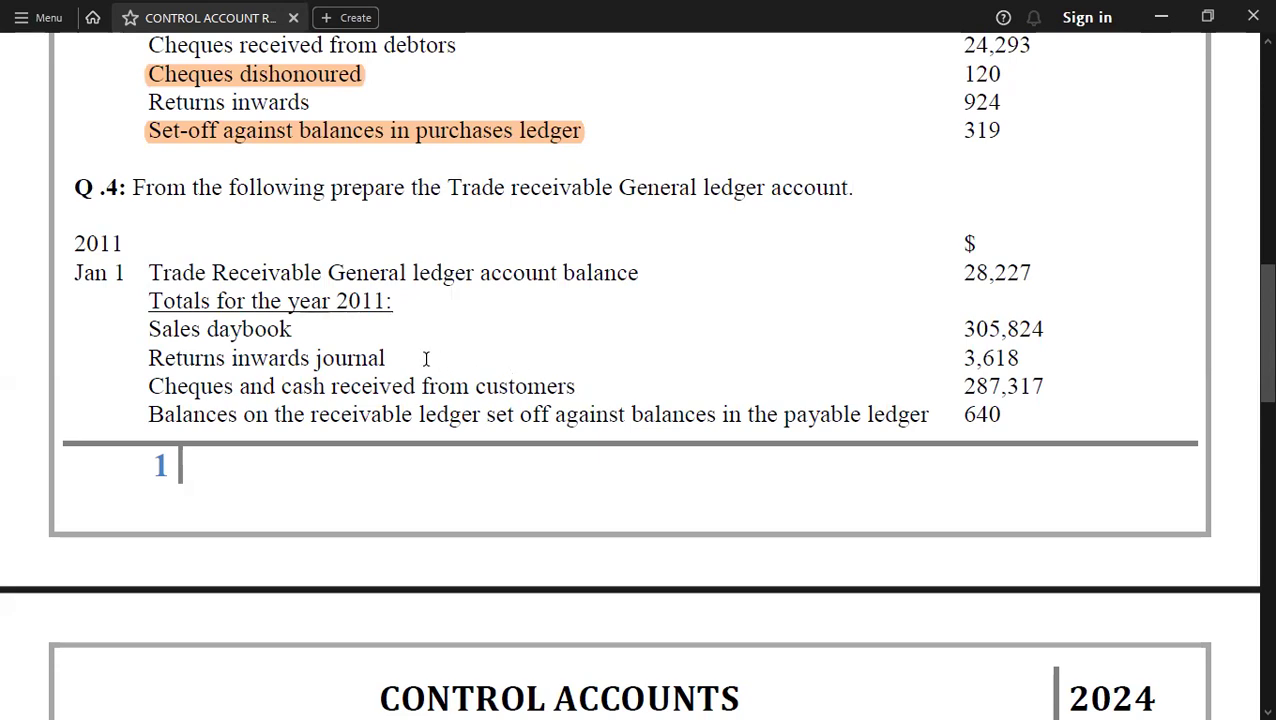
{"action": "key", "text": "alt+Tab"}
{"action": "key", "text": "Right"}
{"action": "key", "text": "Up"}
{"action": "key", "text": "Up"}
{"action": "type", "text": "3618"}
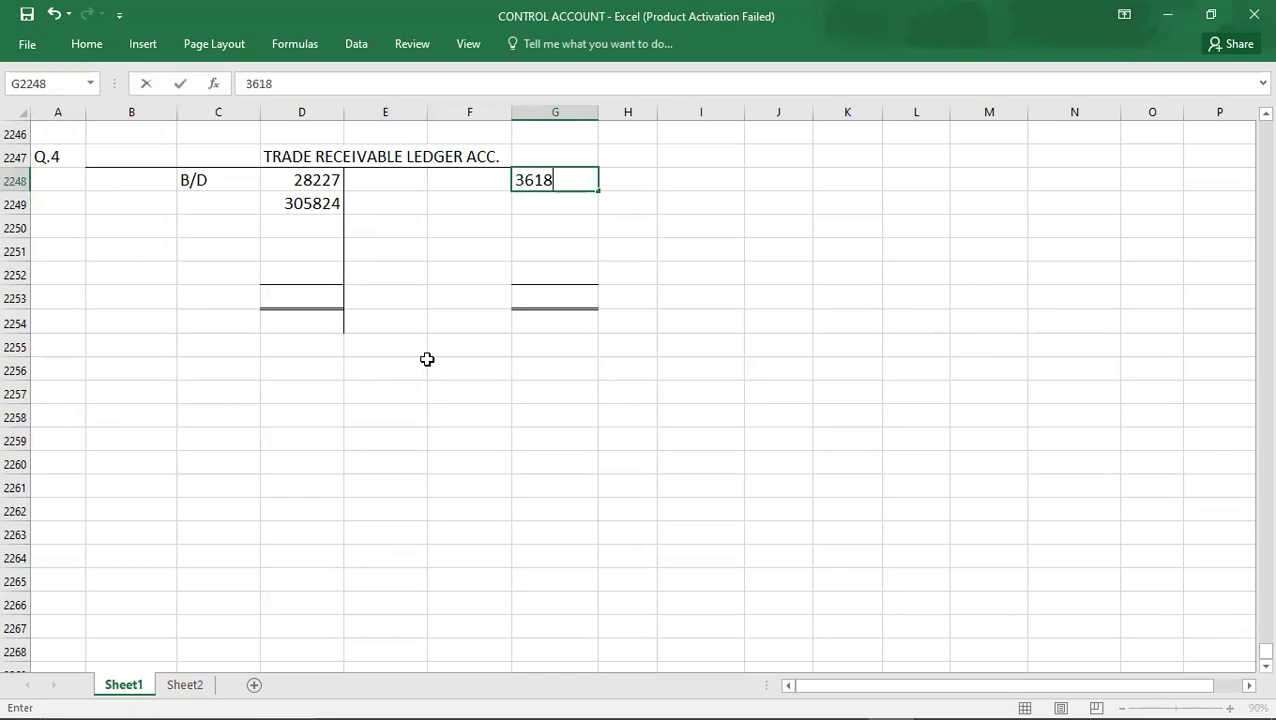
{"action": "key", "text": "Return"}
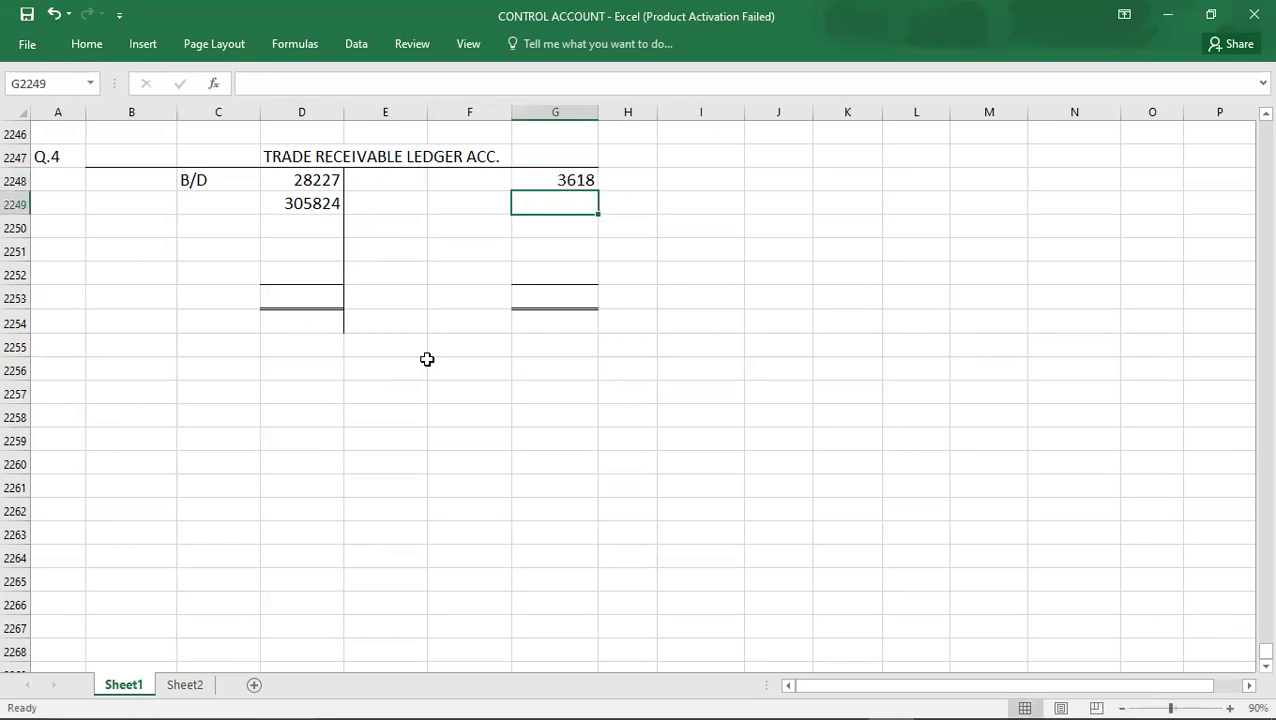
Look up the cheques and cash received from customers in the question PDF and enter 287317 in G2249
{"action": "key", "text": "alt+Tab"}
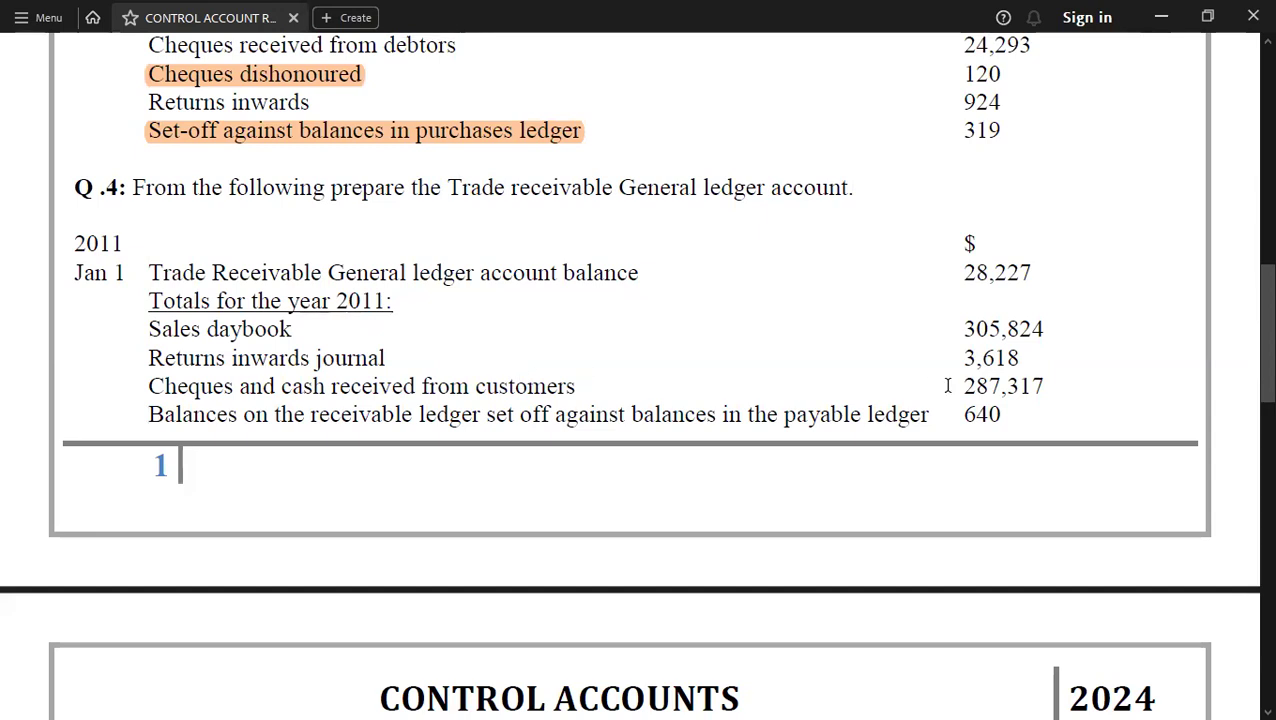
{"action": "key", "text": "alt+Tab"}
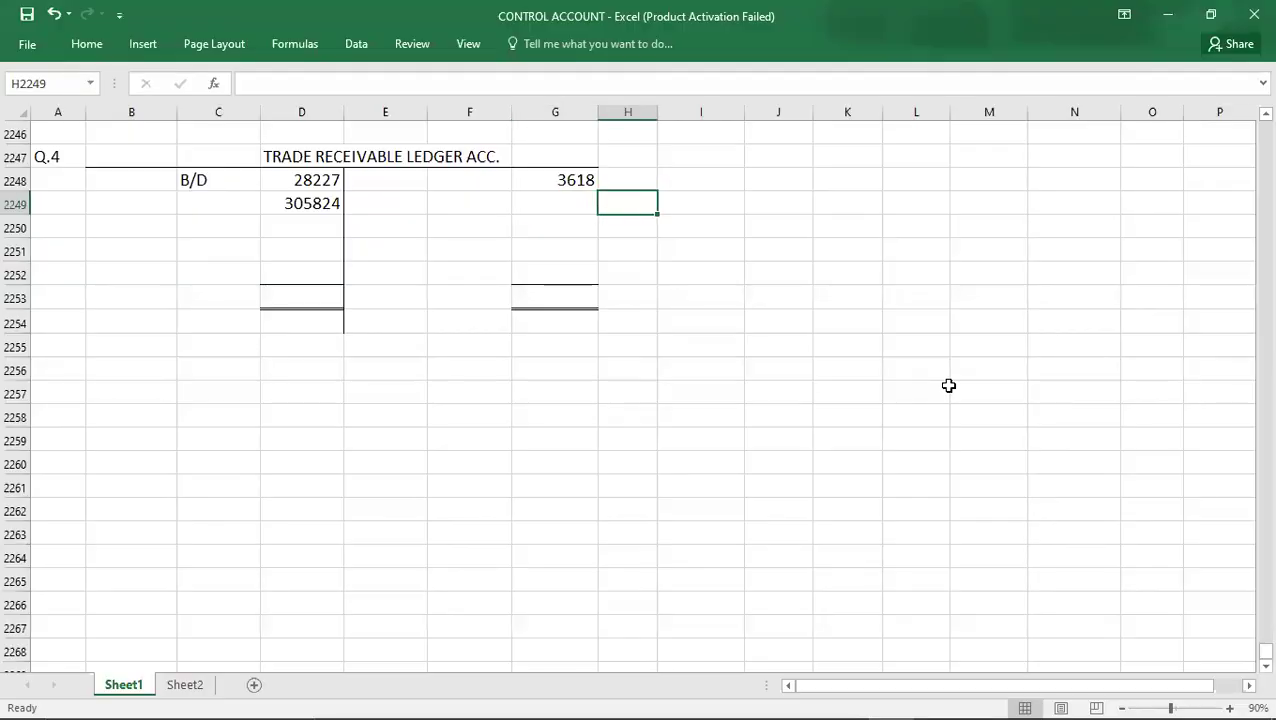
{"action": "type", "text": "287"}
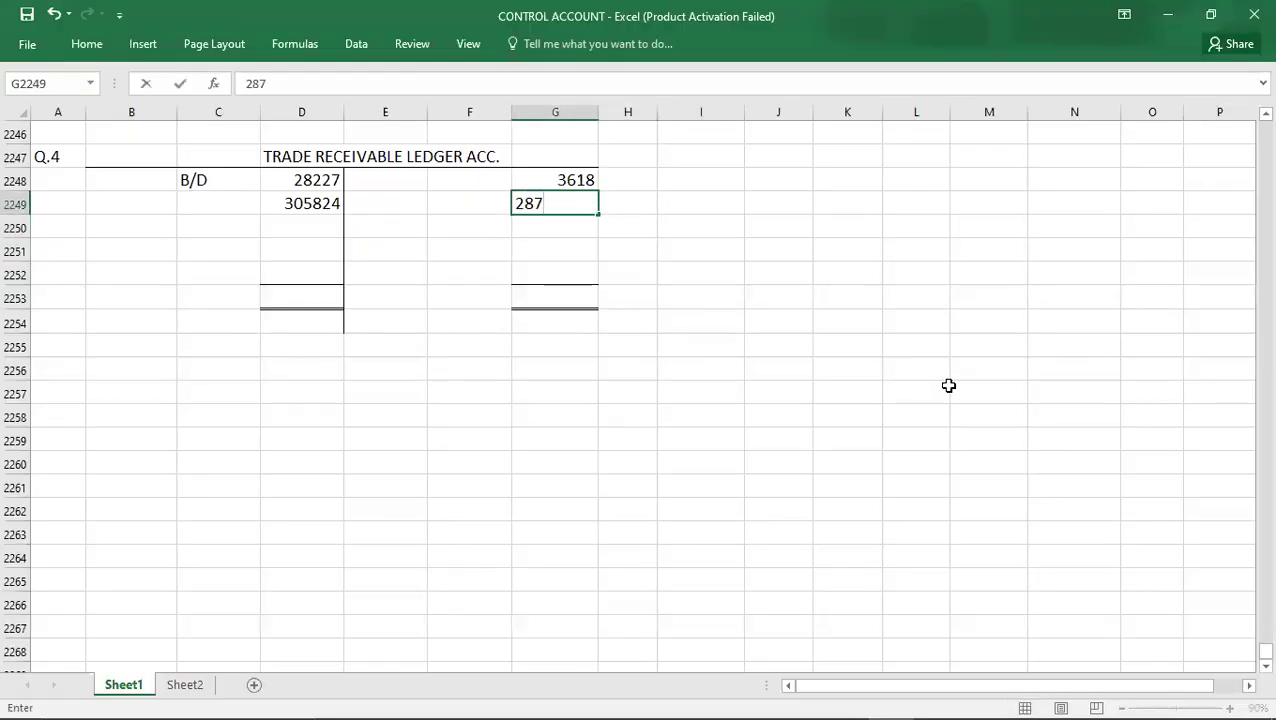
{"action": "key", "text": "alt+Tab"}
{"action": "key", "text": "alt+Tab"}
{"action": "type", "text": "317"}
{"action": "key", "text": "Return"}
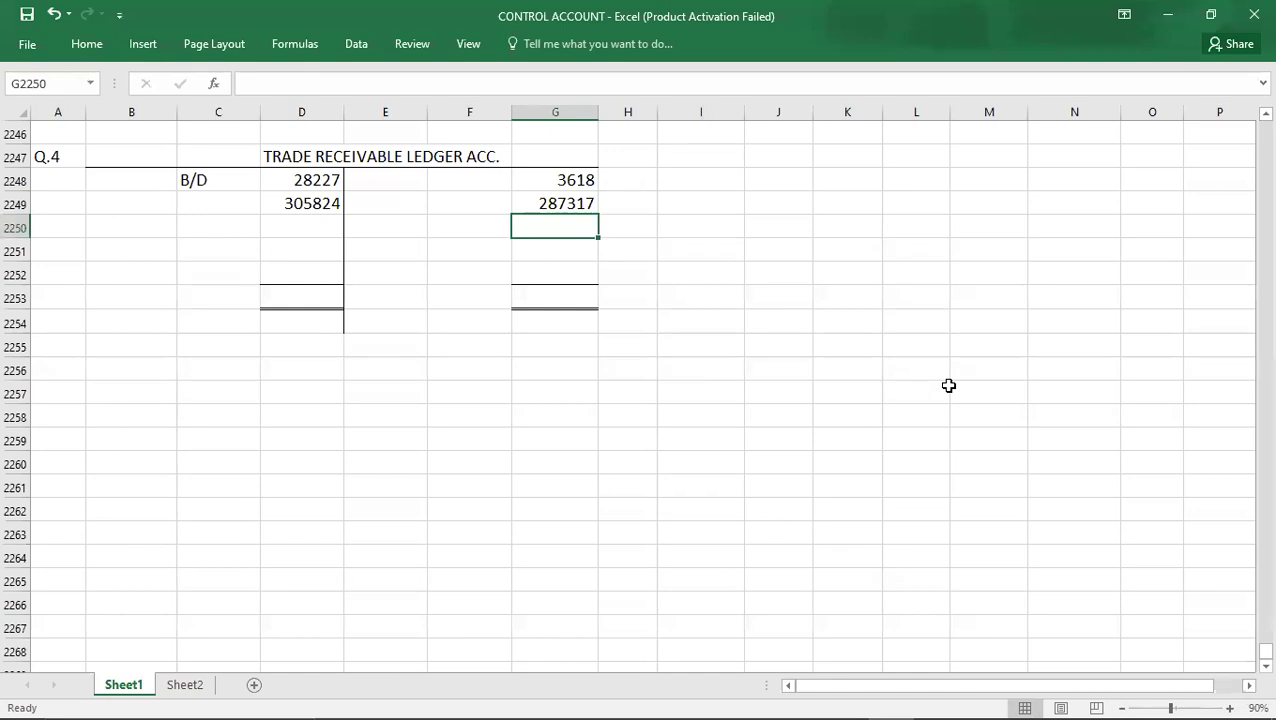
Enter the set-off of 640 in G2250 from the question PDF and check there for further Q.4 items
{"action": "key", "text": "alt+Tab"}
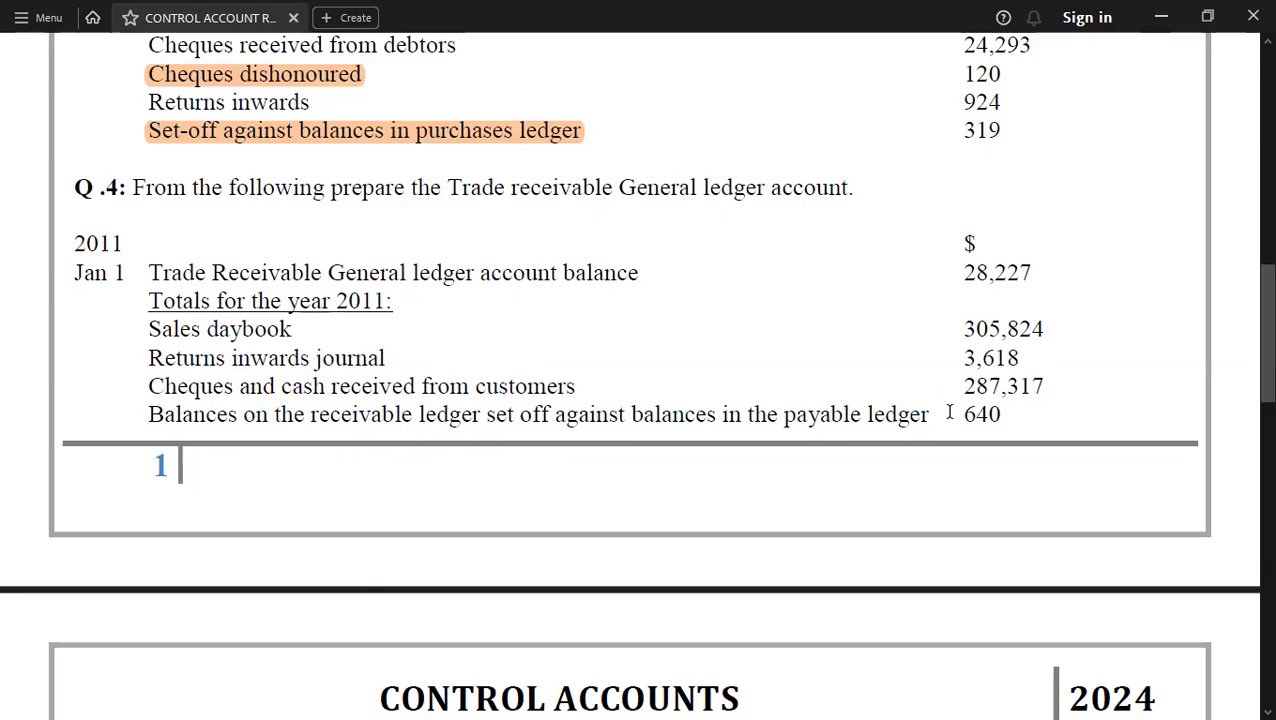
{"action": "key", "text": "alt+Tab"}
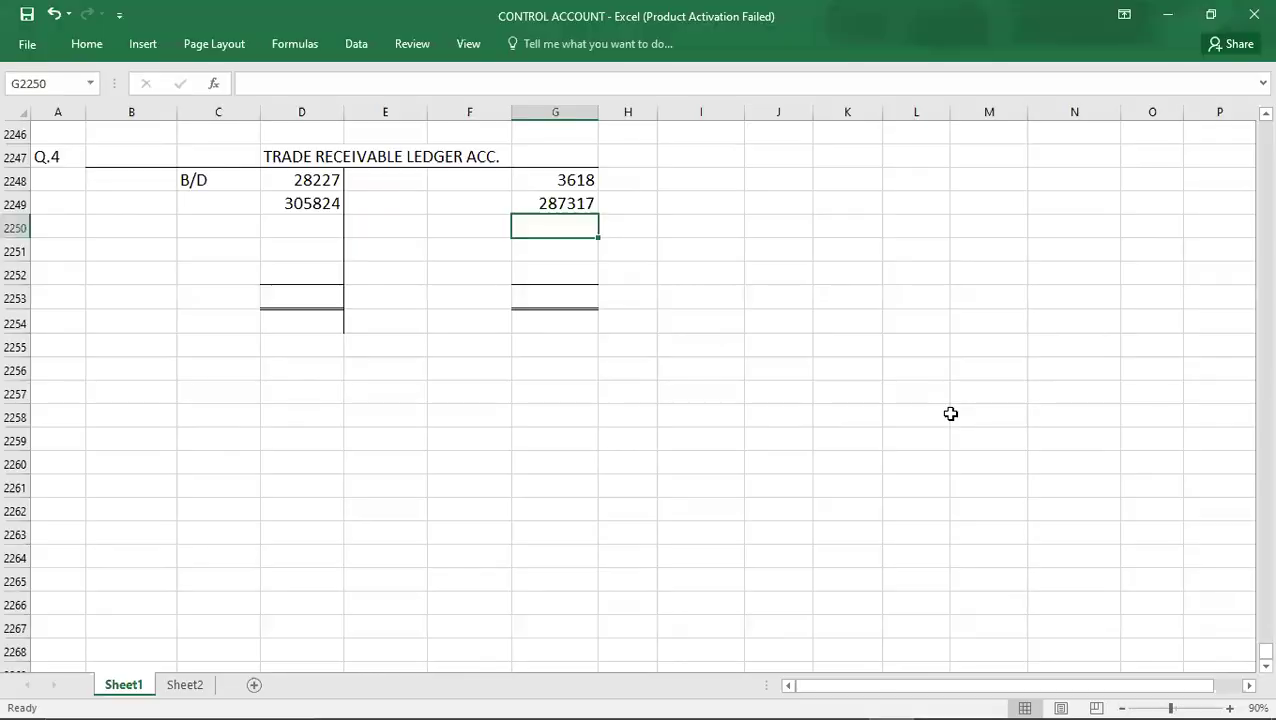
{"action": "type", "text": "640"}
{"action": "key", "text": "Return"}
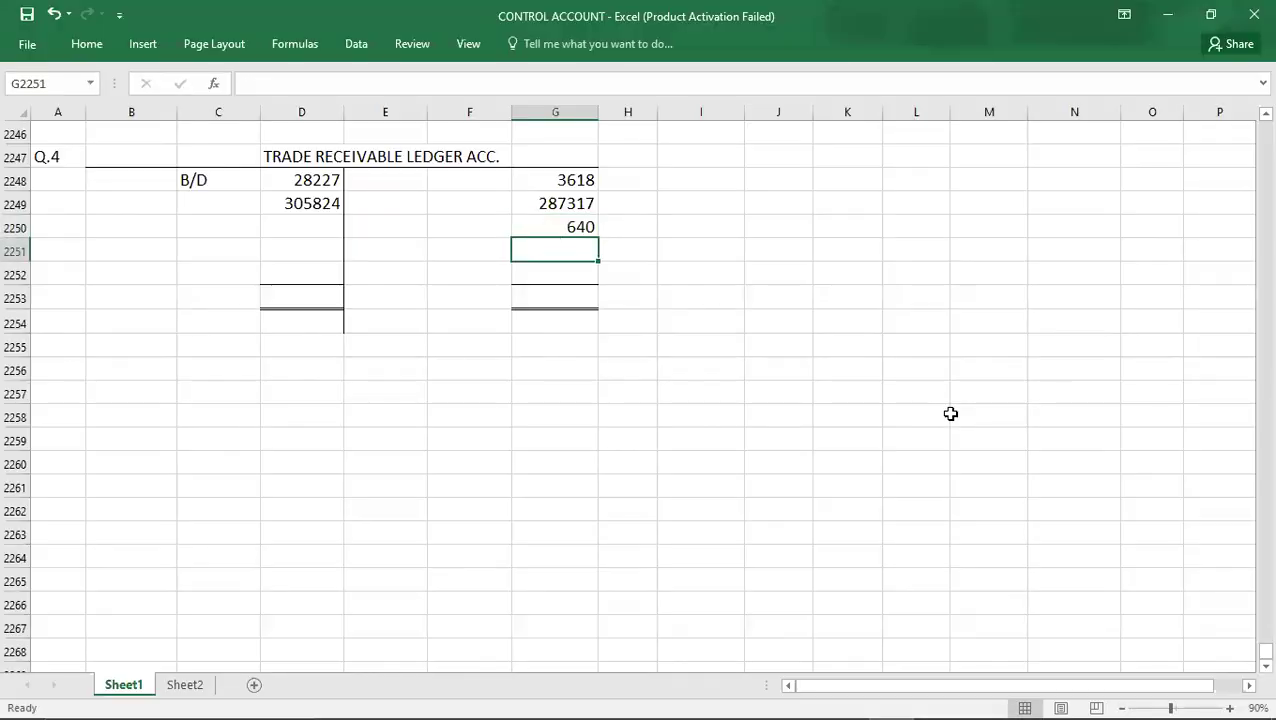
{"action": "key", "text": "alt+Tab"}
{"action": "scroll", "coordinate": [951, 418], "scroll_direction": "down", "scroll_amount": 3}
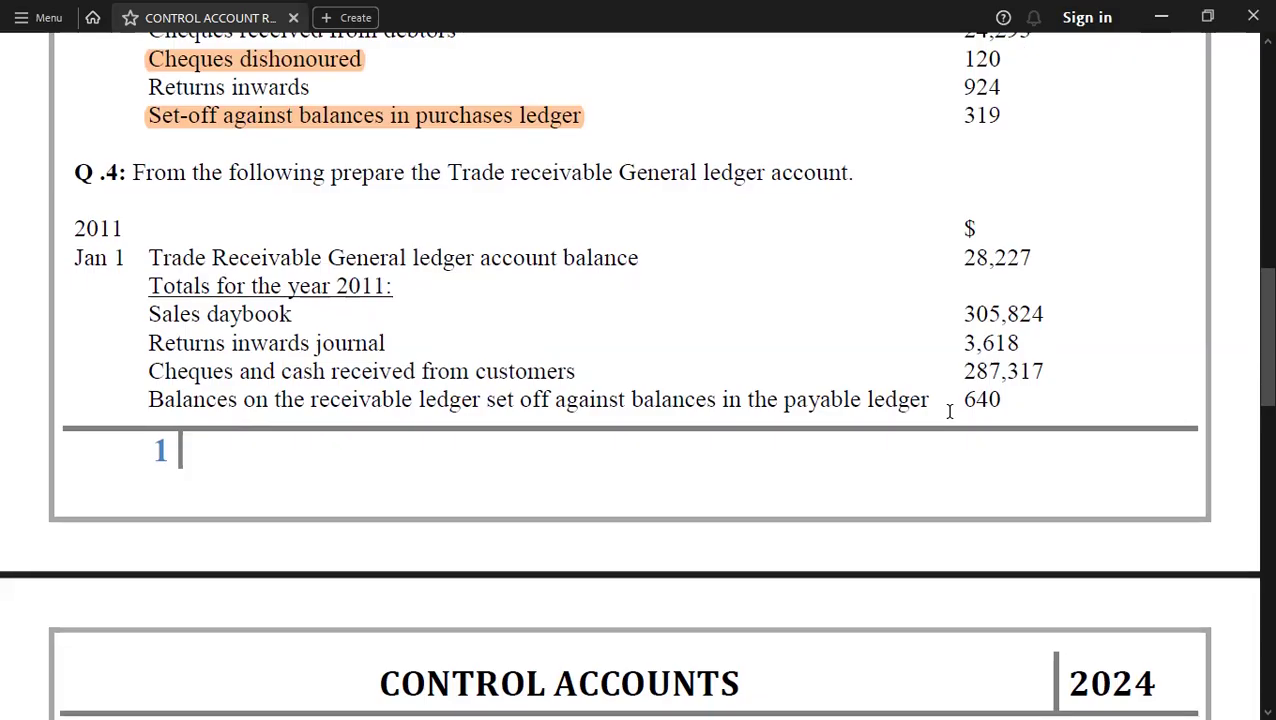
{"action": "scroll", "coordinate": [951, 420], "scroll_direction": "up", "scroll_amount": 3}
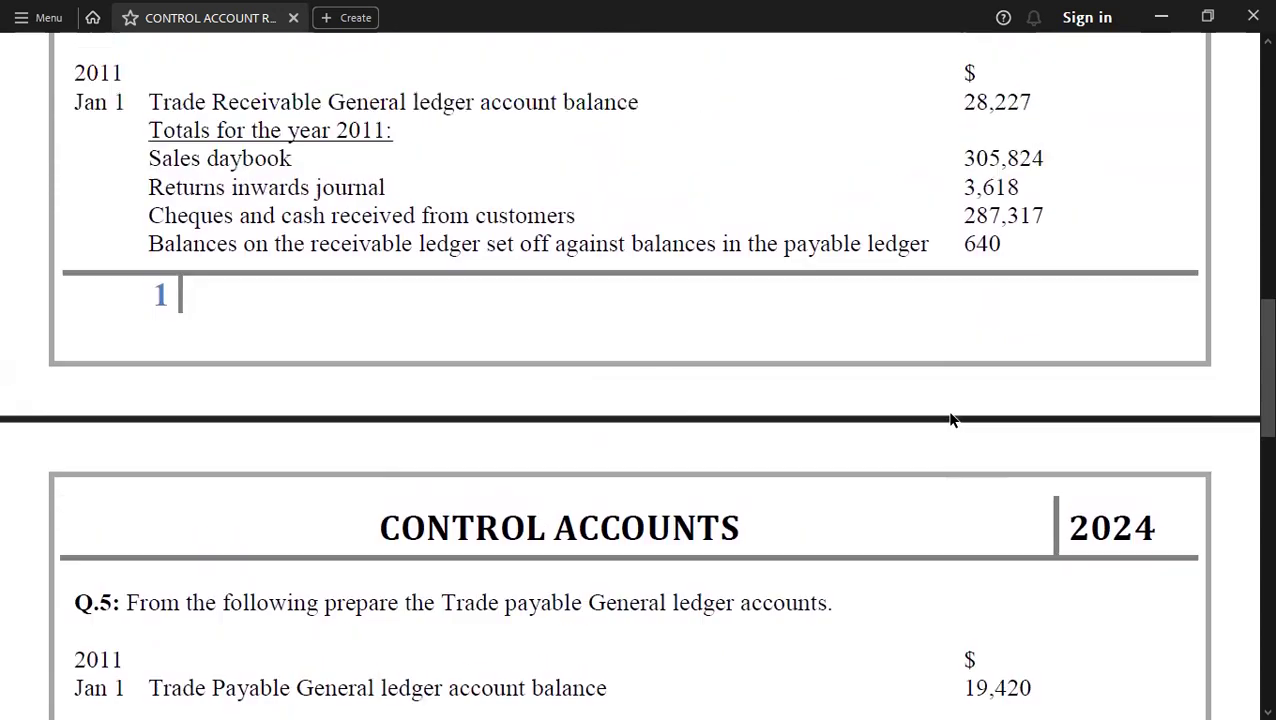
{"action": "key", "text": "alt+Tab"}
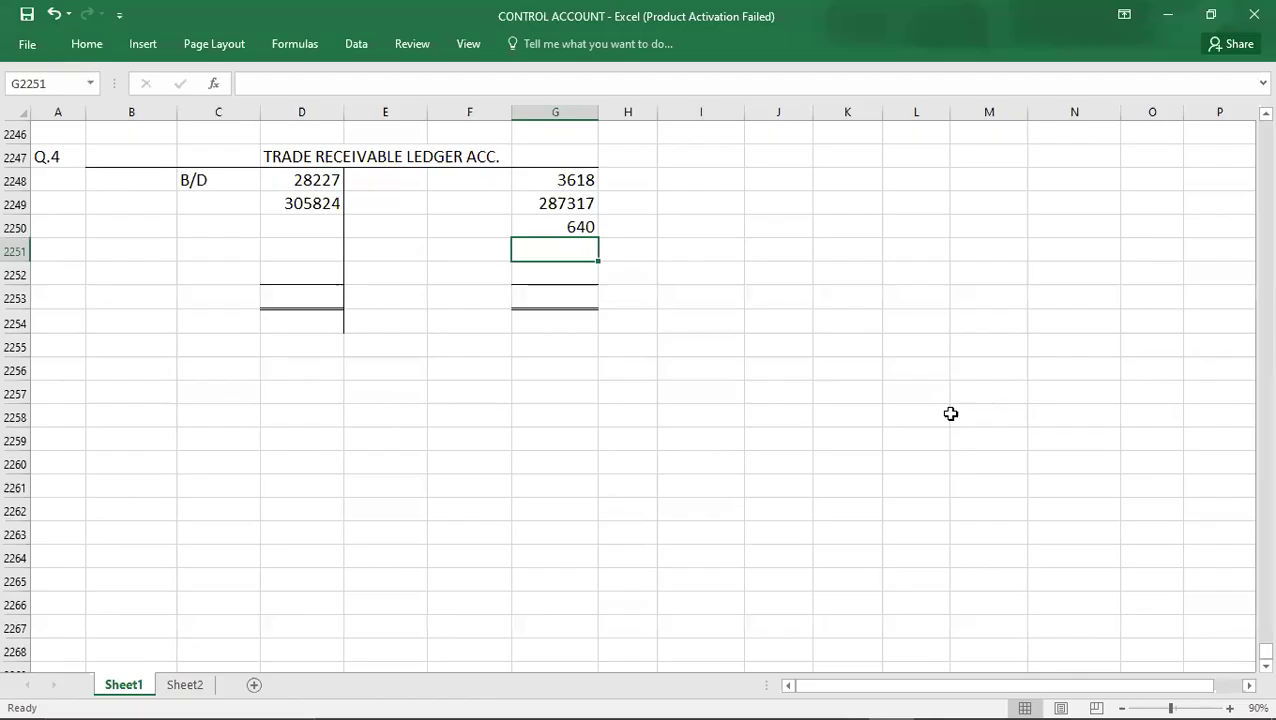
Total the debit entries D2248:D2249 and enter 334051 as the total in both D2253 and G2253
{"action": "left_click", "coordinate": [295, 177]}
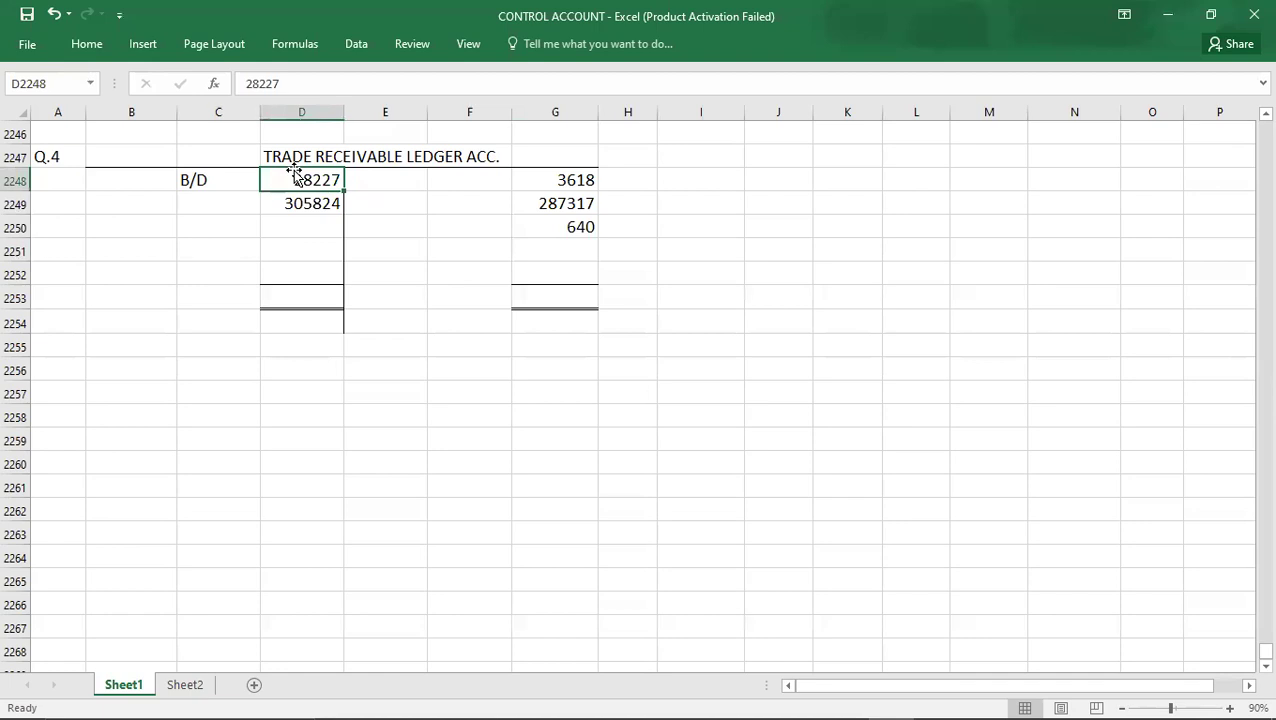
{"action": "key", "text": "shift+Down"}
{"action": "key", "text": "Down"}
{"action": "key", "text": "Down"}
{"action": "key", "text": "Down"}
{"action": "key", "text": "Down"}
{"action": "key", "text": "Down"}
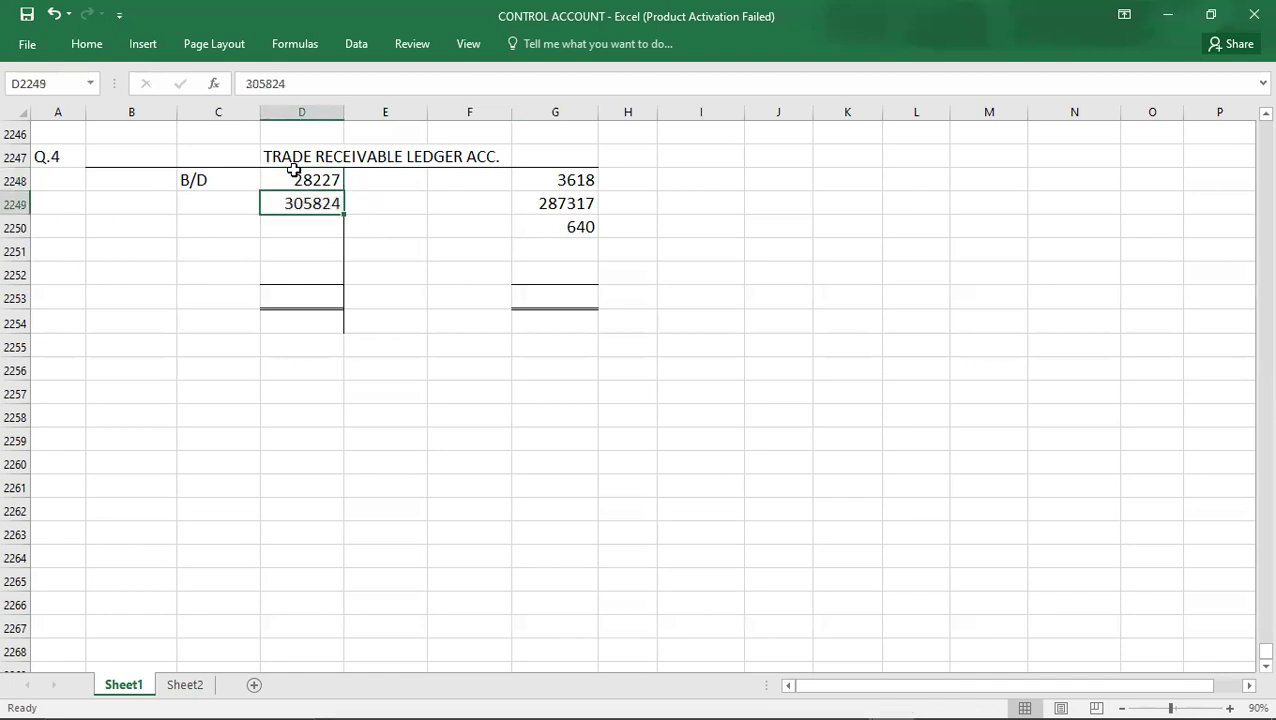
{"action": "type", "text": "334051"}
{"action": "key", "text": "Right"}
{"action": "key", "text": "Right"}
{"action": "key", "text": "Right"}
{"action": "type", "text": "3340"}
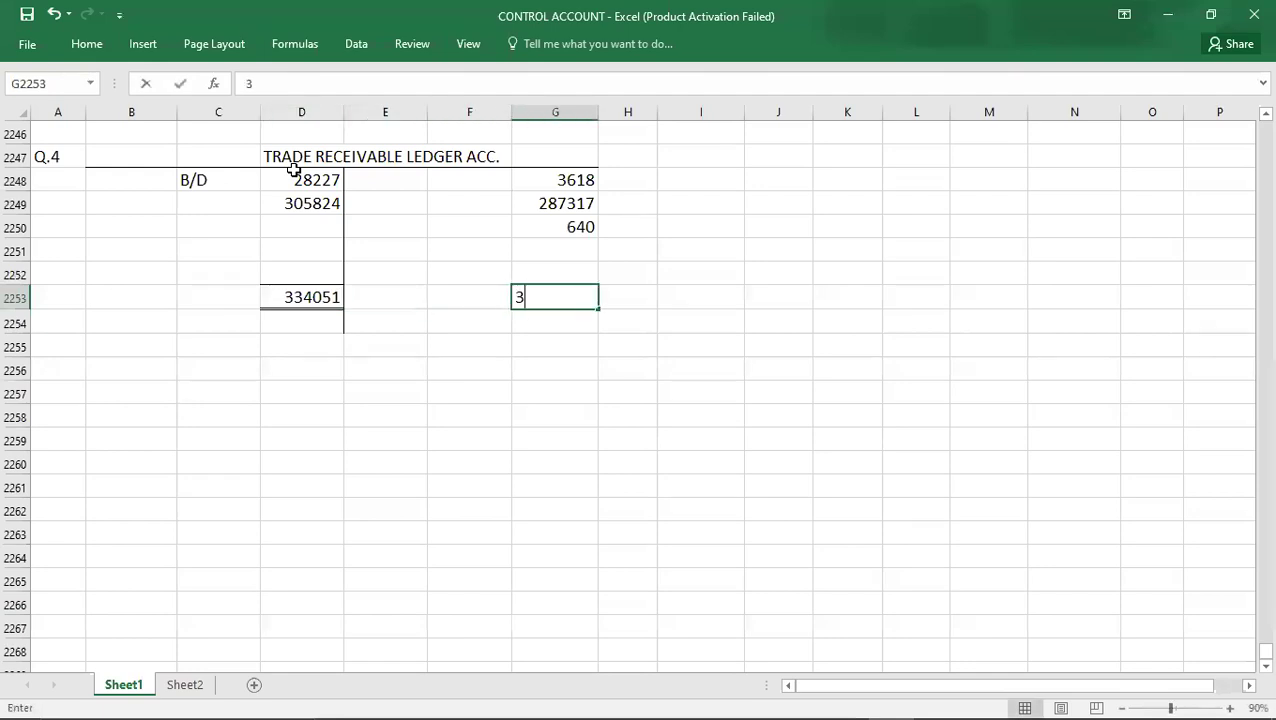
{"action": "type", "text": "51"}
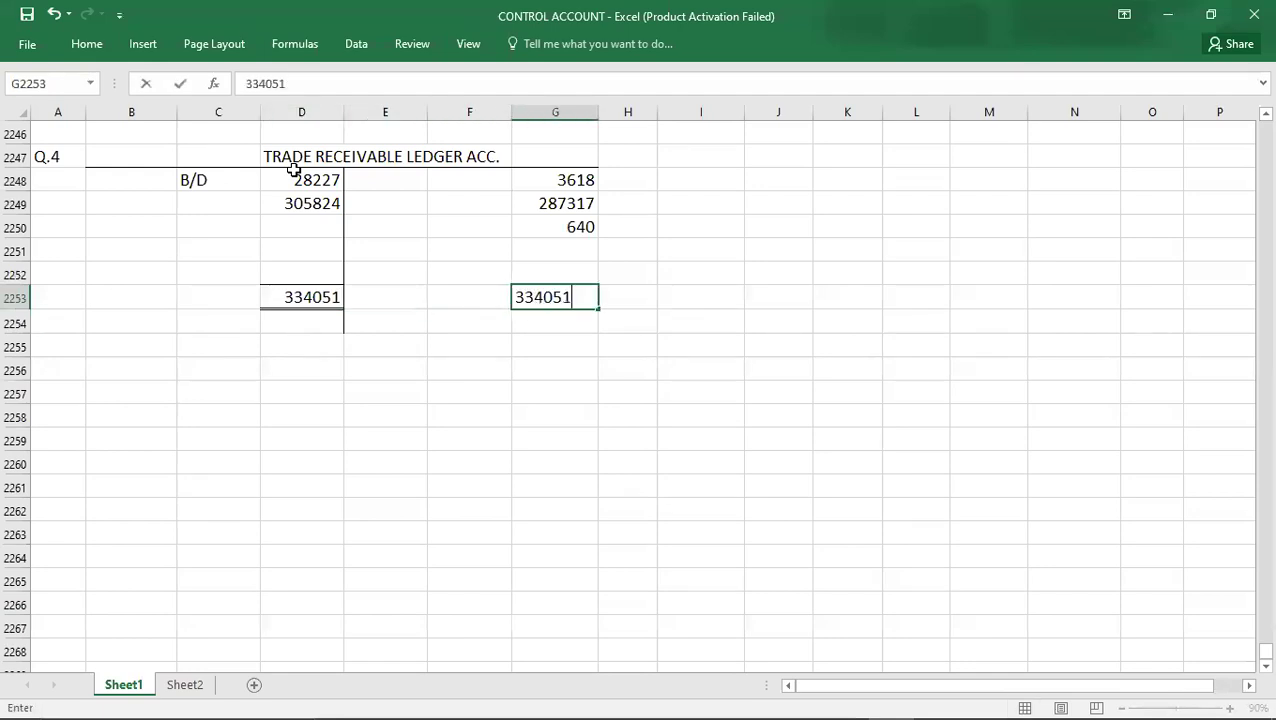
Label the closing balance C/D in F2252 of the Q.4 account and enter 24699 in G2252
{"action": "key", "text": "Up"}
{"action": "key", "text": "Left"}
{"action": "type", "text": "C/D"}
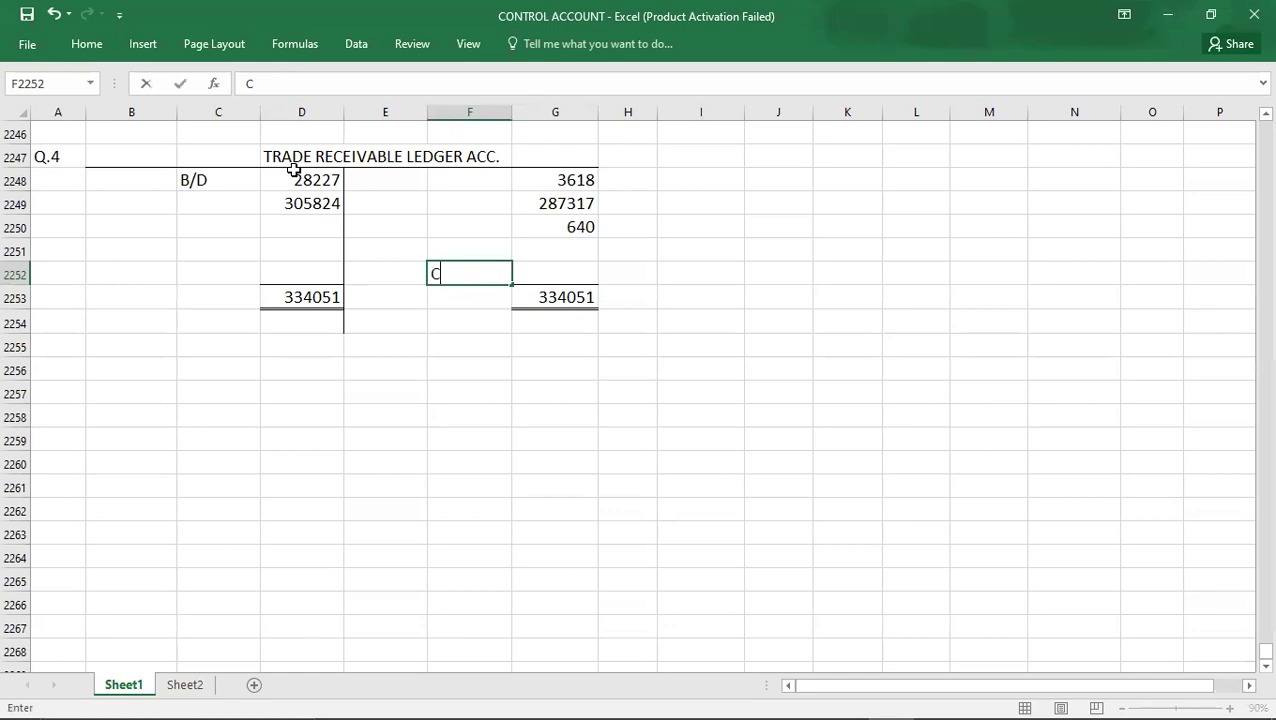
{"action": "key", "text": "Right"}
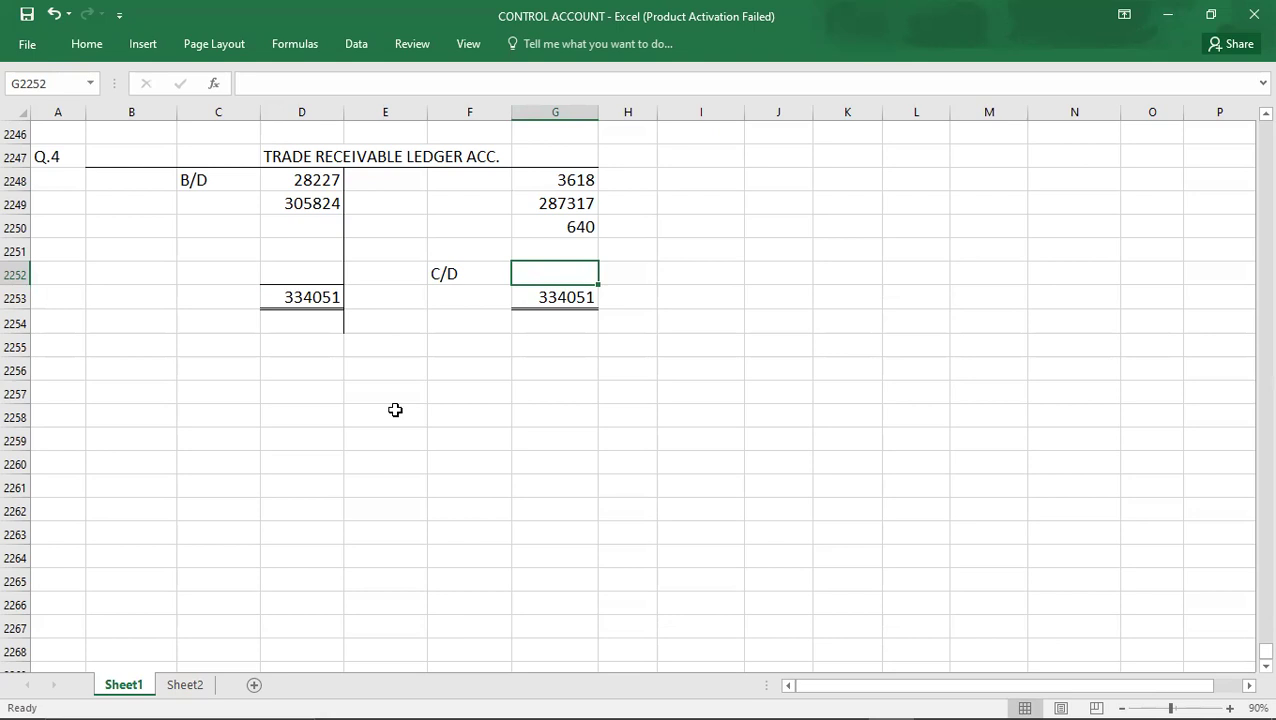
{"action": "type", "text": "24"}
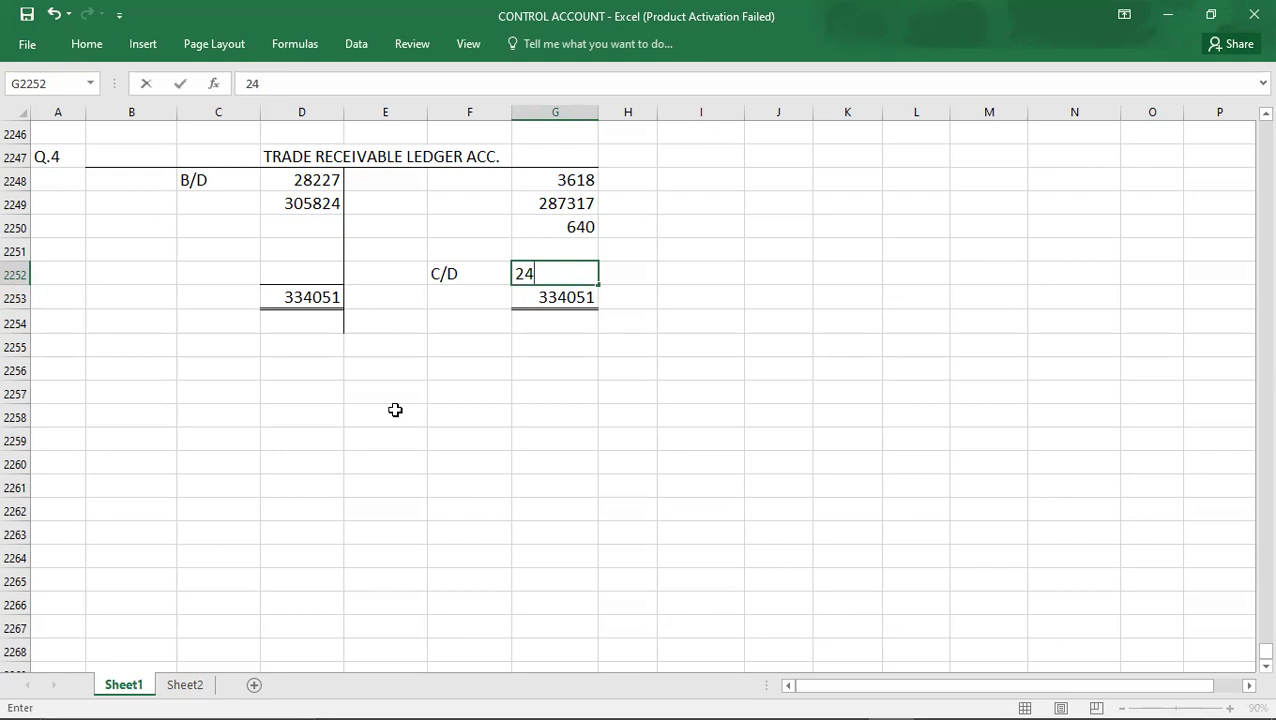
{"action": "type", "text": "699"}
{"action": "key", "text": "Return"}
Label the balance brought down B/D in C2254 and enter 24699 in D2254
{"action": "key", "text": "Left"}
{"action": "key", "text": "Left"}
{"action": "key", "text": "Left"}
{"action": "key", "text": "Left"}
{"action": "key", "text": "Down"}
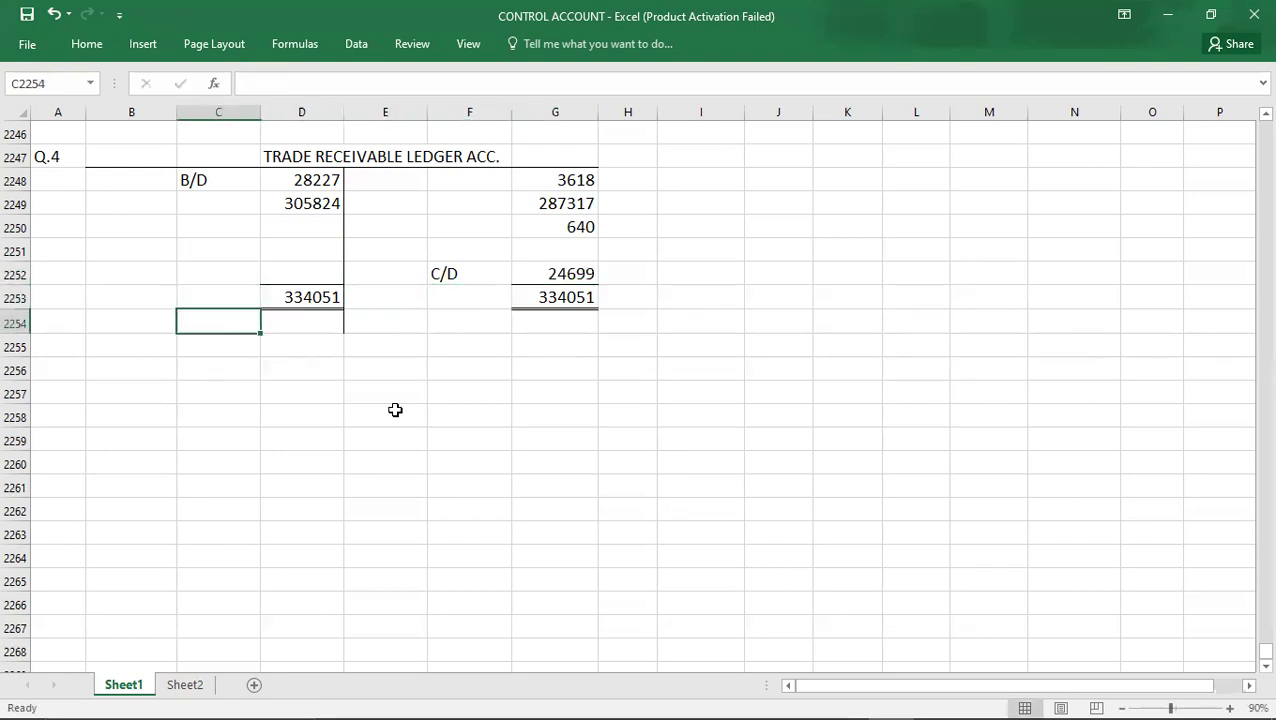
{"action": "type", "text": "B/D"}
{"action": "key", "text": "Tab"}
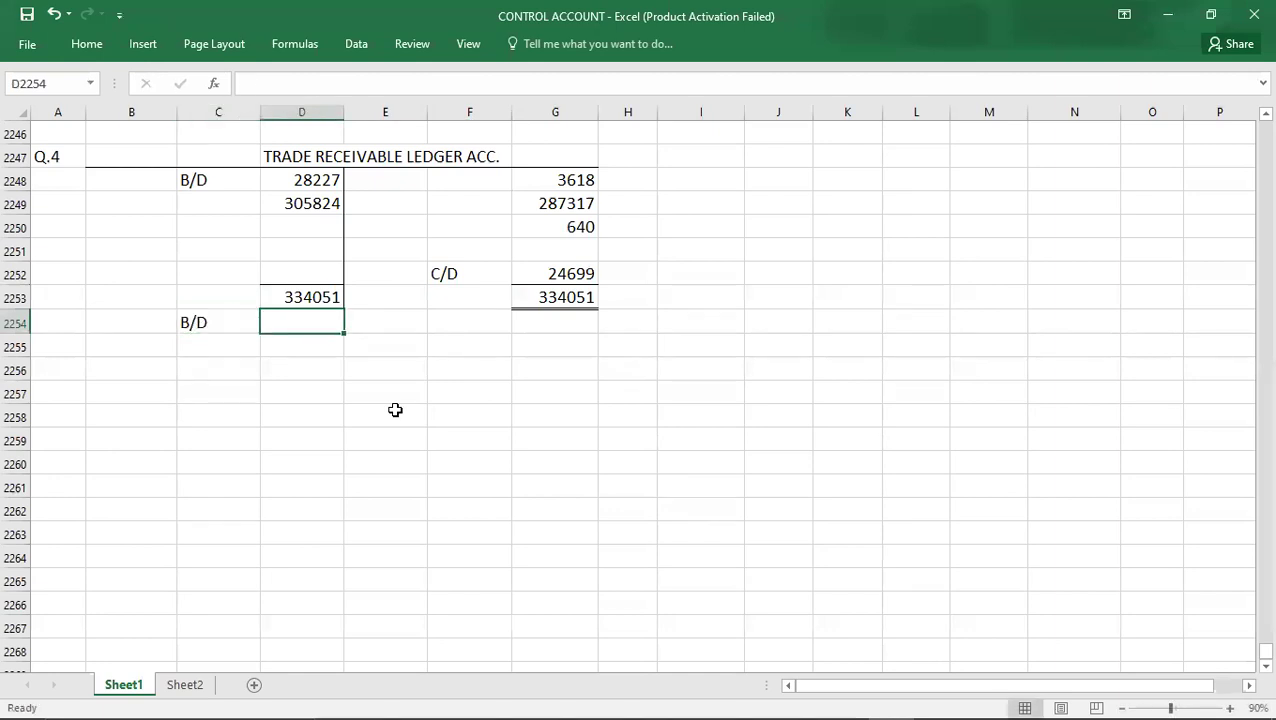
{"action": "type", "text": "24699"}
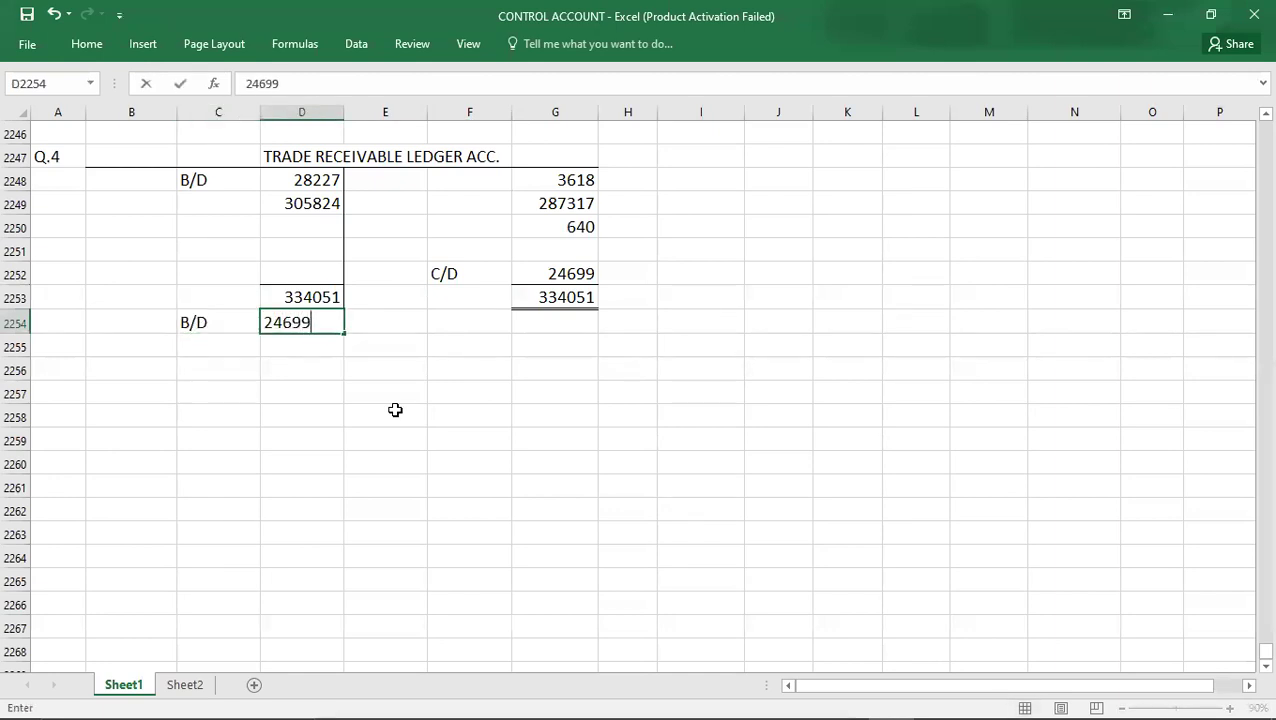
{"action": "key", "text": "Return"}
Replace the C/D balance in G2252 with 42476
{"action": "key", "text": "Left"}
{"action": "key", "text": "Left"}
{"action": "key", "text": "Up"}
{"action": "key", "text": "Right"}
{"action": "key", "text": "Right"}
{"action": "key", "text": "Right"}
{"action": "key", "text": "Right"}
{"action": "key", "text": "Right"}
{"action": "key", "text": "Up"}
{"action": "key", "text": "Up"}
{"action": "key", "text": "Right"}
{"action": "key", "text": "Delete"}
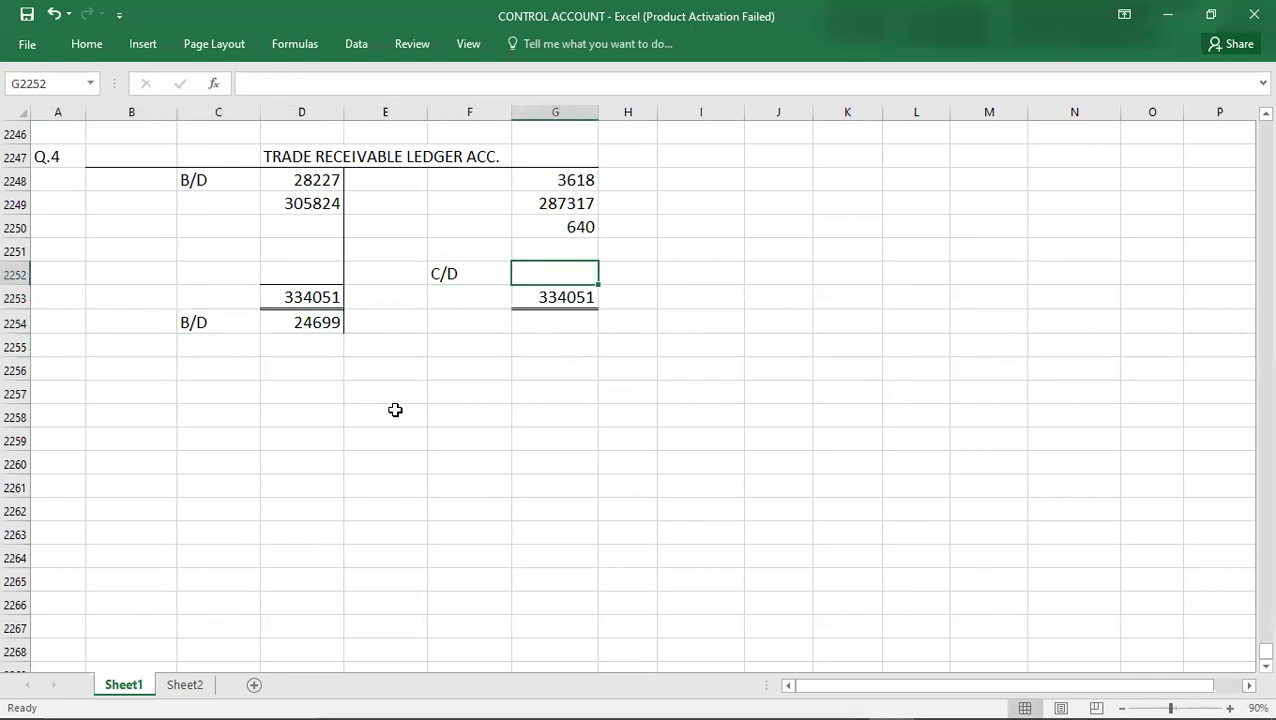
{"action": "type", "text": "424"}
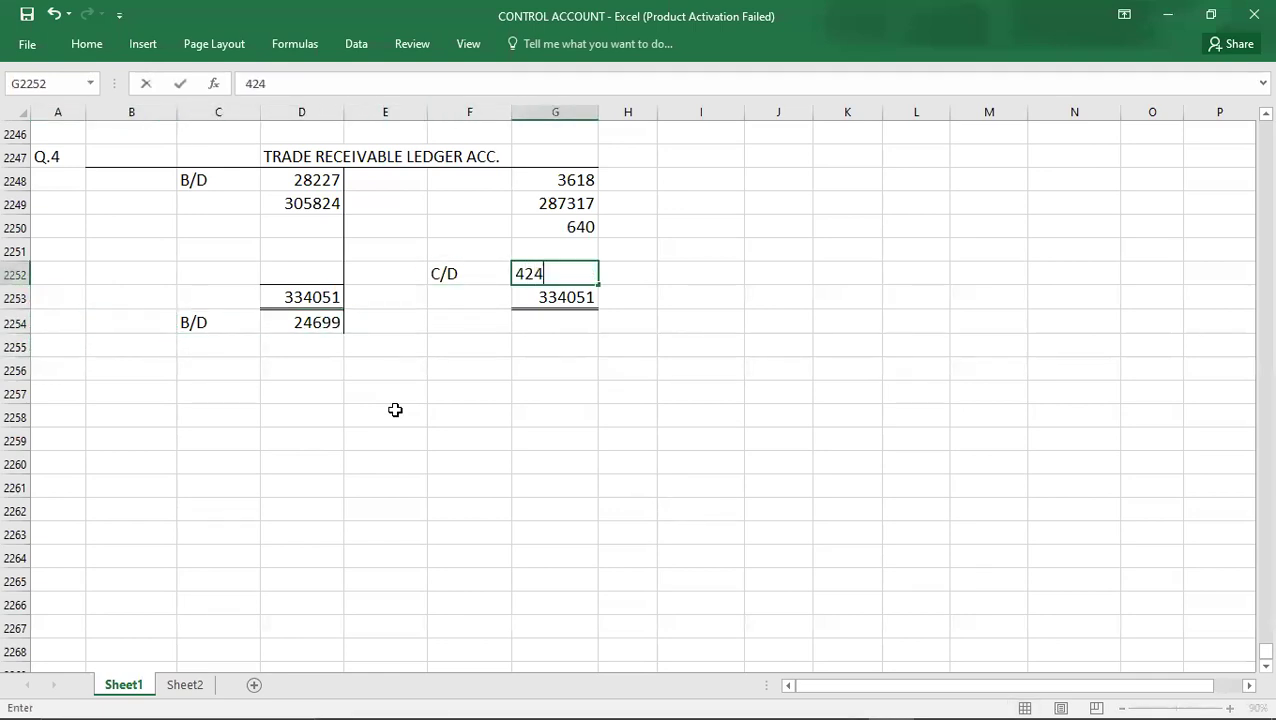
{"action": "type", "text": "76"}
{"action": "key", "text": "Return"}
Change the B/D balance in D2254 to 42476
{"action": "key", "text": "Down"}
{"action": "key", "text": "Left"}
{"action": "key", "text": "Left"}
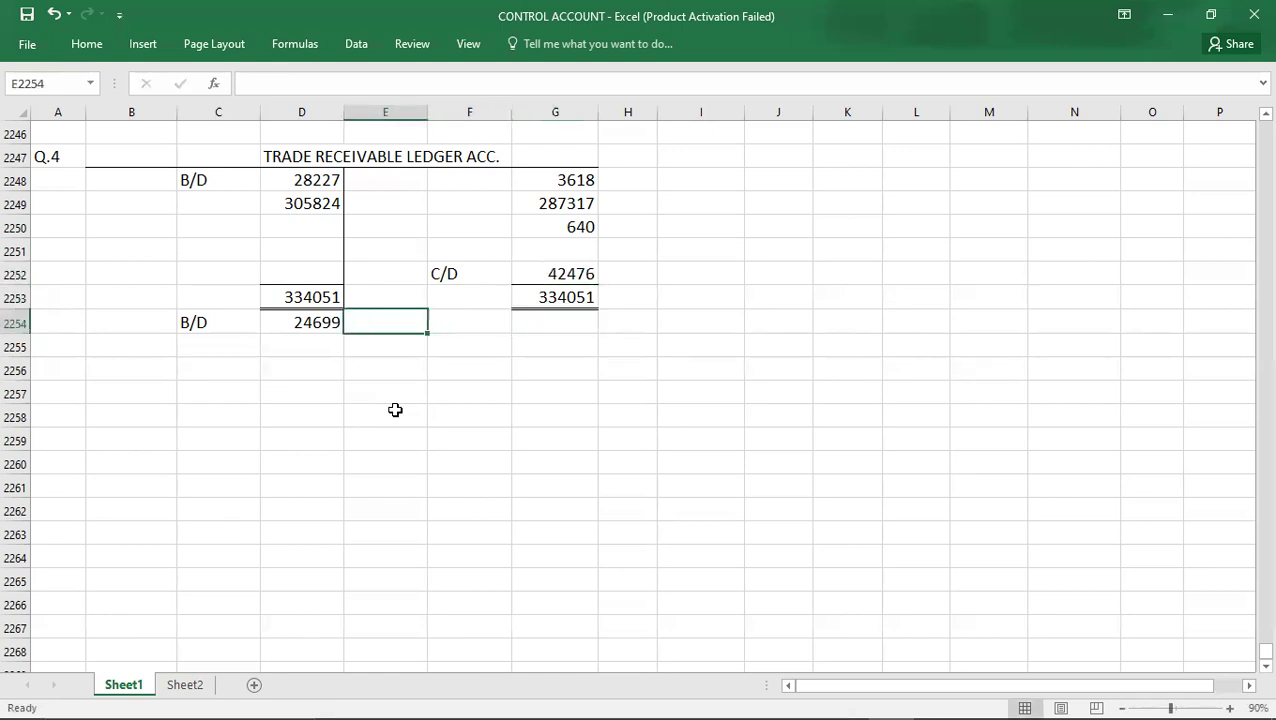
{"action": "key", "text": "Left"}
{"action": "type", "text": "42476"}
{"action": "key", "text": "Return"}
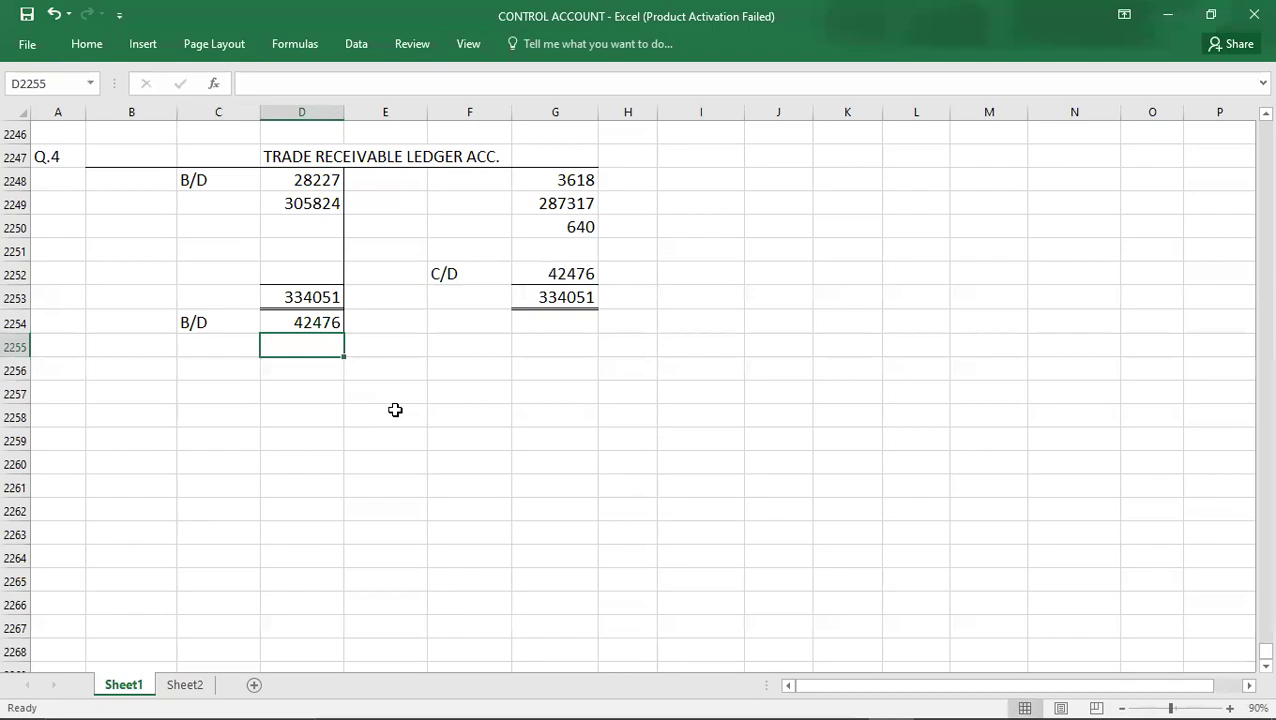
Compare the finished Q.4 account with the Q.4 Trade Receivable Control Account solution in the PowerPoint slide show
{"action": "key", "text": "alt+Tab"}
{"action": "key", "text": "Right"}
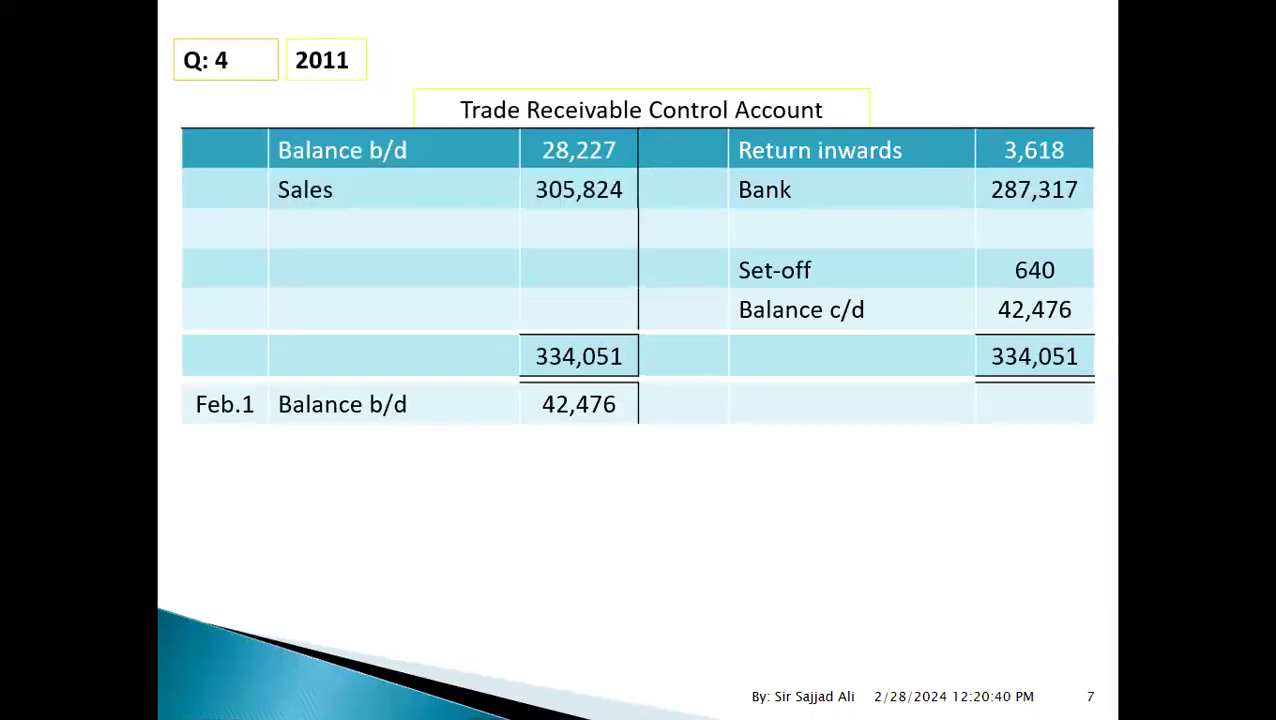
{"action": "key", "text": "alt+Tab"}
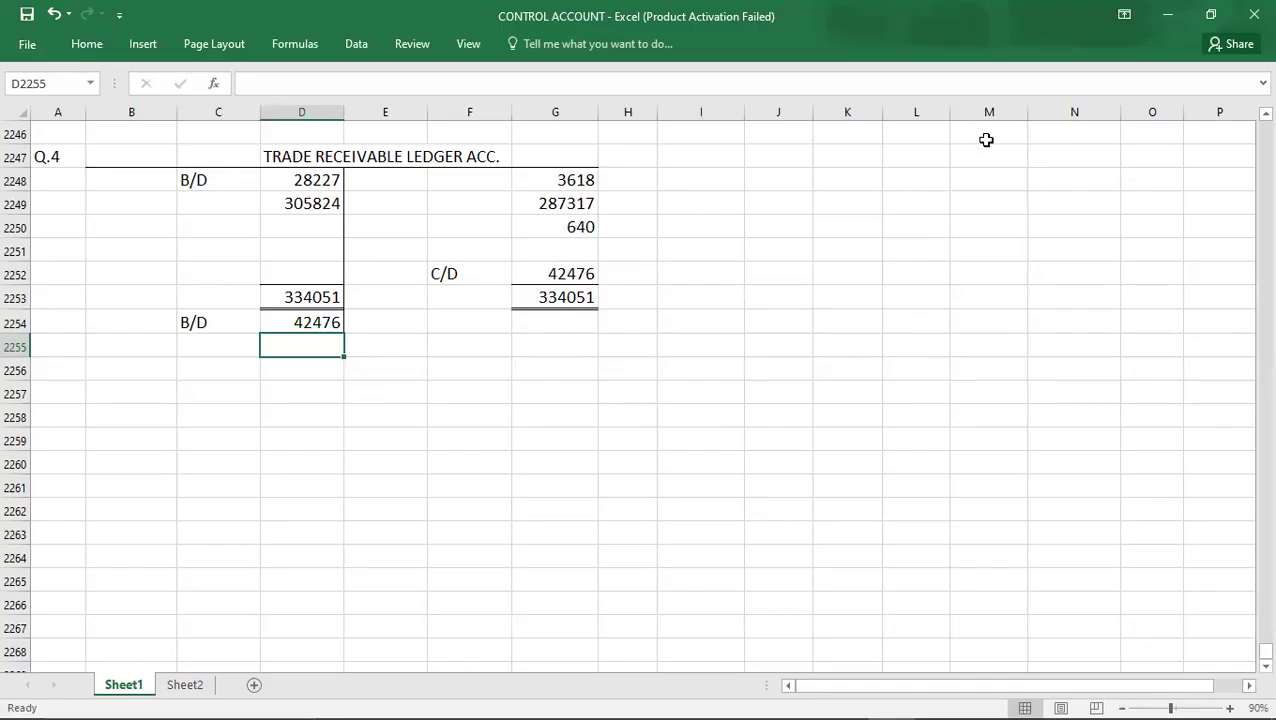
{"action": "key", "text": "alt+Tab"}
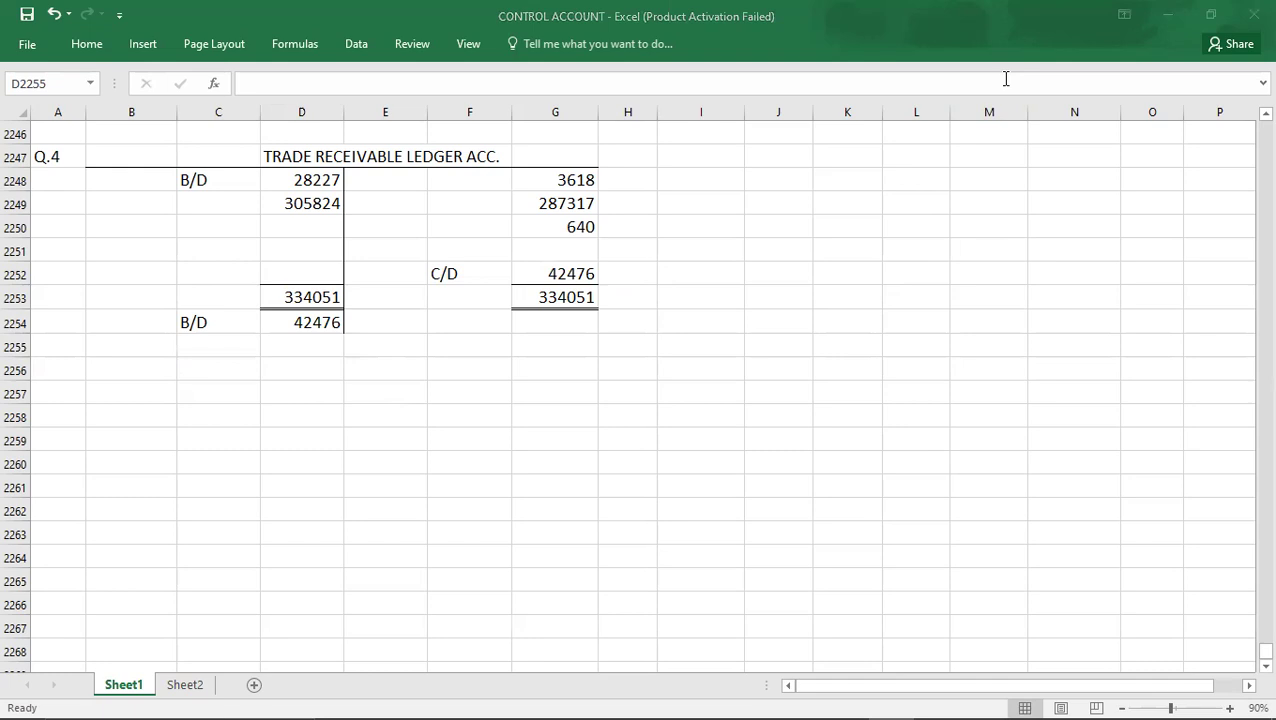
{"action": "key", "text": "alt+Tab"}
{"action": "key", "text": "alt+Tab"}
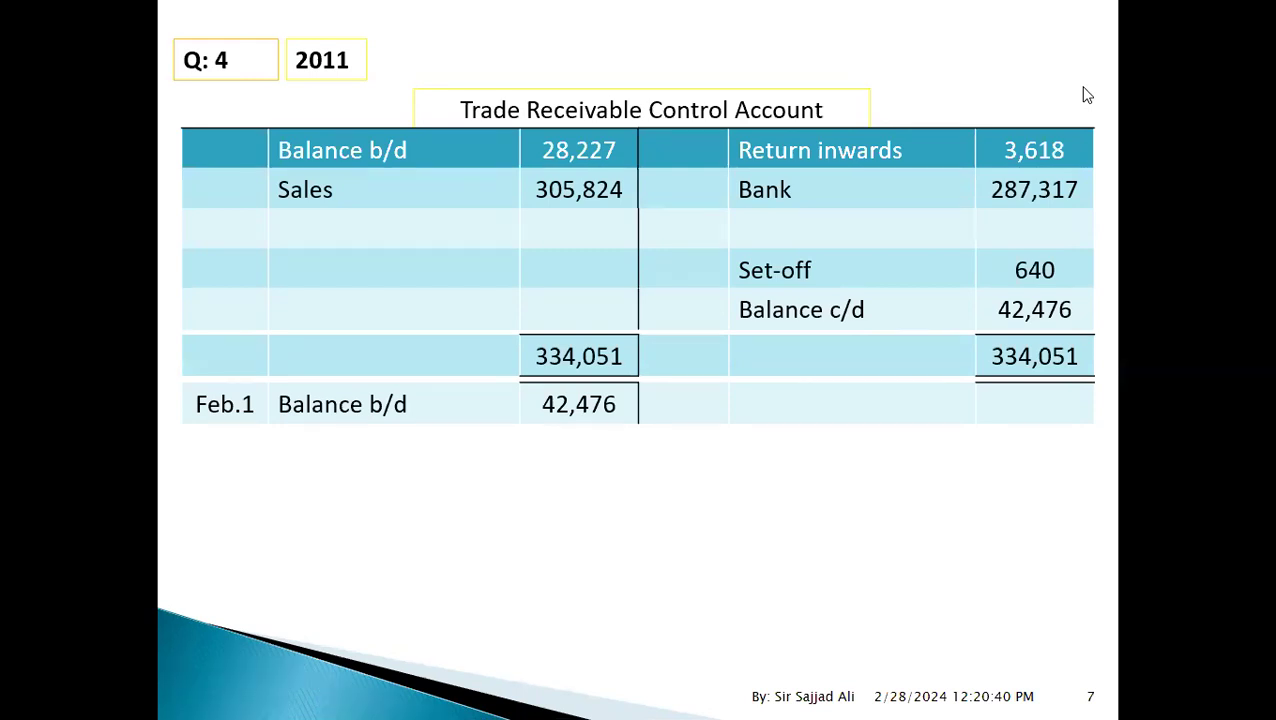
Switch to the question PDF and read the requirements and figures of Q.5
{"action": "key", "text": "alt+Tab"}
{"action": "key", "text": "alt+Tab"}
{"action": "key", "text": "alt+Tab"}
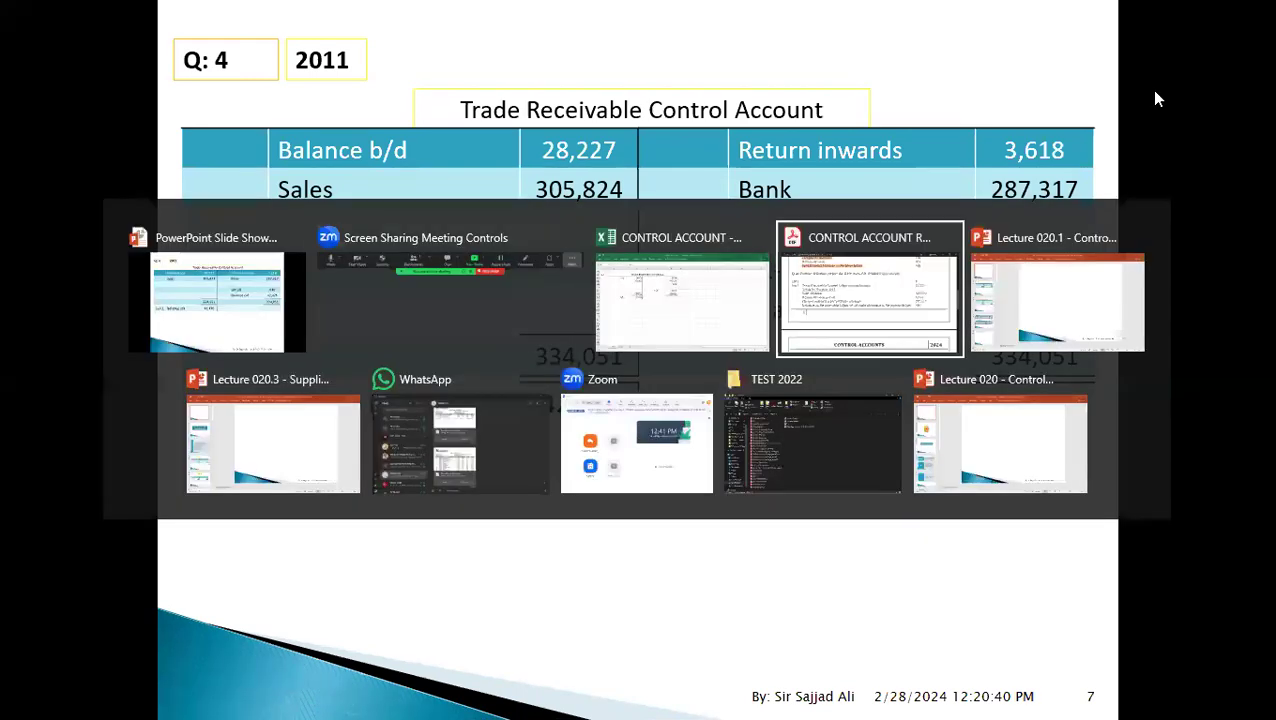
{"action": "scroll", "coordinate": [1155, 98], "scroll_direction": "down", "scroll_amount": 5}
{"action": "scroll", "coordinate": [1155, 98], "scroll_direction": "down", "scroll_amount": 1}
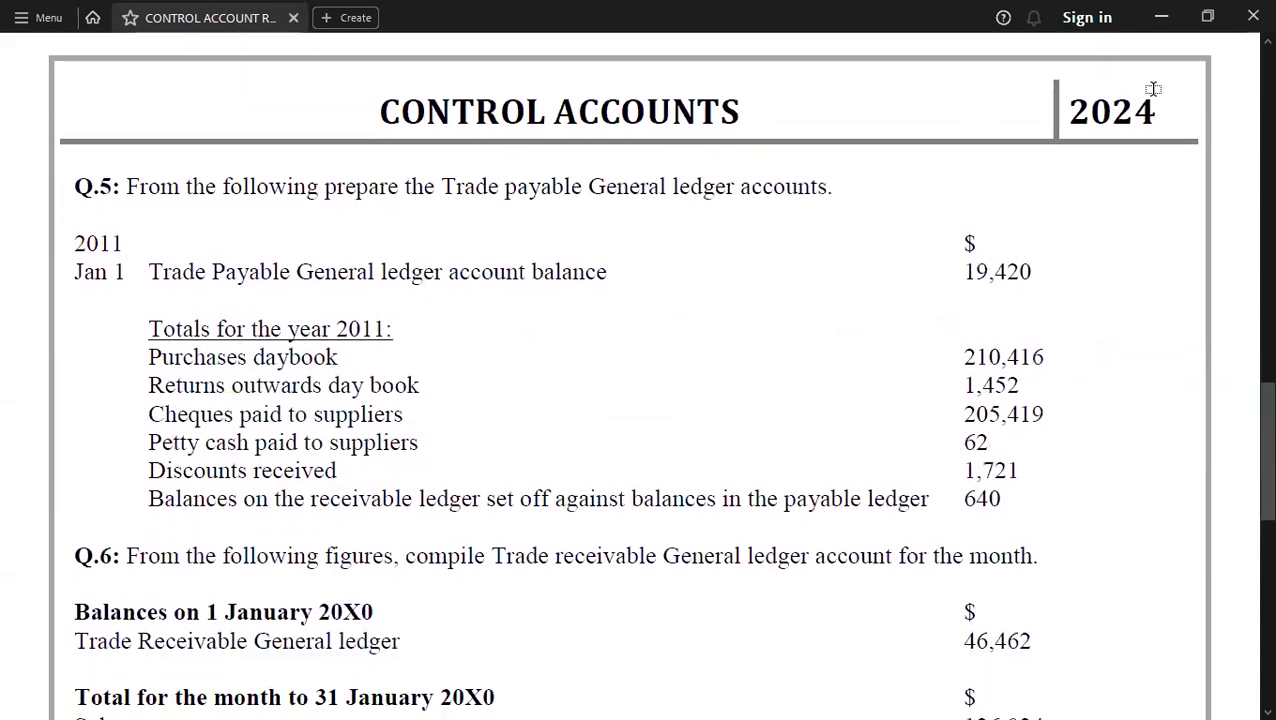
Back in Excel, copy the Q.4 account B2247:G2254 to B2257 and label the copy Q.5 in A2257
{"action": "key", "text": "alt+Tab"}
{"action": "key", "text": "Tab"}
{"action": "key", "text": "Tab"}
{"action": "key", "text": "Down"}
{"action": "key", "text": "Right"}
{"action": "key", "text": "shift+Right"}
{"action": "key", "text": "shift+Right"}
{"action": "key", "text": "shift+Right"}
{"action": "key", "text": "shift+Right"}
{"action": "key", "text": "shift+Right"}
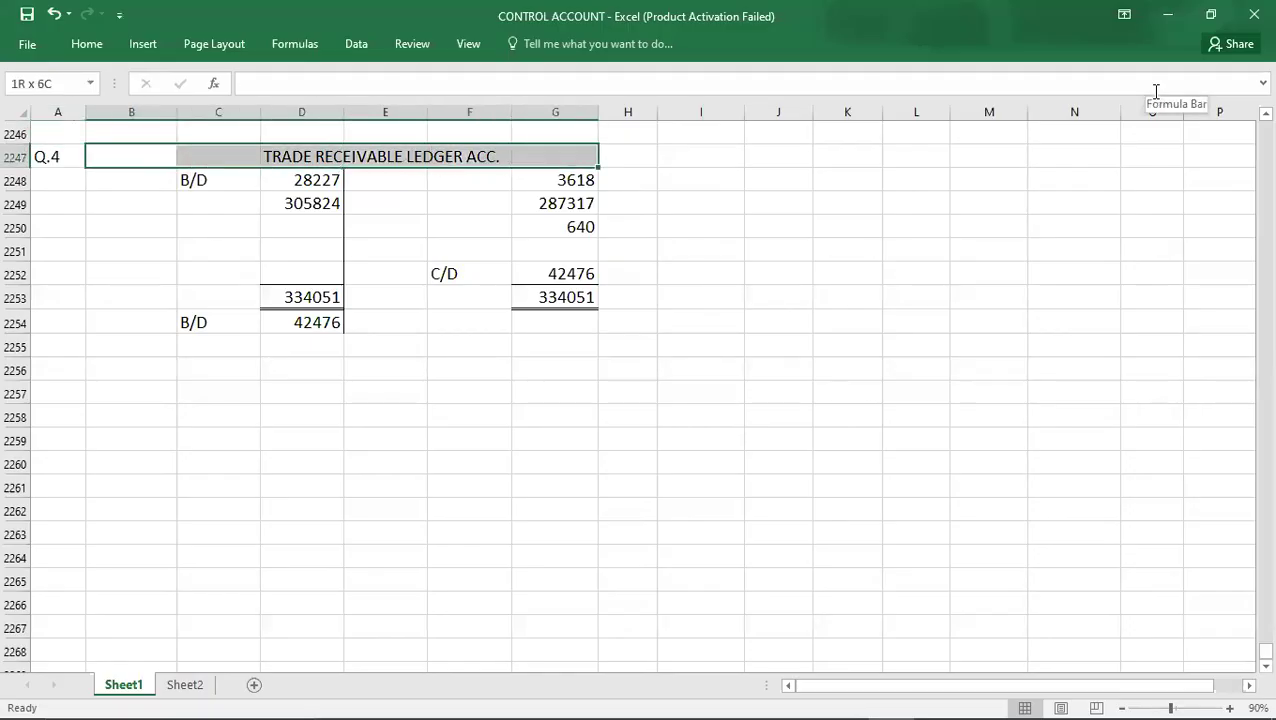
{"action": "key", "text": "shift+Down"}
{"action": "key", "text": "shift+Down"}
{"action": "key", "text": "shift+Down"}
{"action": "key", "text": "shift+Down"}
{"action": "key", "text": "shift+Down"}
{"action": "key", "text": "shift+Down"}
{"action": "key", "text": "shift+Down"}
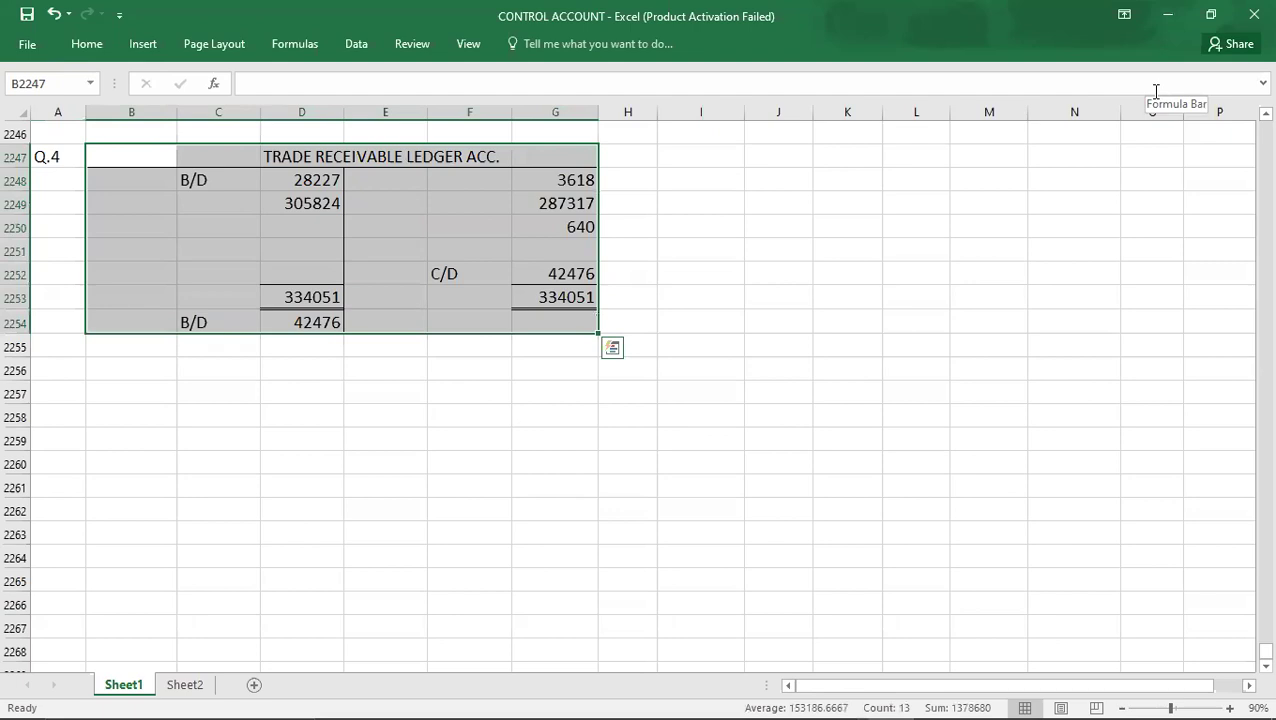
{"action": "key", "text": "ctrl+c"}
{"action": "key", "text": "Down"}
{"action": "key", "text": "Down"}
{"action": "key", "text": "Down"}
{"action": "key", "text": "Down"}
{"action": "key", "text": "Down"}
{"action": "key", "text": "Down"}
{"action": "key", "text": "Down"}
{"action": "key", "text": "Down"}
{"action": "key", "text": "Down"}
{"action": "key", "text": "Down"}
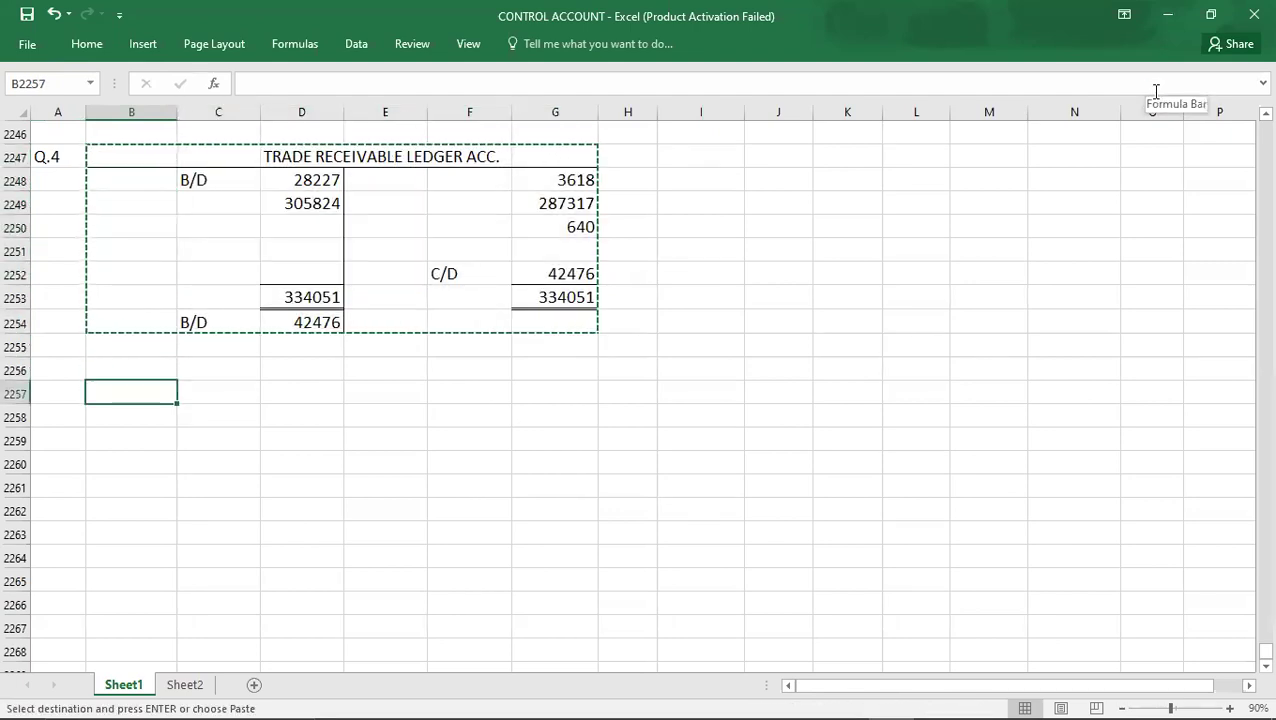
{"action": "key", "text": "ctrl+v"}
{"action": "key", "text": "Left"}
{"action": "type", "text": "Q.5"}
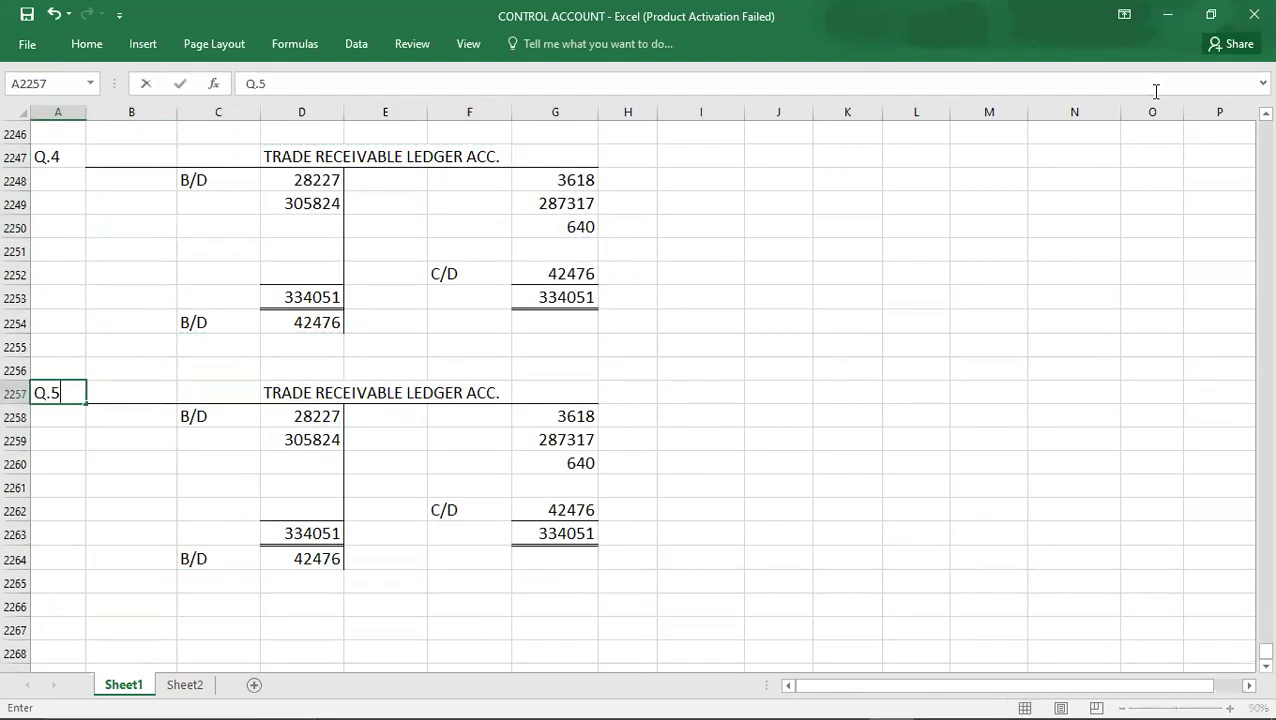
{"action": "key", "text": "Return"}
Clear the copied labels and amounts in C2258:G2265 of the Q.5 account
{"action": "key", "text": "Right"}
{"action": "key", "text": "Right"}
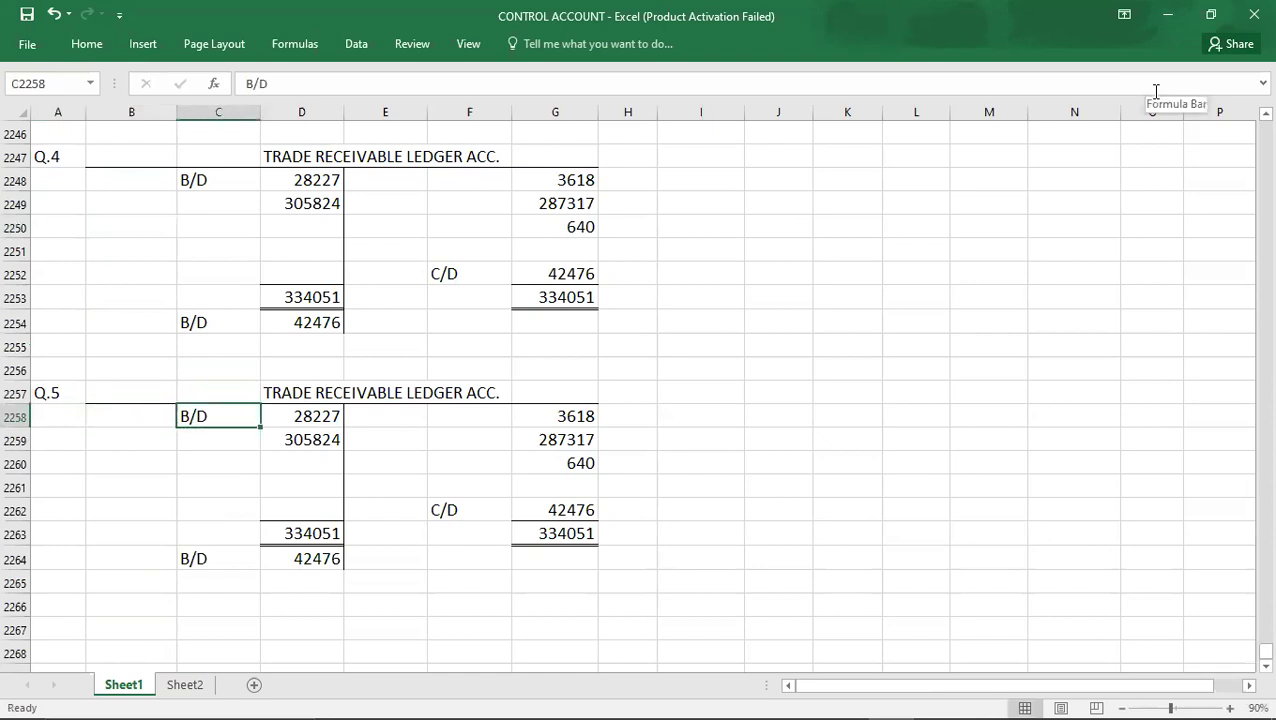
{"action": "key", "text": "shift+Right"}
{"action": "key", "text": "shift+Right"}
{"action": "key", "text": "shift+Right"}
{"action": "key", "text": "shift+Right"}
{"action": "key", "text": "shift+Down"}
{"action": "key", "text": "shift+Down"}
{"action": "key", "text": "shift+Down"}
{"action": "key", "text": "shift+Down"}
{"action": "key", "text": "shift+Down"}
{"action": "key", "text": "shift+Down"}
{"action": "key", "text": "shift+Down"}
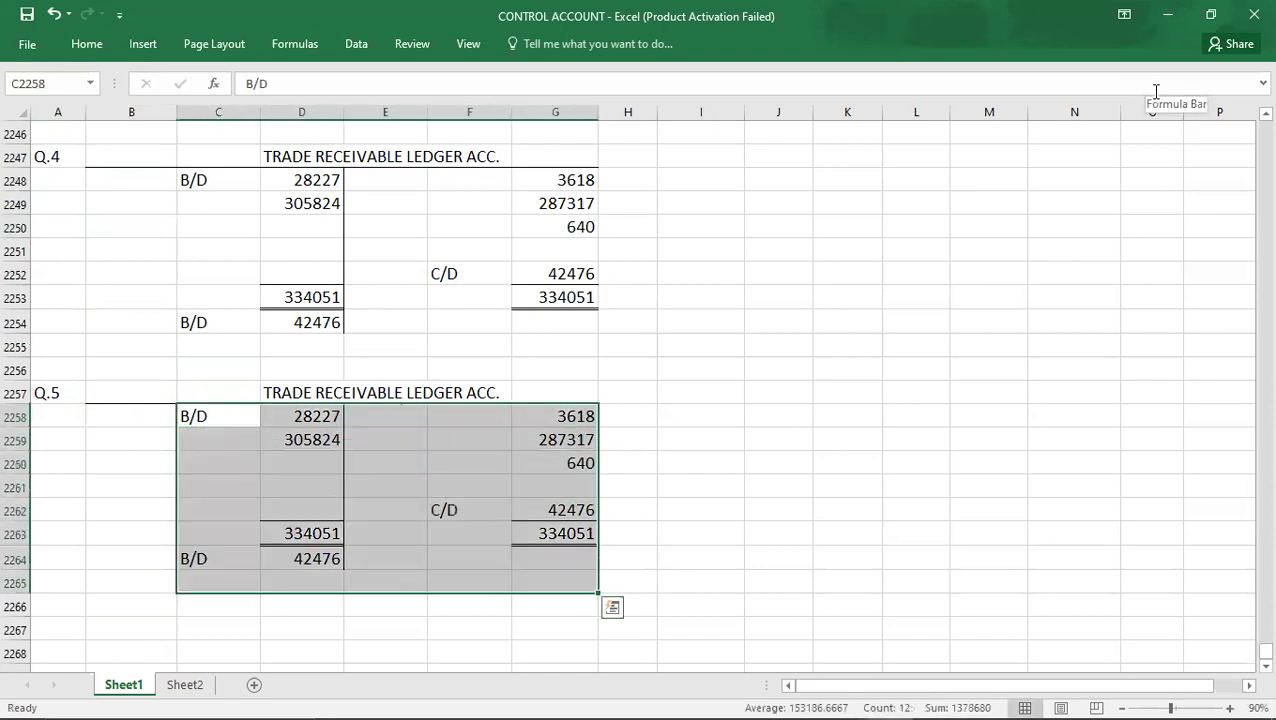
{"action": "key", "text": "Delete"}
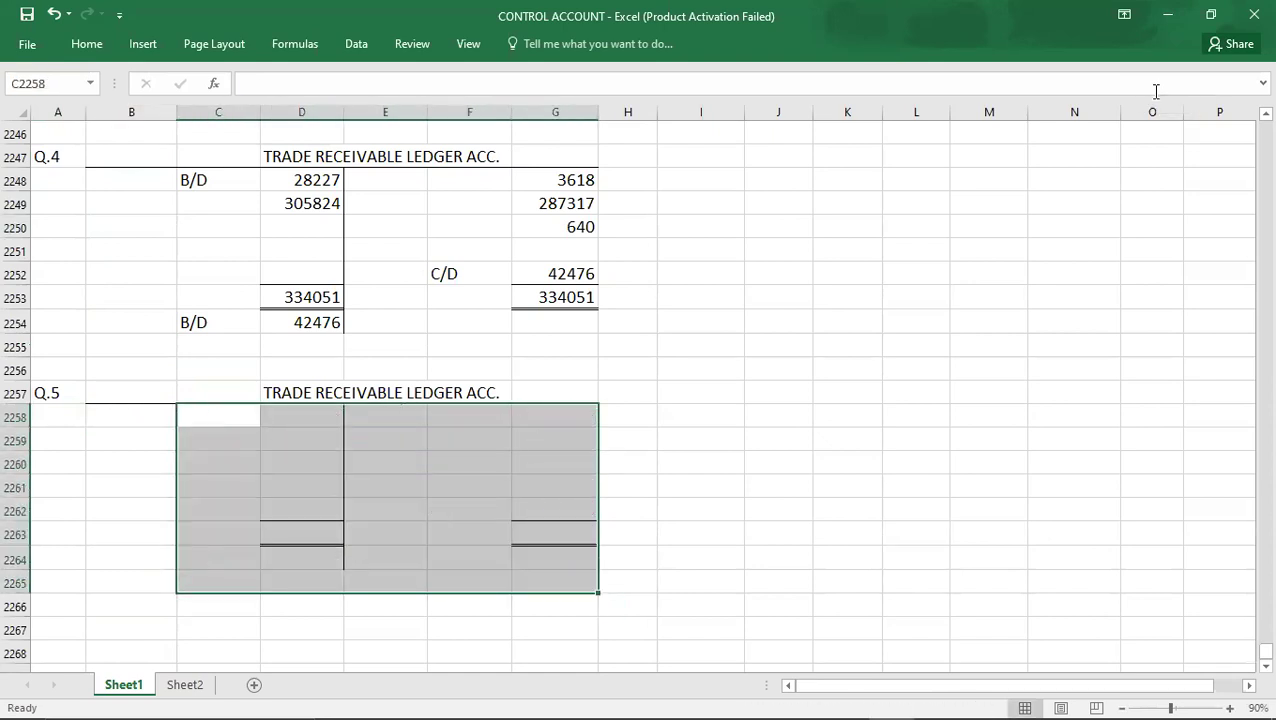
Change the Q.5 account heading in D2257 to TRADE PAYABLE LEDGER ACC
{"action": "double_click", "coordinate": [319, 388]}
{"action": "key", "text": "Delete"}
{"action": "key", "text": "Delete"}
{"action": "key", "text": "Delete"}
{"action": "key", "text": "Delete"}
{"action": "key", "text": "Delete"}
{"action": "key", "text": "Delete"}
{"action": "key", "text": "Delete"}
{"action": "key", "text": "Delete"}
{"action": "key", "text": "Delete"}
{"action": "key", "text": "Delete"}
{"action": "type", "text": "PAYABLE"}
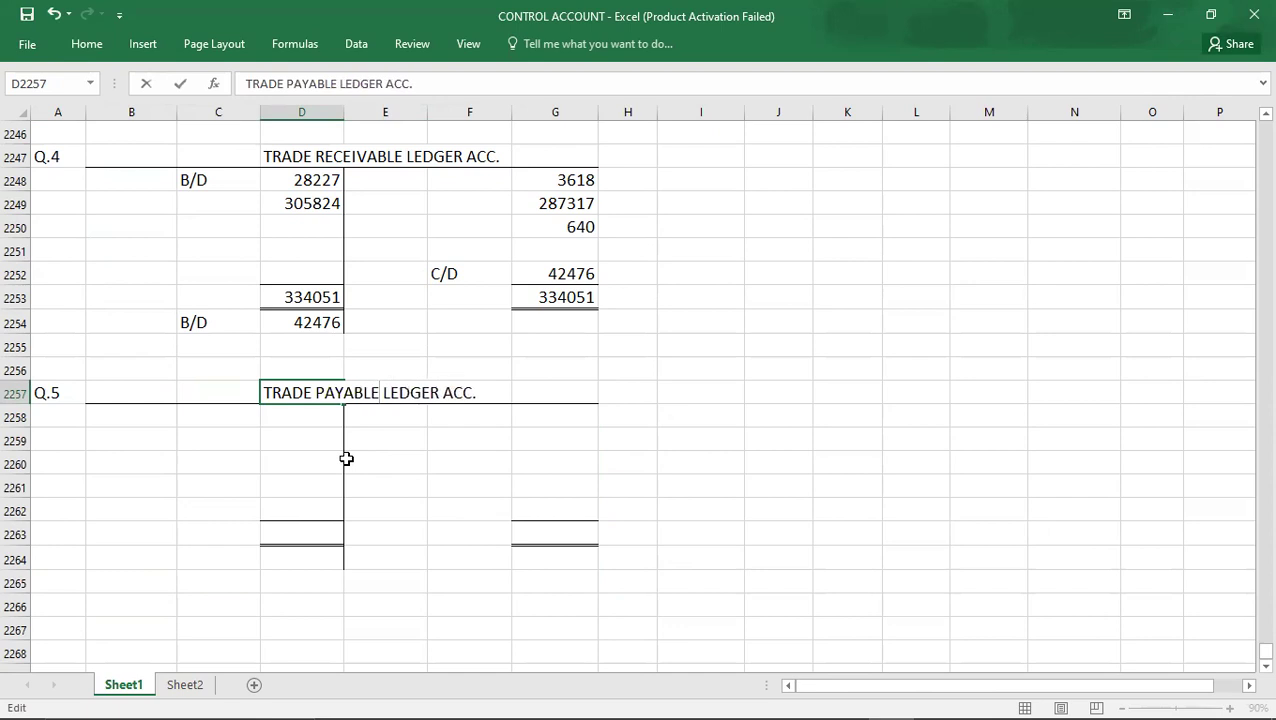
{"action": "left_click", "coordinate": [262, 461]}
Check the opening item of Q.5 in the question PDF and enter the label B/D in F2258
{"action": "key", "text": "Down"}
{"action": "key", "text": "Down"}
{"action": "key", "text": "Down"}
{"action": "key", "text": "Down"}
{"action": "key", "text": "Down"}
{"action": "key", "text": "Down"}
{"action": "key", "text": "Down"}
{"action": "key", "text": "Down"}
{"action": "key", "text": "Down"}
{"action": "key", "text": "Down"}
{"action": "key", "text": "Down"}
{"action": "key", "text": "Down"}
{"action": "key", "text": "Down"}
{"action": "key", "text": "Down"}
{"action": "key", "text": "Down"}
{"action": "key", "text": "Down"}
{"action": "key", "text": "Down"}
{"action": "key", "text": "alt+Tab"}
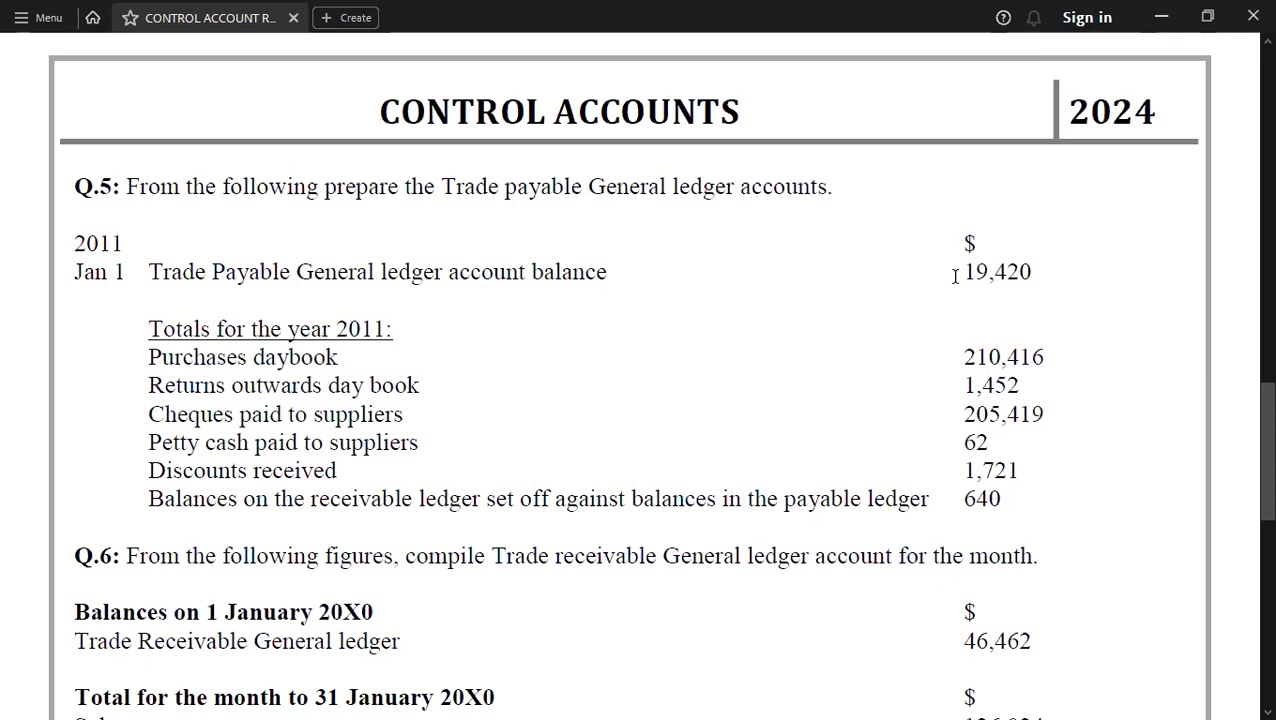
{"action": "key", "text": "alt+Tab"}
{"action": "key", "text": "Right"}
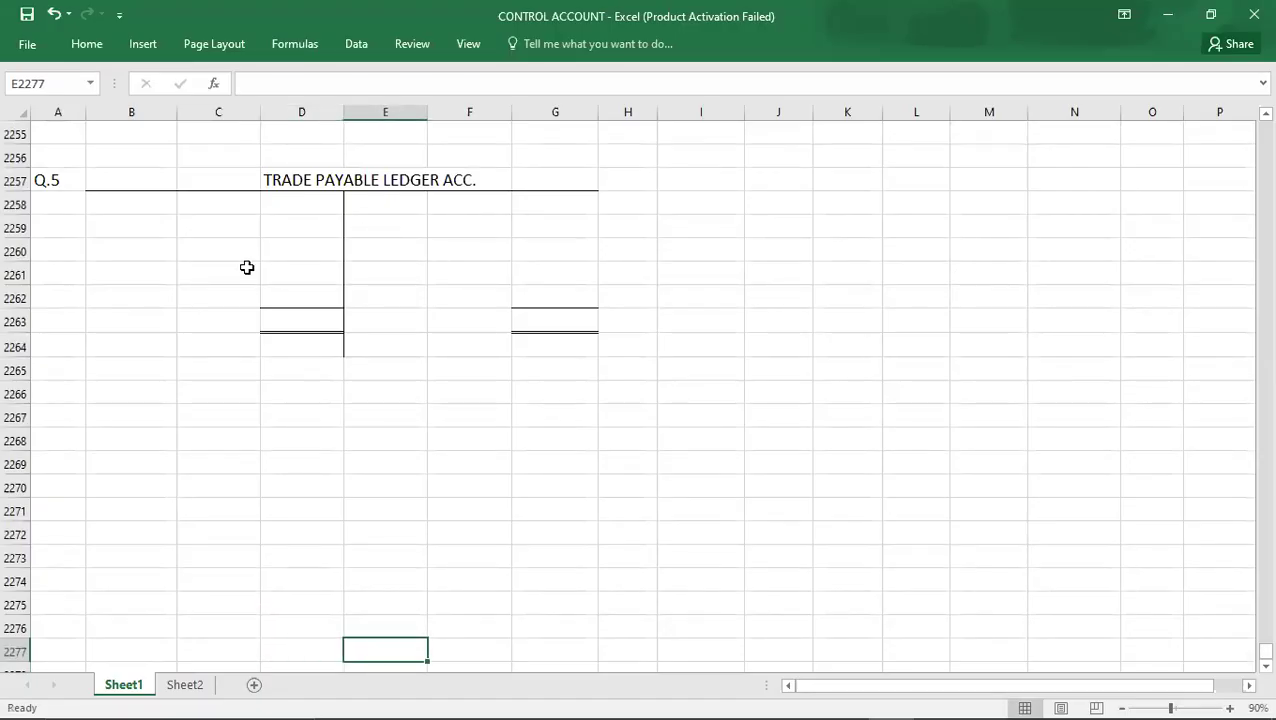
{"action": "left_click", "coordinate": [456, 203]}
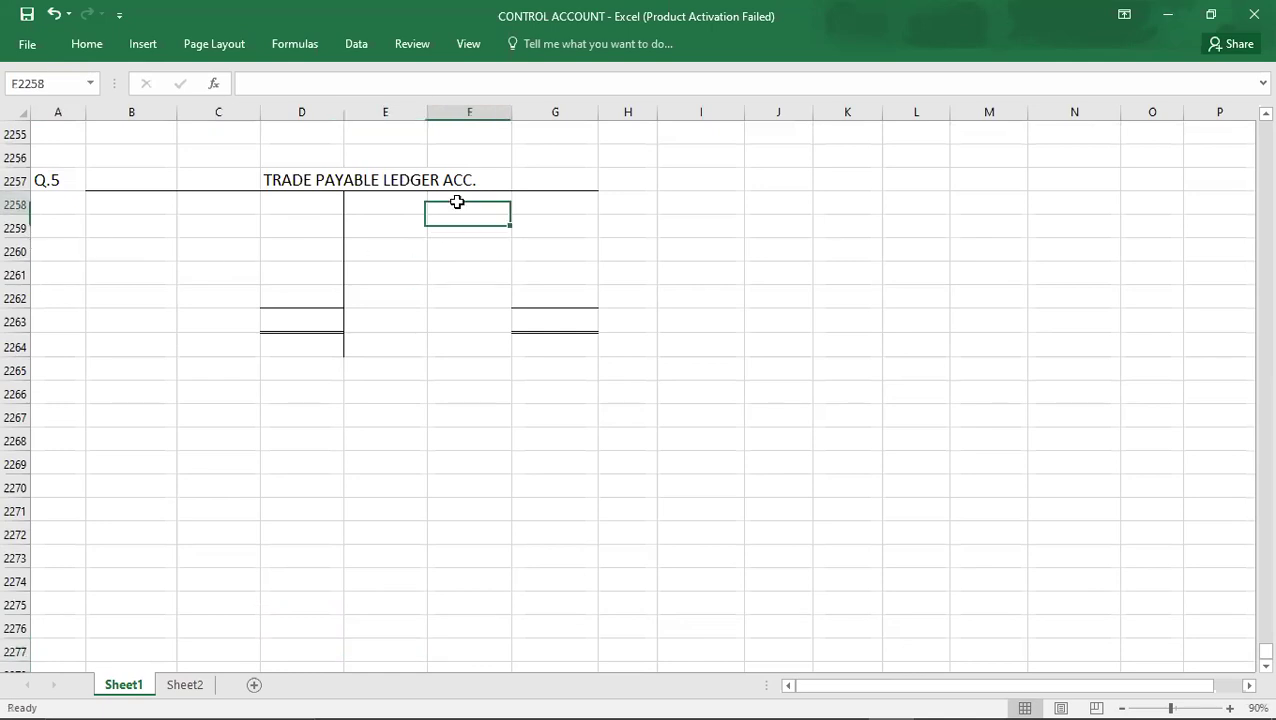
{"action": "type", "text": "B/D"}
{"action": "key", "text": "Tab"}
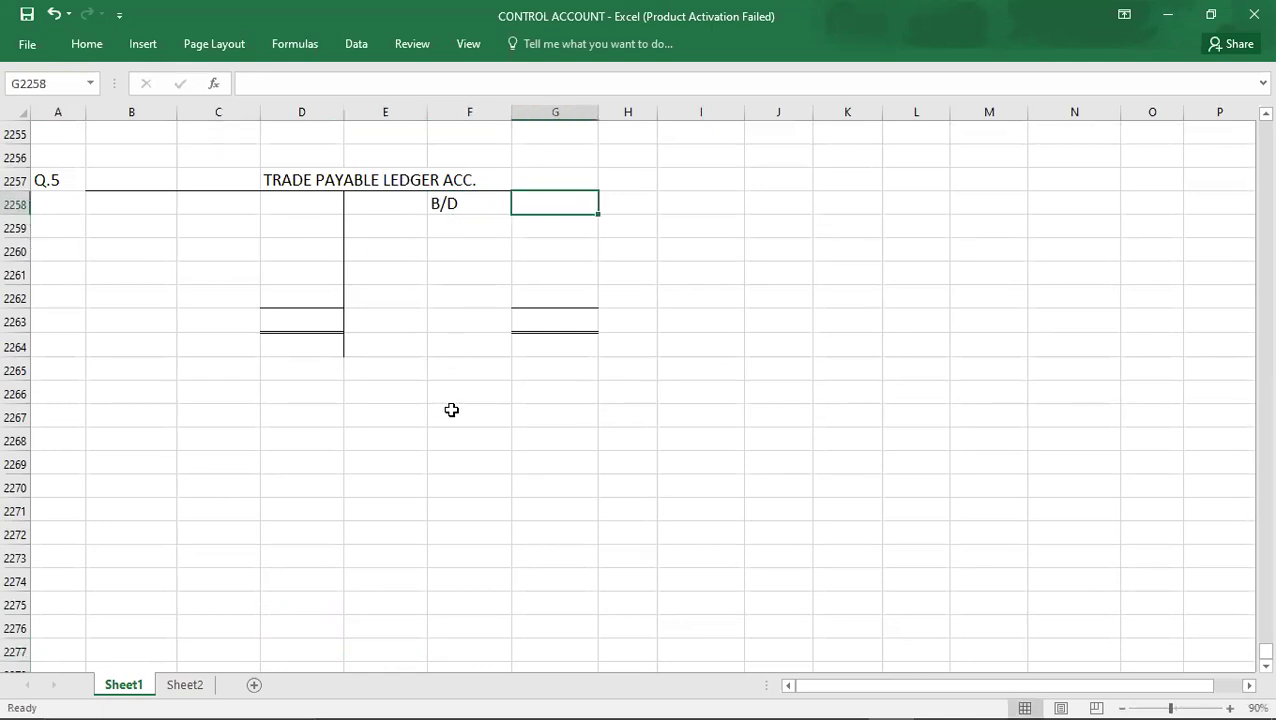
Look up the trade payable opening balance in the question PDF and enter 19420 in G2258
{"action": "key", "text": "alt+Tab"}
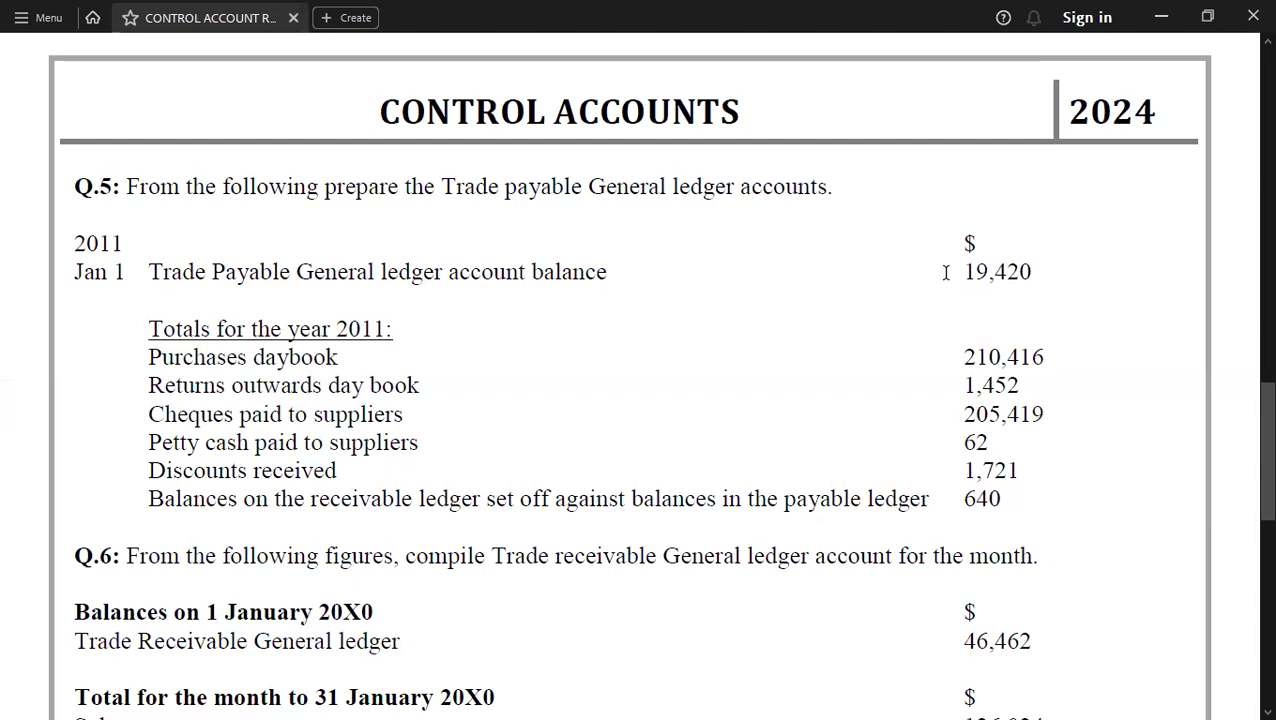
{"action": "key", "text": "alt+Tab"}
{"action": "type", "text": "19420"}
{"action": "key", "text": "Return"}
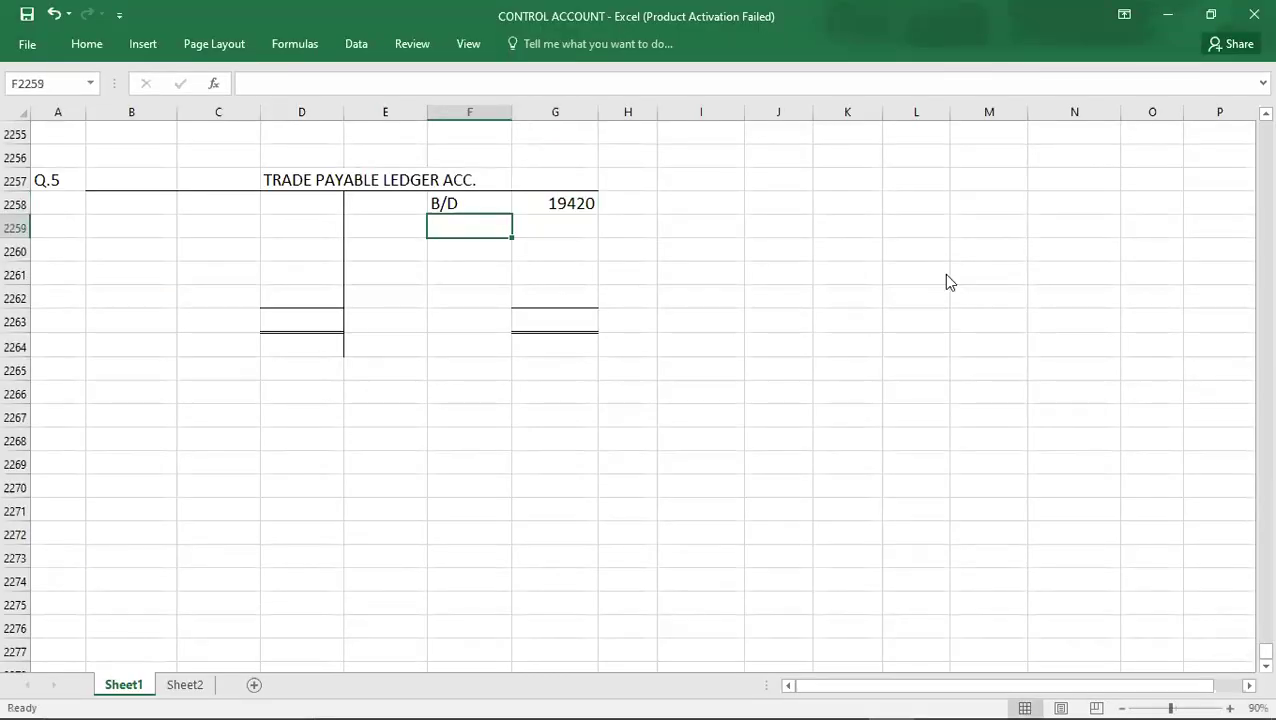
Look up the purchases daybook total in the question PDF and enter 210416 in G2259
{"action": "key", "text": "alt+Tab"}
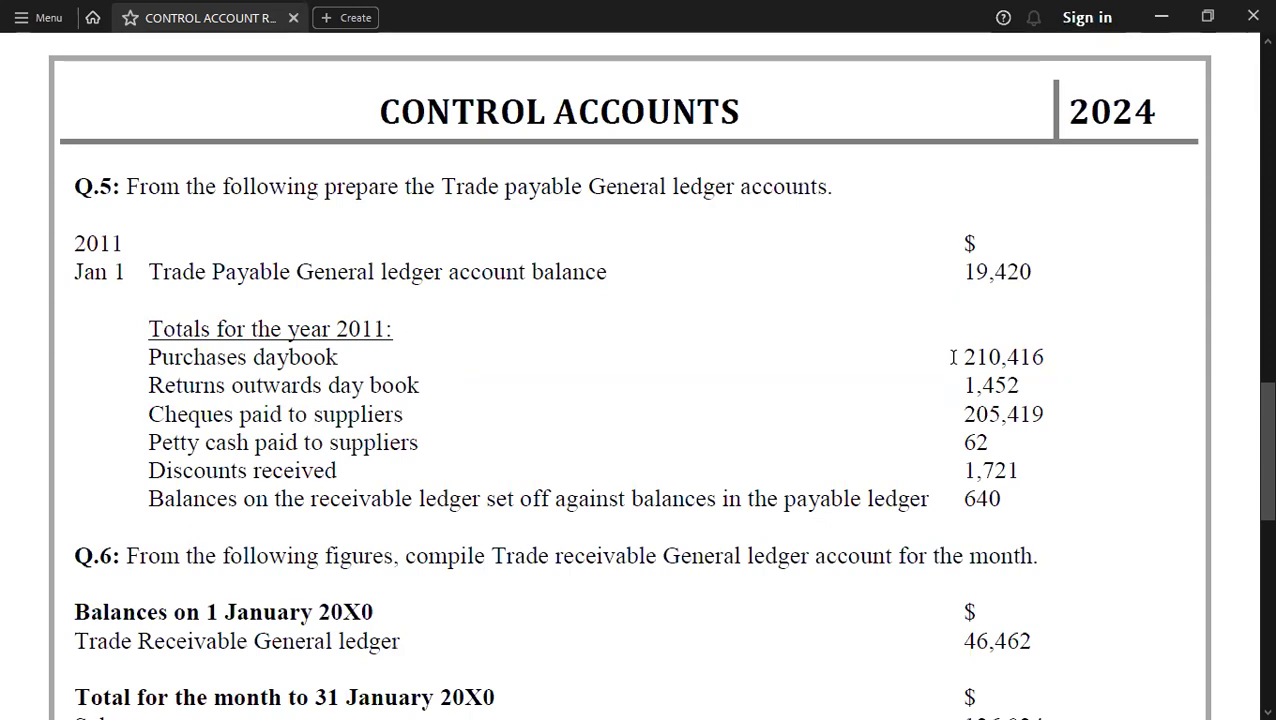
{"action": "key", "text": "alt+Tab"}
{"action": "key", "text": "Right"}
{"action": "type", "text": "210416"}
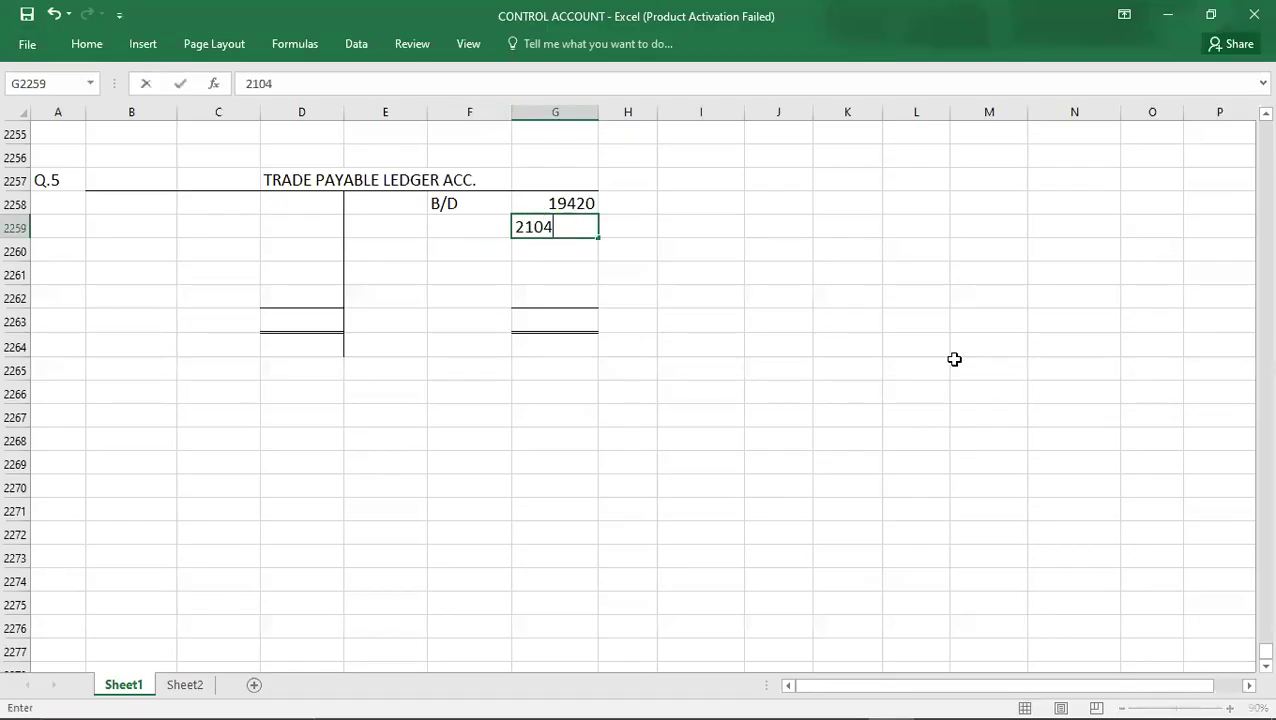
{"action": "key", "text": "Return"}
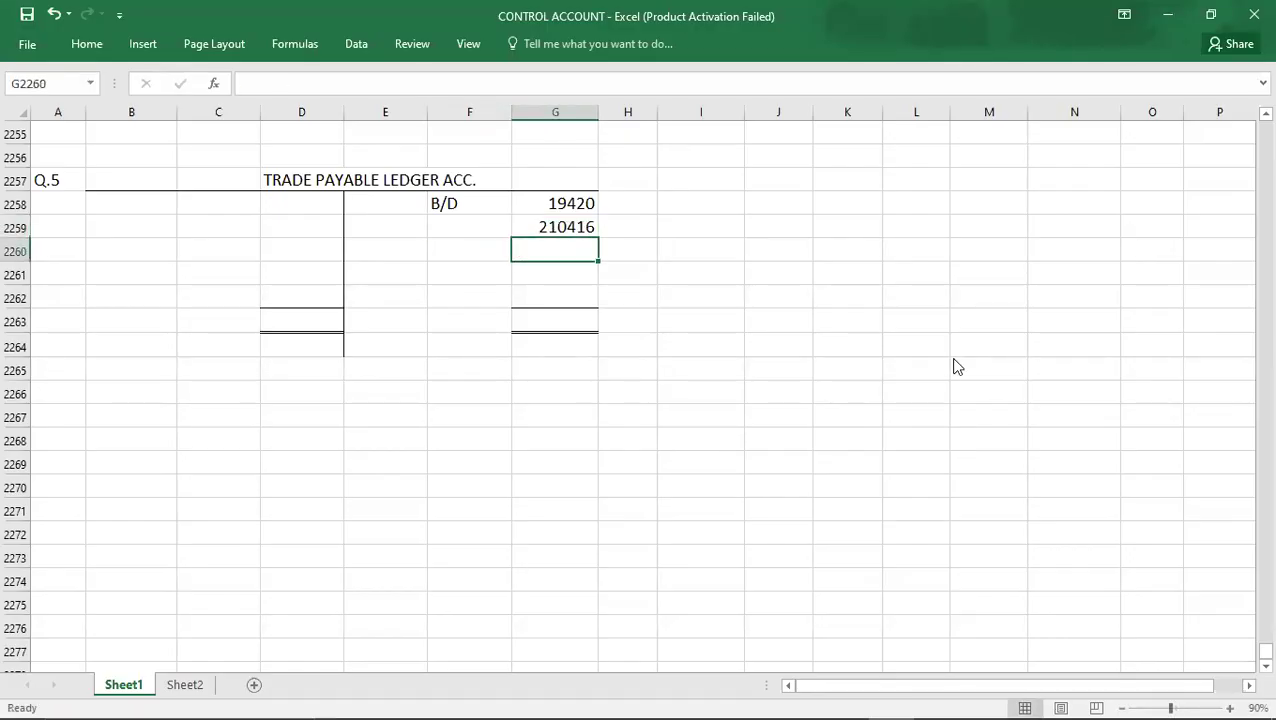
Look up the returns outwards day book total in the question PDF and enter 1452 in D2258
{"action": "key", "text": "alt+Tab"}
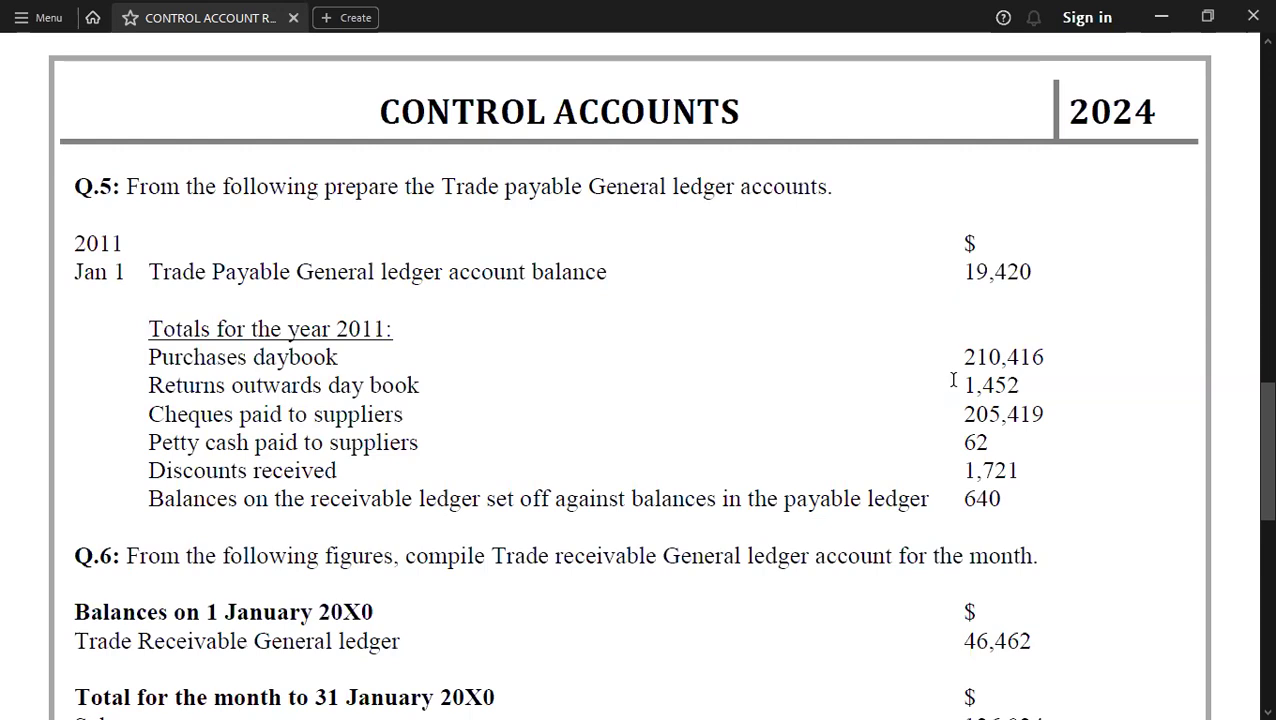
{"action": "key", "text": "alt+Tab"}
{"action": "key", "text": "Left"}
{"action": "key", "text": "Left"}
{"action": "key", "text": "Left"}
{"action": "key", "text": "Up"}
{"action": "key", "text": "Up"}
{"action": "type", "text": "1452"}
{"action": "key", "text": "Return"}
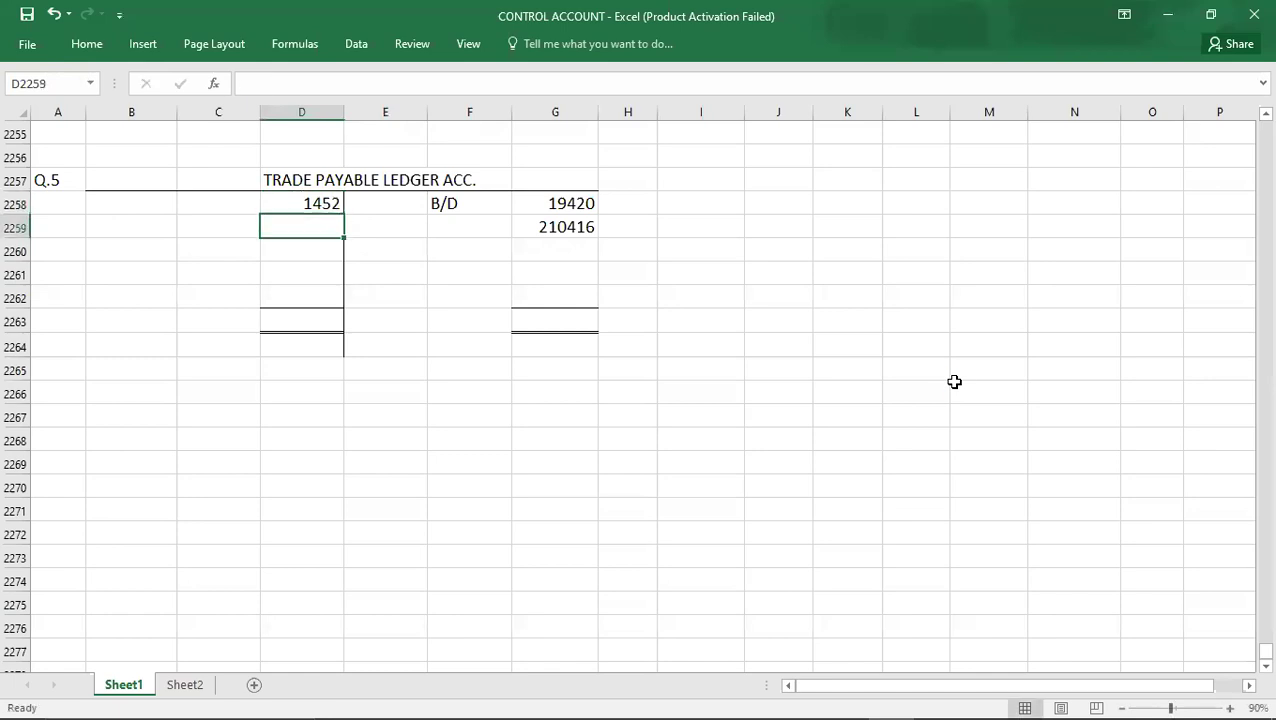
Look up the cheques paid to suppliers in the question PDF and enter 205419 in D2259
{"action": "key", "text": "alt+Tab"}
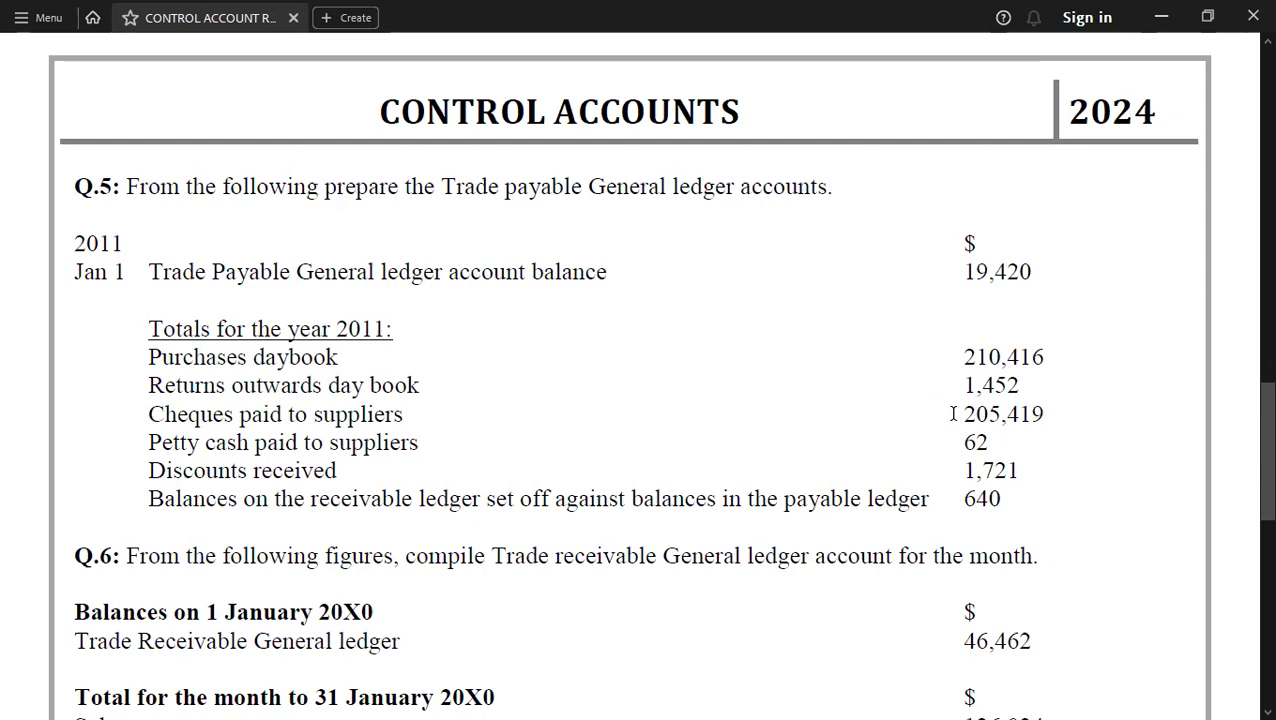
{"action": "key", "text": "alt+Tab"}
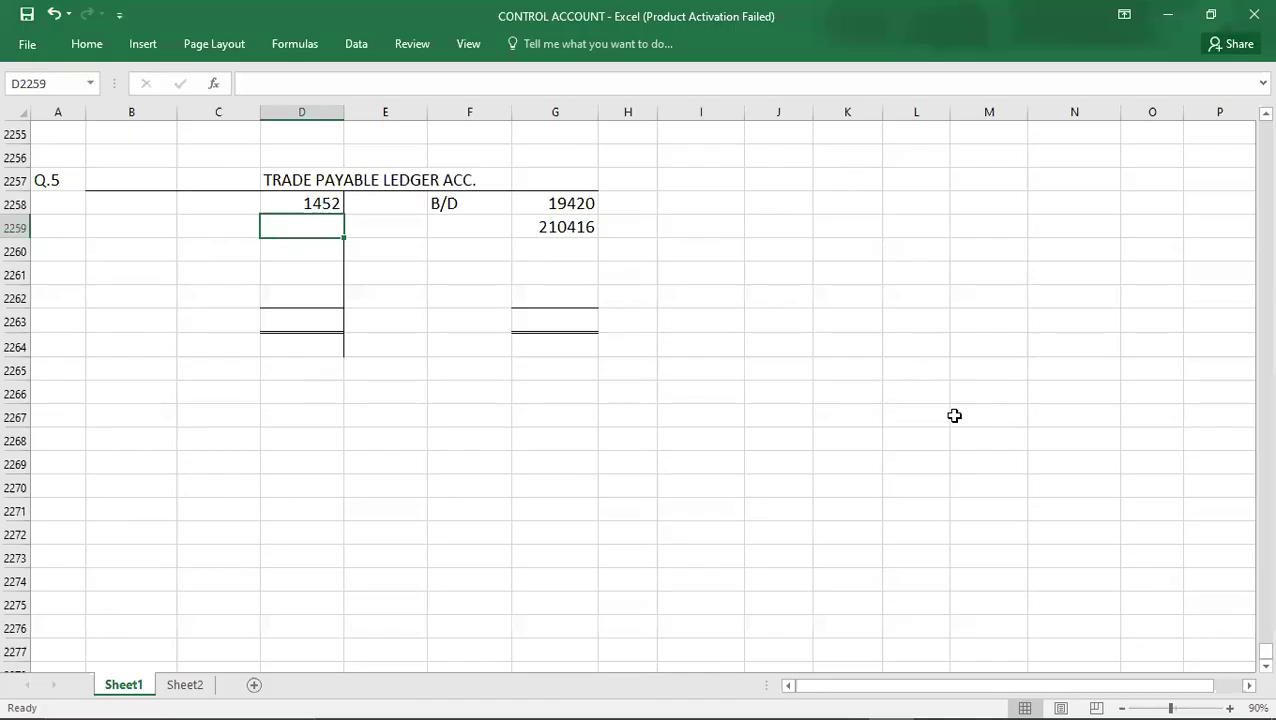
{"action": "type", "text": "20541"}
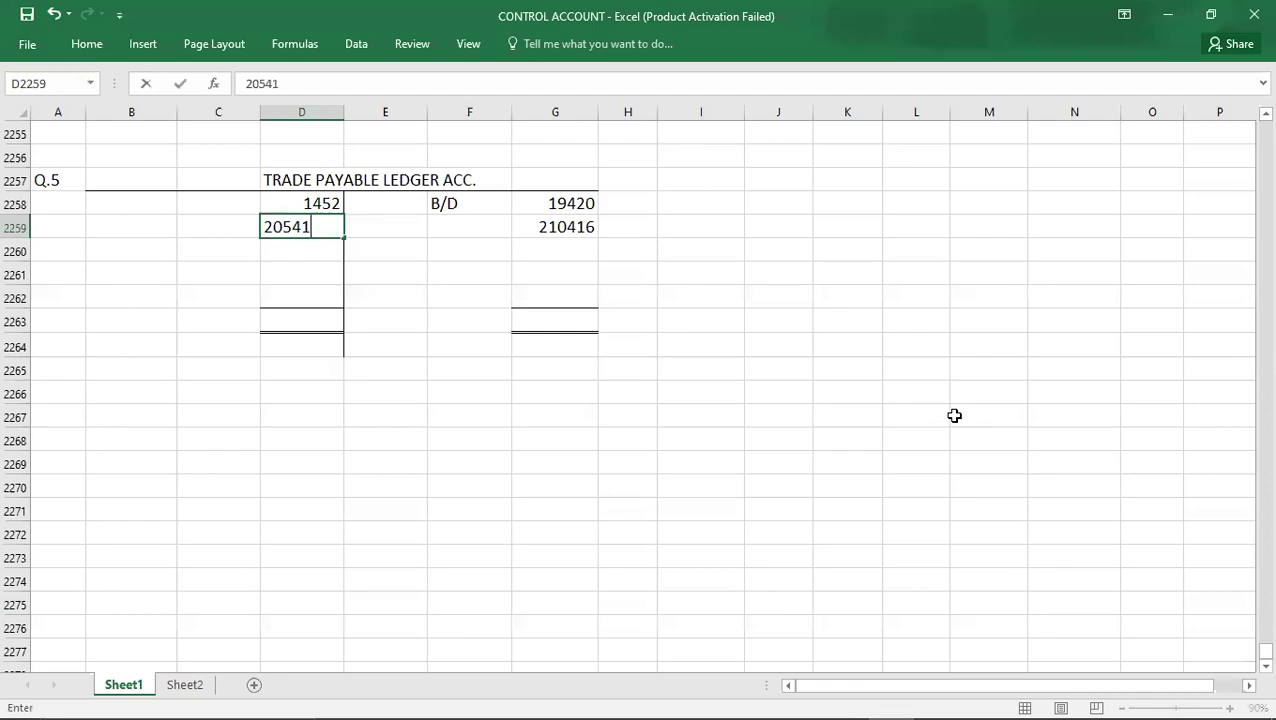
{"action": "key", "text": "alt+Tab"}
{"action": "key", "text": "alt+Tab"}
{"action": "type", "text": "9"}
{"action": "key", "text": "Return"}
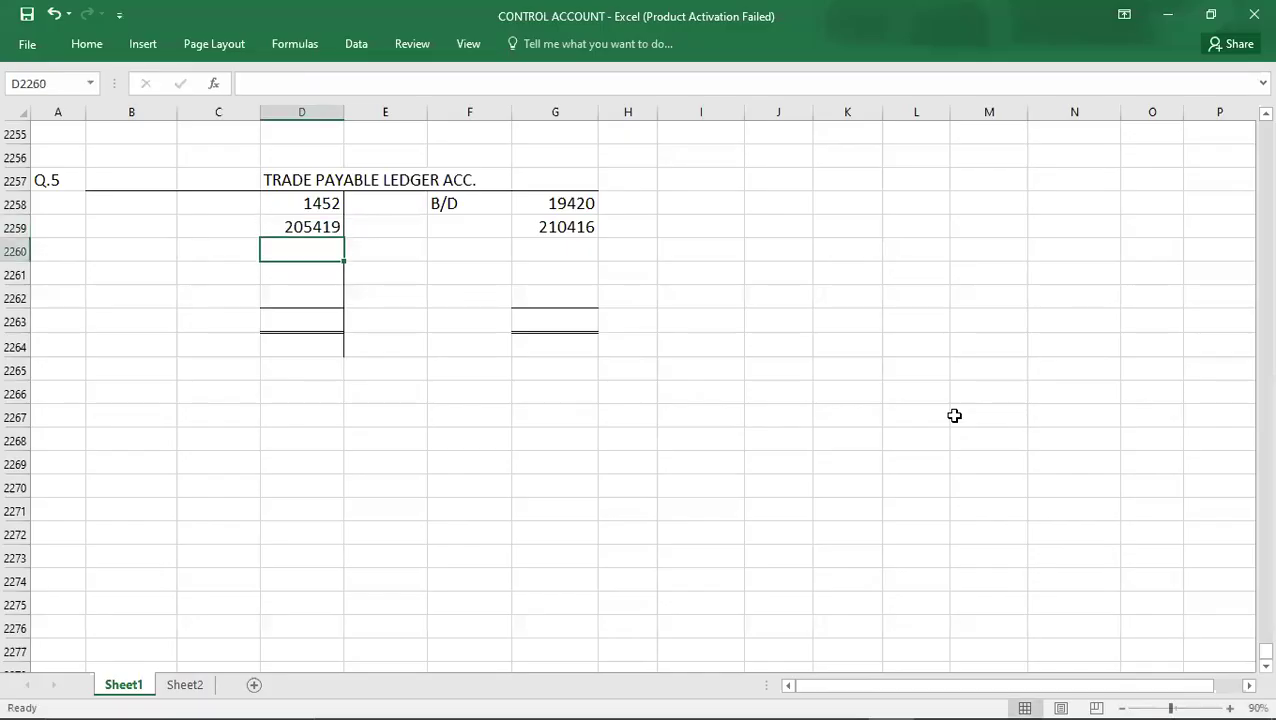
Look up the petty cash paid to suppliers in the question PDF and enter 62 in D2260
{"action": "key", "text": "alt+Tab"}
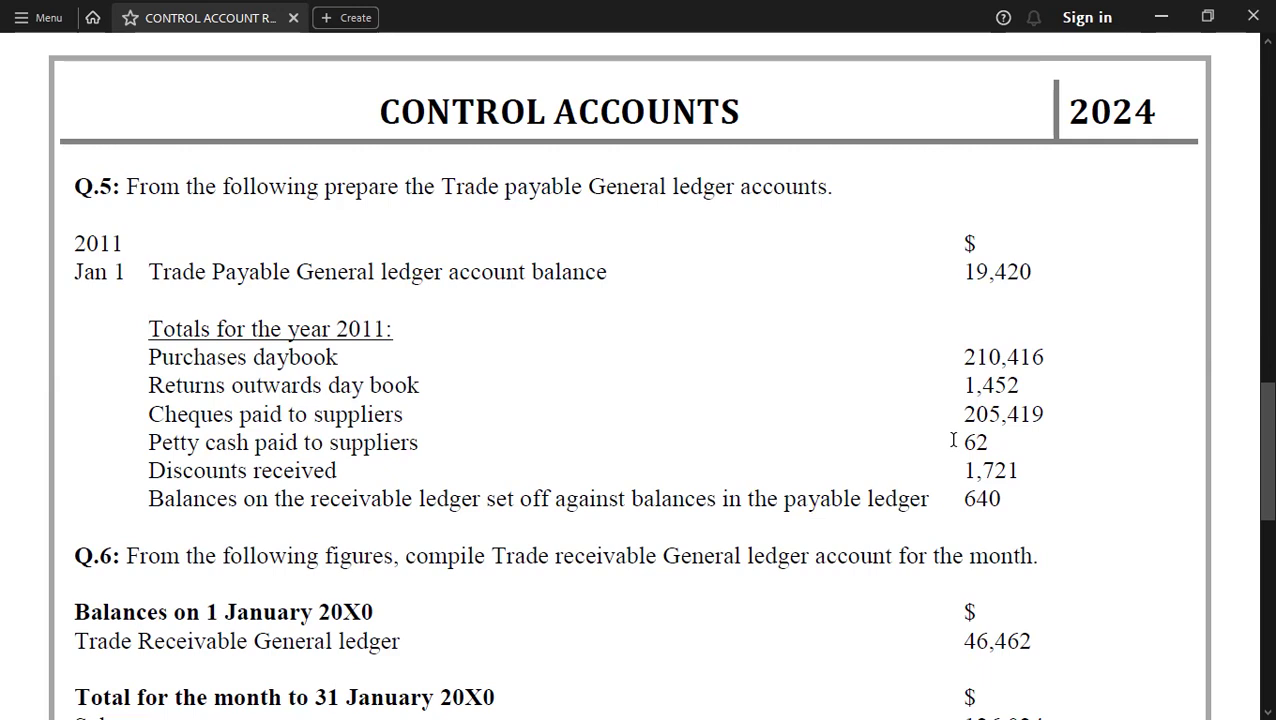
{"action": "key", "text": "alt+Tab"}
{"action": "type", "text": "62"}
{"action": "key", "text": "Return"}
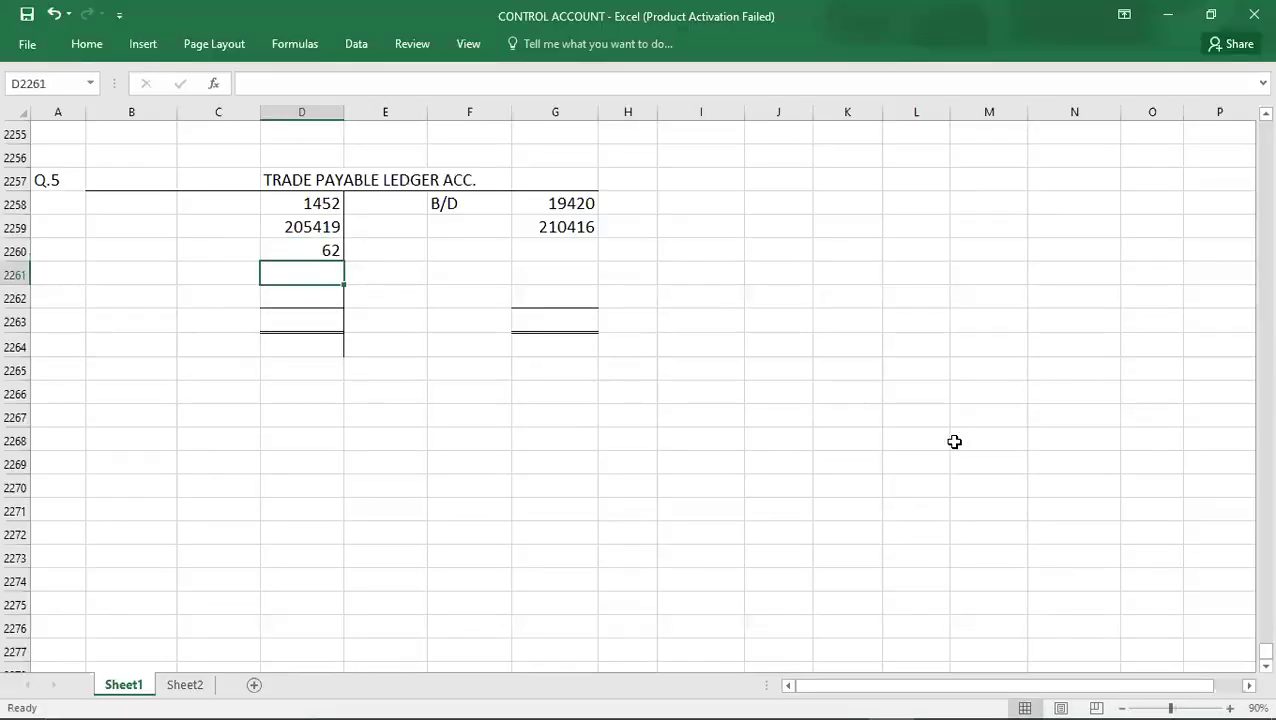
Check the discounts received item in the question PDF and enter the journal labels A/P in J2258 and DISCOUNT RECEIVED in K2259
{"action": "key", "text": "alt+Tab"}
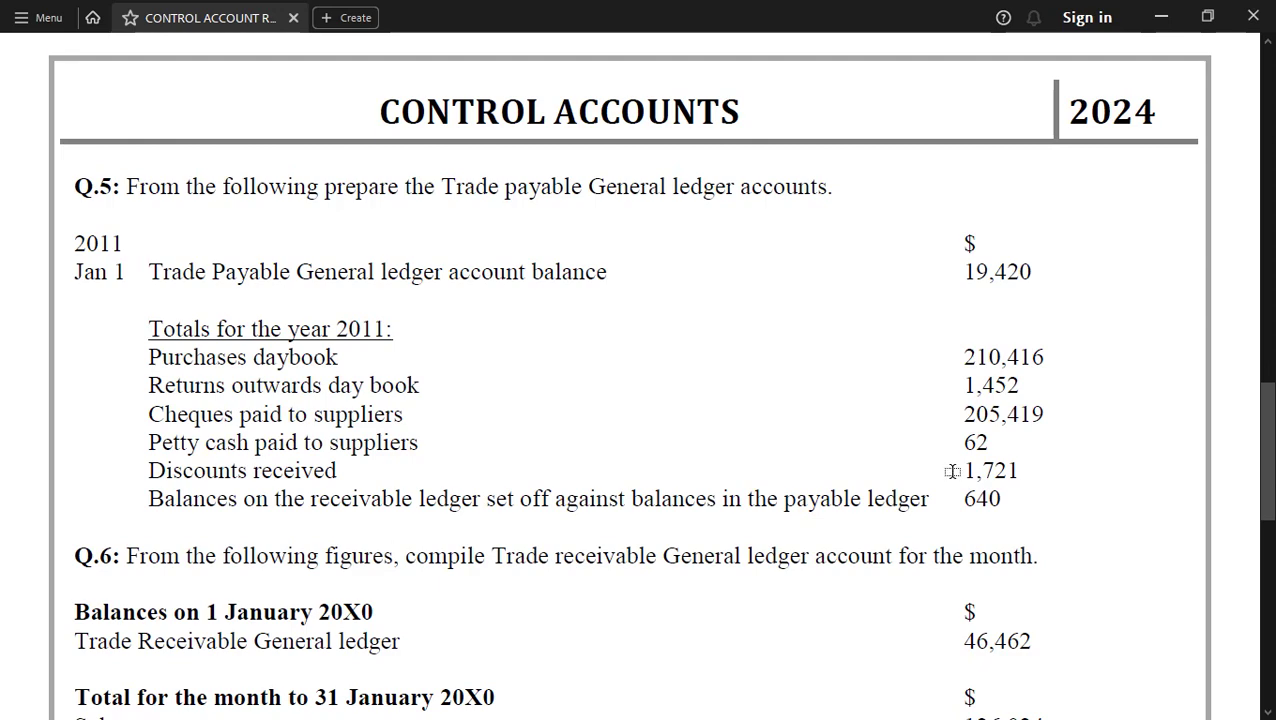
{"action": "key", "text": "alt+Tab"}
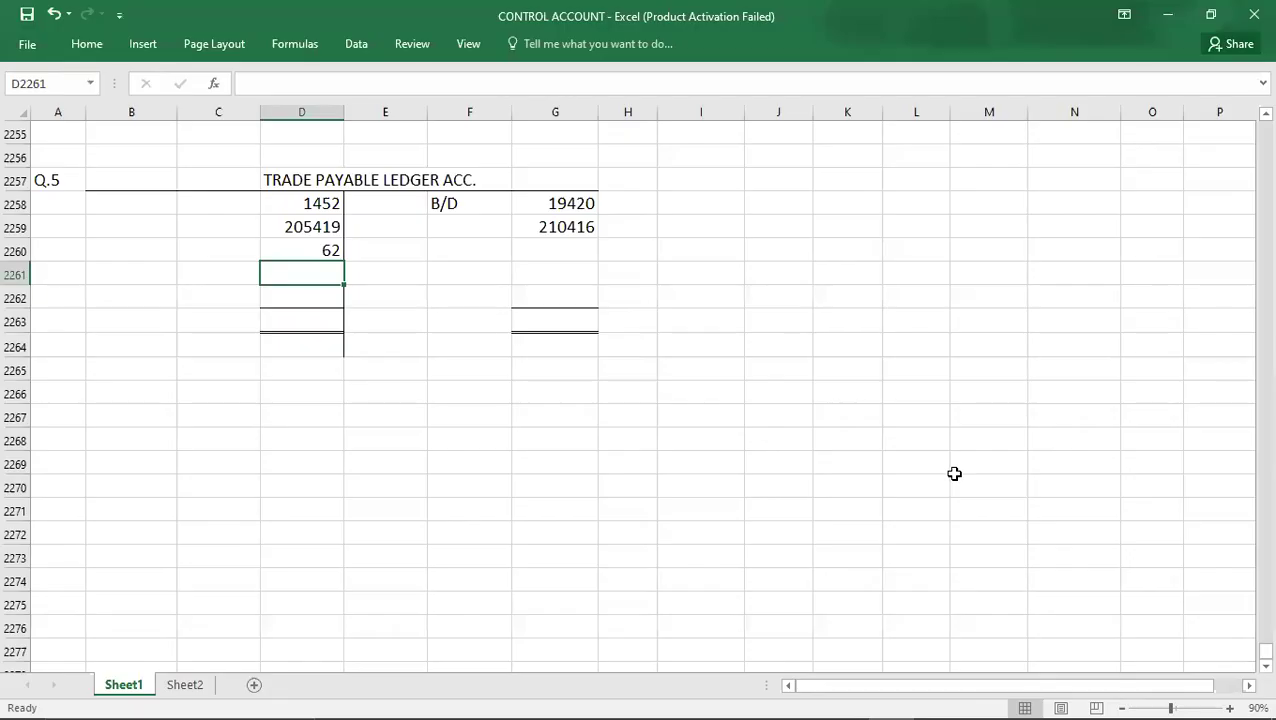
{"action": "left_click", "coordinate": [750, 207]}
{"action": "type", "text": "A/P"}
{"action": "key", "text": "Return"}
{"action": "key", "text": "Right"}
{"action": "type", "text": "DISC"}
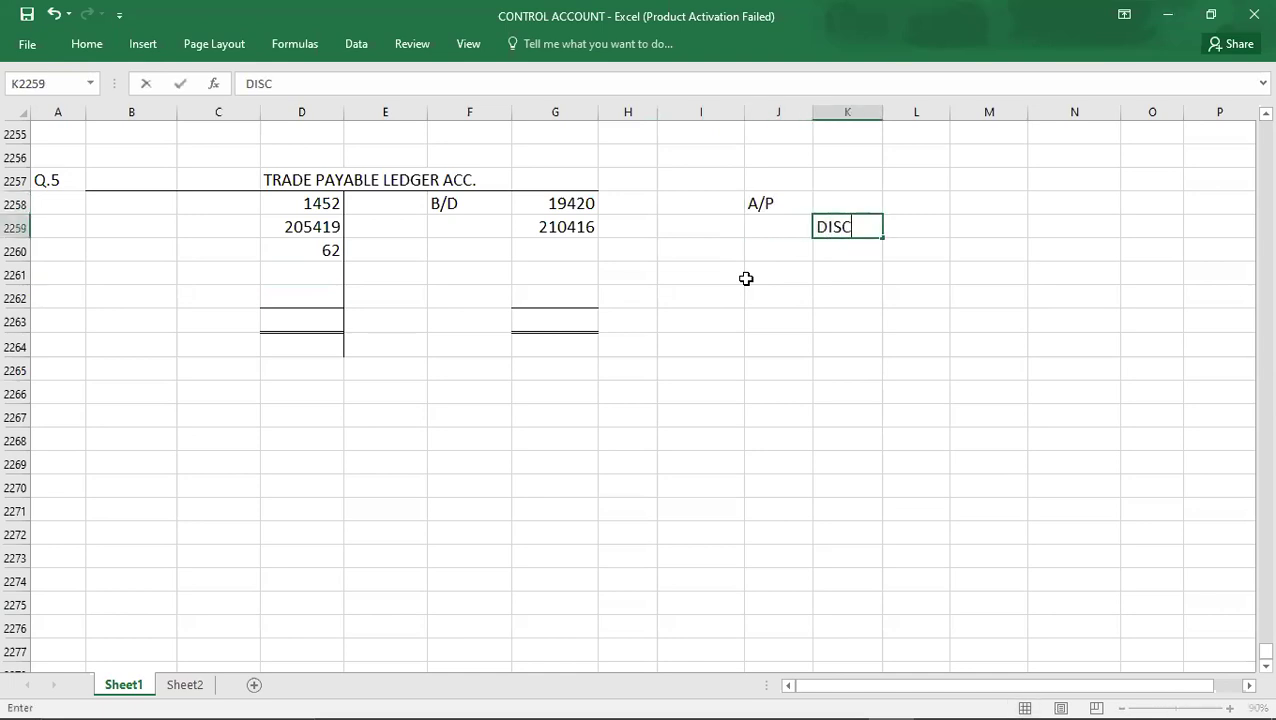
{"action": "type", "text": "OUNT RECEIVRE"}
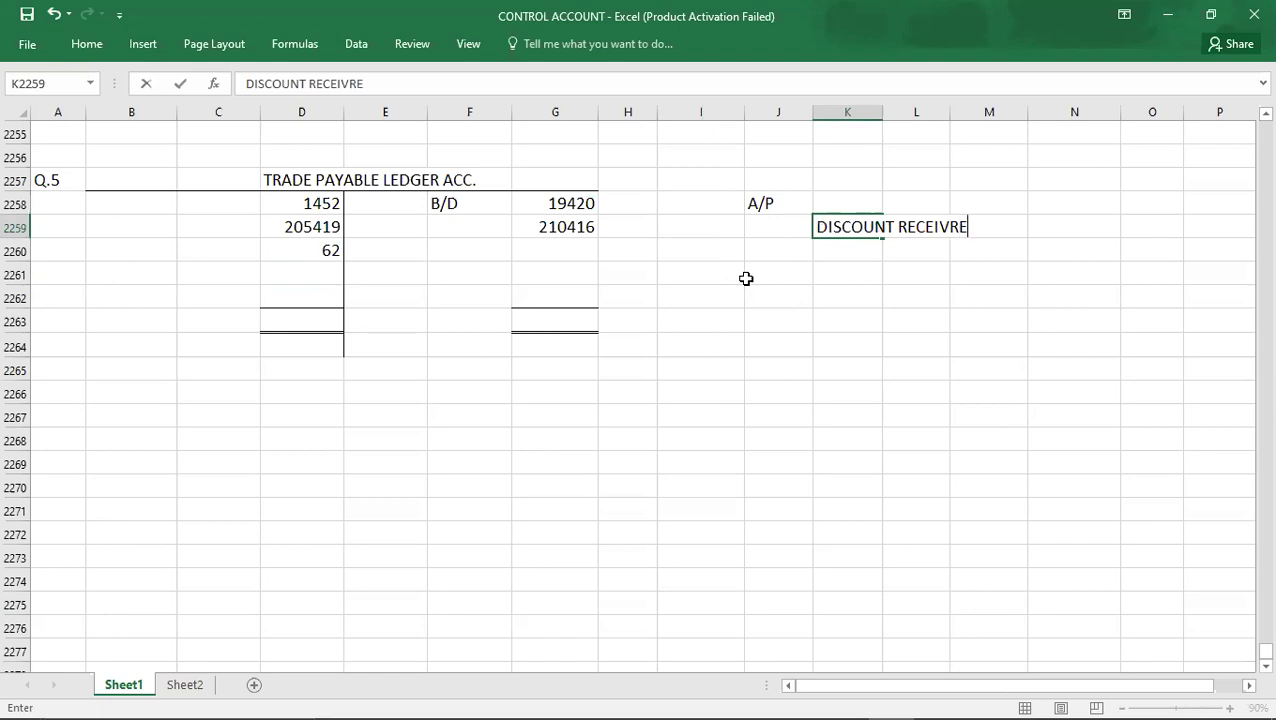
{"action": "key", "text": "BackSpace"}
{"action": "key", "text": "BackSpace"}
{"action": "type", "text": "ES"}
{"action": "key", "text": "BackSpace"}
{"action": "type", "text": "D"}
Look up the discounts received amount in the PDF and enter 1721 in N2258 and O2259 of the journal entry
{"action": "key", "text": "Right"}
{"action": "key", "text": "Right"}
{"action": "key", "text": "Right"}
{"action": "key", "text": "Up"}
{"action": "key", "text": "alt+Tab"}
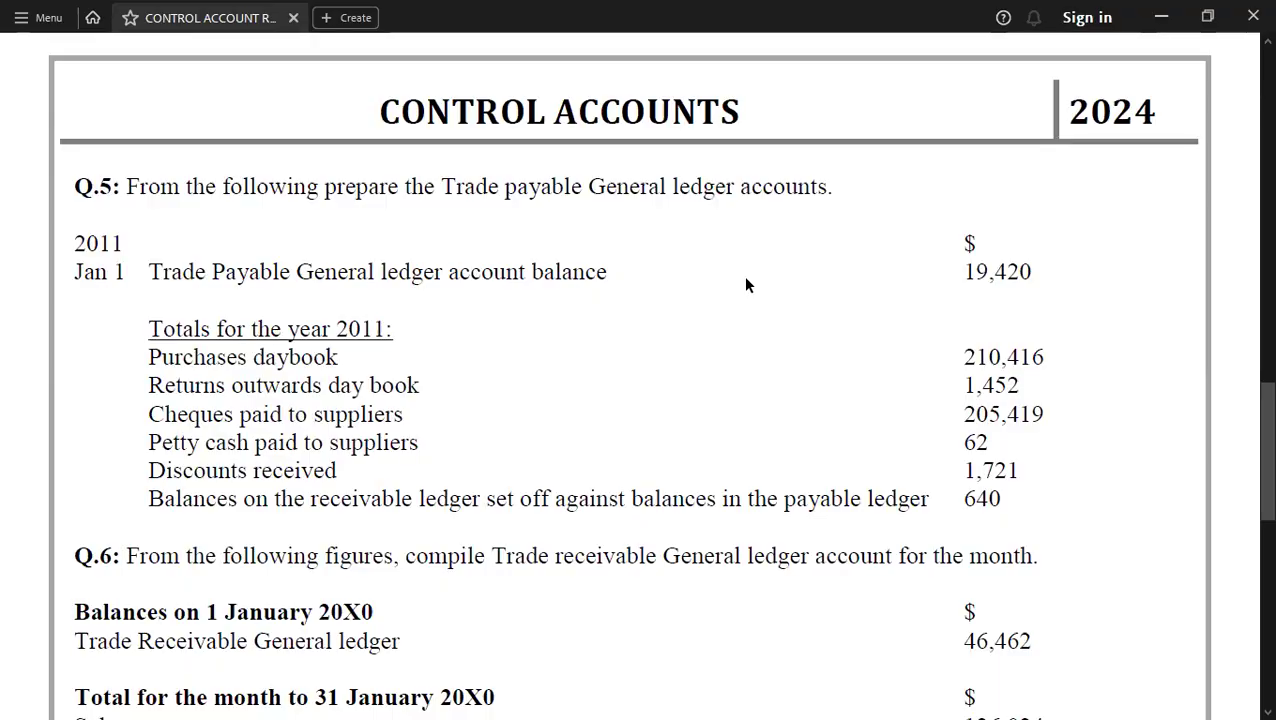
{"action": "key", "text": "alt+Tab"}
{"action": "type", "text": "1721"}
{"action": "key", "text": "Down"}
{"action": "key", "text": "Right"}
{"action": "type", "text": "172"}
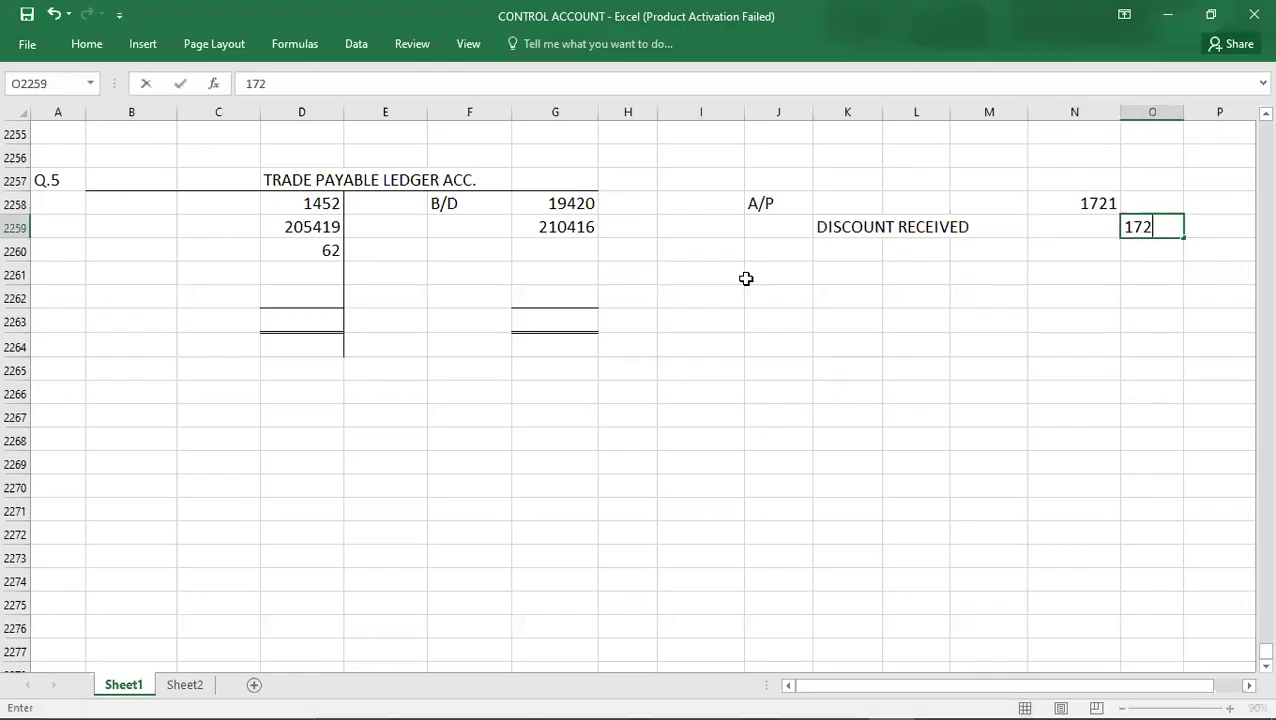
{"action": "type", "text": "1"}
{"action": "key", "text": "Return"}
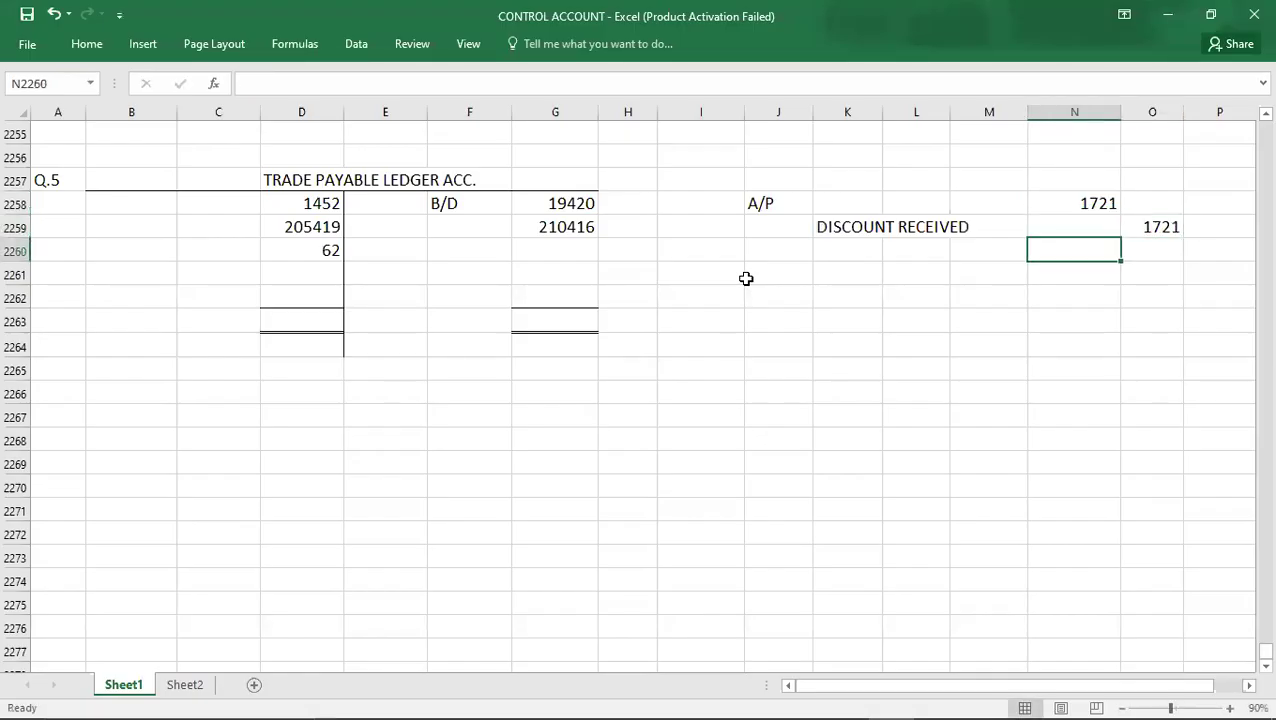
Post the discount received to the trade payable ledger by entering 1721 in D2261
{"action": "left_click", "coordinate": [306, 274]}
{"action": "type", "text": "1721"}
{"action": "key", "text": "Return"}
Check the set-off balance item in the question PDF and insert an extra row at row 2262 of the ledger account
{"action": "key", "text": "alt+Tab"}
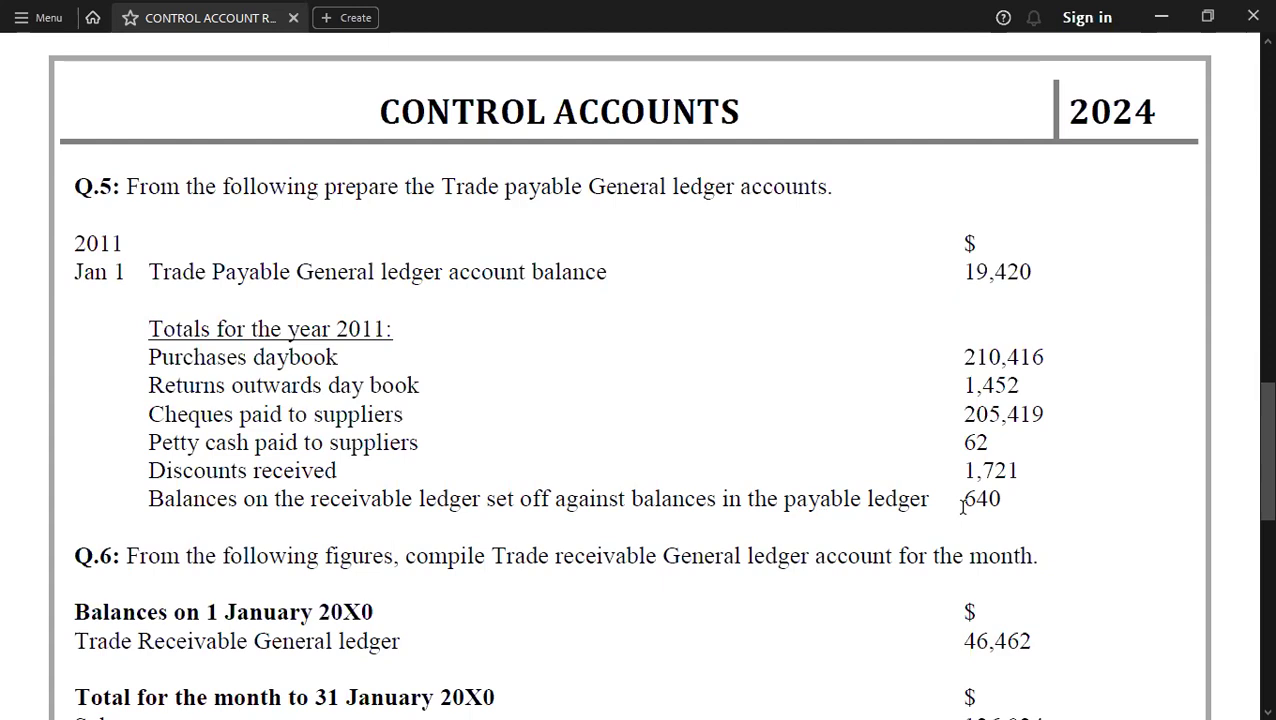
{"action": "key", "text": "alt+Tab"}
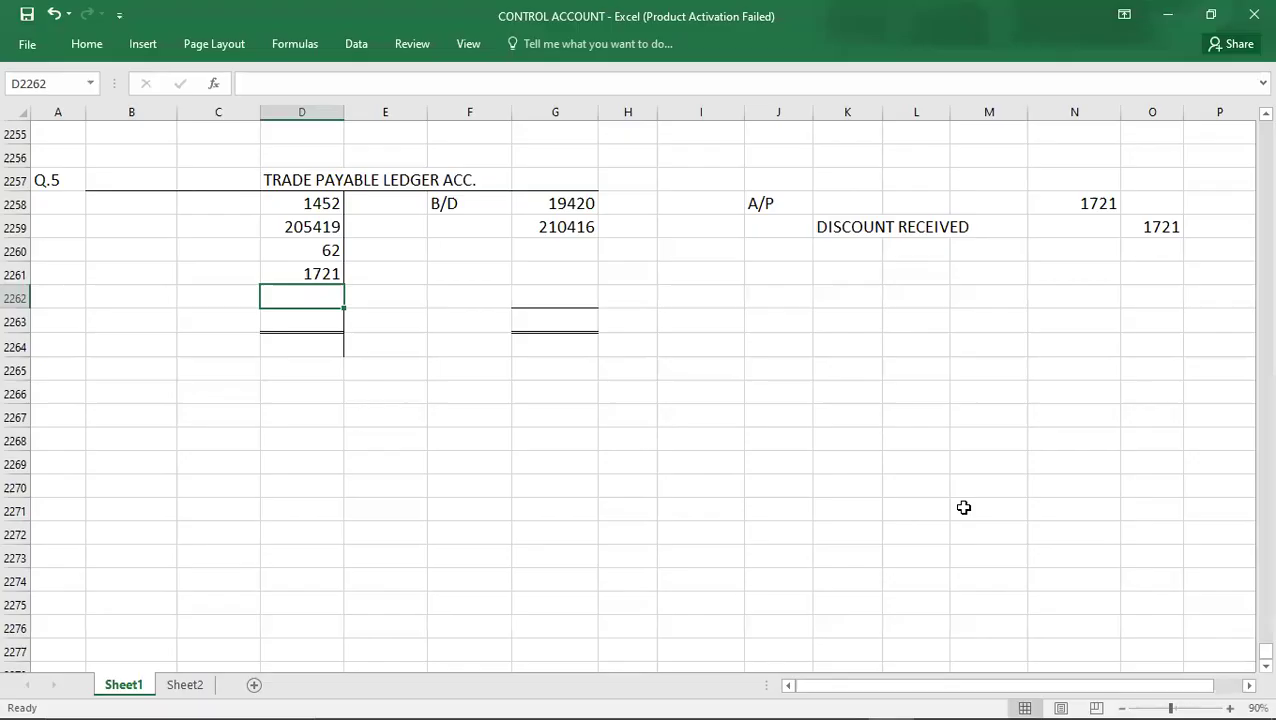
{"action": "key", "text": "alt+Tab"}
{"action": "key", "text": "alt+Tab"}
{"action": "left_click", "coordinate": [54, 296]}
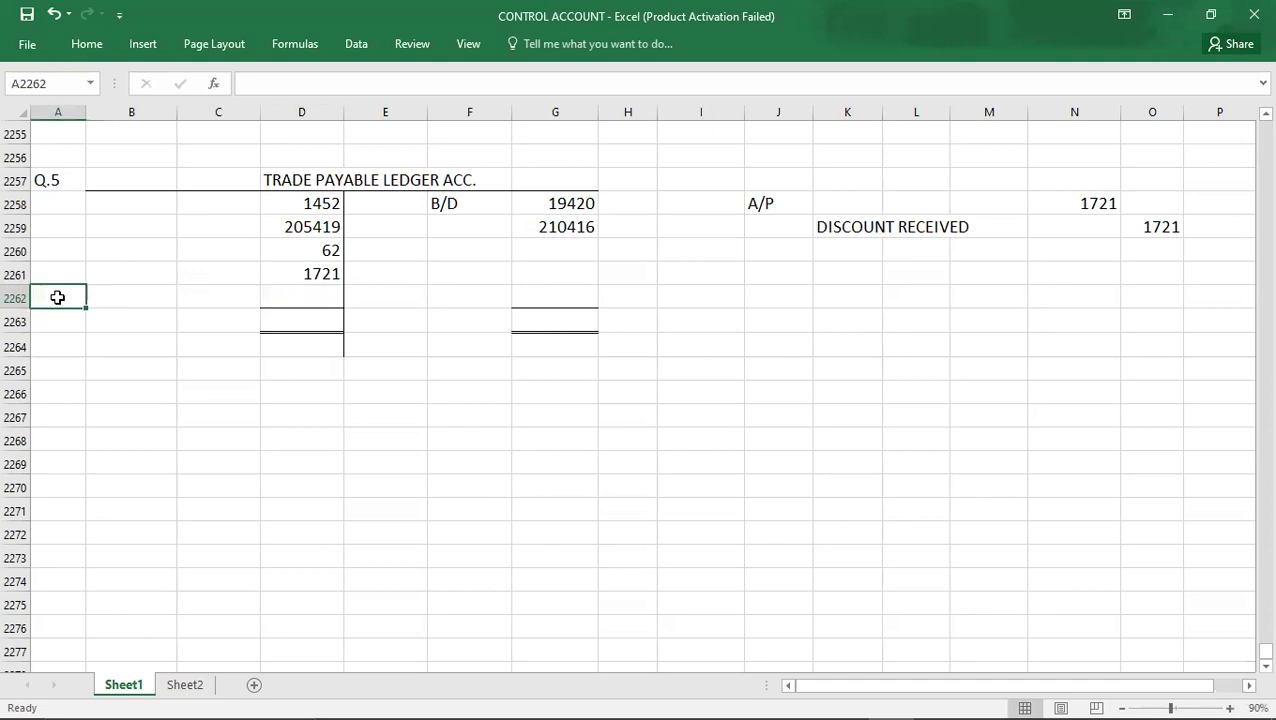
{"action": "right_click", "coordinate": [54, 297]}
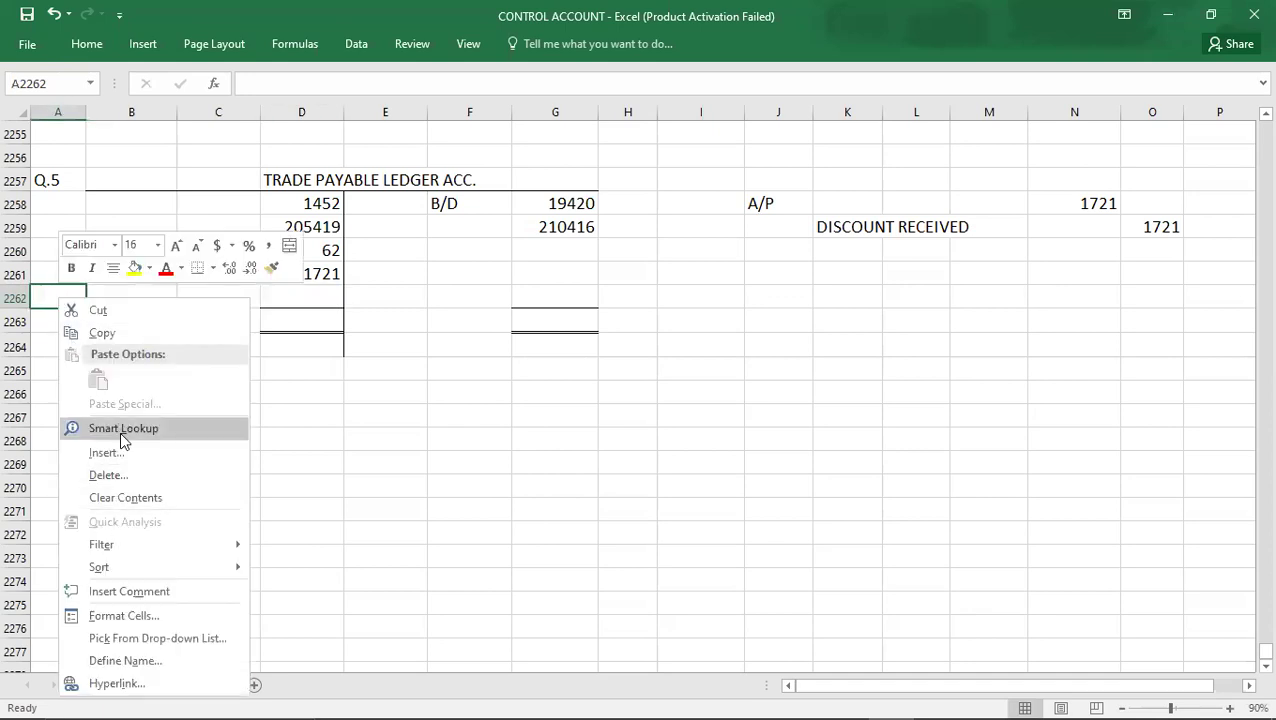
{"action": "left_click", "coordinate": [118, 454]}
{"action": "left_click", "coordinate": [75, 459]}
{"action": "left_click", "coordinate": [83, 510]}
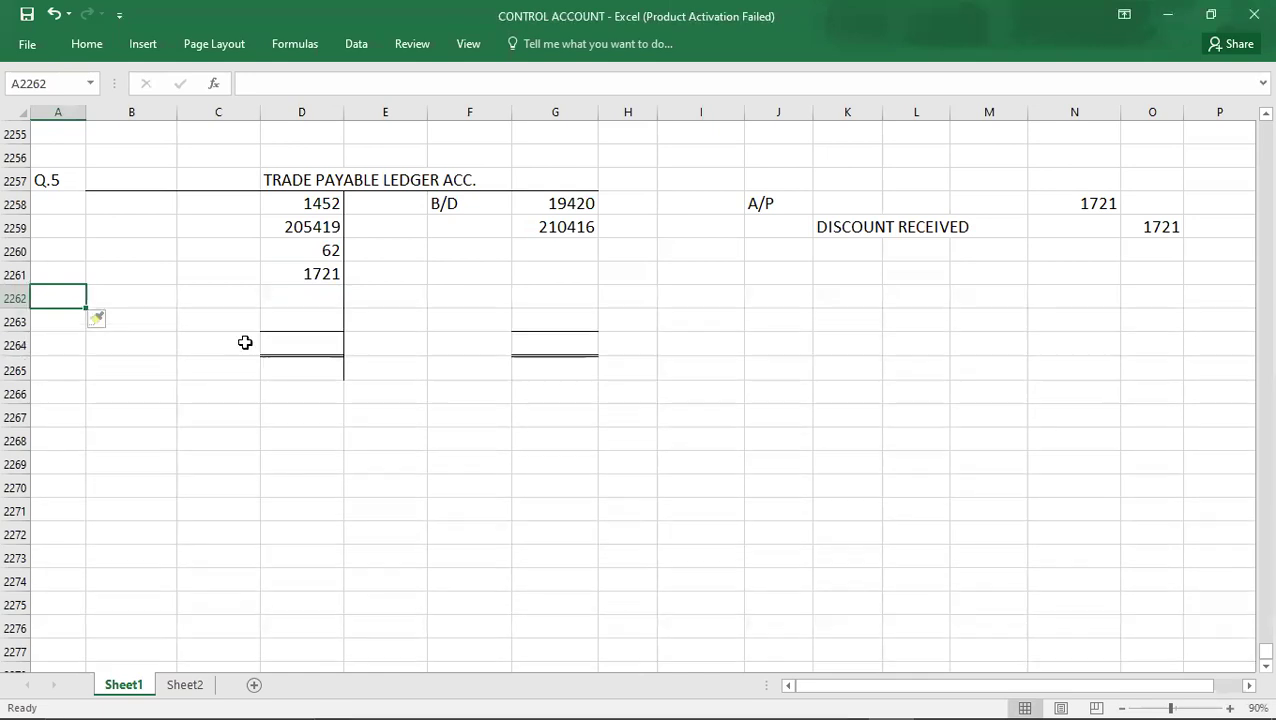
Look up the set-off amount in the question PDF and enter 640 in D2262
{"action": "left_click", "coordinate": [293, 295]}
{"action": "key", "text": "alt+Tab"}
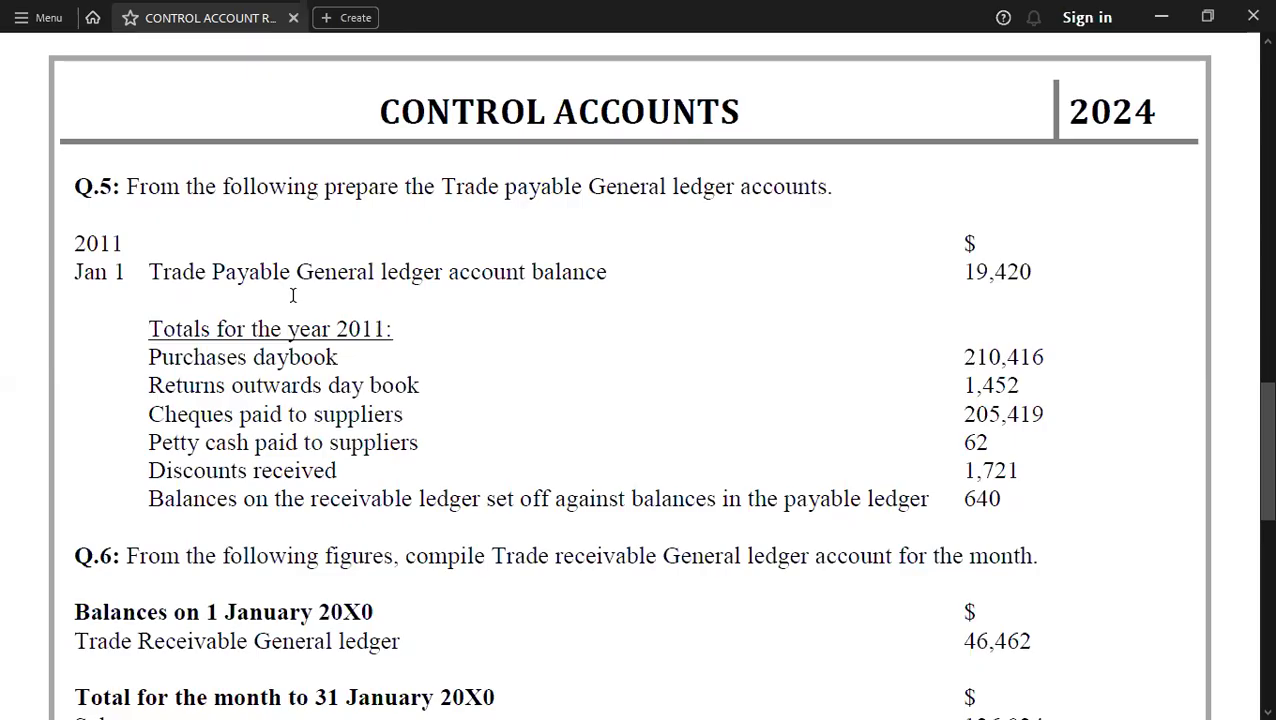
{"action": "key", "text": "alt+Tab"}
{"action": "type", "text": "640"}
{"action": "key", "text": "Return"}
Sum the credit amounts in G2258:G2259 by selecting them and enter the total 229836 in G2264
{"action": "key", "text": "Right"}
{"action": "key", "text": "Right"}
{"action": "key", "text": "Right"}
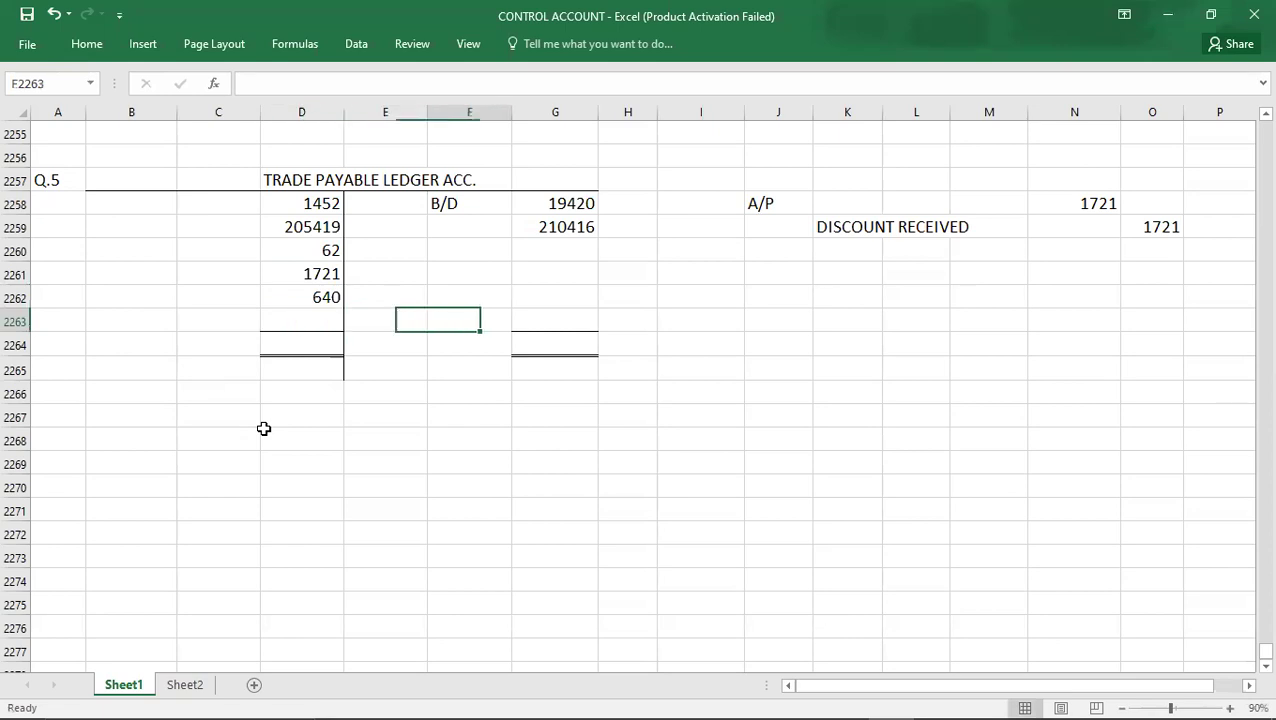
{"action": "key", "text": "Up"}
{"action": "key", "text": "Up"}
{"action": "key", "text": "Up"}
{"action": "key", "text": "Up"}
{"action": "key", "text": "Up"}
{"action": "key", "text": "shift+Down"}
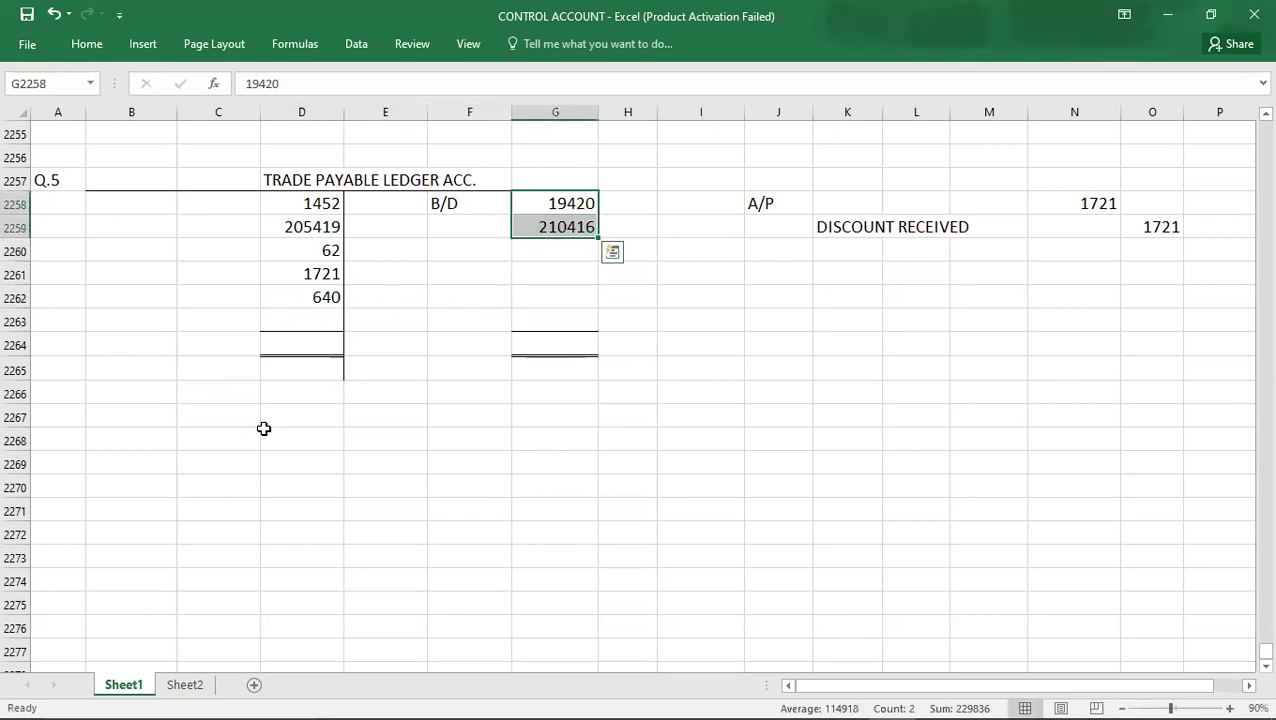
{"action": "key", "text": "Down"}
{"action": "key", "text": "Down"}
{"action": "key", "text": "Down"}
{"action": "key", "text": "Down"}
{"action": "key", "text": "Down"}
{"action": "key", "text": "Down"}
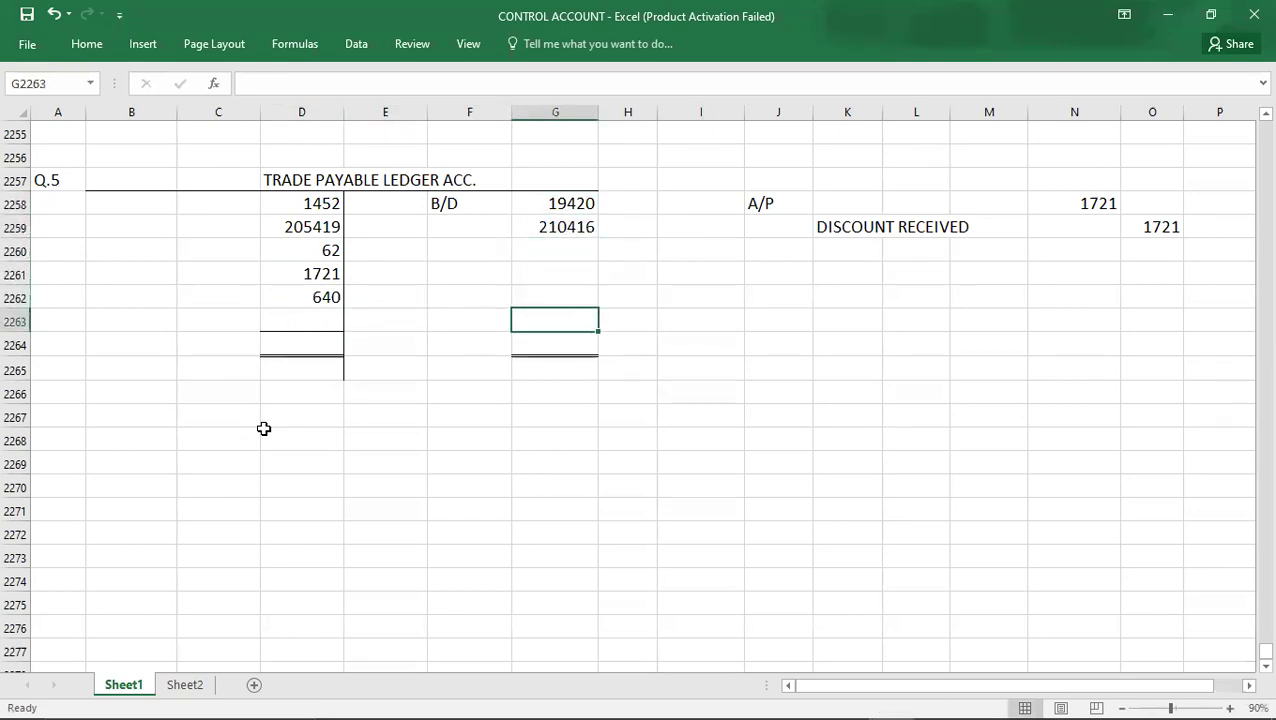
{"action": "type", "text": "229836"}
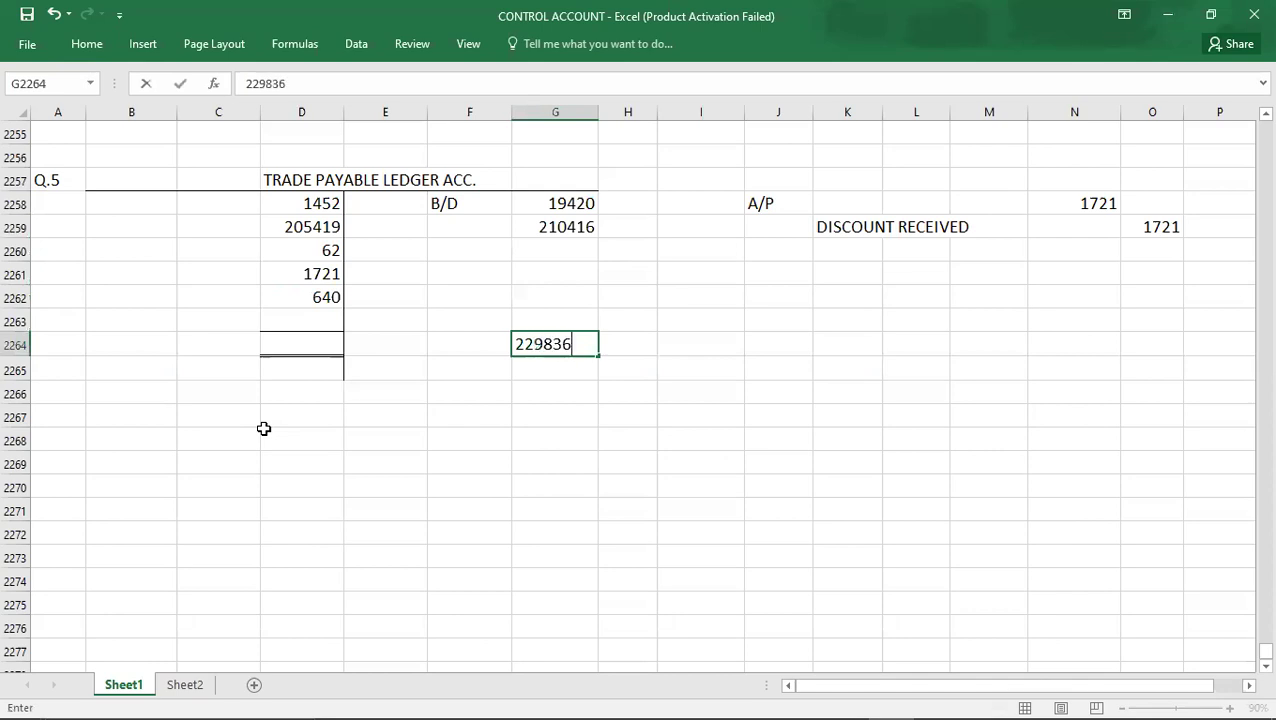
Enter the matching debit total 229836 in D2264
{"action": "key", "text": "Left"}
{"action": "key", "text": "Left"}
{"action": "key", "text": "Left"}
{"action": "type", "text": "229836"}
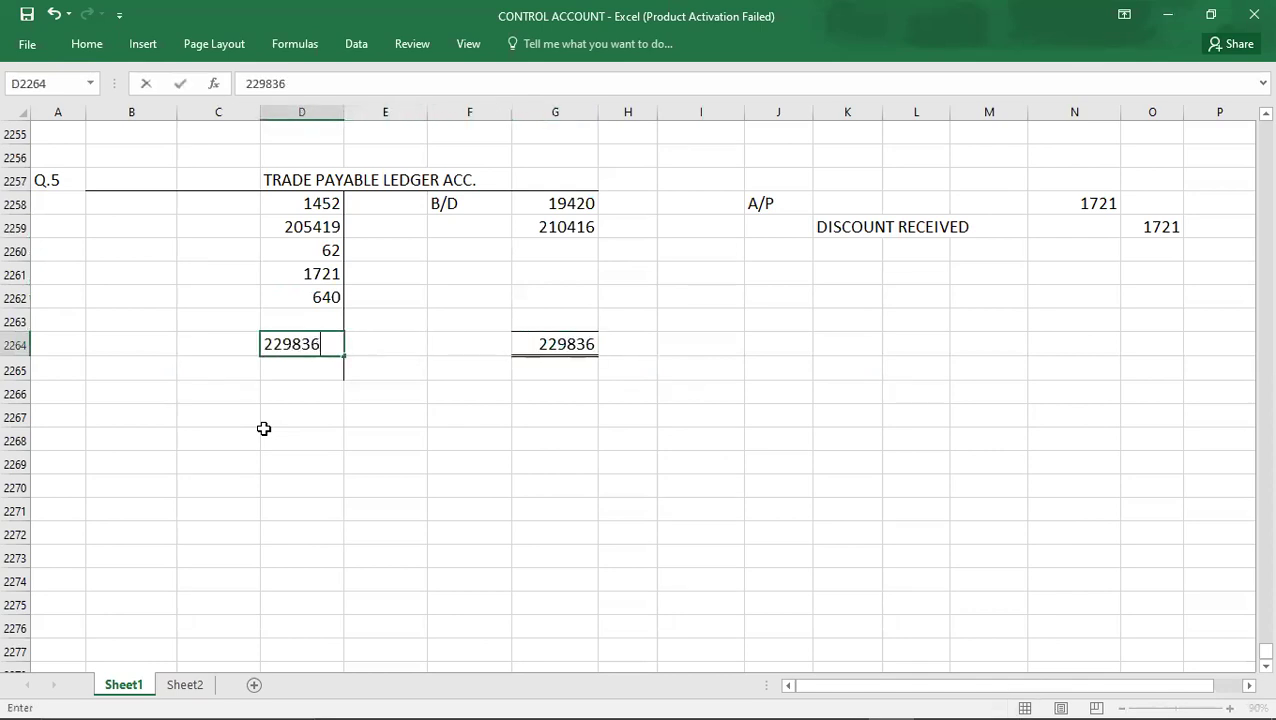
Enter the closing balance with the label C/D in C2263 and 20542 in D2263
{"action": "key", "text": "Up"}
{"action": "key", "text": "Left"}
{"action": "type", "text": "C/D"}
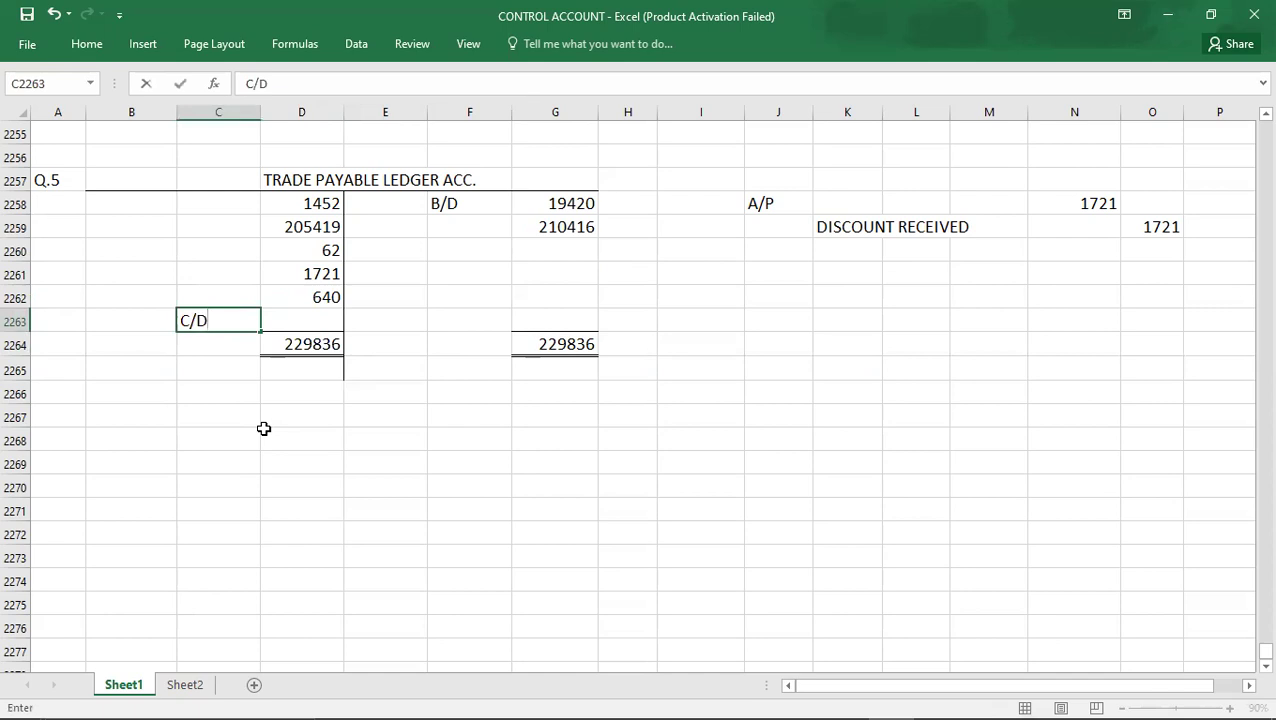
{"action": "key", "text": "Right"}
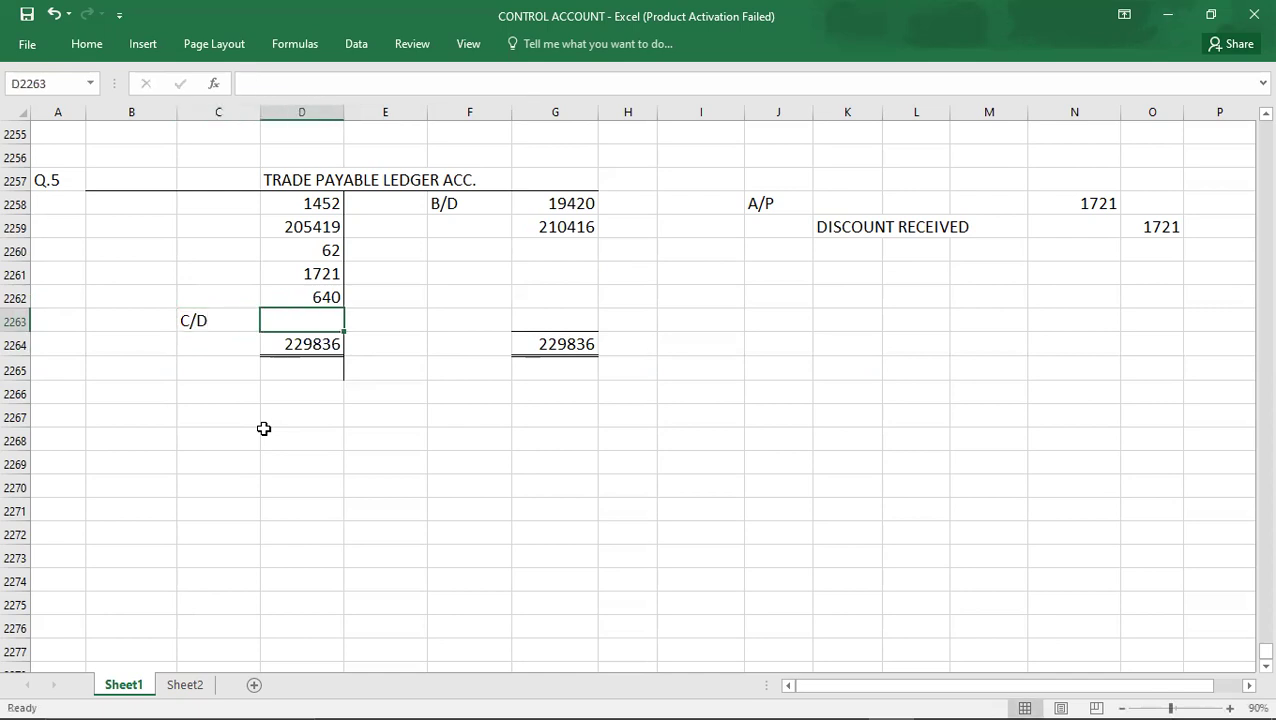
{"action": "type", "text": "20"}
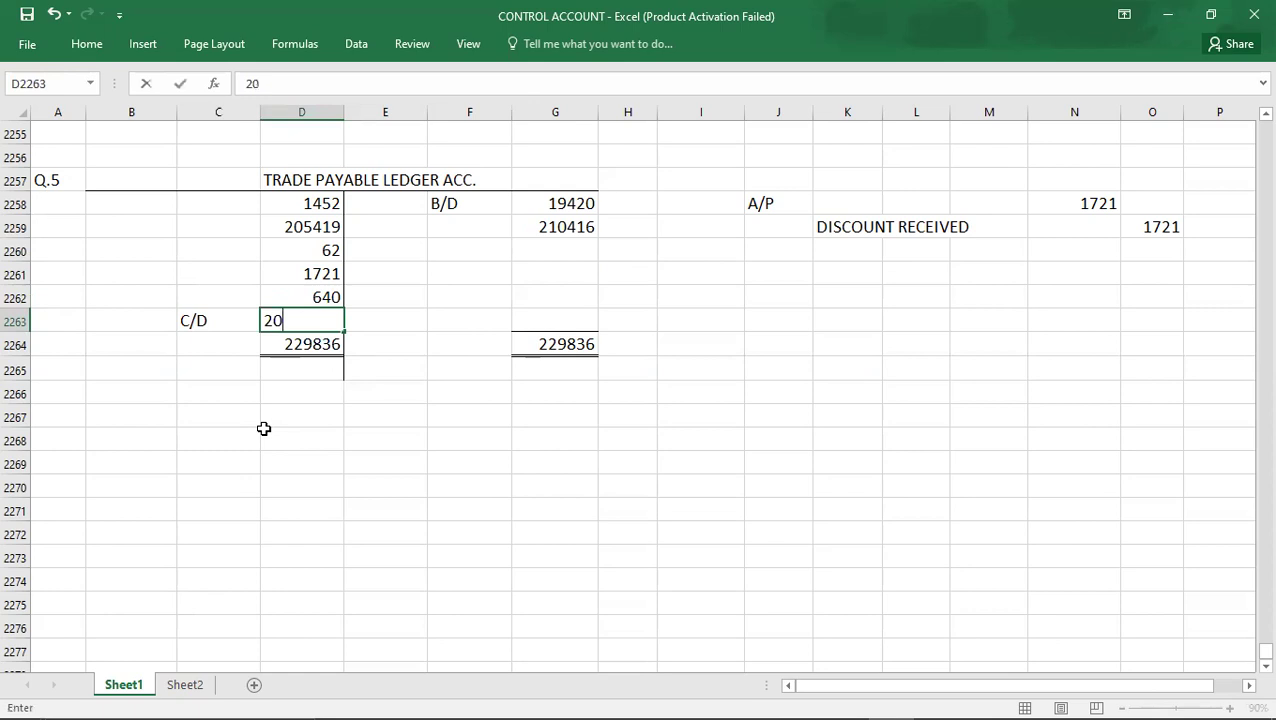
{"action": "type", "text": "542"}
{"action": "key", "text": "Down"}
{"action": "key", "text": "Left"}
Bring the balance down with the label B/D in F2265 and 20542 in G2265, and return to the Q.5 label cell
{"action": "left_click", "coordinate": [438, 372]}
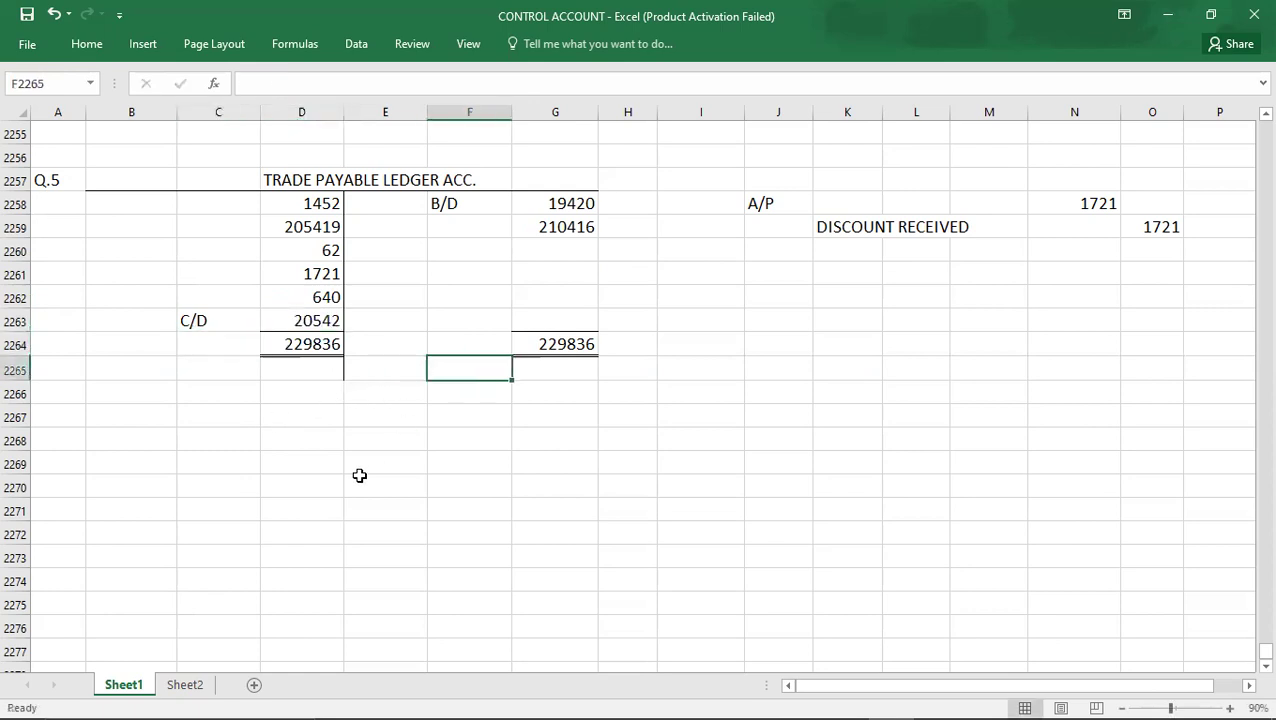
{"action": "type", "text": "B/D"}
{"action": "key", "text": "Tab"}
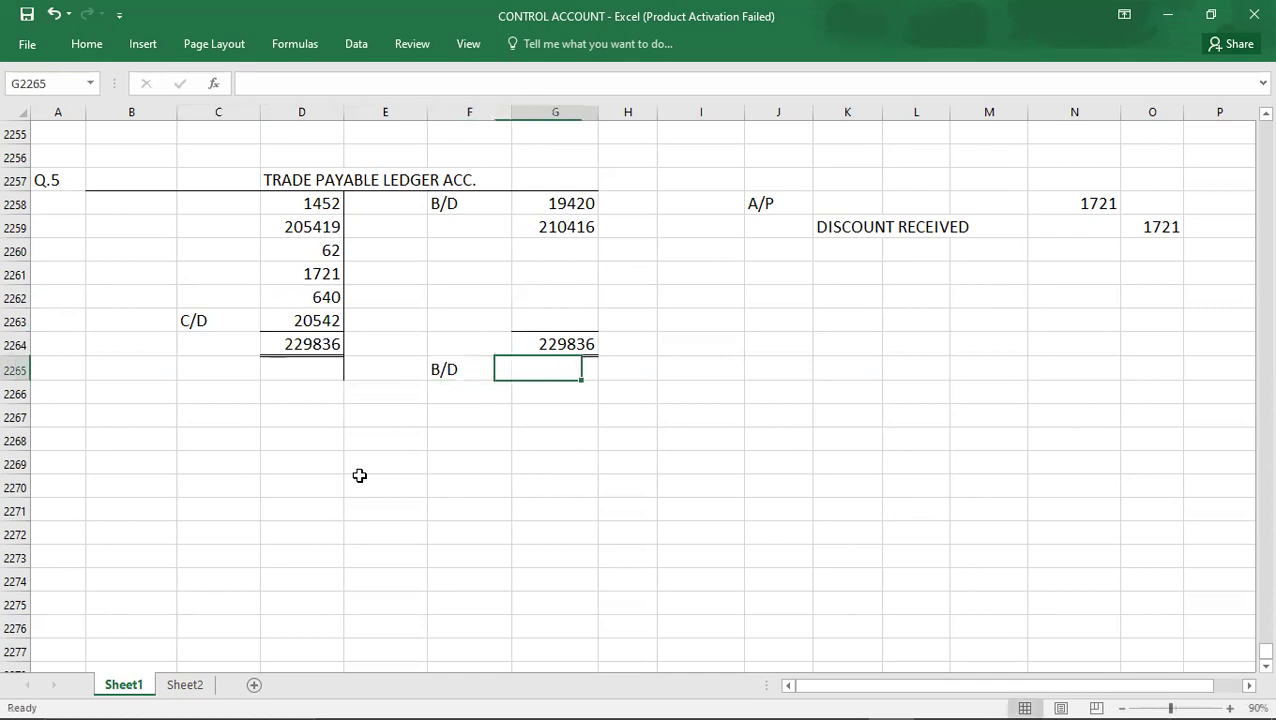
{"action": "type", "text": "20542"}
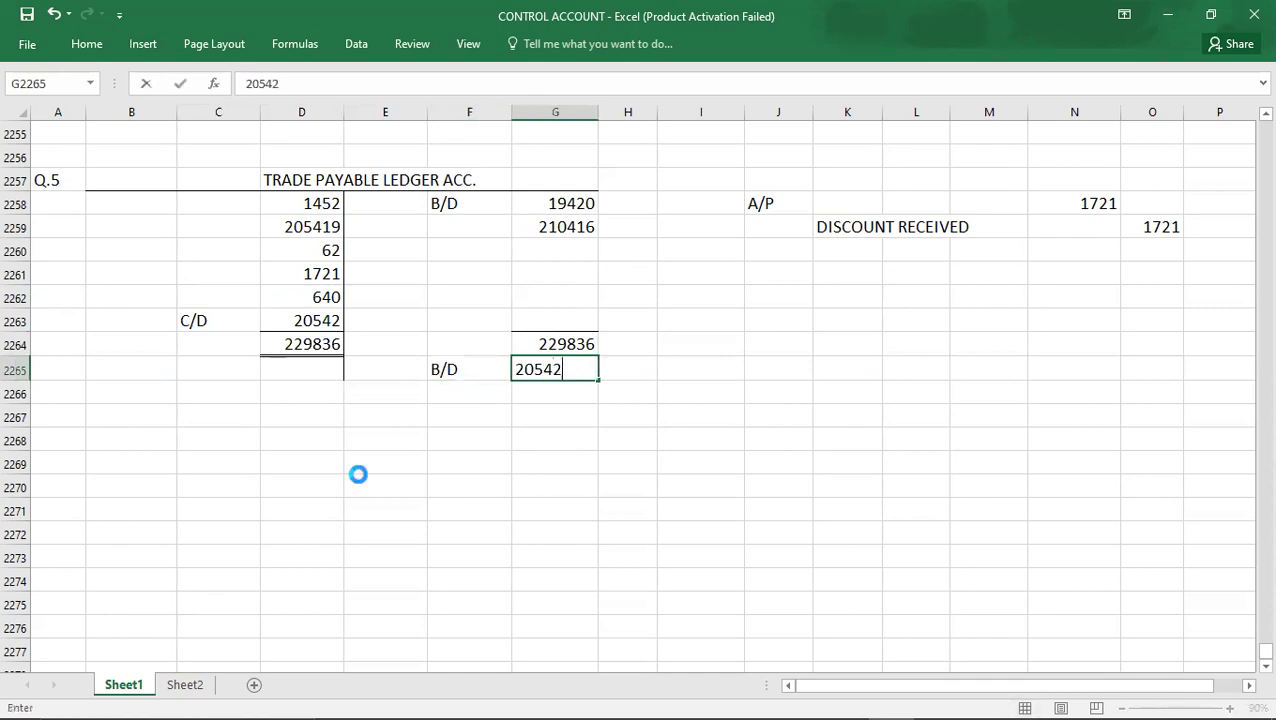
{"action": "key", "text": "Return"}
{"action": "key", "text": "Left"}
{"action": "key", "text": "Left"}
{"action": "key", "text": "Left"}
{"action": "key", "text": "Left"}
{"action": "key", "text": "Left"}
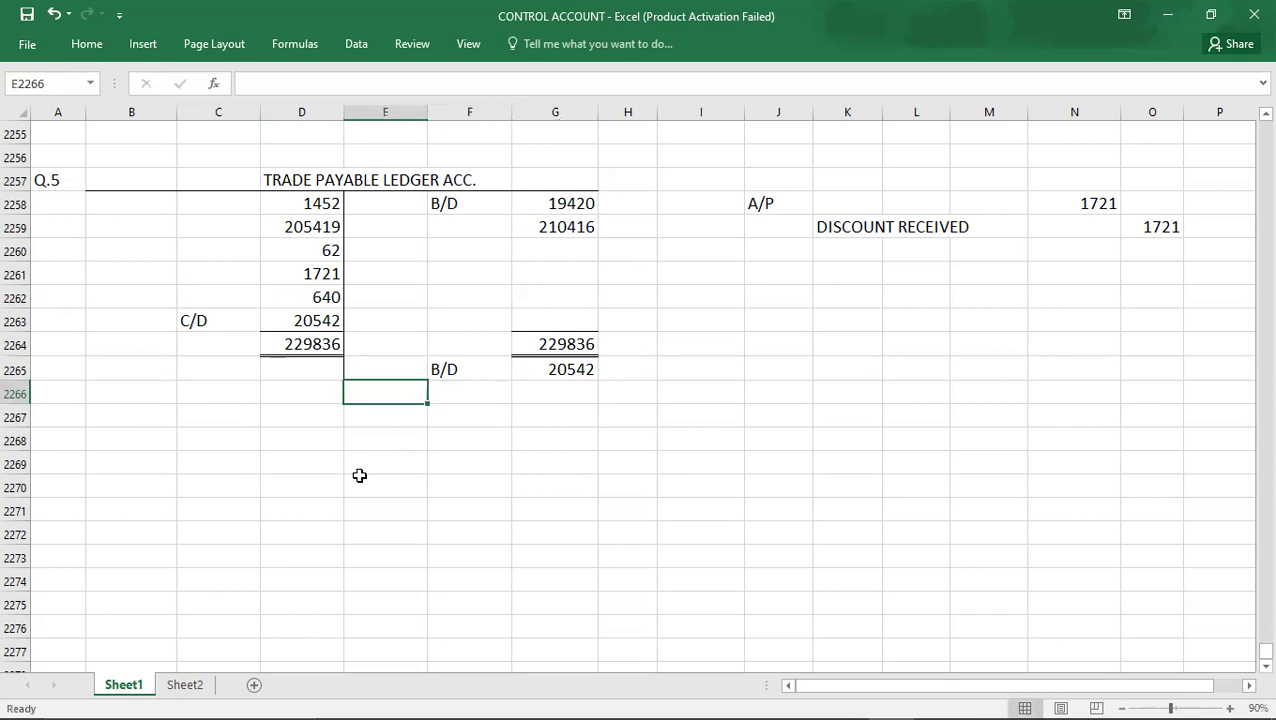
{"action": "key", "text": "Up"}
{"action": "key", "text": "Up"}
{"action": "key", "text": "Up"}
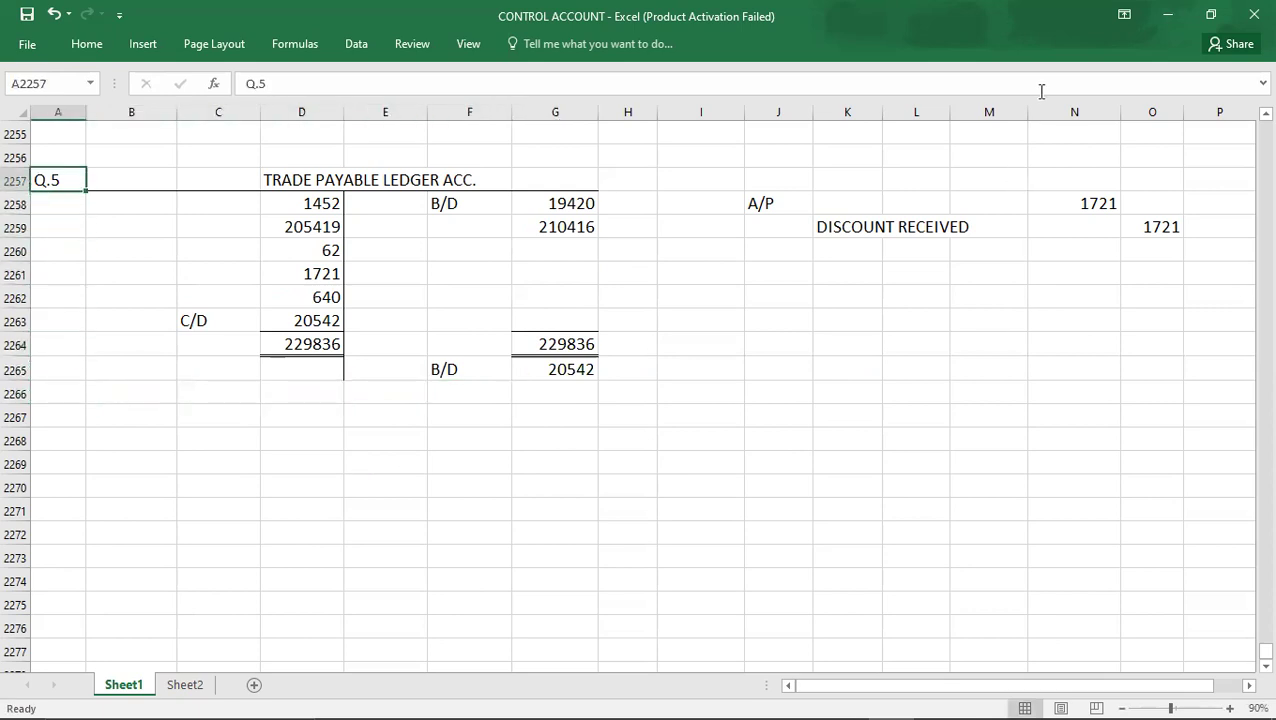
Switch to the PowerPoint slide show and advance from the Q: 4 solution to the Q: 5 slide
{"action": "key", "text": "alt+Tab"}
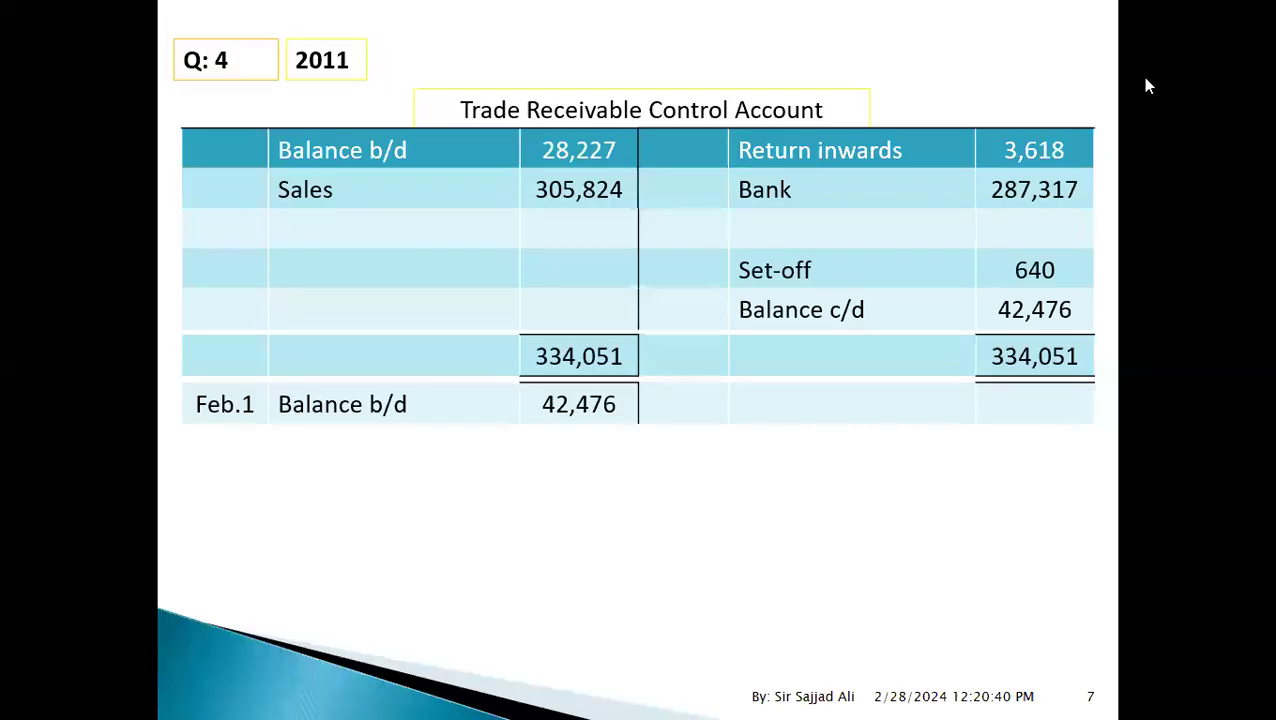
{"action": "key", "text": "Right"}
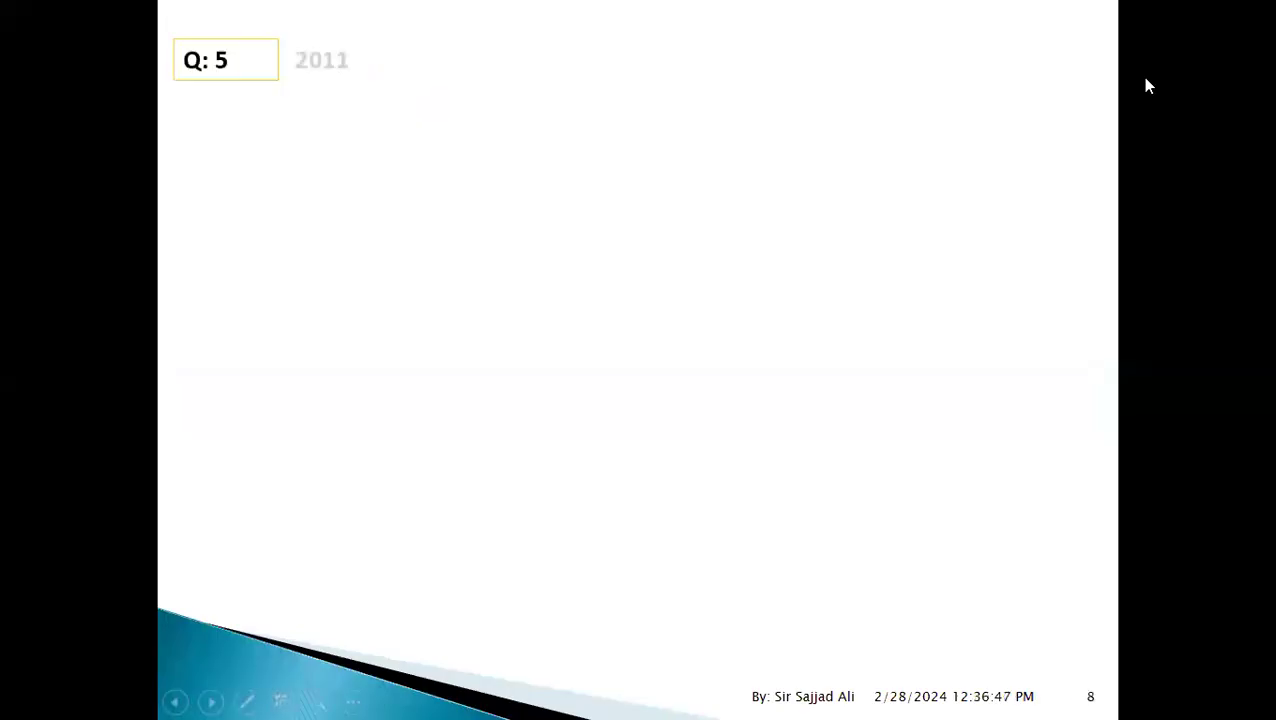